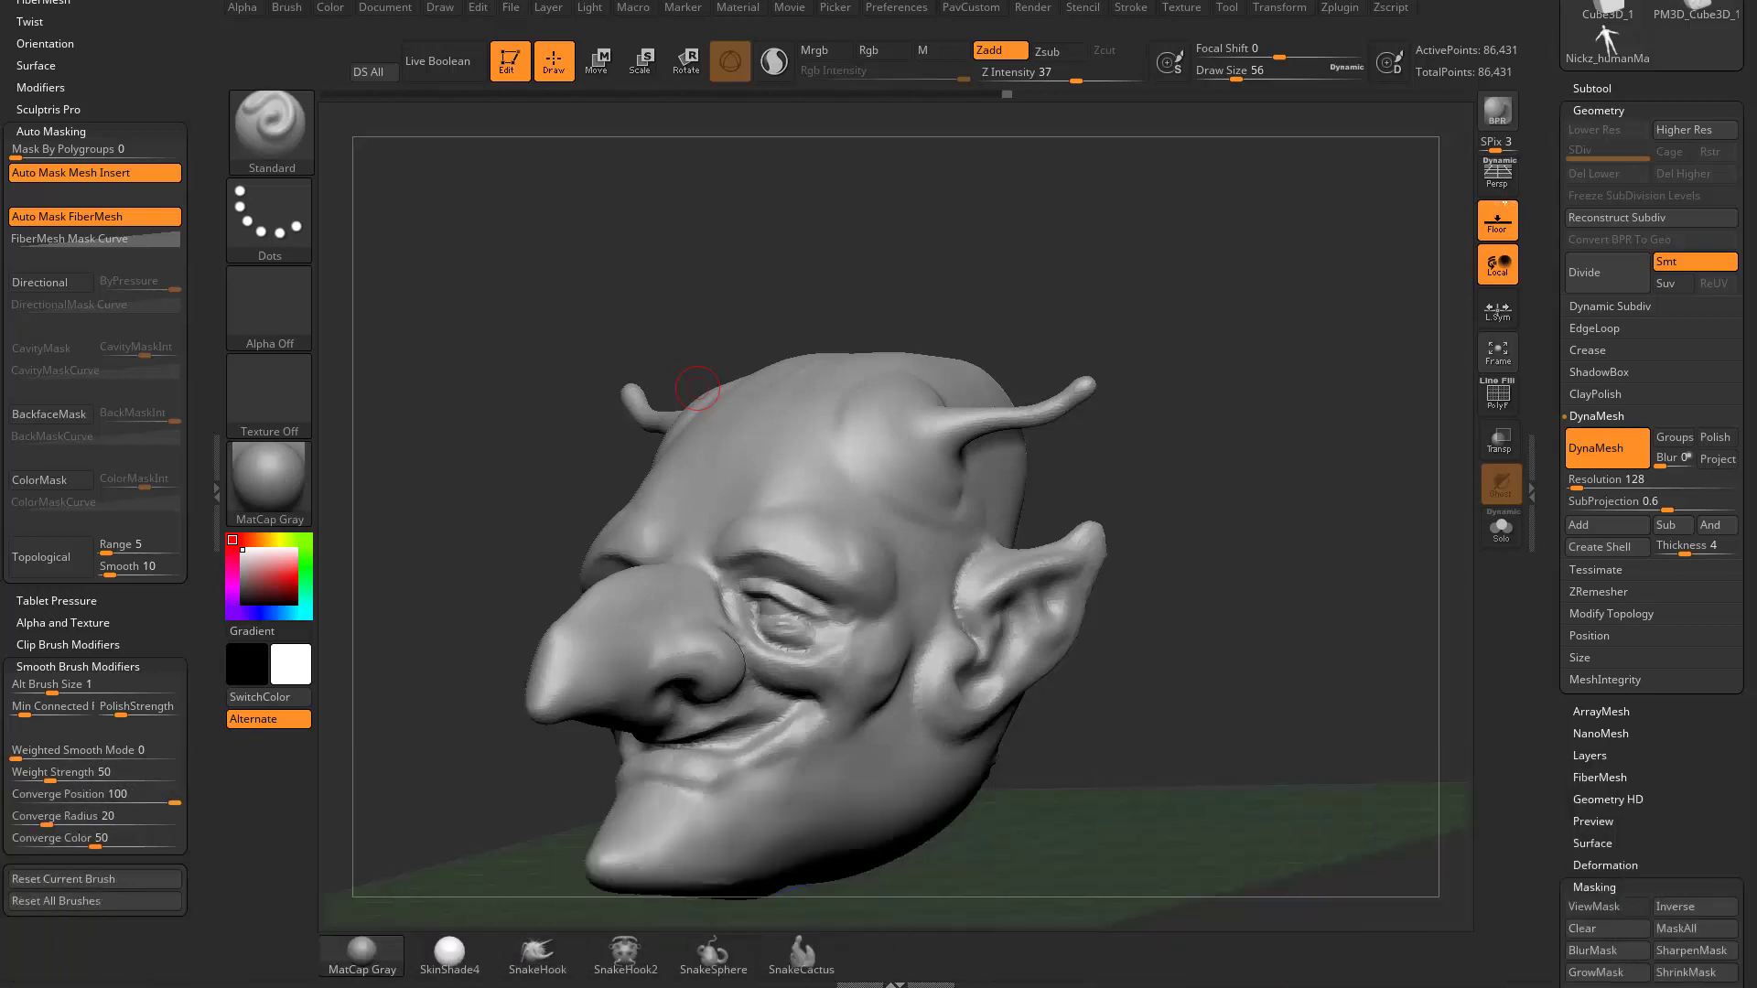
# Step: Set the brush draw size to 65
pyautogui.moveTo(1317, 333); pyautogui.dragTo(1301, 281)
pyautogui.press('s')
pyautogui.click(1285, 333)
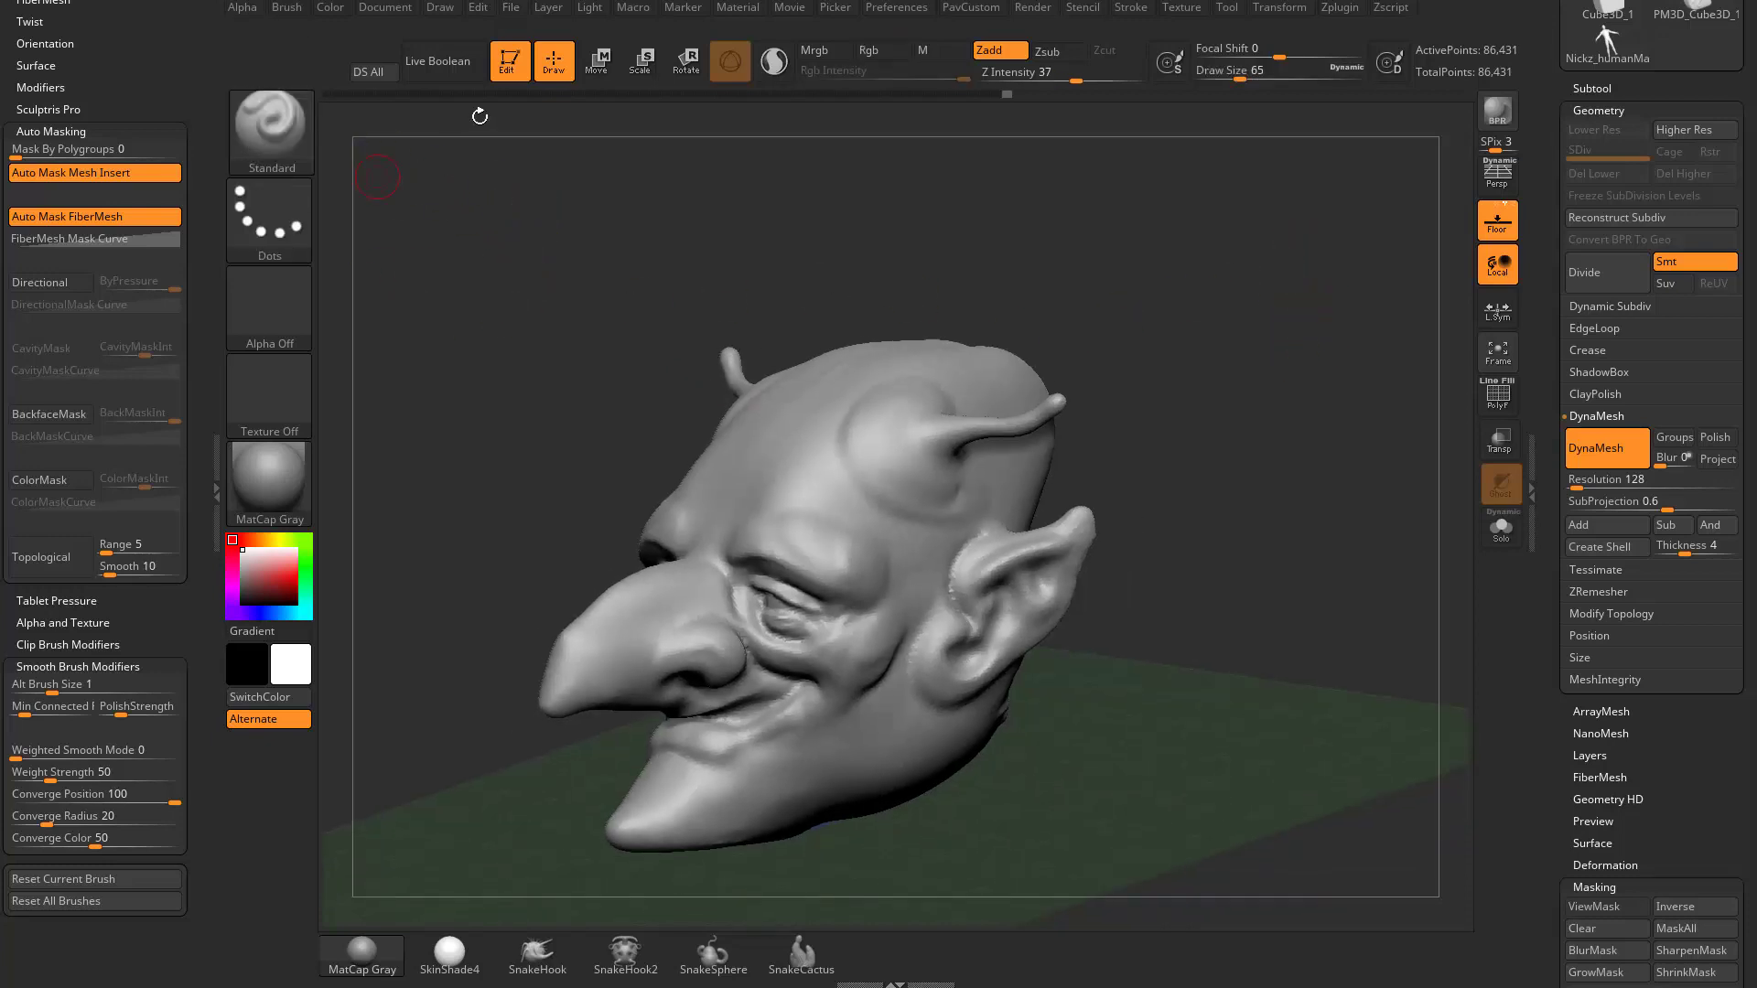
pyautogui.click(306, 162)
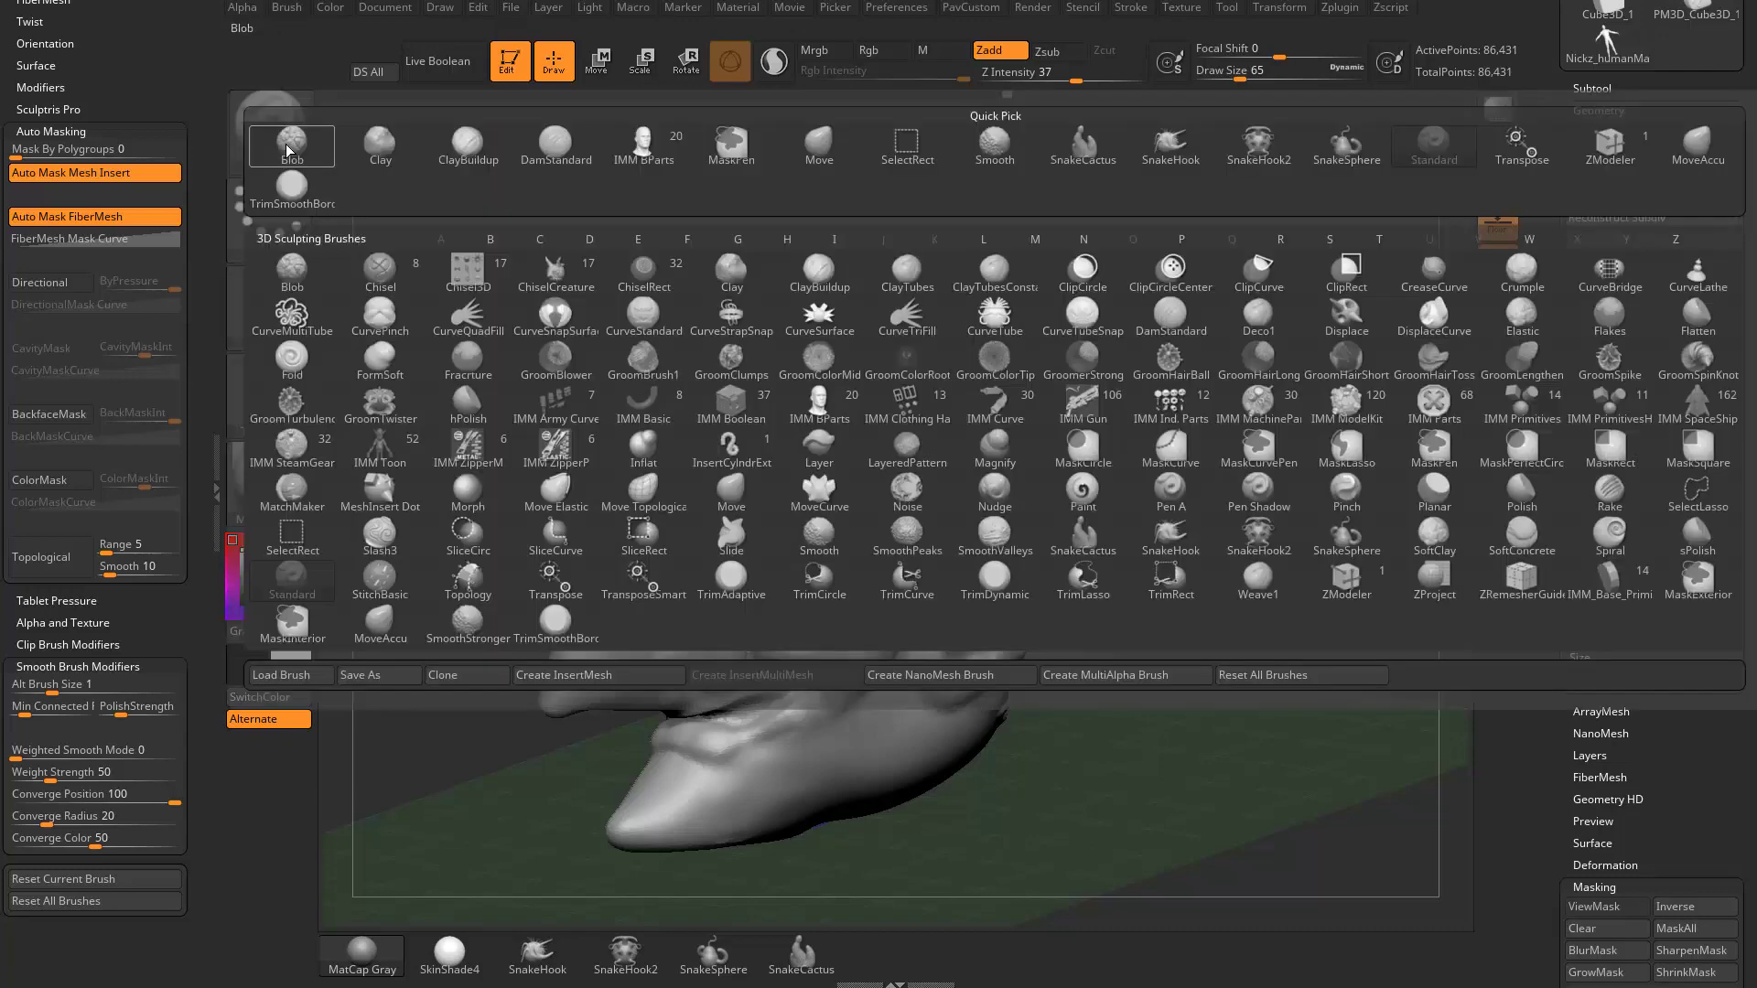
pyautogui.click(271, 129)
pyautogui.press('m')
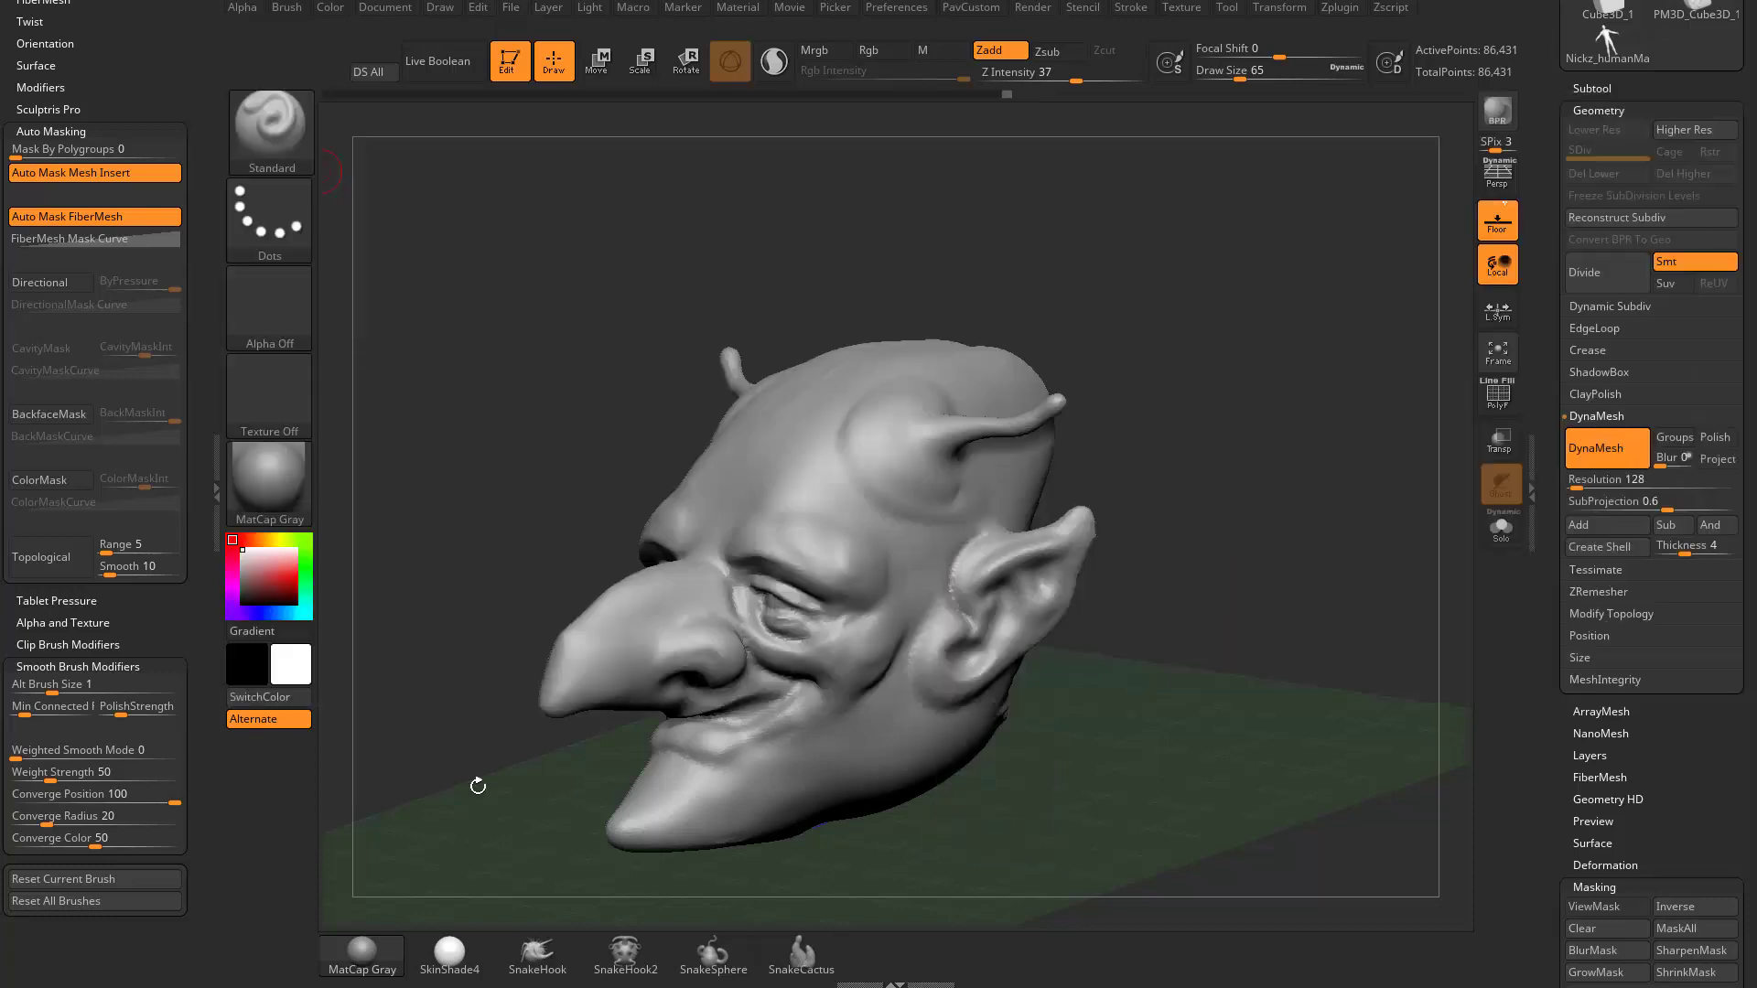
pyautogui.keyDown('ctrl'); pyautogui.click(274, 132); pyautogui.keyUp('ctrl')
pyautogui.moveTo(1246, 275); pyautogui.dragTo(1198, 295)
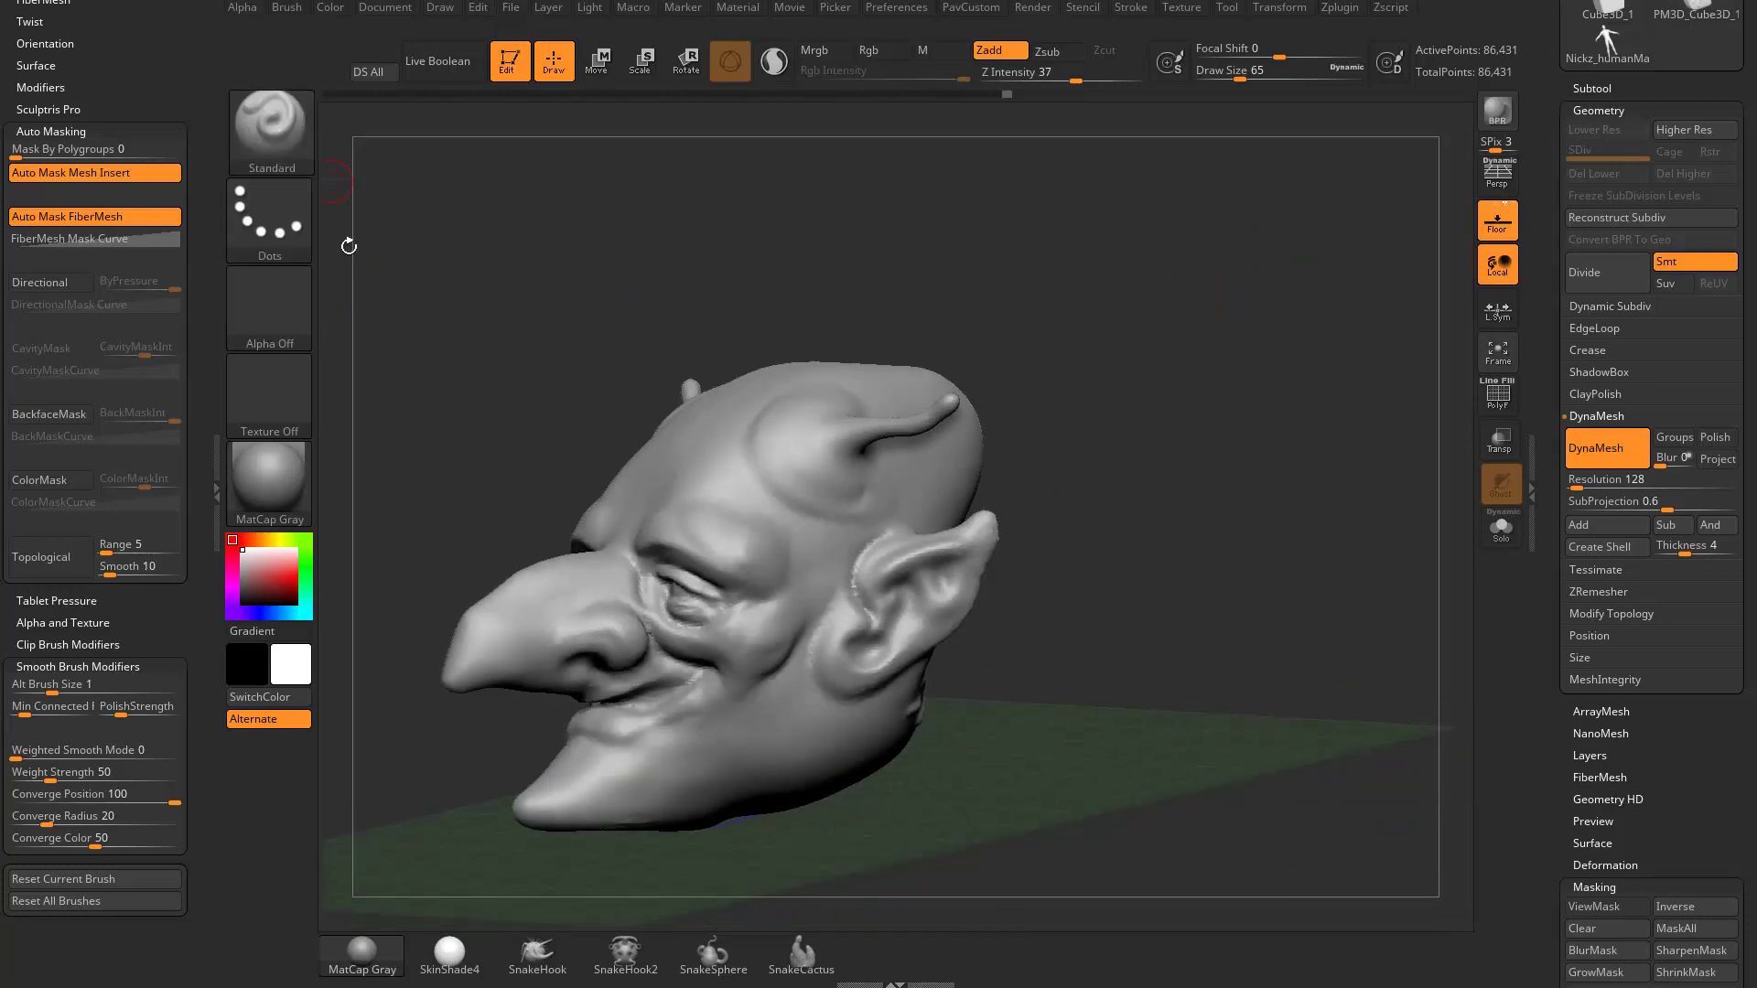
pyautogui.moveTo(1130, 286); pyautogui.dragTo(1120, 294)
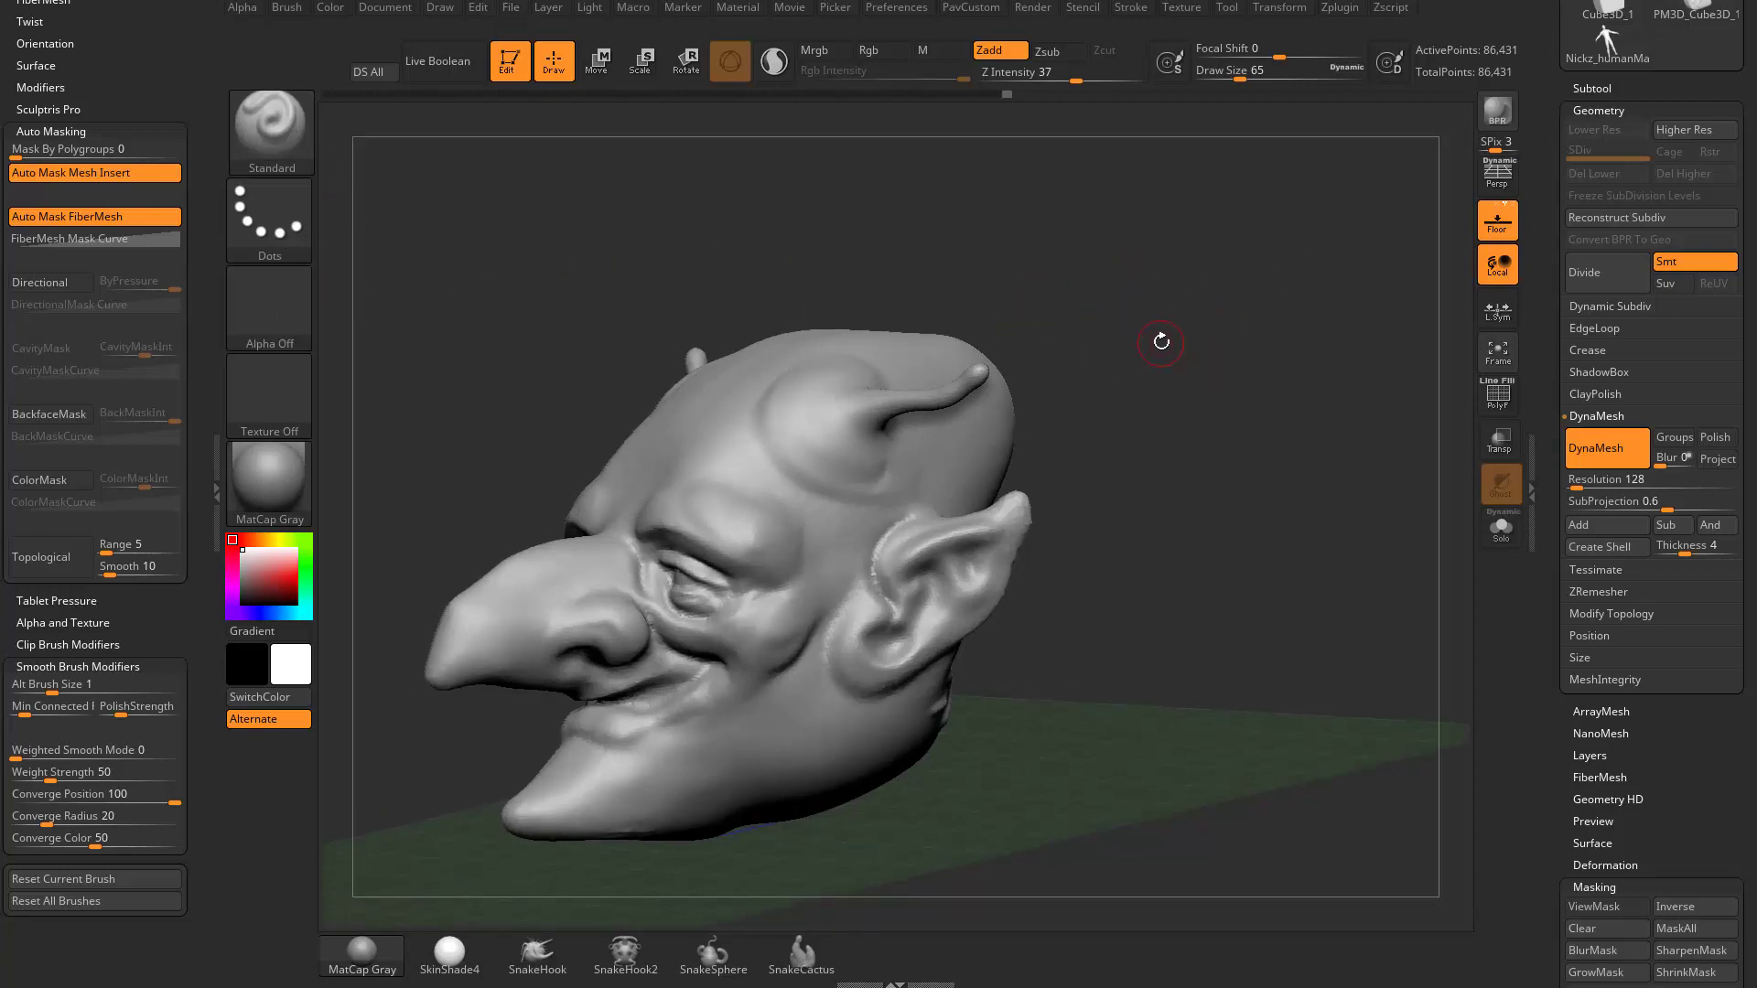
# Step: Switch the masking brush to MaskCircle and mask a circular area on the side of the forehead above the brow
pyautogui.press('ctrl')
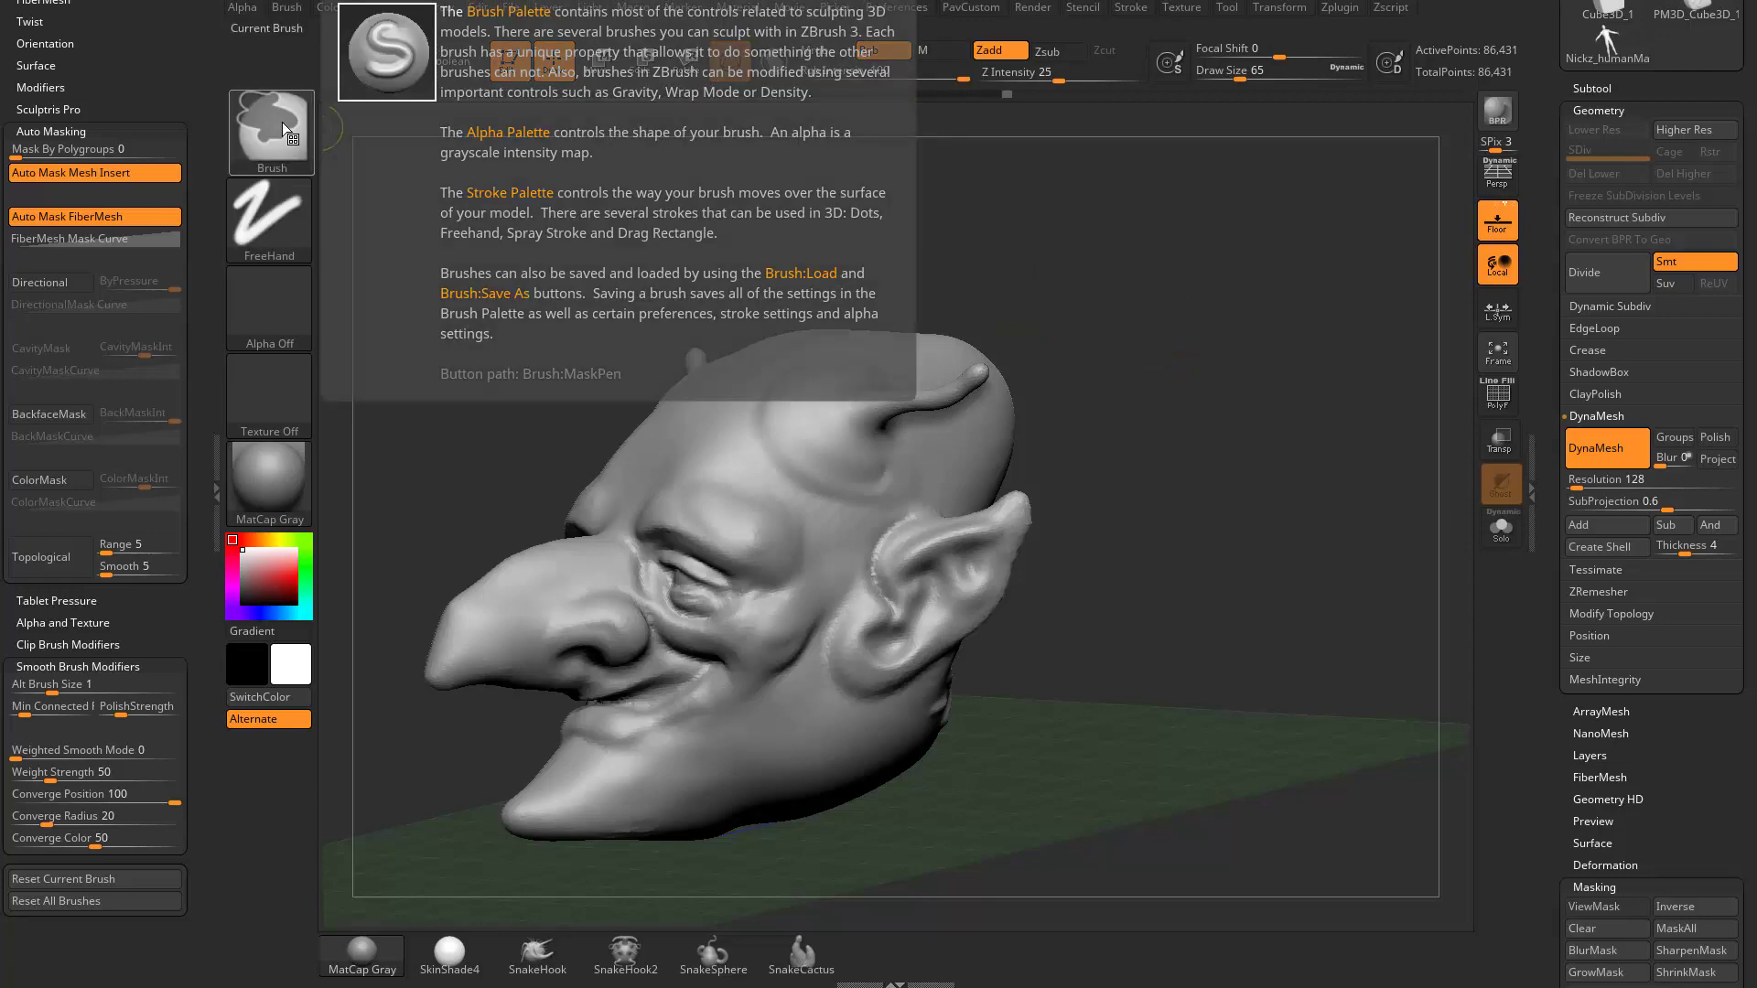
pyautogui.click(289, 128)
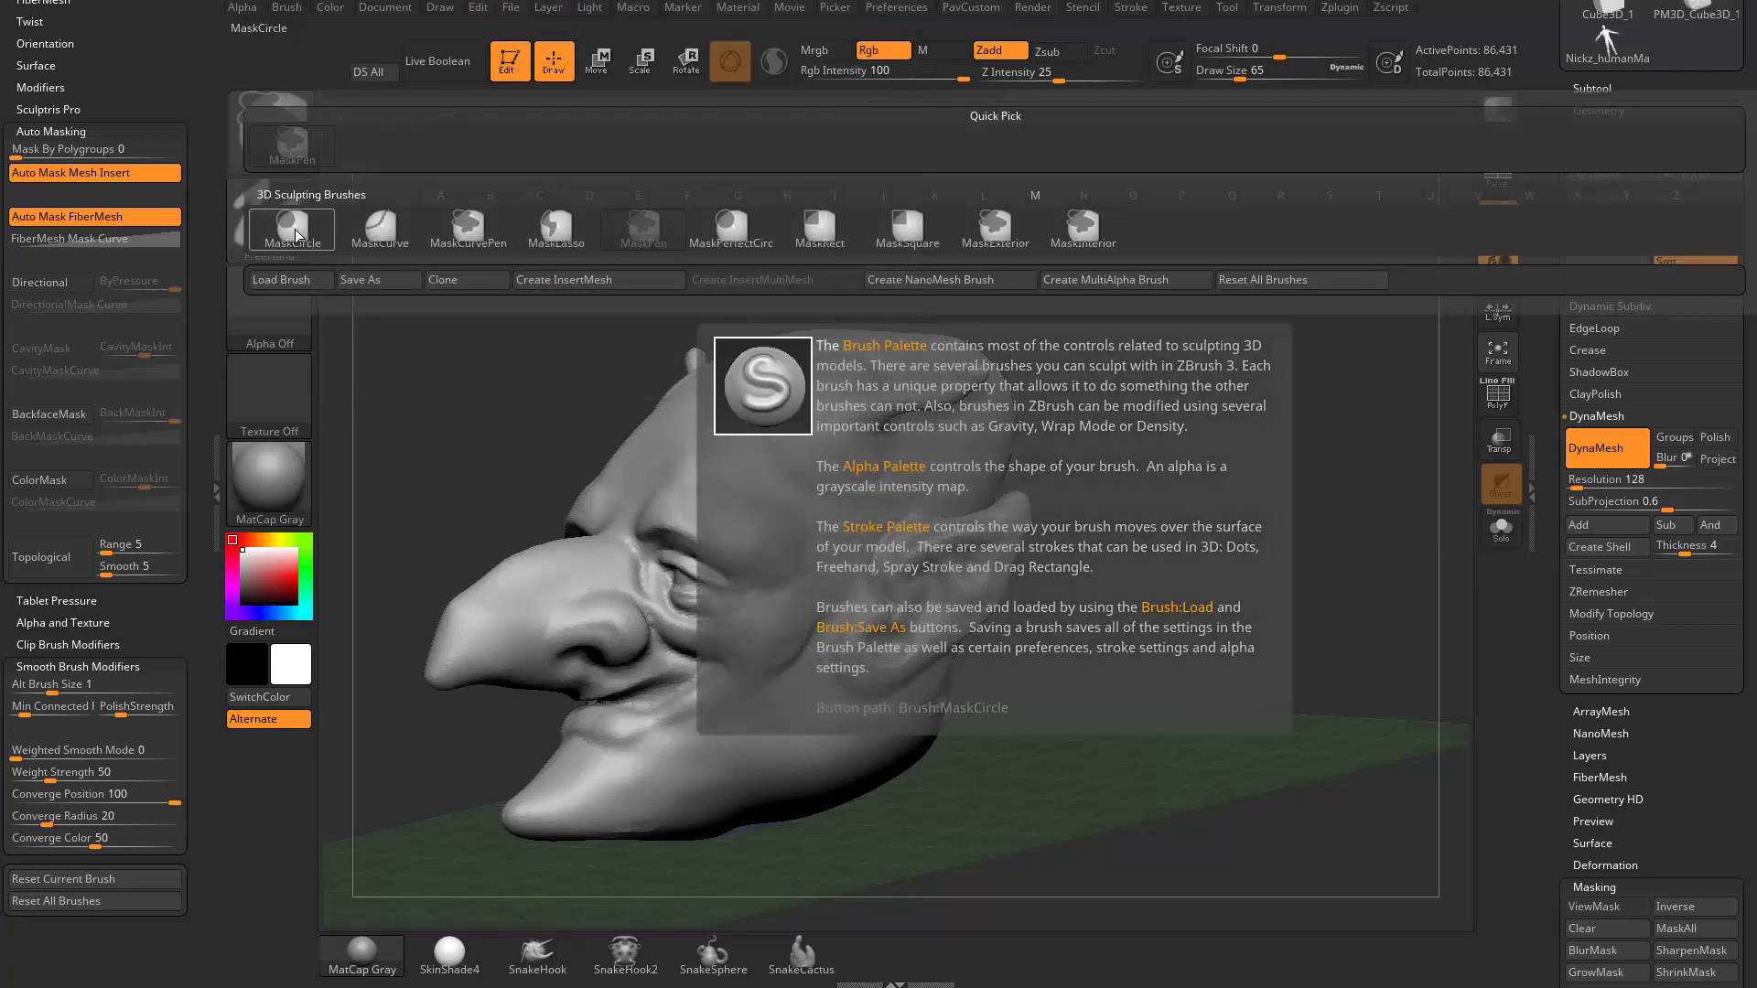
pyautogui.keyDown('ctrl'); pyautogui.click(291, 228); pyautogui.keyUp('ctrl')
pyautogui.keyDown('alt'); pyautogui.moveTo(1227, 312); pyautogui.dragTo(1179, 275); pyautogui.keyUp('alt')
pyautogui.press('ctrl')
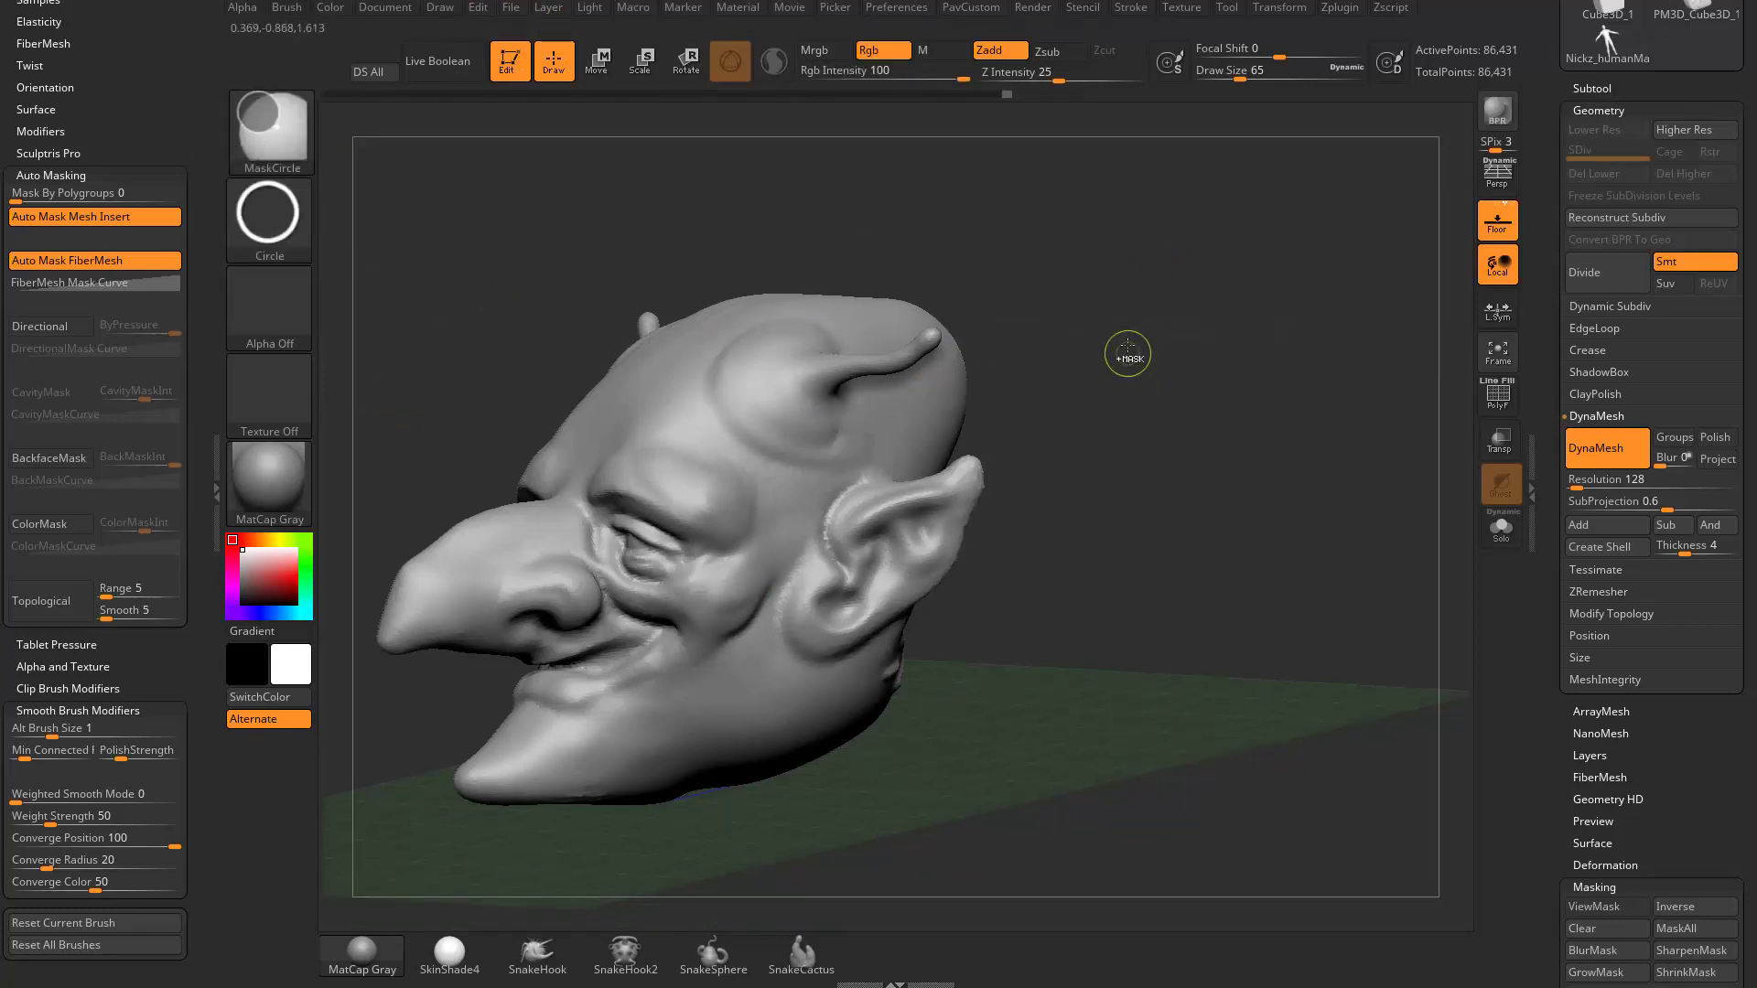
pyautogui.keyDown('ctrl'); pyautogui.moveTo(1164, 350); pyautogui.dragTo(1243, 429); pyautogui.keyUp('ctrl')
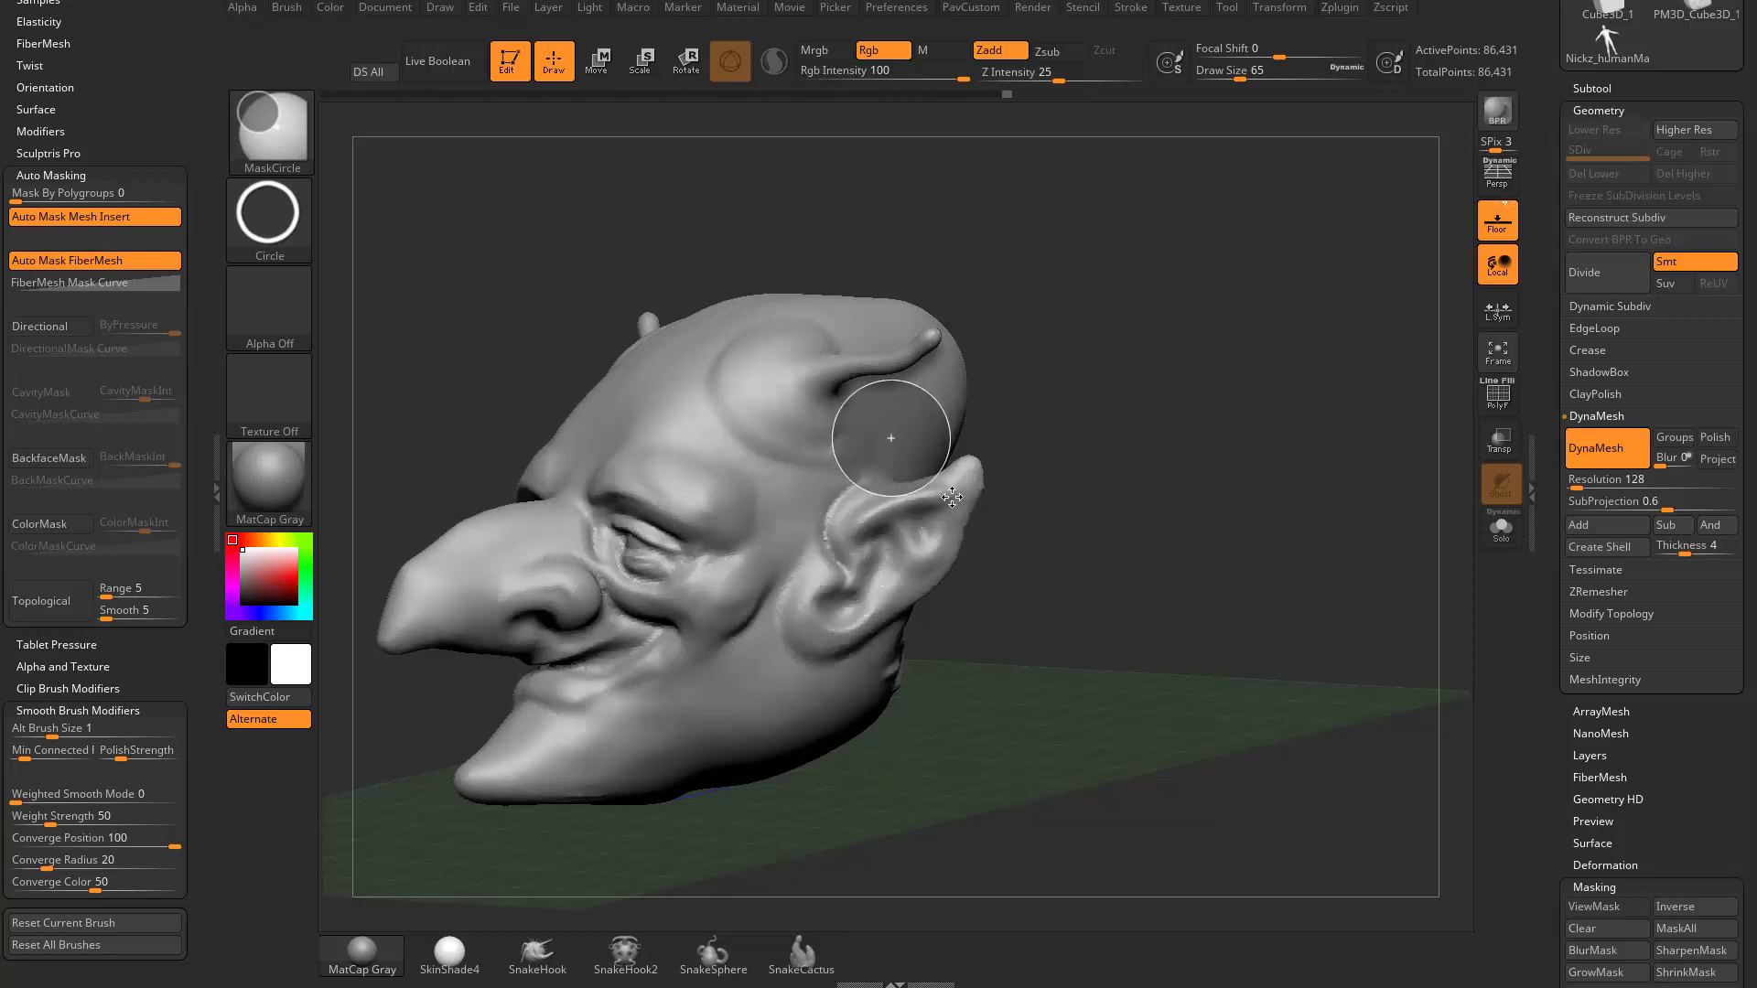
pyautogui.moveTo(897, 453)
pyautogui.keyDown('ctrl'); pyautogui.mouseDown()
pyautogui.moveTo(641, 497)
pyautogui.moveTo(649, 476)
pyautogui.mouseUp(); pyautogui.keyUp('ctrl')
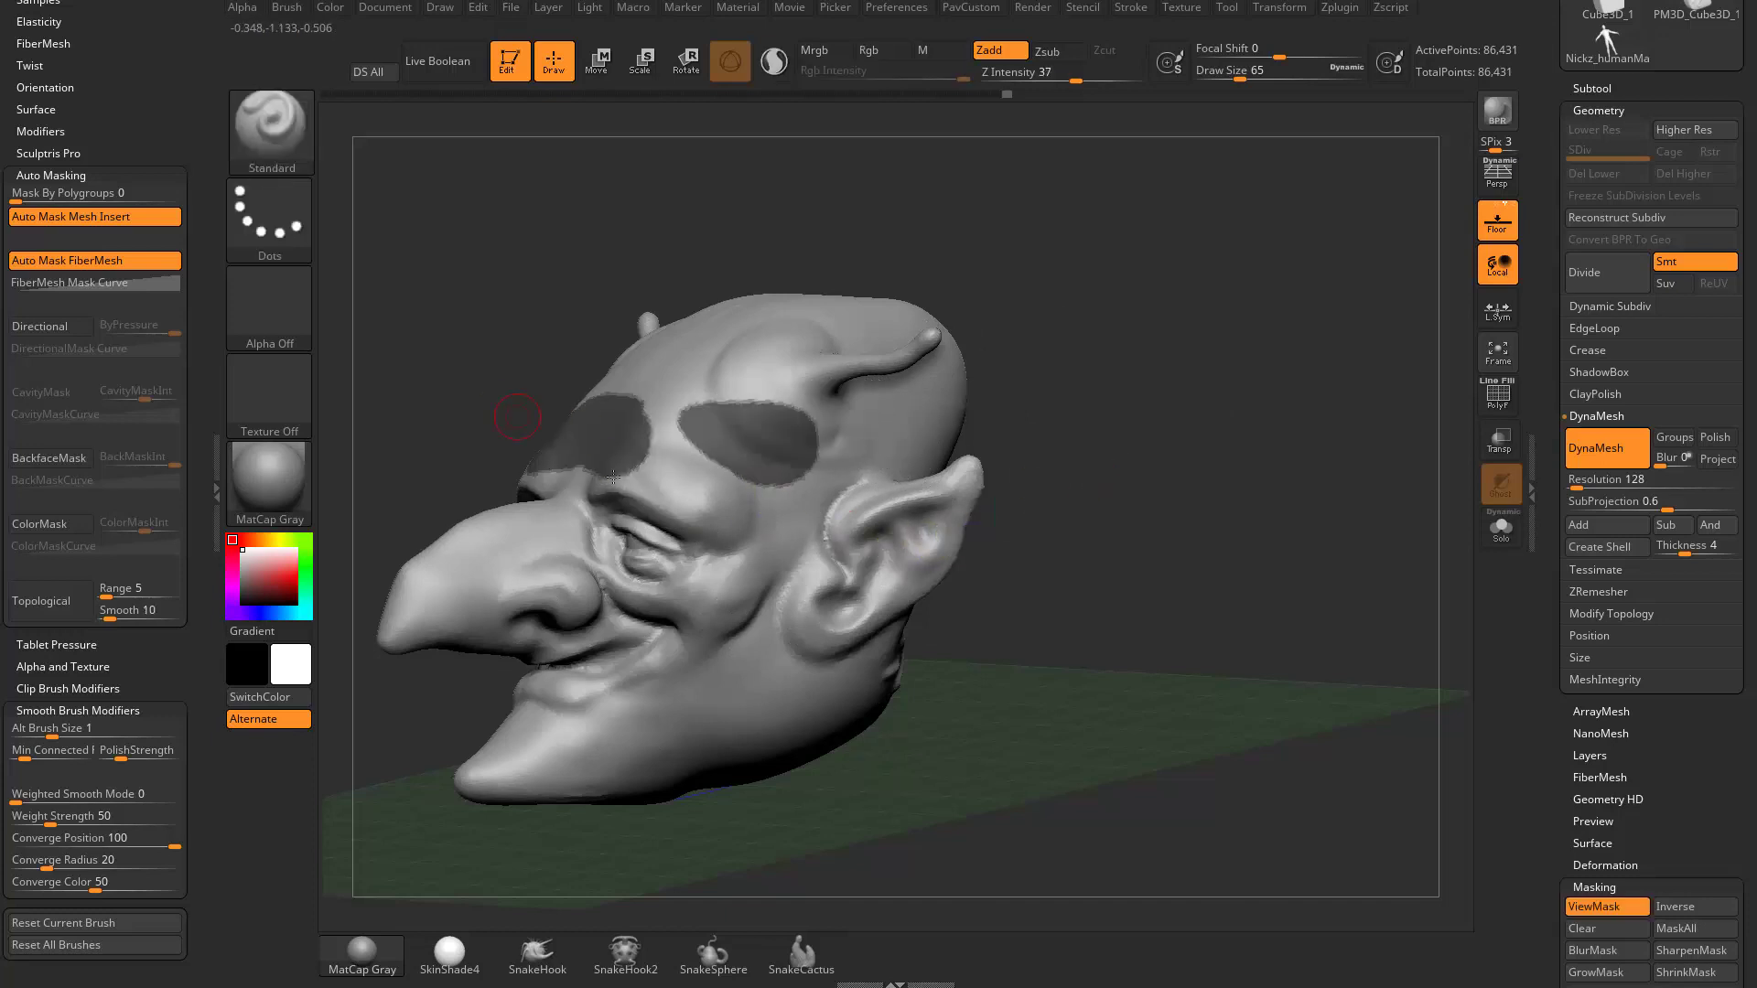
# Step: Clear the mask and, from a straight front view, mask matching circles on both sides of the forehead beside the horns
pyautogui.keyDown('alt'); pyautogui.moveTo(1157, 413); pyautogui.dragTo(1249, 435); pyautogui.keyUp('alt')
pyautogui.moveTo(1098, 419); pyautogui.dragTo(1148, 422)
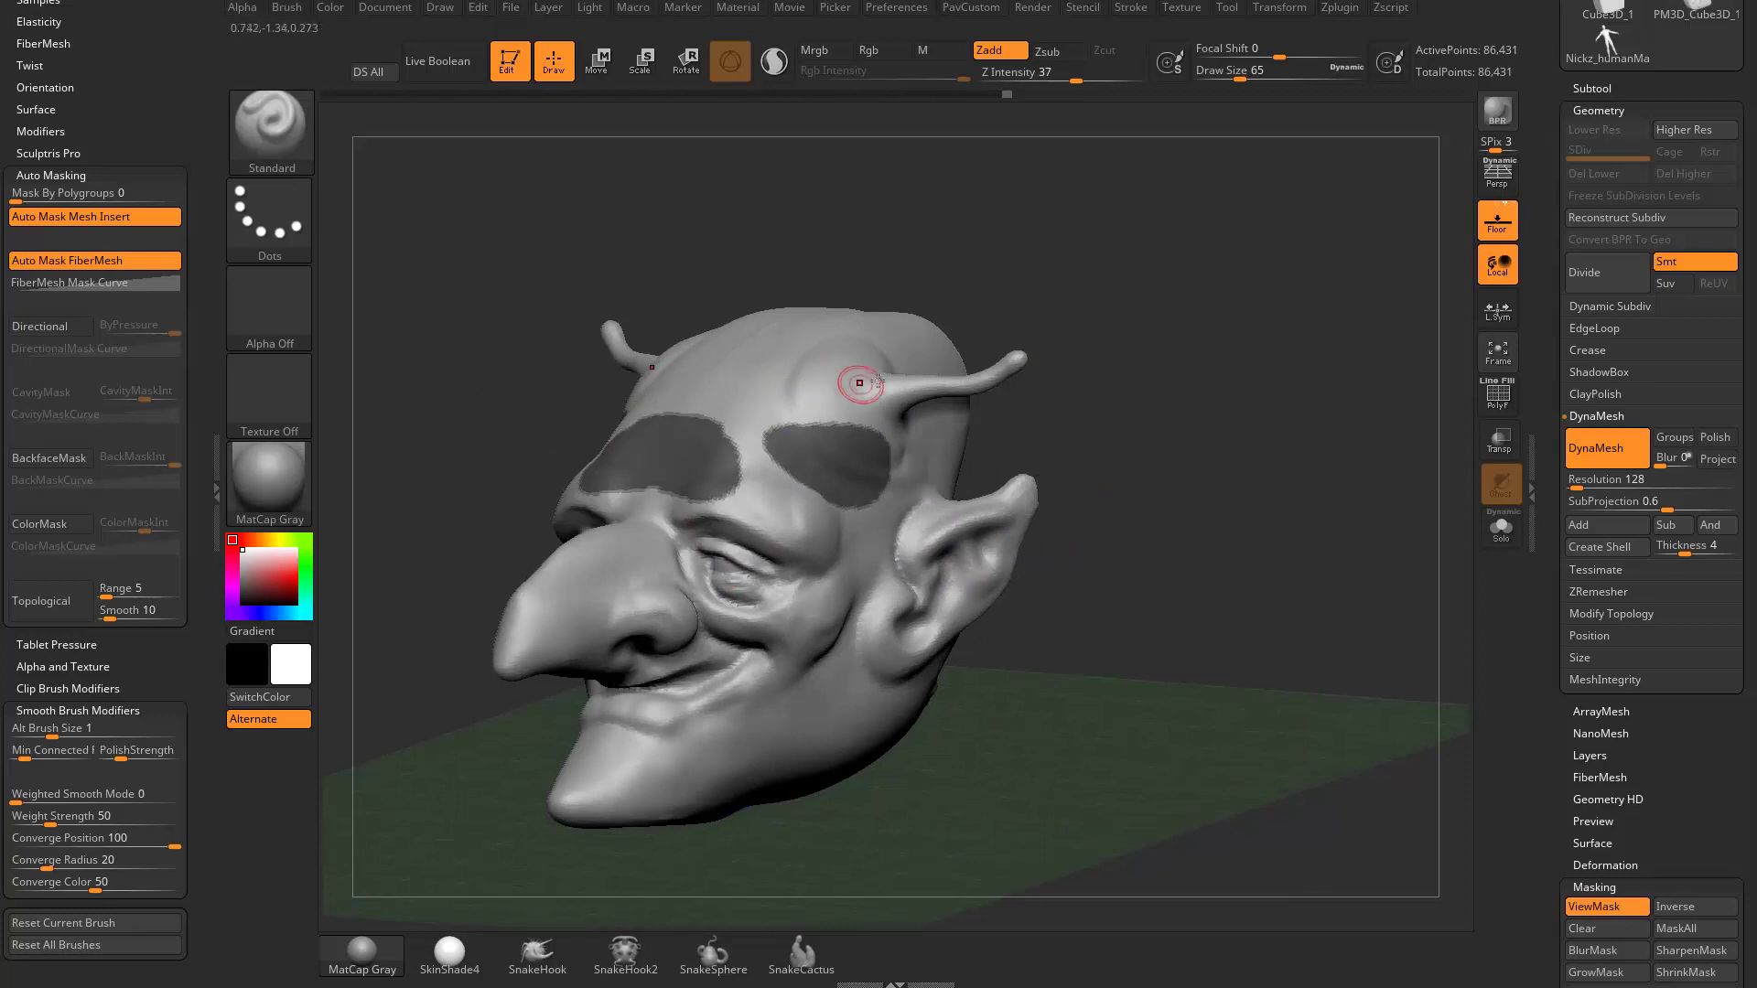
pyautogui.keyDown('shift'); pyautogui.moveTo(860, 383); pyautogui.dragTo(1127, 344, button='right'); pyautogui.keyUp('shift')
pyautogui.keyDown('alt'); pyautogui.moveTo(1046, 397); pyautogui.dragTo(1115, 445, button='right'); pyautogui.keyUp('alt')
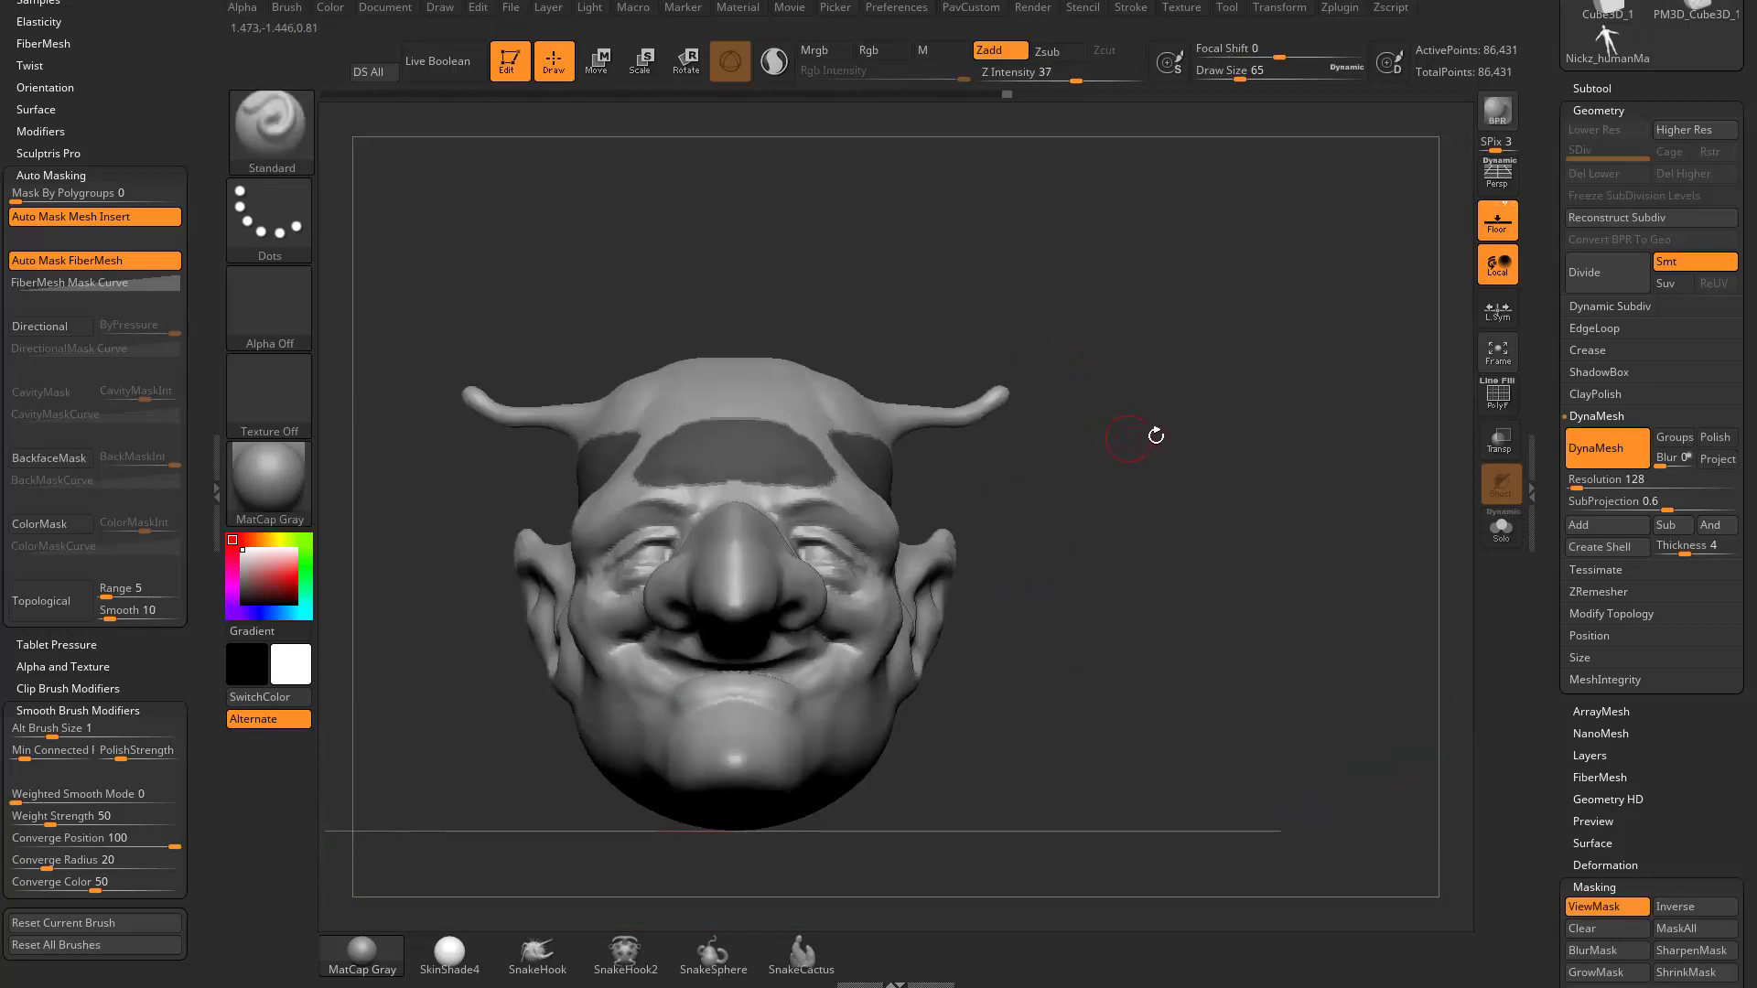
pyautogui.keyDown('ctrl'); pyautogui.moveTo(1155, 436); pyautogui.dragTo(1223, 509); pyautogui.keyUp('ctrl')
pyautogui.moveTo(1103, 341)
pyautogui.keyDown('ctrl'); pyautogui.mouseDown()
pyautogui.moveTo(1188, 429)
pyautogui.moveTo(863, 483)
pyautogui.moveTo(867, 465)
pyautogui.mouseUp(); pyautogui.keyUp('ctrl')
pyautogui.moveTo(1241, 447)
pyautogui.mouseDown()
pyautogui.moveTo(1102, 452)
pyautogui.moveTo(1254, 470)
pyautogui.moveTo(1253, 547)
pyautogui.moveTo(1259, 451)
pyautogui.mouseUp()
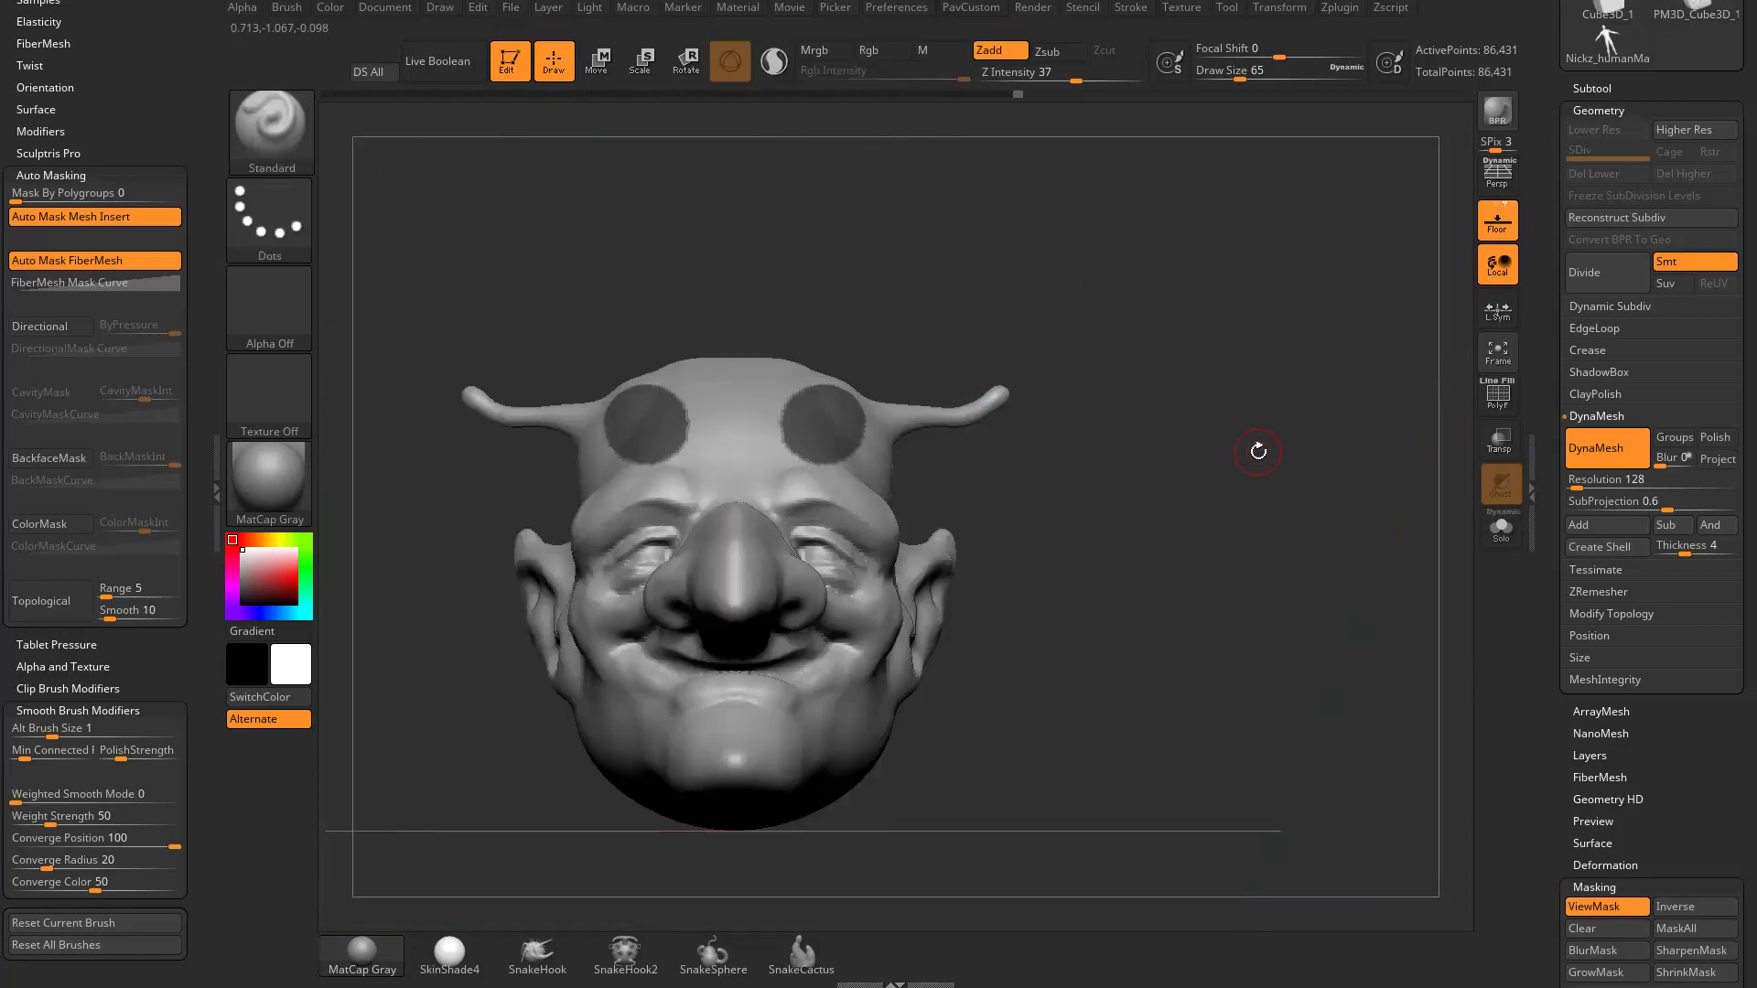
# Step: Try redrawing the circular masks on both sides of the forehead from the front view
pyautogui.press('ctrl')
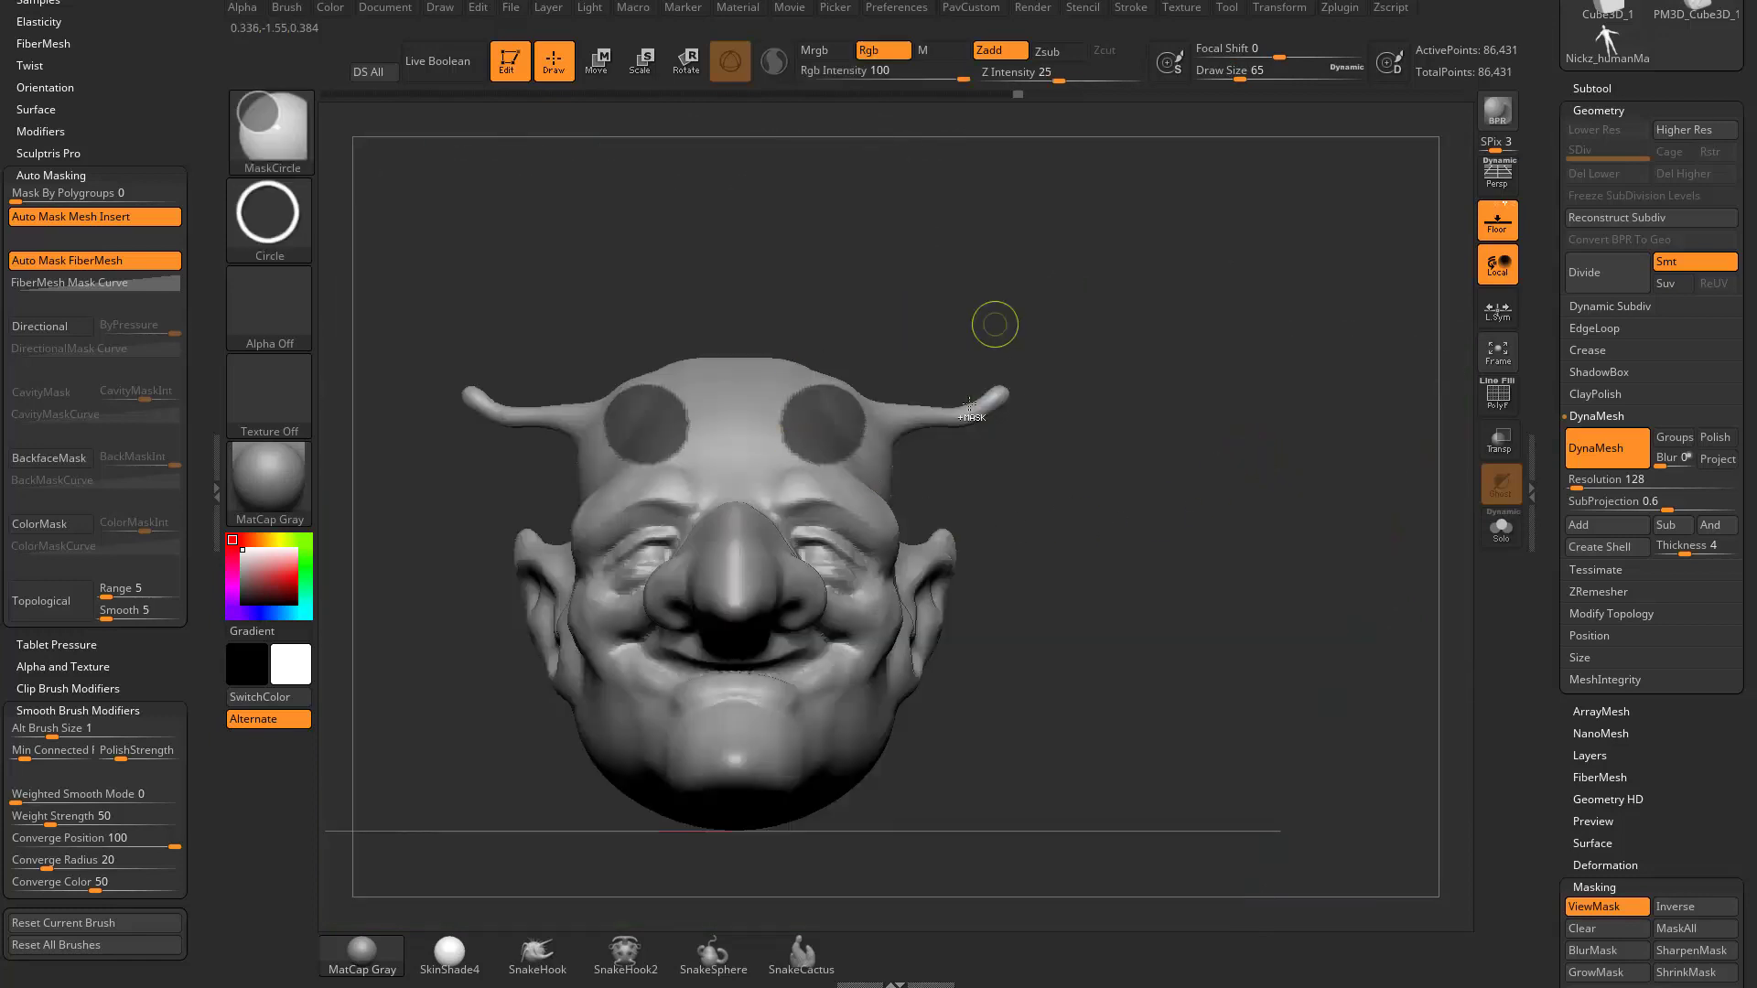
pyautogui.click(271, 216)
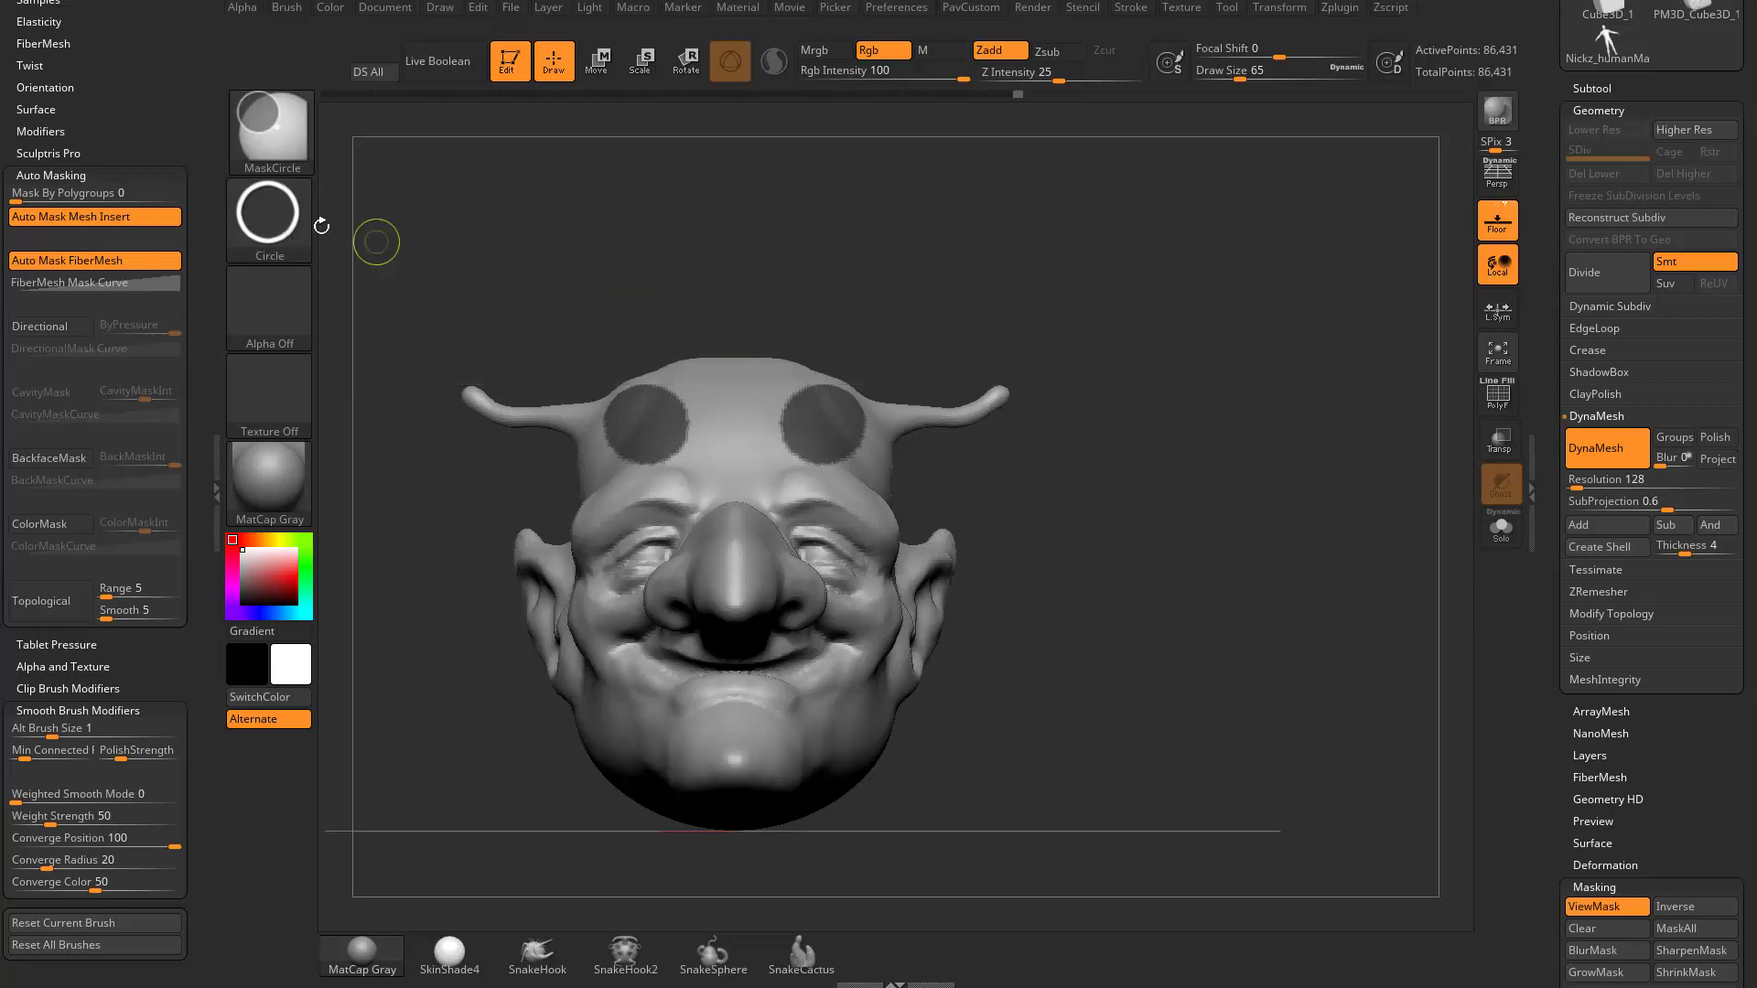
pyautogui.click(286, 222)
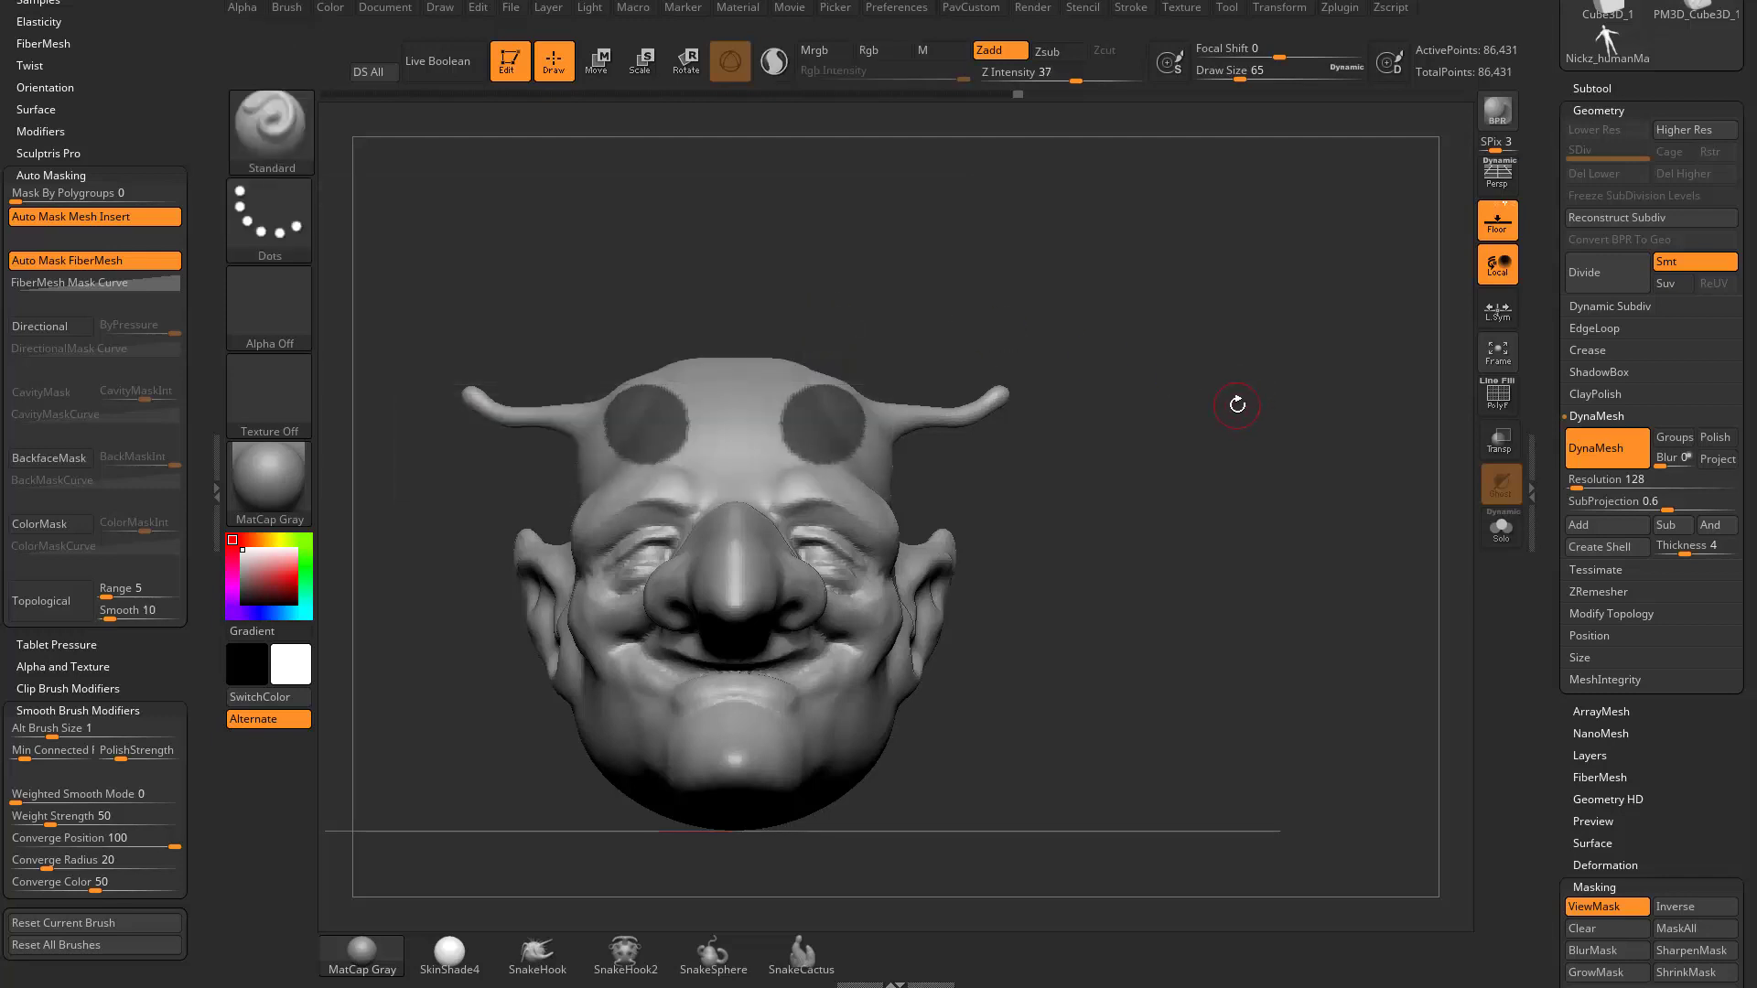
pyautogui.keyDown('ctrl'); pyautogui.moveTo(1231, 311); pyautogui.dragTo(1286, 422); pyautogui.keyUp('ctrl')
pyautogui.moveTo(1063, 294)
pyautogui.keyDown('ctrl'); pyautogui.mouseDown()
pyautogui.moveTo(1188, 395)
pyautogui.moveTo(1062, 384)
pyautogui.moveTo(1144, 420)
pyautogui.moveTo(1171, 415)
pyautogui.moveTo(1143, 395)
pyautogui.moveTo(1166, 405)
pyautogui.moveTo(1151, 402)
pyautogui.moveTo(1233, 326)
pyautogui.moveTo(1207, 349)
pyautogui.moveTo(846, 426)
pyautogui.mouseUp(); pyautogui.keyUp('ctrl')
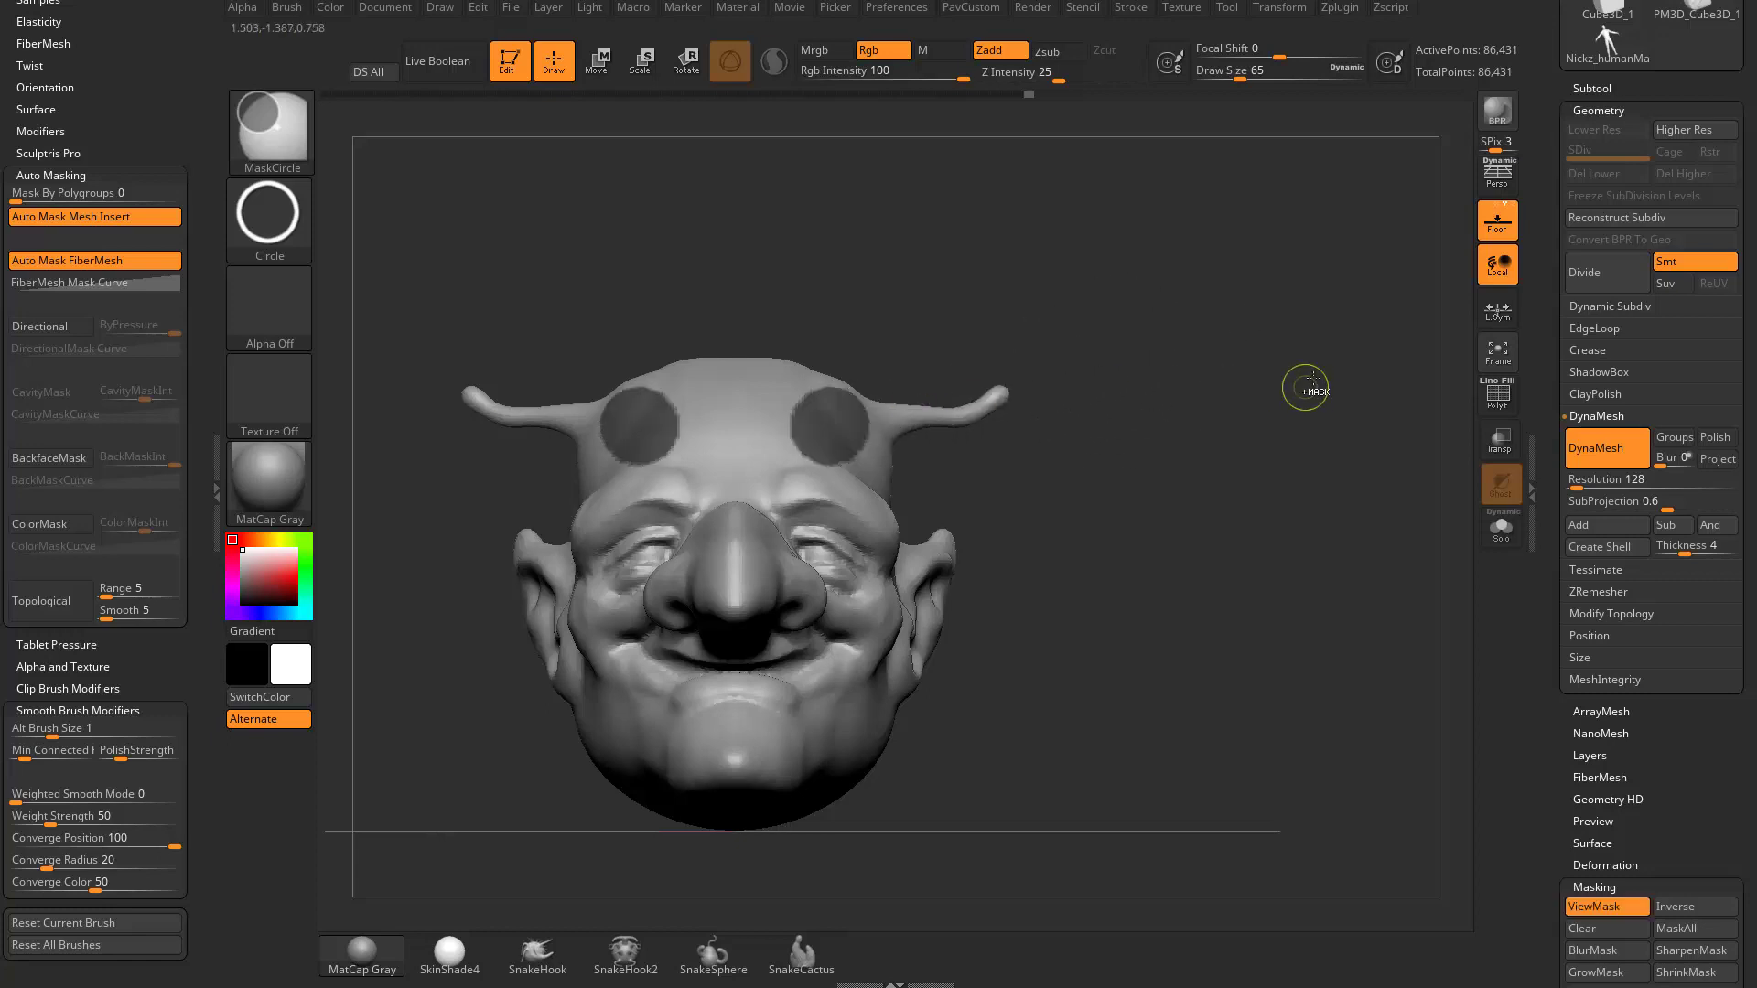
pyautogui.moveTo(1351, 337); pyautogui.dragTo(967, 505)
pyautogui.hotkey('ctrl', 'z')
pyautogui.hotkey('ctrl', 'z')
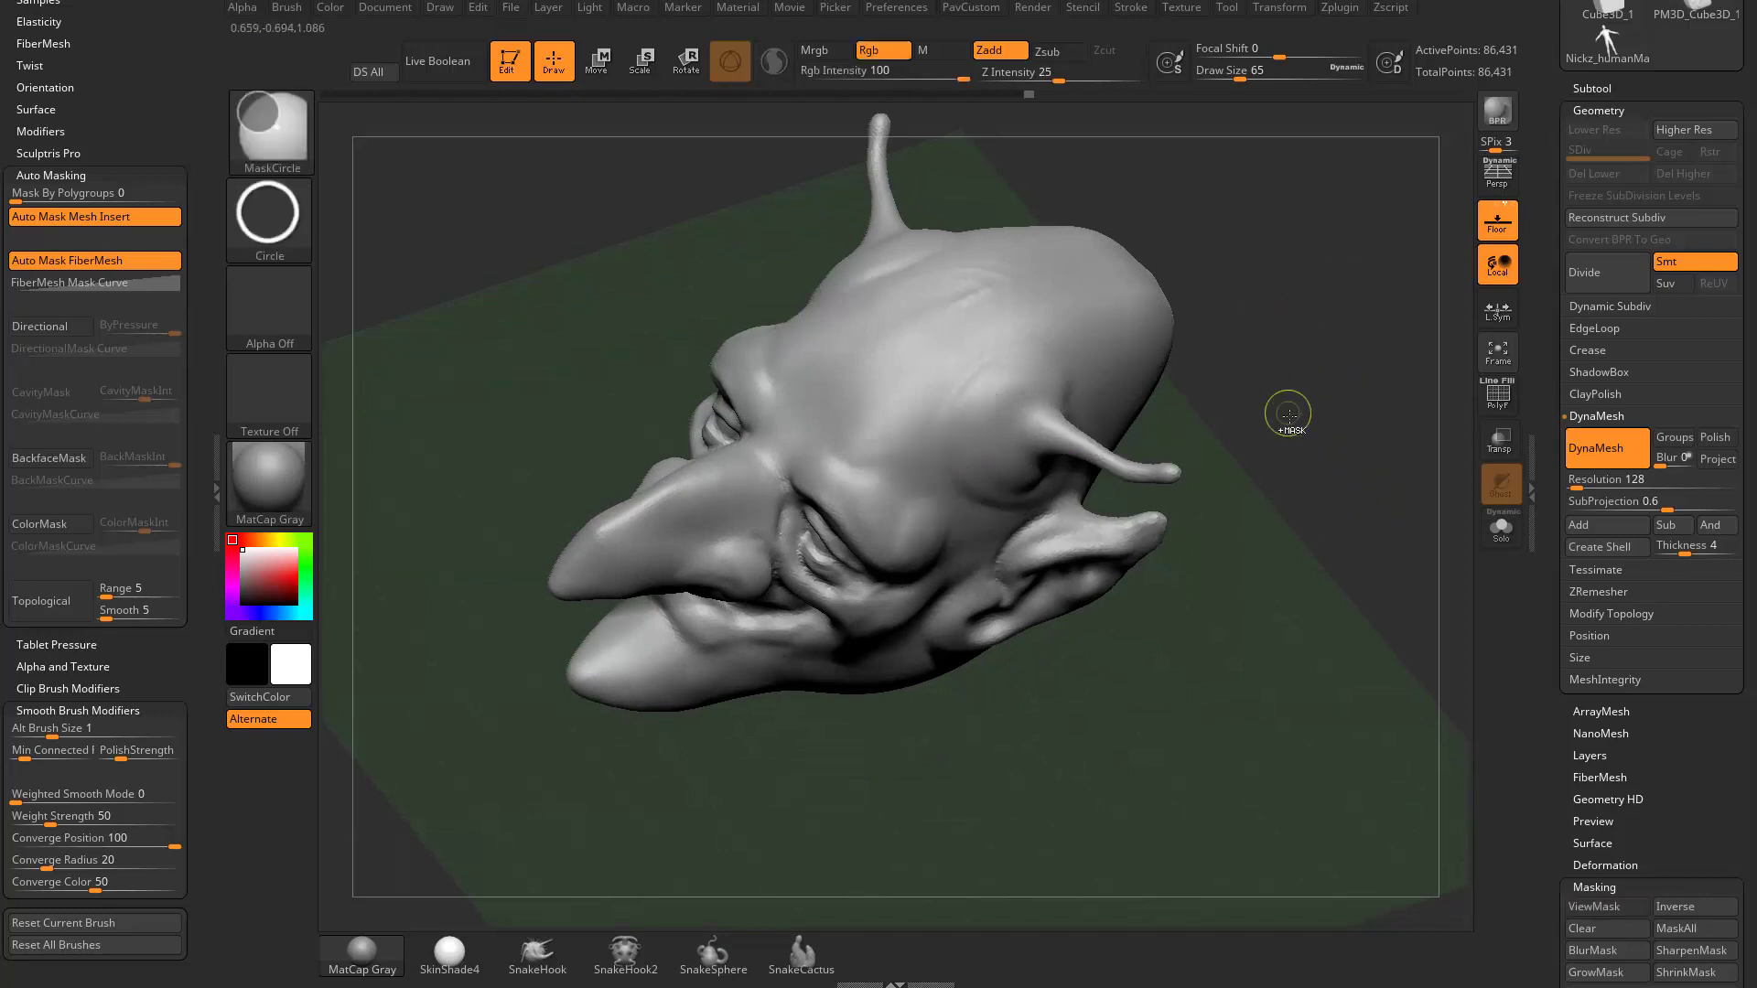
# Step: Mask a ring on each side of the forehead in front of the horns
pyautogui.moveTo(1237, 367)
pyautogui.keyDown('ctrl'); pyautogui.mouseDown()
pyautogui.moveTo(992, 502)
pyautogui.moveTo(956, 471)
pyautogui.moveTo(971, 487)
pyautogui.mouseUp(); pyautogui.keyUp('ctrl')
pyautogui.moveTo(1216, 421)
pyautogui.mouseDown()
pyautogui.moveTo(1249, 384)
pyautogui.moveTo(1416, 361)
pyautogui.moveTo(1210, 254)
pyautogui.moveTo(1249, 266)
pyautogui.mouseUp()
pyautogui.keyDown('ctrl'); pyautogui.moveTo(1272, 835); pyautogui.dragTo(1088, 640); pyautogui.keyUp('ctrl')
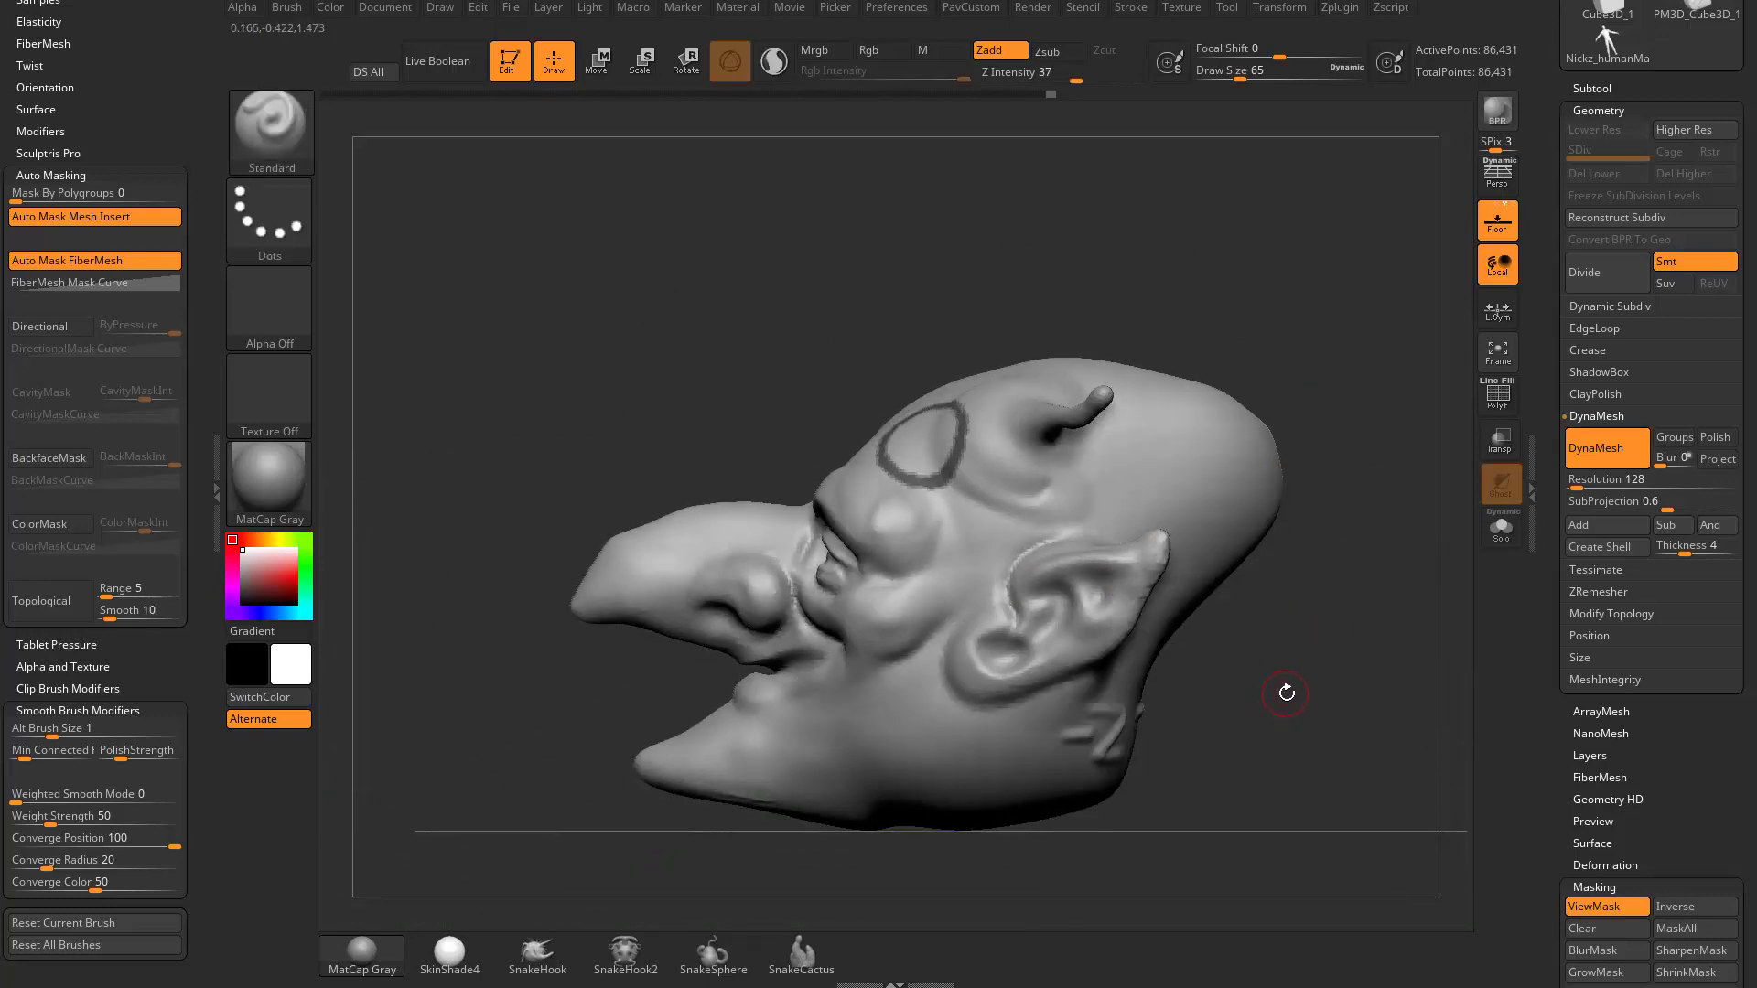
# Step: Switch the selection brush to SelectLasso and hide the back of the head, keeping the face and horns
pyautogui.moveTo(1312, 691); pyautogui.dragTo(1305, 670)
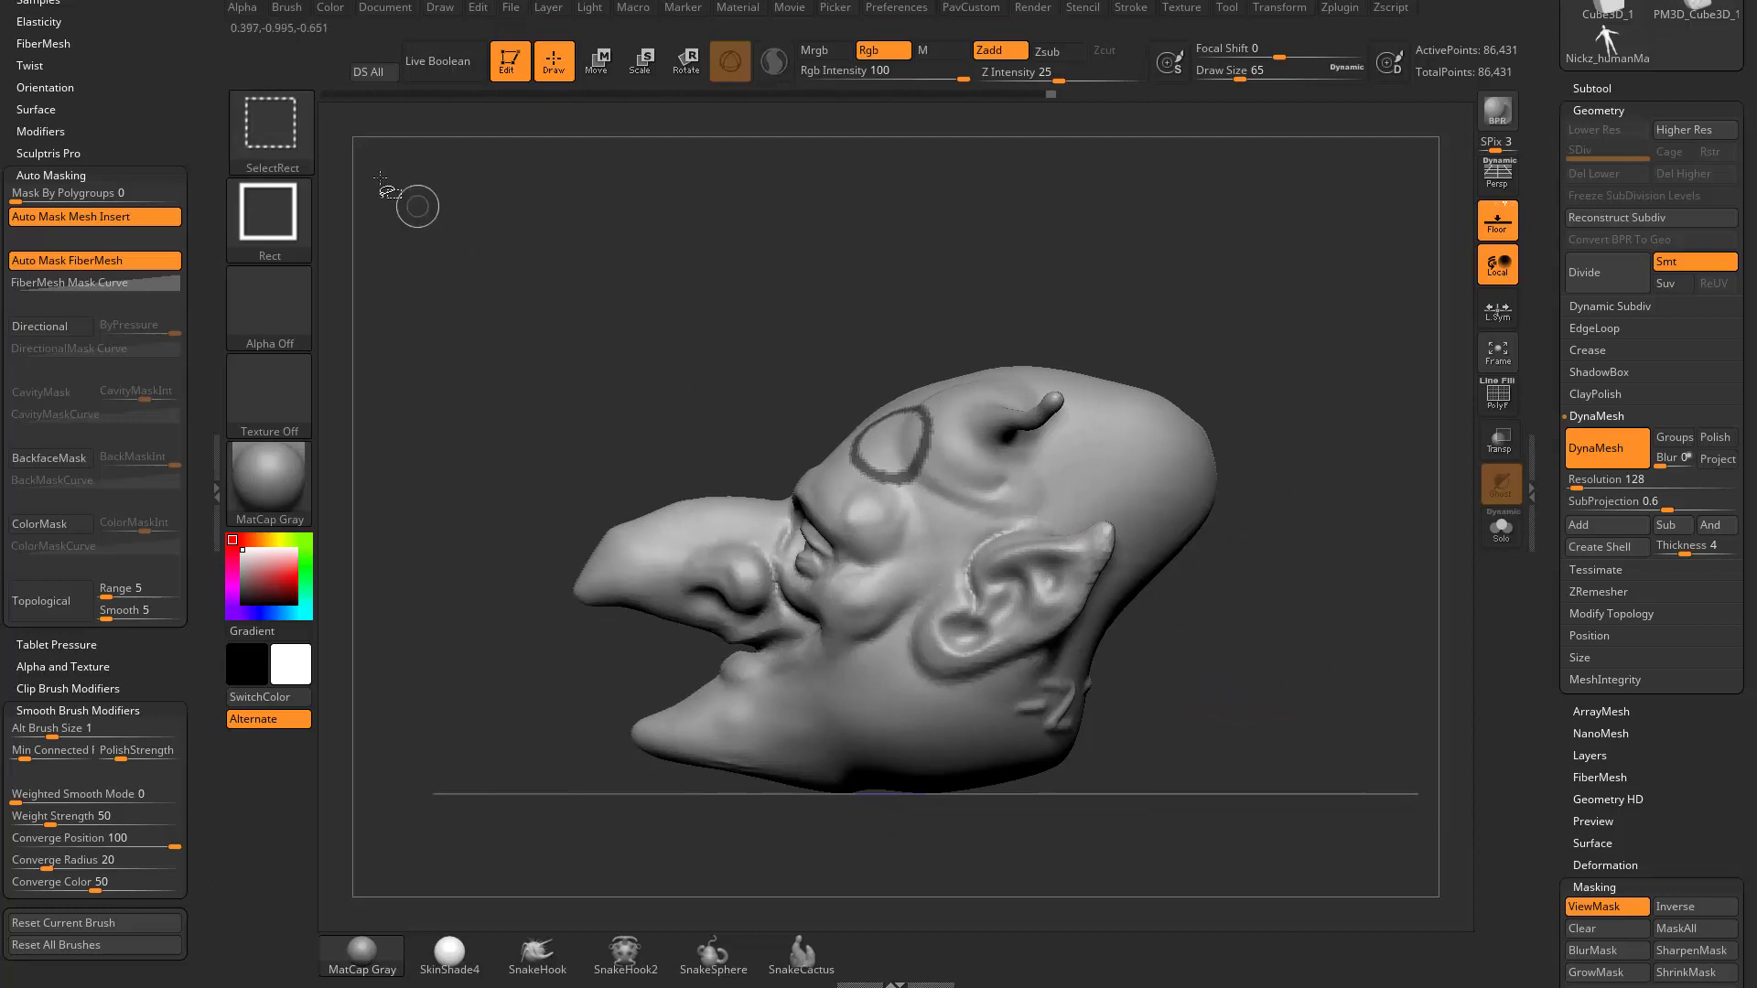
pyautogui.keyDown('ctrl'); pyautogui.keyDown('shift'); pyautogui.click(284, 134); pyautogui.keyUp('shift'); pyautogui.keyUp('ctrl')
pyautogui.keyDown('ctrl'); pyautogui.keyDown('shift'); pyautogui.click(262, 130); pyautogui.keyUp('shift'); pyautogui.keyUp('ctrl')
pyautogui.keyDown('ctrl'); pyautogui.keyDown('shift'); pyautogui.click(730, 228); pyautogui.keyUp('shift'); pyautogui.keyUp('ctrl')
pyautogui.moveTo(1255, 718)
pyautogui.keyDown('ctrl'); pyautogui.keyDown('shift'); pyautogui.mouseDown()
pyautogui.moveTo(1282, 468)
pyautogui.moveTo(759, 723)
pyautogui.mouseUp(); pyautogui.keyUp('shift'); pyautogui.keyUp('ctrl')
# Step: Add a smaller circular mask inside each ring mask on the forehead
pyautogui.moveTo(1158, 558)
pyautogui.mouseDown()
pyautogui.moveTo(1322, 447)
pyautogui.moveTo(1267, 398)
pyautogui.mouseUp()
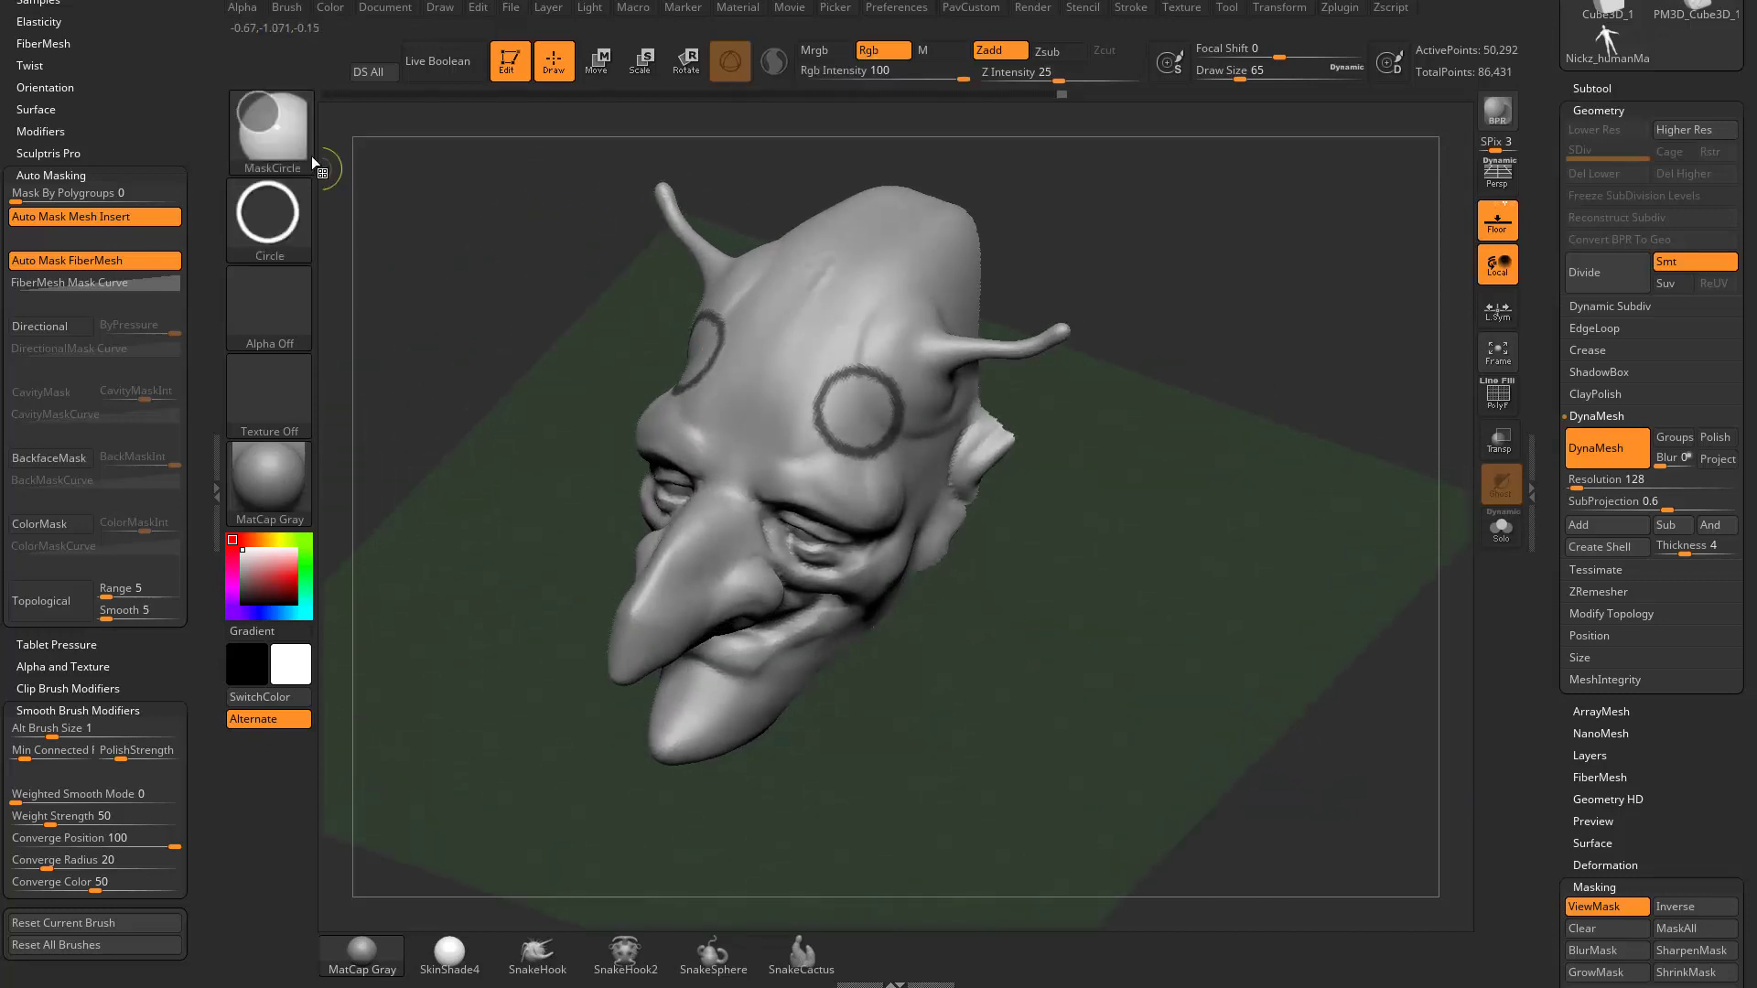
pyautogui.keyDown('ctrl'); pyautogui.click(285, 138); pyautogui.keyUp('ctrl')
pyautogui.keyDown('ctrl'); pyautogui.moveTo(893, 437); pyautogui.dragTo(888, 434); pyautogui.keyUp('ctrl')
pyautogui.moveTo(1180, 389)
pyautogui.mouseDown()
pyautogui.moveTo(1407, 305)
pyautogui.moveTo(1082, 361)
pyautogui.mouseUp()
pyautogui.moveTo(825, 534); pyautogui.dragTo(866, 426)
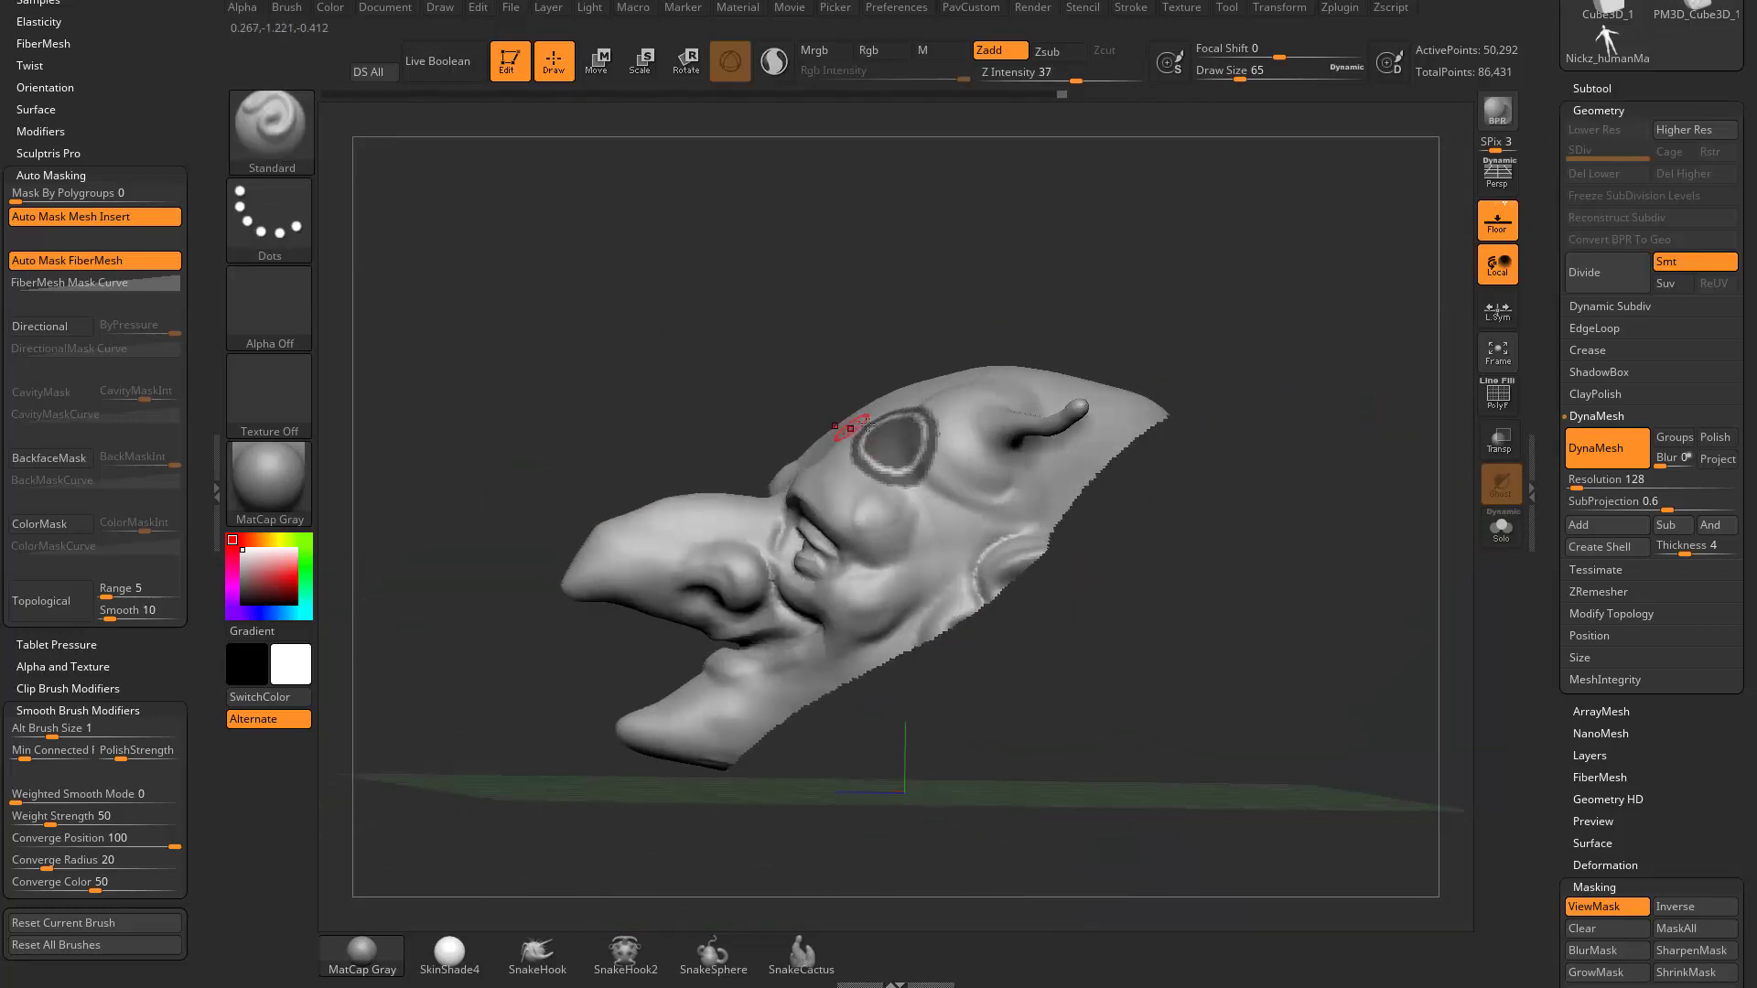
# Step: Unhide the back of the head and clear the ring and circle masks from the forehead
pyautogui.hotkey('ctrl', 'shift')
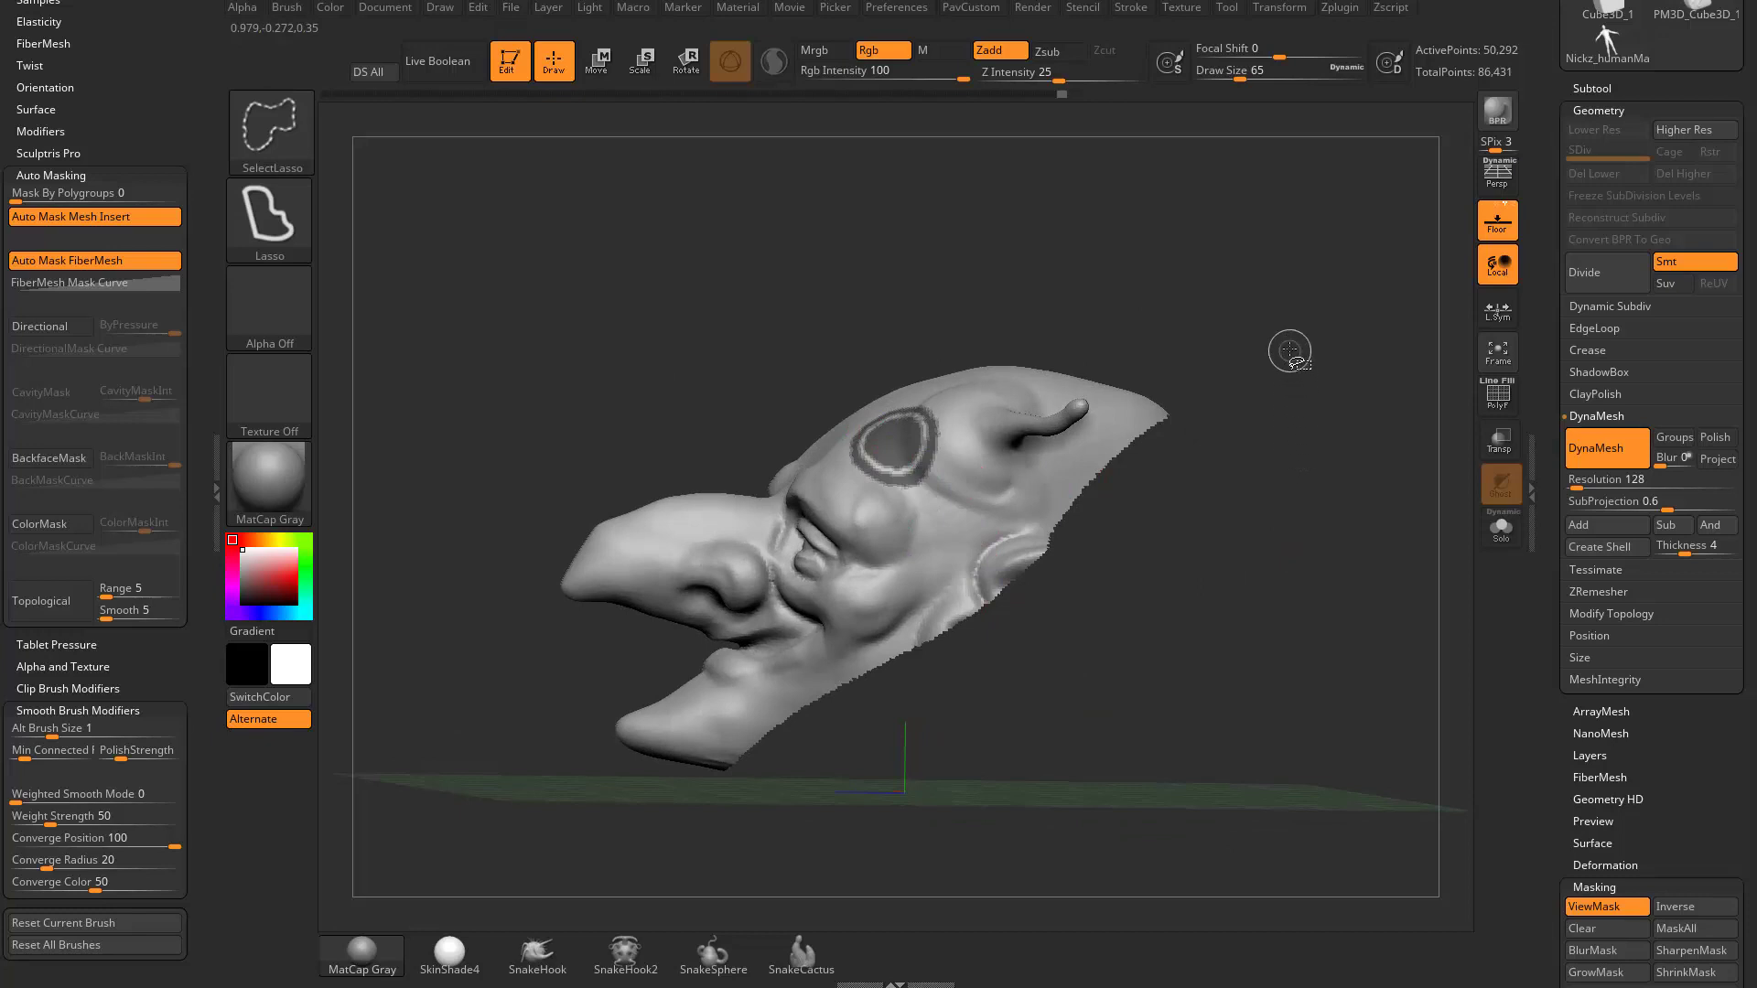
pyautogui.keyDown('ctrl'); pyautogui.keyDown('shift'); pyautogui.click(1290, 350); pyautogui.keyUp('shift'); pyautogui.keyUp('ctrl')
pyautogui.moveTo(1317, 400)
pyautogui.mouseDown()
pyautogui.moveTo(1144, 364)
pyautogui.moveTo(1203, 345)
pyautogui.moveTo(1302, 356)
pyautogui.moveTo(879, 344)
pyautogui.moveTo(1204, 360)
pyautogui.moveTo(892, 528)
pyautogui.mouseUp()
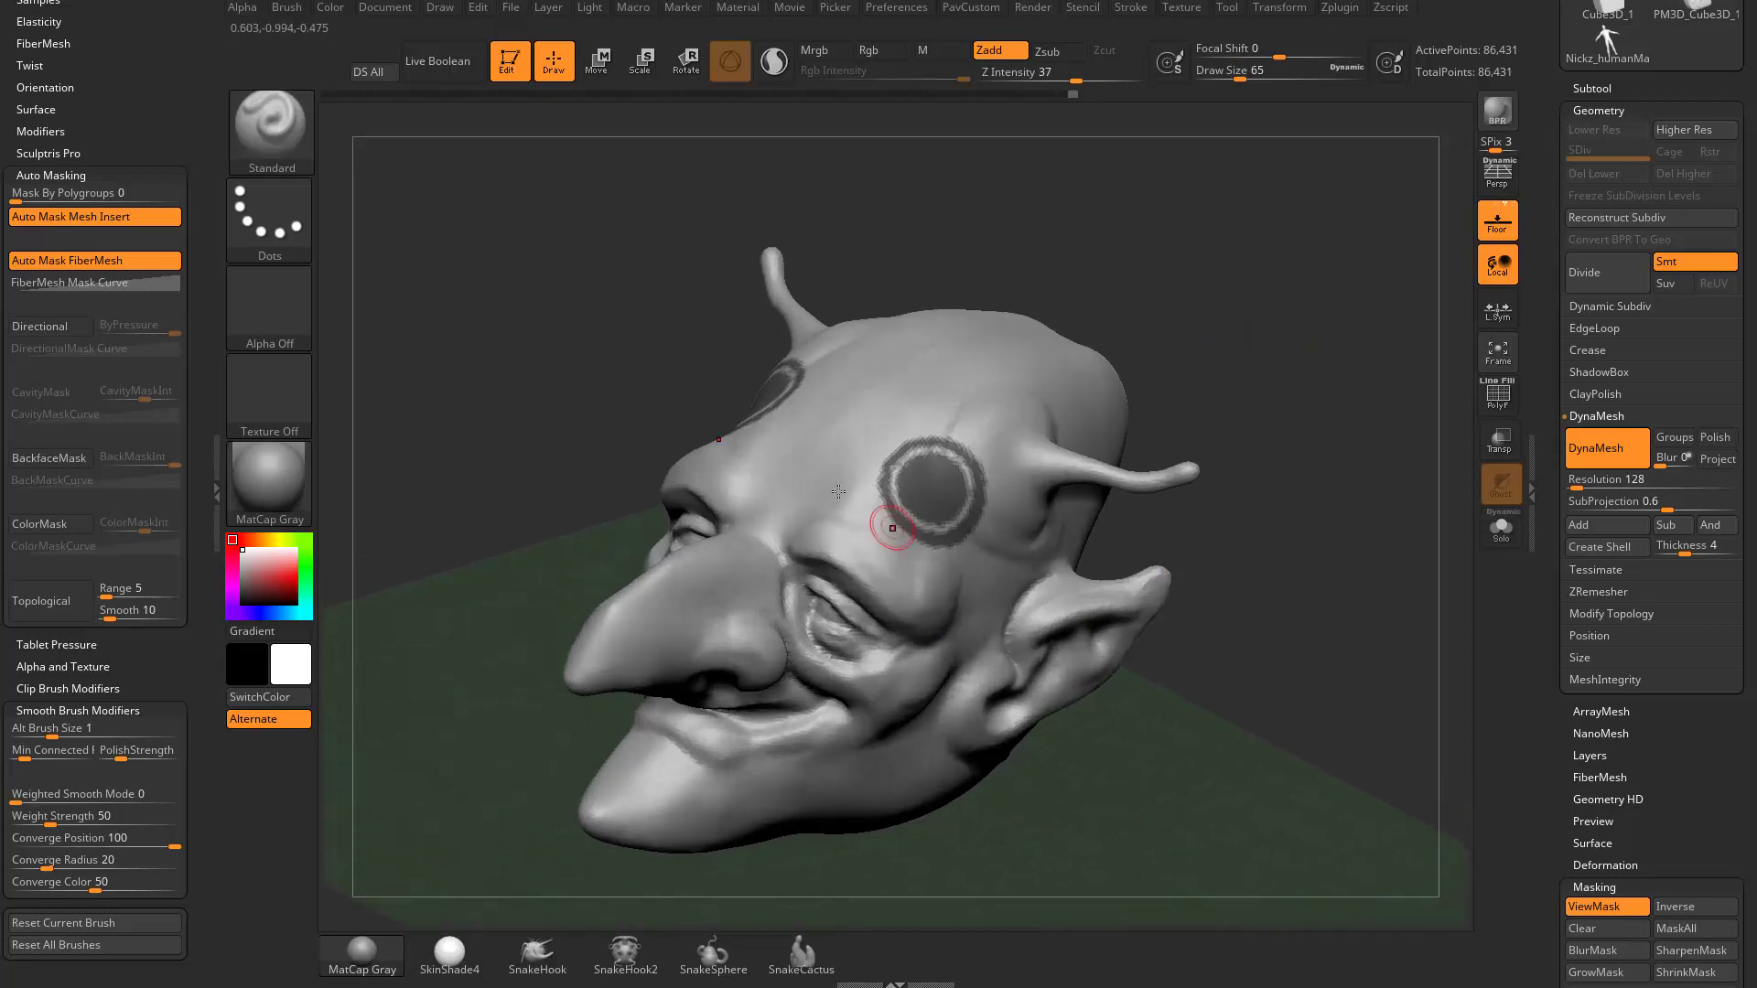
pyautogui.moveTo(1249, 307); pyautogui.dragTo(1235, 412)
pyautogui.moveTo(1288, 476); pyautogui.dragTo(1343, 374)
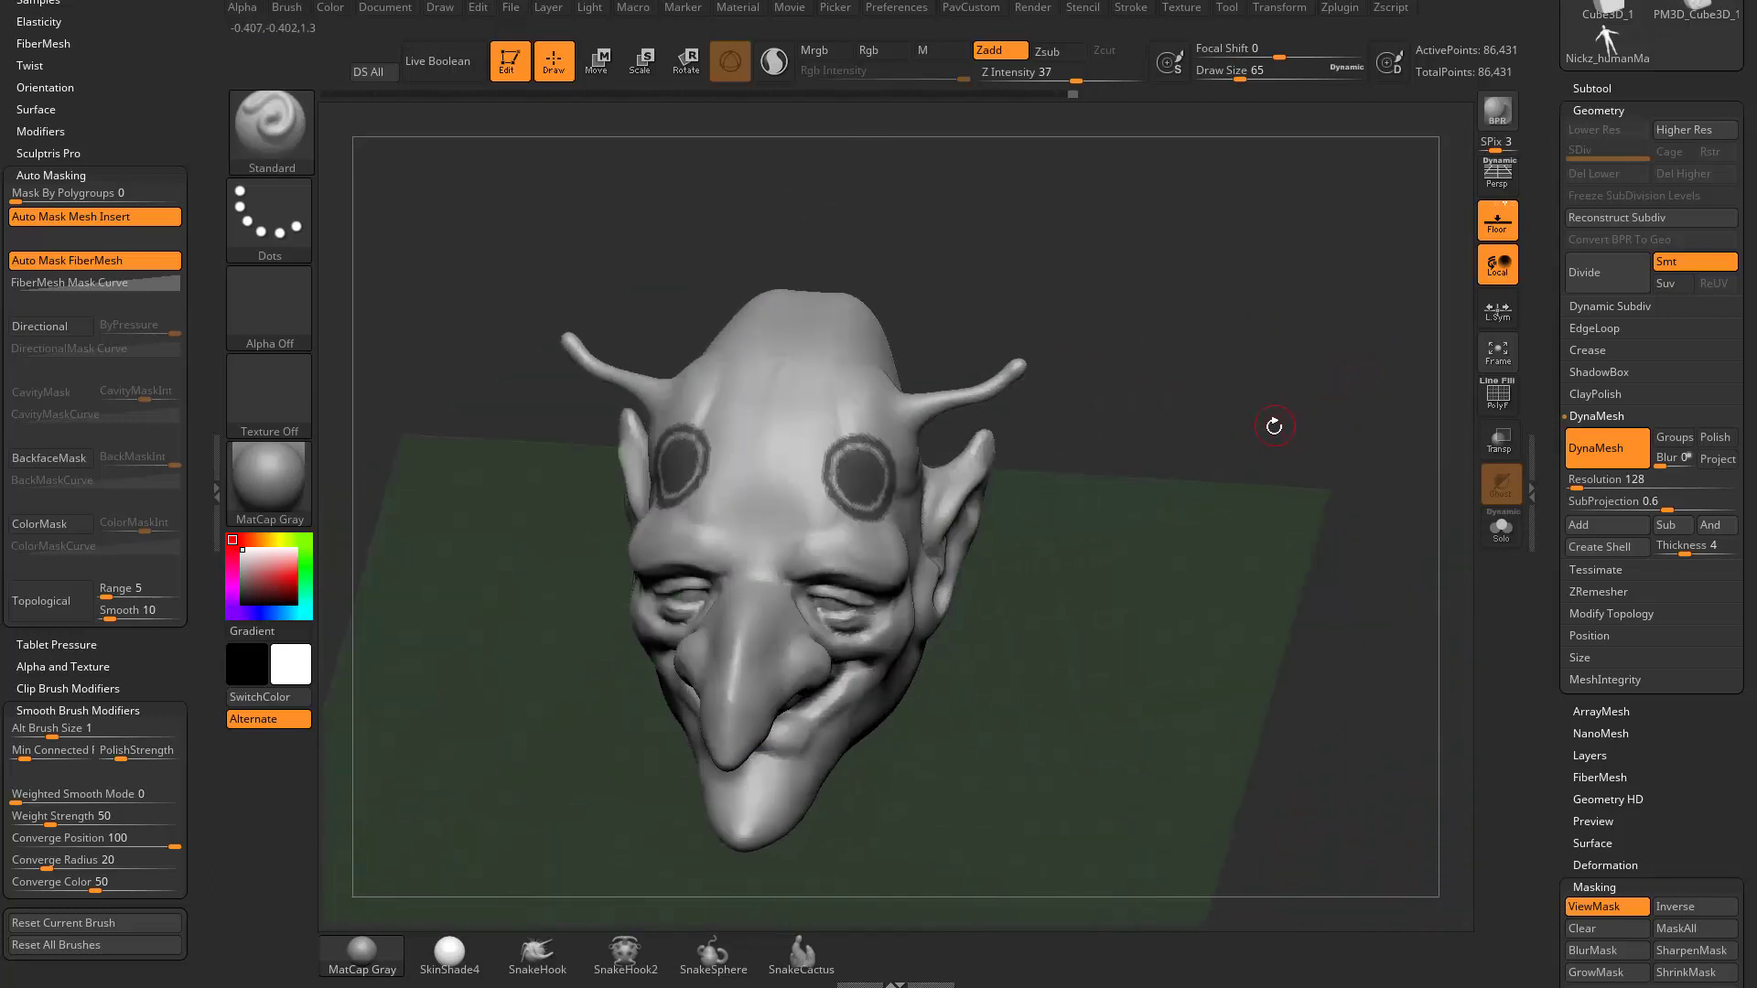
pyautogui.moveTo(1275, 427)
pyautogui.mouseDown()
pyautogui.moveTo(1251, 432)
pyautogui.moveTo(1315, 484)
pyautogui.mouseUp()
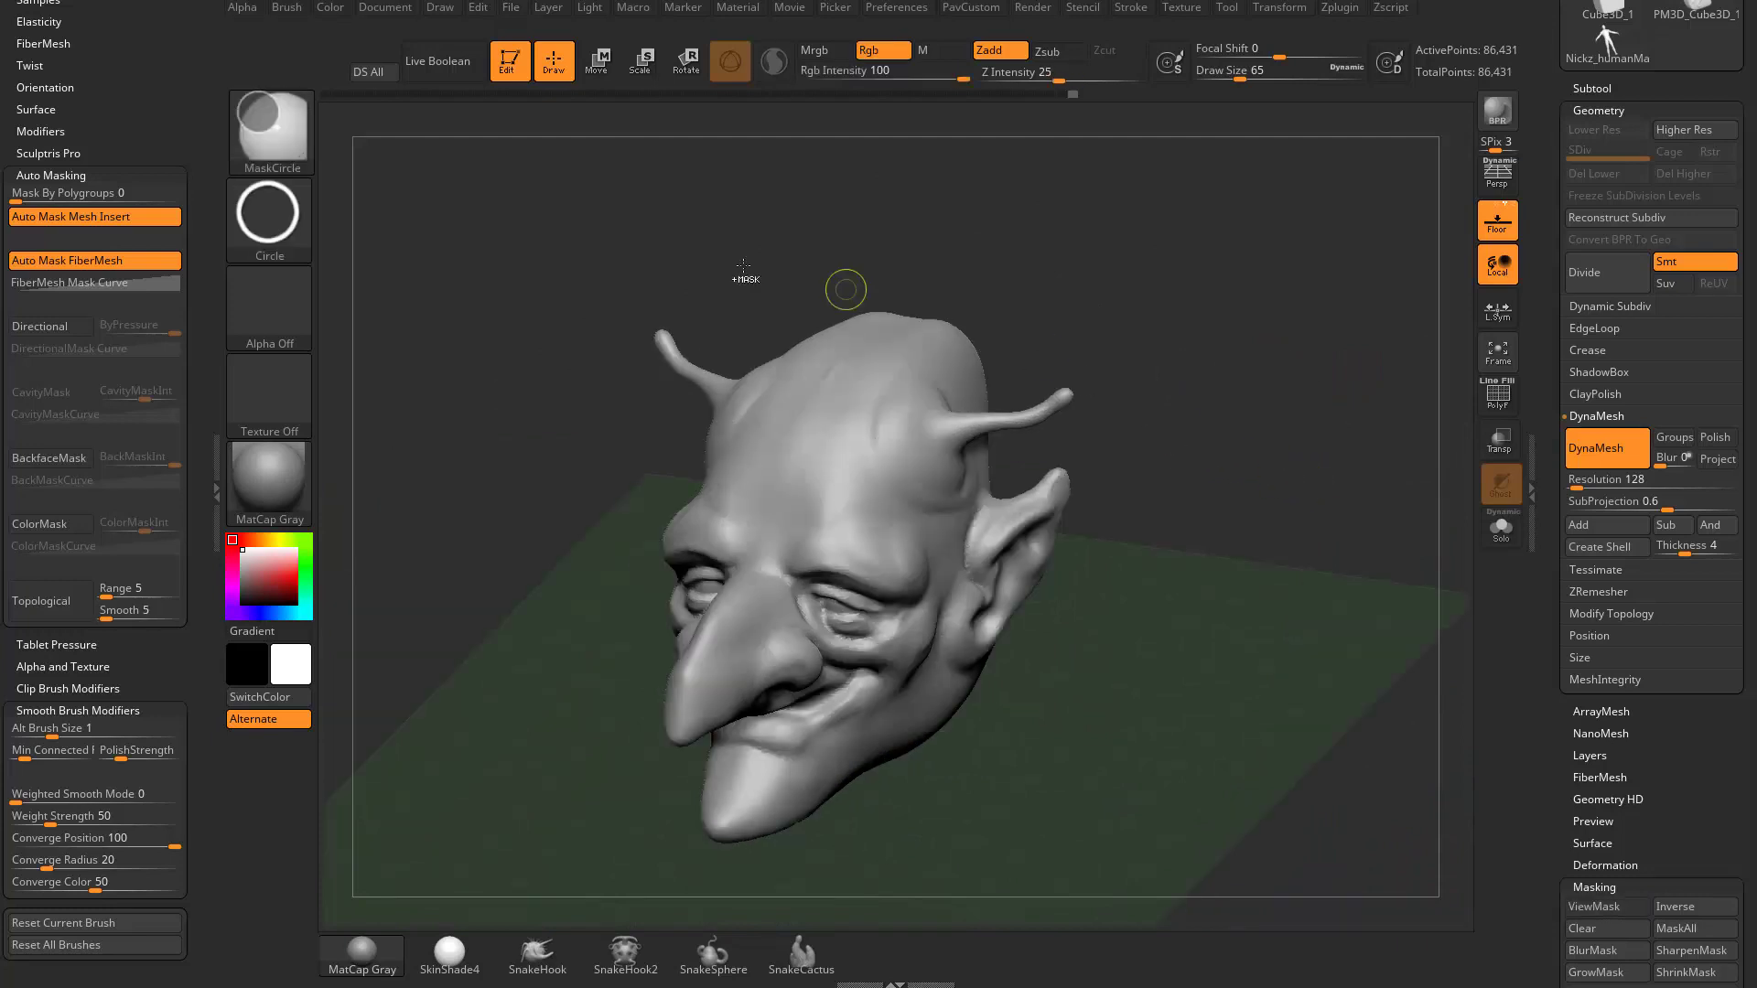
# Step: Switch the masking brush to MaskCurve and, from the front view, mask the sides of the head with a curved boundary
pyautogui.keyDown('ctrl'); pyautogui.click(262, 148); pyautogui.keyUp('ctrl')
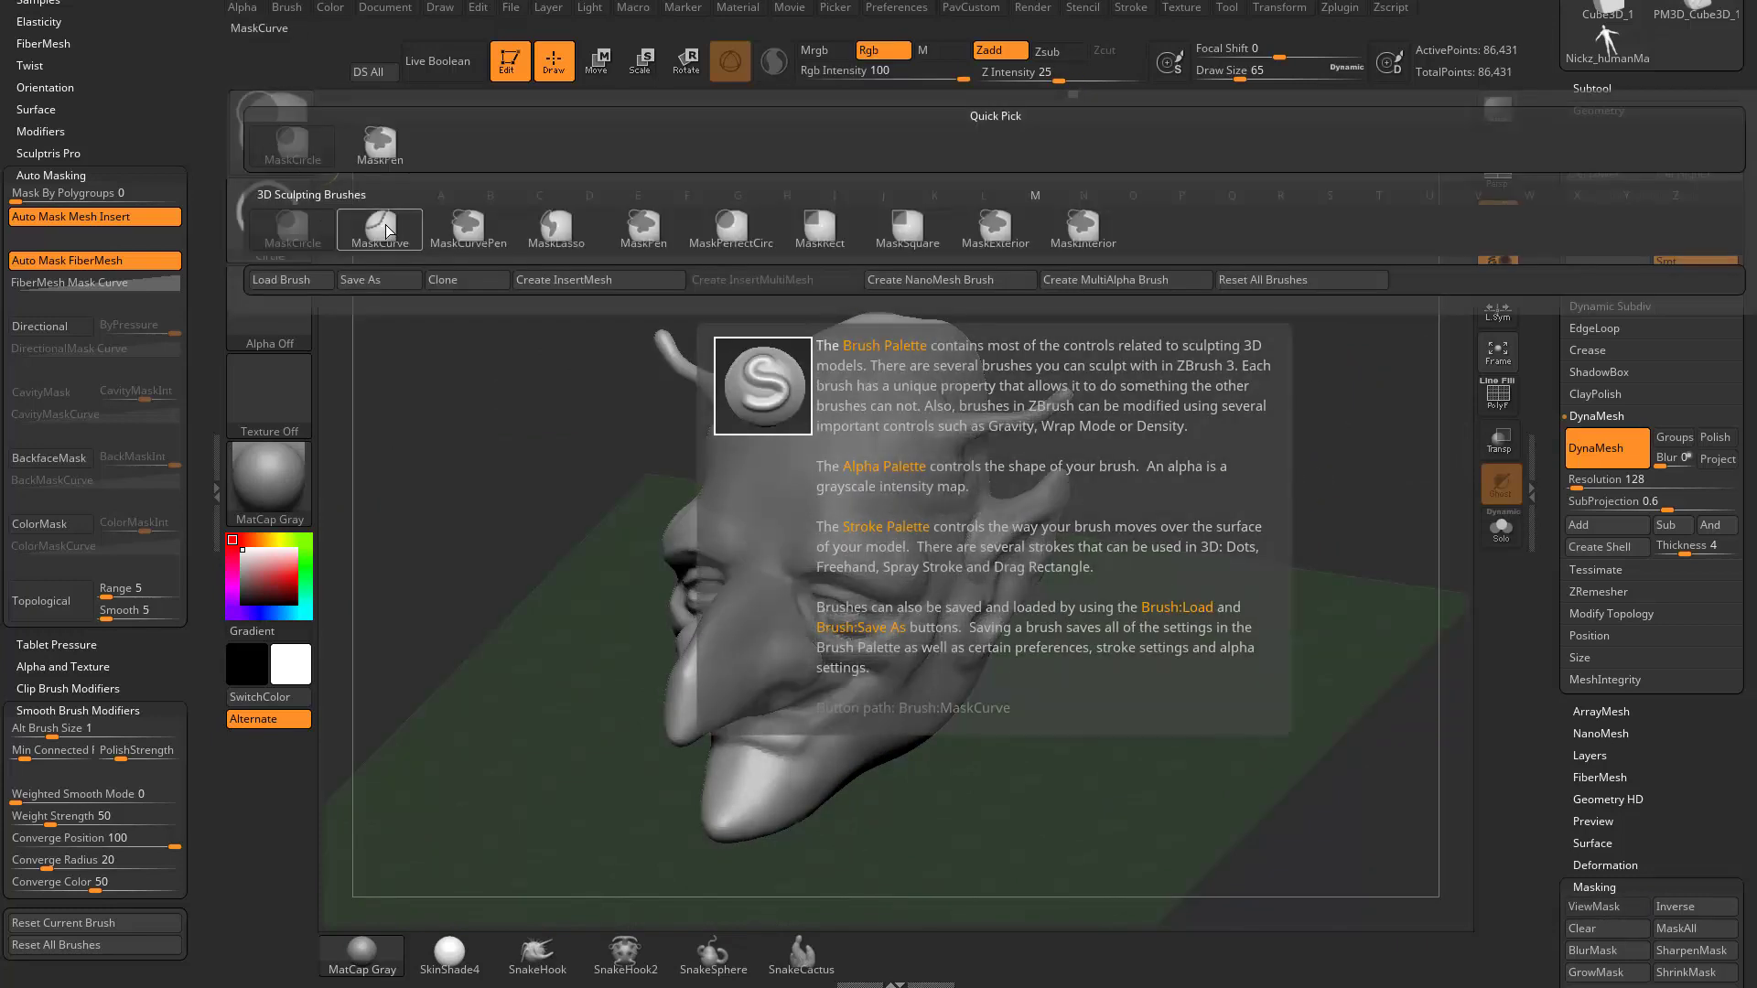
pyautogui.click(402, 238)
pyautogui.keyDown('shift'); pyautogui.moveTo(1134, 348); pyautogui.dragTo(1169, 341); pyautogui.keyUp('shift')
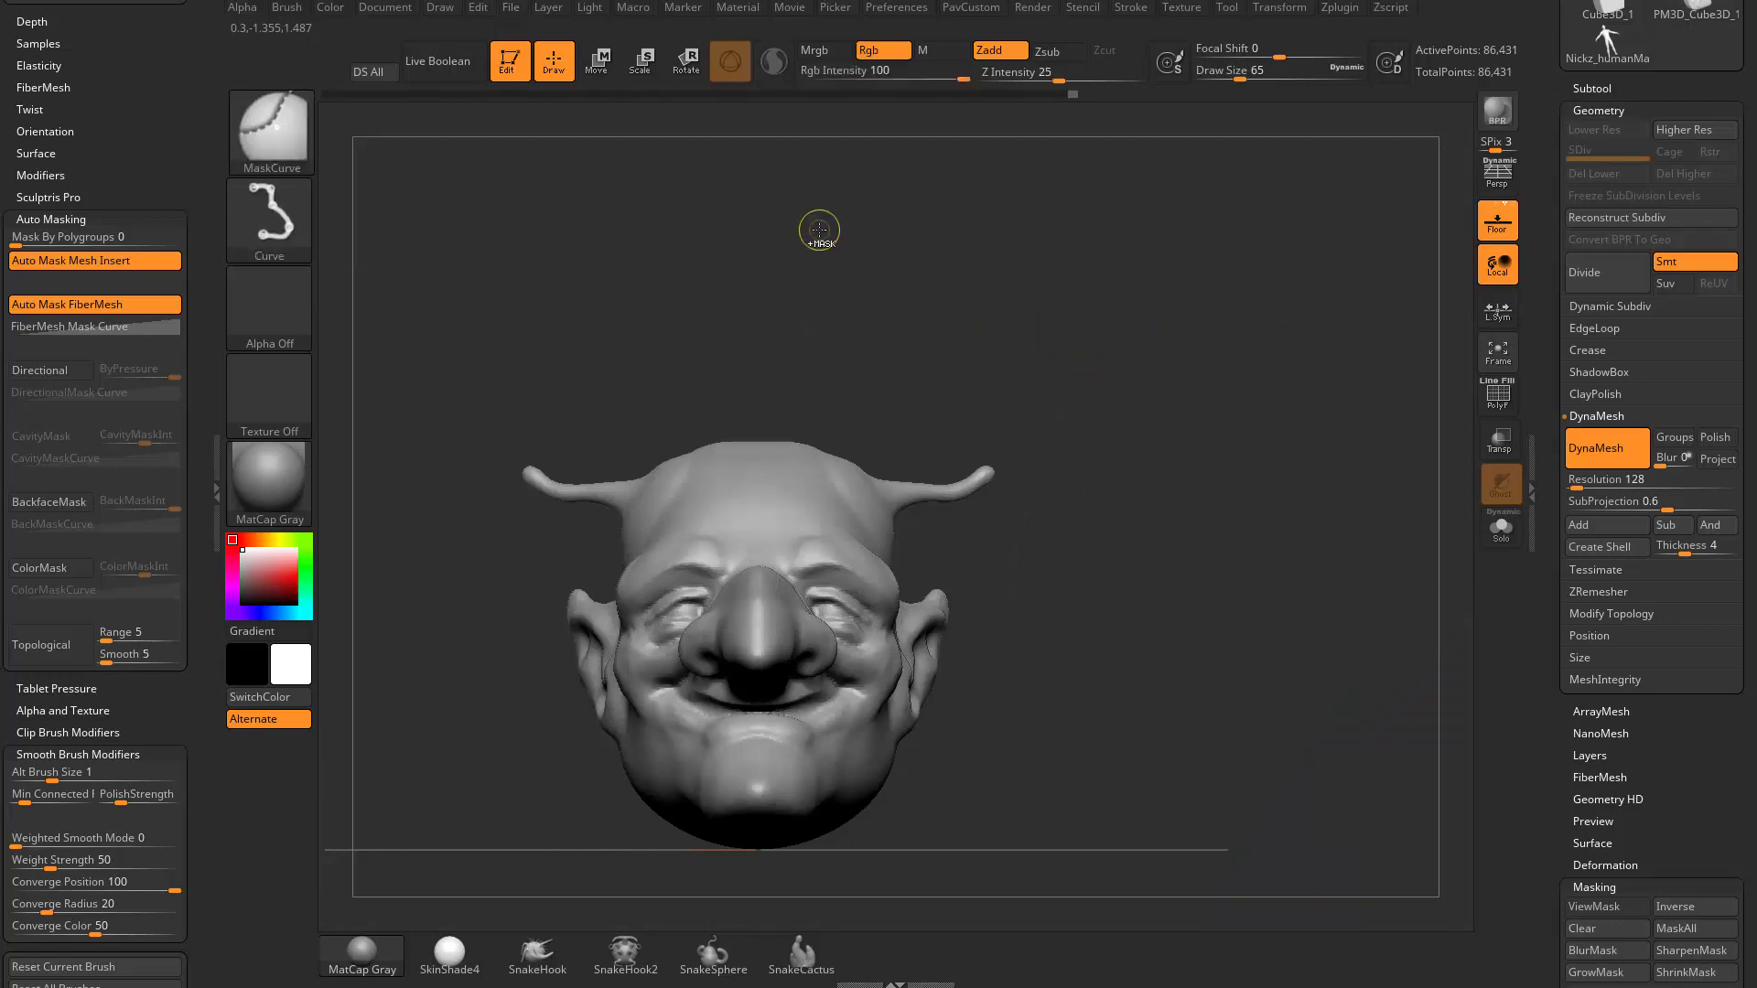
pyautogui.moveTo(814, 283)
pyautogui.mouseDown()
pyautogui.moveTo(854, 451)
pyautogui.moveTo(973, 394)
pyautogui.moveTo(870, 463)
pyautogui.moveTo(883, 611)
pyautogui.moveTo(906, 600)
pyautogui.moveTo(892, 567)
pyautogui.moveTo(810, 448)
pyautogui.moveTo(1162, 499)
pyautogui.moveTo(918, 551)
pyautogui.moveTo(897, 463)
pyautogui.moveTo(815, 465)
pyautogui.moveTo(813, 492)
pyautogui.moveTo(970, 585)
pyautogui.moveTo(814, 485)
pyautogui.moveTo(988, 562)
pyautogui.moveTo(824, 375)
pyautogui.moveTo(981, 752)
pyautogui.moveTo(1112, 749)
pyautogui.moveTo(1129, 765)
pyautogui.moveTo(1101, 706)
pyautogui.moveTo(1133, 763)
pyautogui.mouseUp()
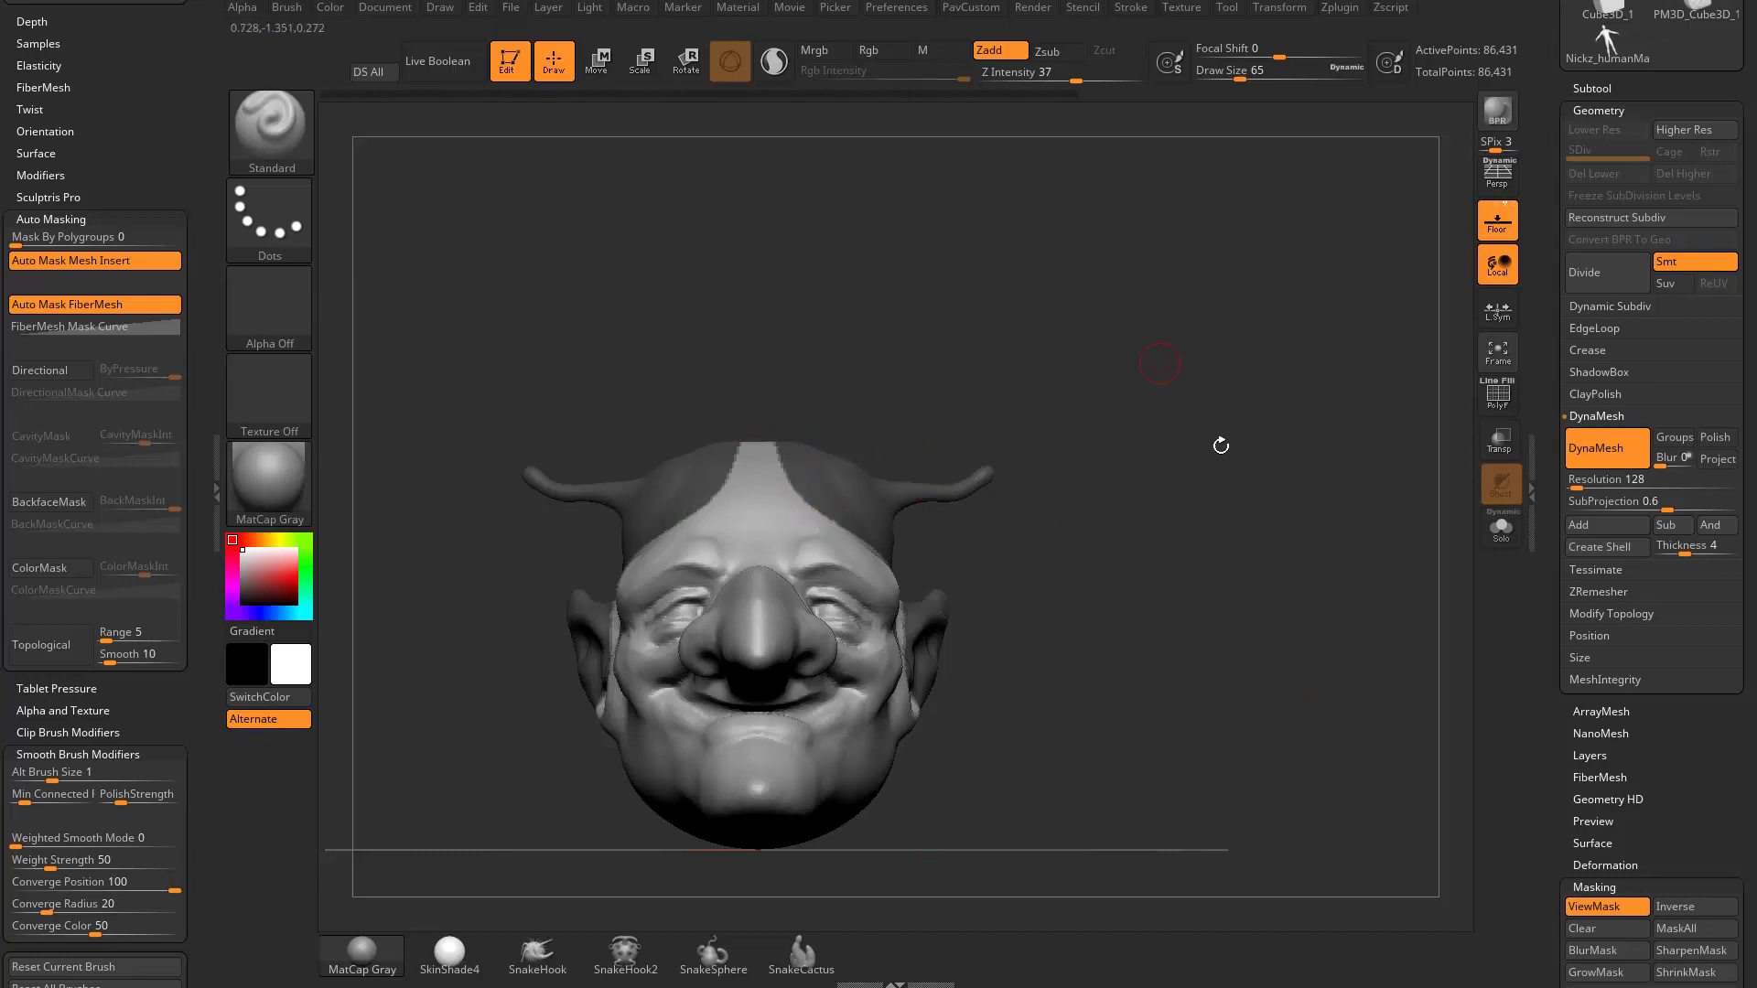
pyautogui.moveTo(1221, 575); pyautogui.dragTo(1187, 598)
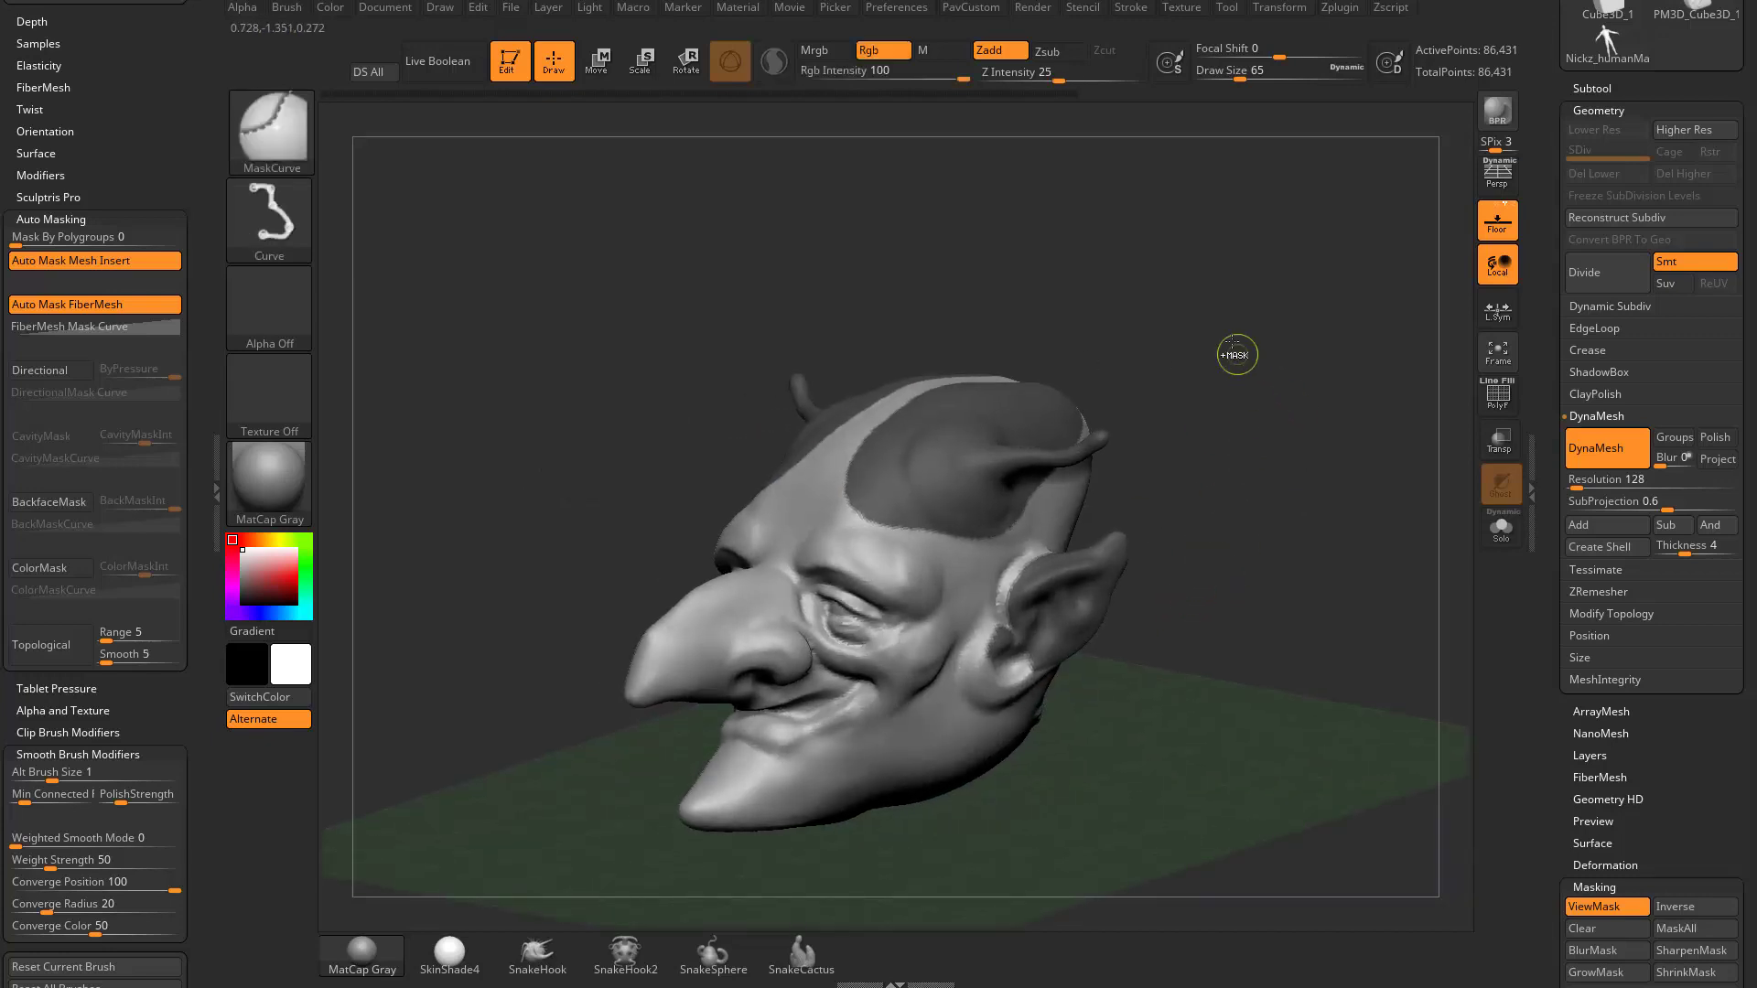
# Step: Clear the mask and, from the front view, mask the sides of the head along a straight line slanting outward down the face
pyautogui.keyDown('ctrl'); pyautogui.moveTo(1227, 349); pyautogui.dragTo(1325, 497); pyautogui.keyUp('ctrl')
pyautogui.keyDown('shift'); pyautogui.moveTo(1192, 419); pyautogui.dragTo(1126, 359); pyautogui.keyUp('shift')
pyautogui.press('ctrl')
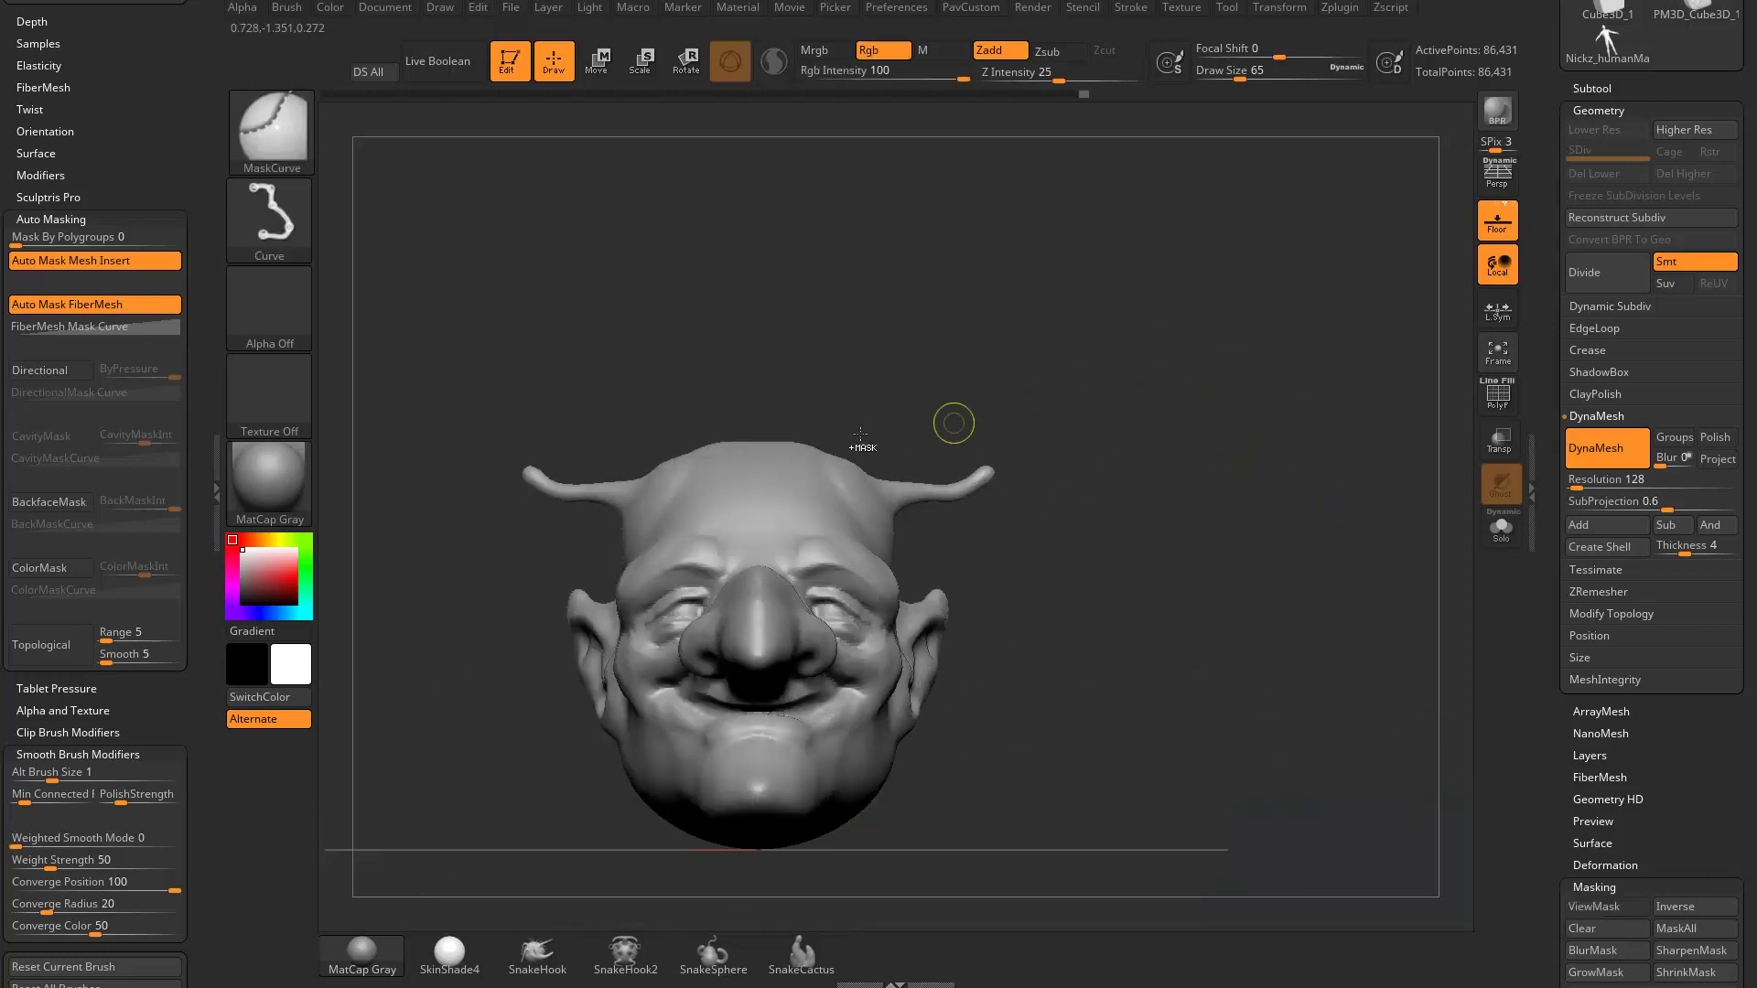
pyautogui.moveTo(810, 317)
pyautogui.keyDown('ctrl'); pyautogui.mouseDown()
pyautogui.moveTo(837, 494)
pyautogui.moveTo(833, 544)
pyautogui.moveTo(805, 535)
pyautogui.moveTo(858, 572)
pyautogui.moveTo(956, 713)
pyautogui.moveTo(981, 787)
pyautogui.moveTo(984, 767)
pyautogui.mouseUp(); pyautogui.keyUp('ctrl')
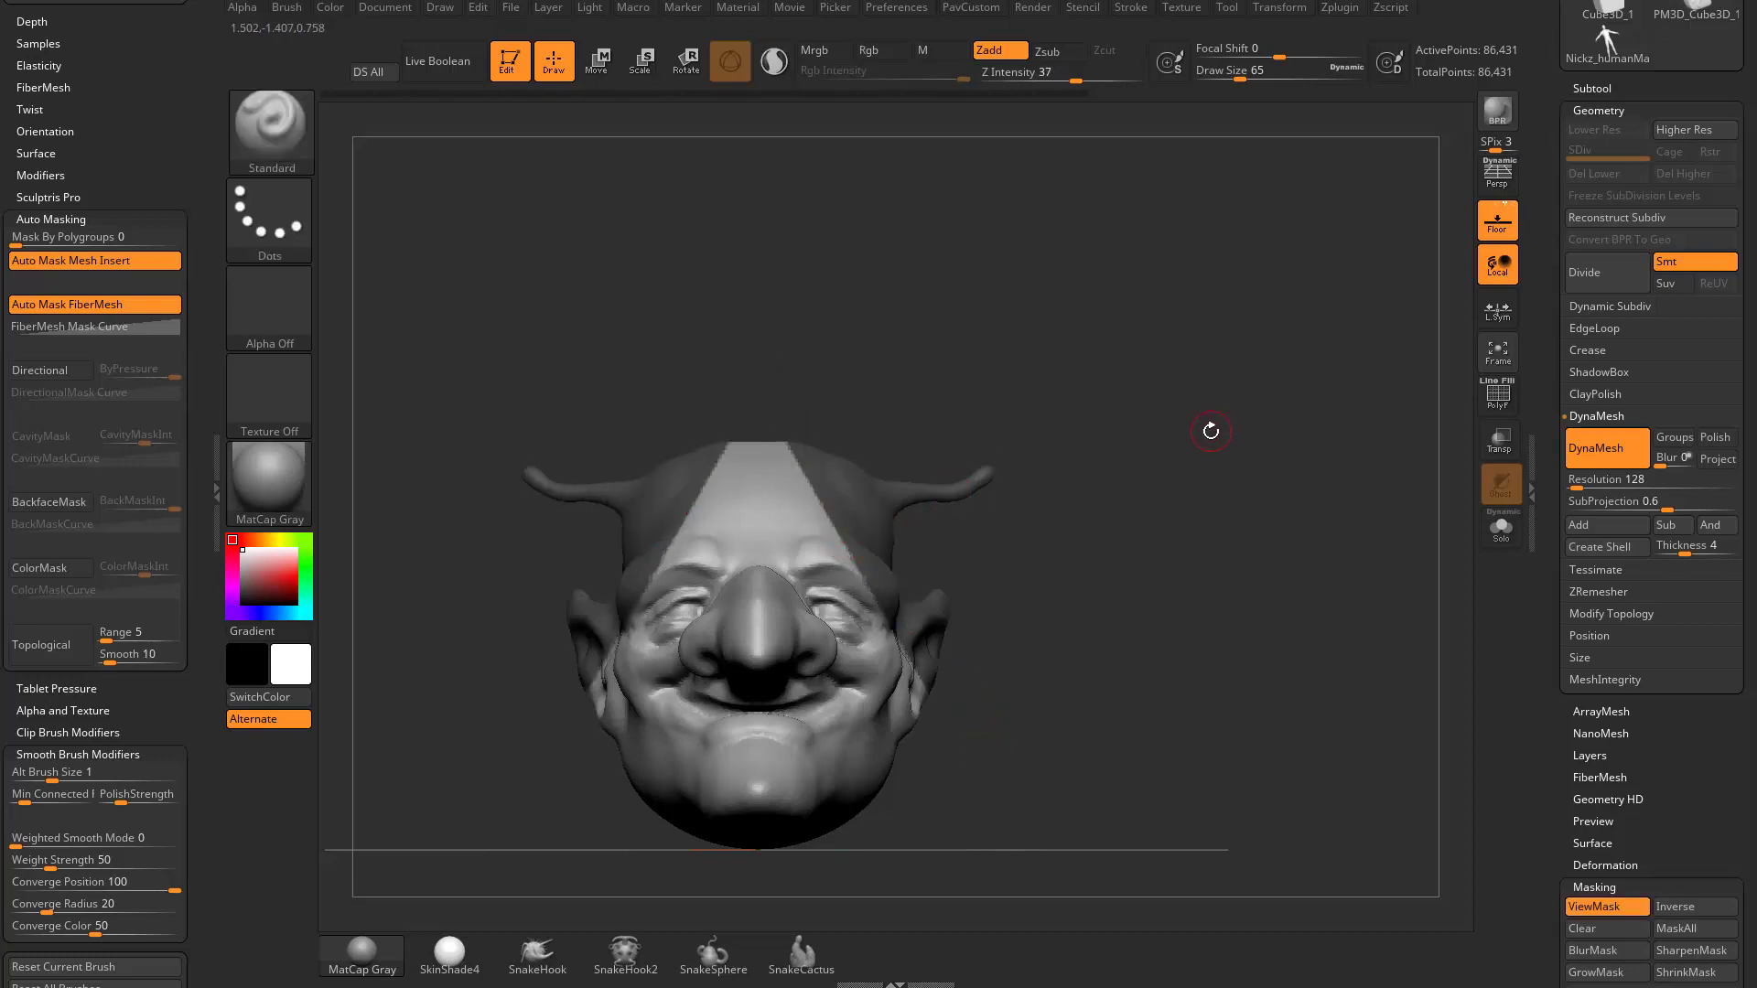
# Step: Clear the straight-edged mask and draw an angular mask curve with sharp corners from above the forehead down past the cheek
pyautogui.keyDown('ctrl'); pyautogui.moveTo(1210, 431); pyautogui.dragTo(1215, 494); pyautogui.keyUp('ctrl')
pyautogui.keyDown('ctrl'); pyautogui.moveTo(794, 348); pyautogui.dragTo(797, 503); pyautogui.keyUp('ctrl')
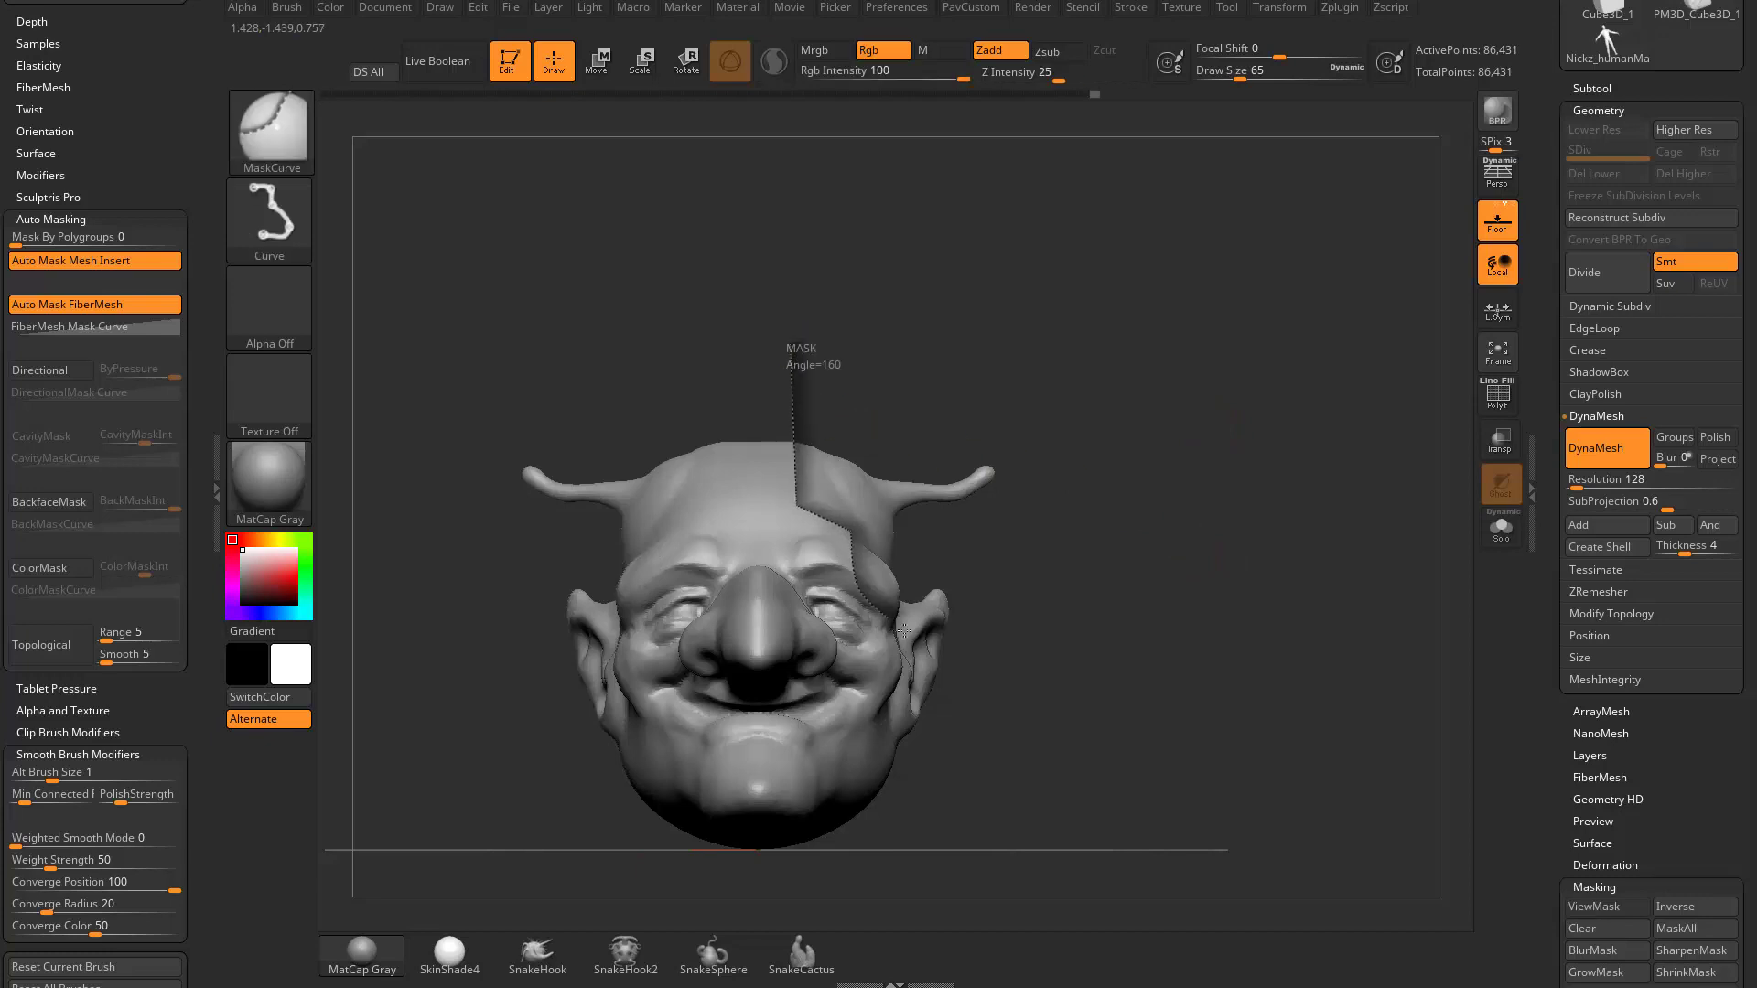
pyautogui.moveTo(904, 630)
pyautogui.keyDown('ctrl'); pyautogui.mouseDown()
pyautogui.moveTo(965, 642)
pyautogui.moveTo(973, 794)
pyautogui.moveTo(925, 815)
pyautogui.moveTo(942, 805)
pyautogui.mouseUp(); pyautogui.keyUp('ctrl')
# Step: Clear the angular mask and try a short vertical mask curve down the side of the forehead
pyautogui.moveTo(1331, 491)
pyautogui.mouseDown()
pyautogui.moveTo(1131, 598)
pyautogui.moveTo(1309, 513)
pyautogui.moveTo(1299, 540)
pyautogui.moveTo(995, 483)
pyautogui.mouseUp()
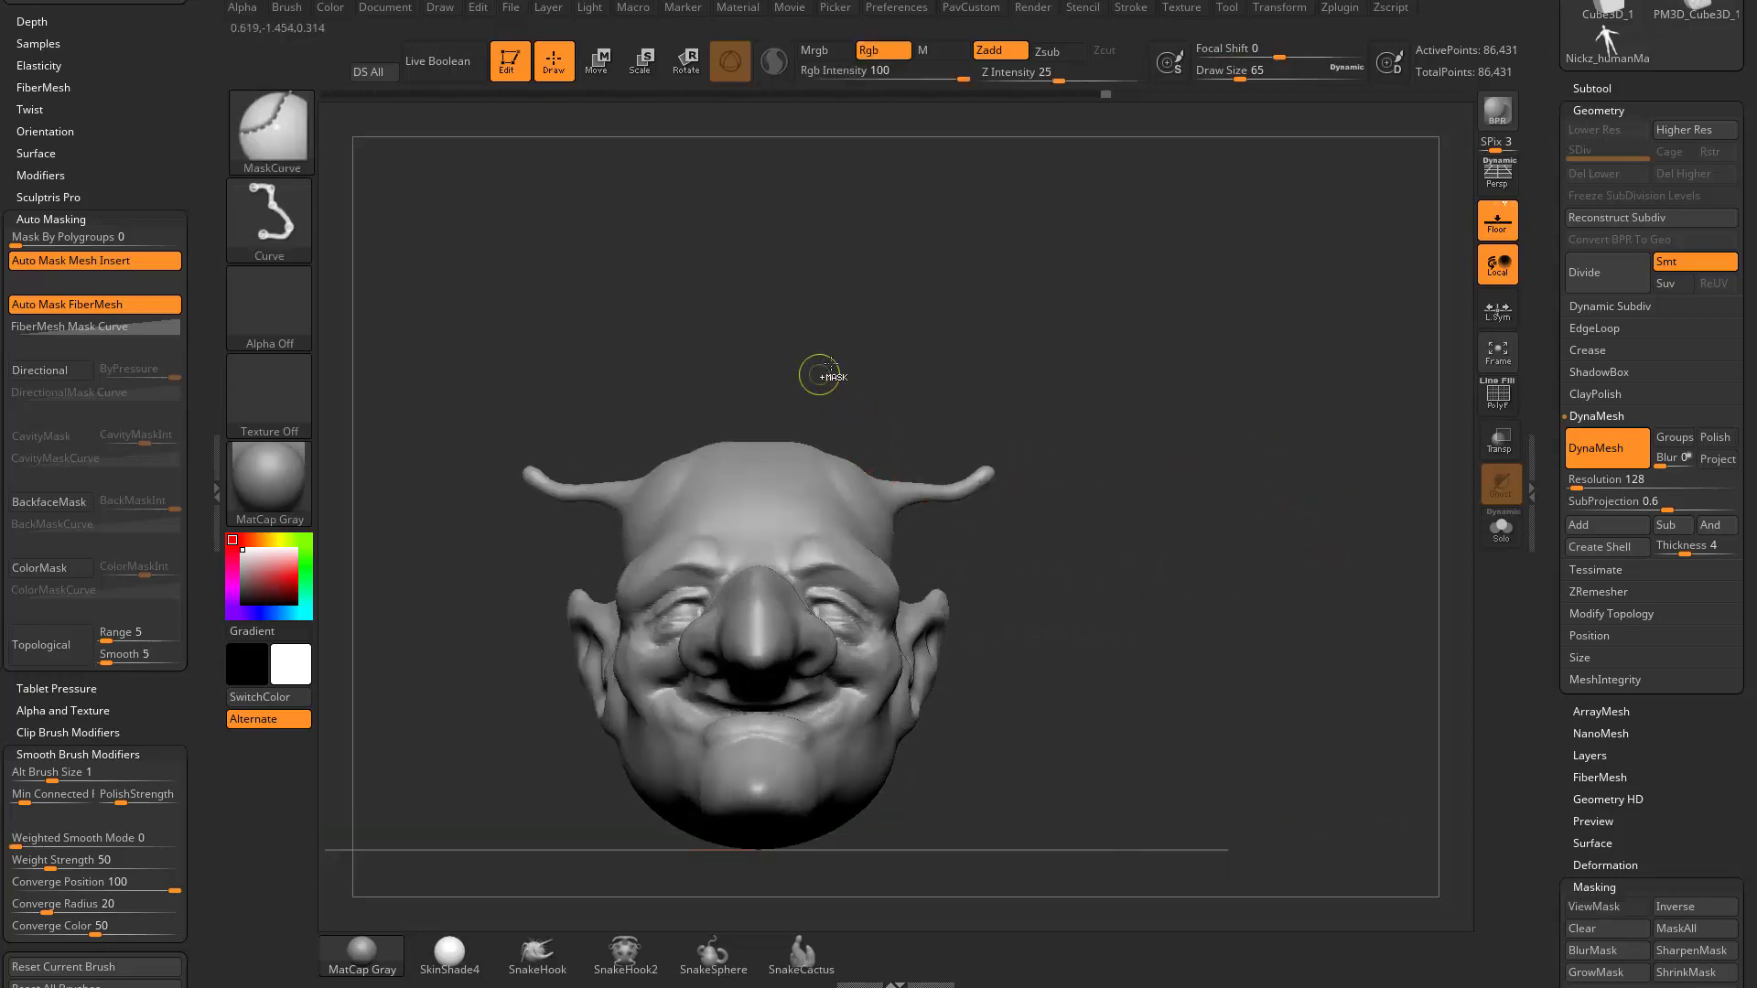
pyautogui.keyDown('ctrl'); pyautogui.moveTo(798, 333); pyautogui.dragTo(809, 517); pyautogui.keyUp('ctrl')
pyautogui.keyDown('ctrl'); pyautogui.moveTo(806, 447); pyautogui.dragTo(807, 453); pyautogui.keyUp('ctrl')
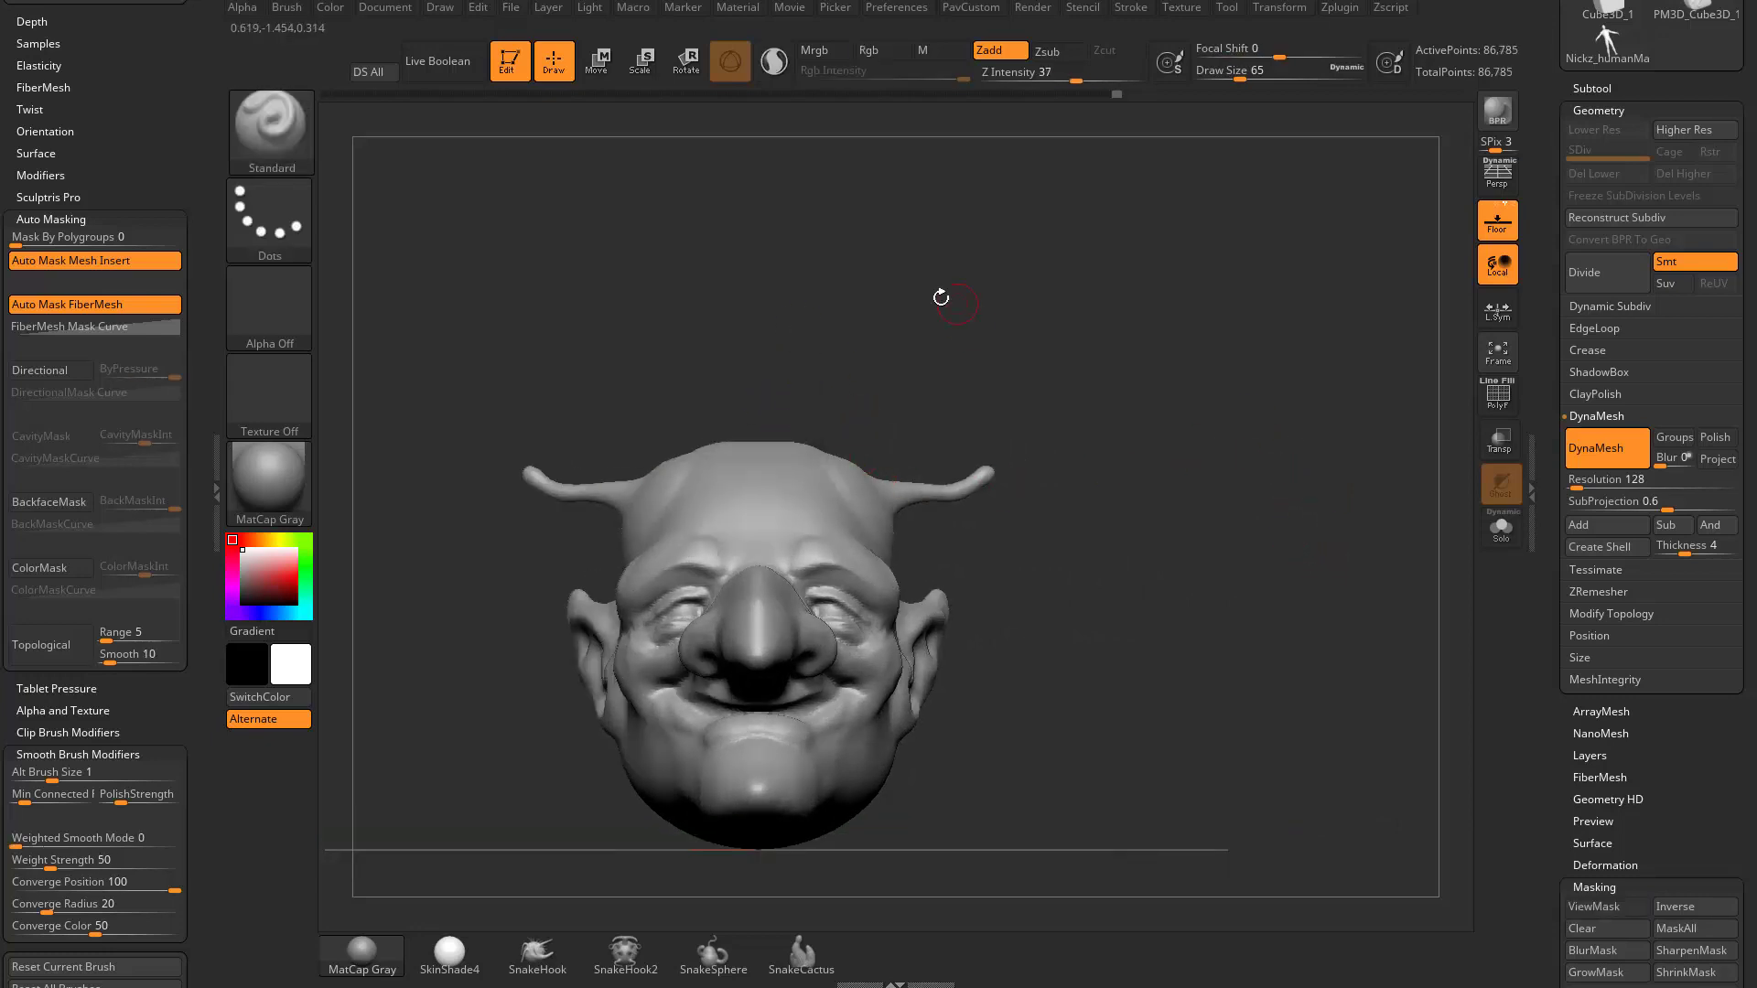
# Step: Draw a bent mask curve from above the forehead down past the cheek to mask the sides of the head
pyautogui.keyDown('ctrl'); pyautogui.moveTo(793, 302); pyautogui.dragTo(806, 511); pyautogui.keyUp('ctrl')
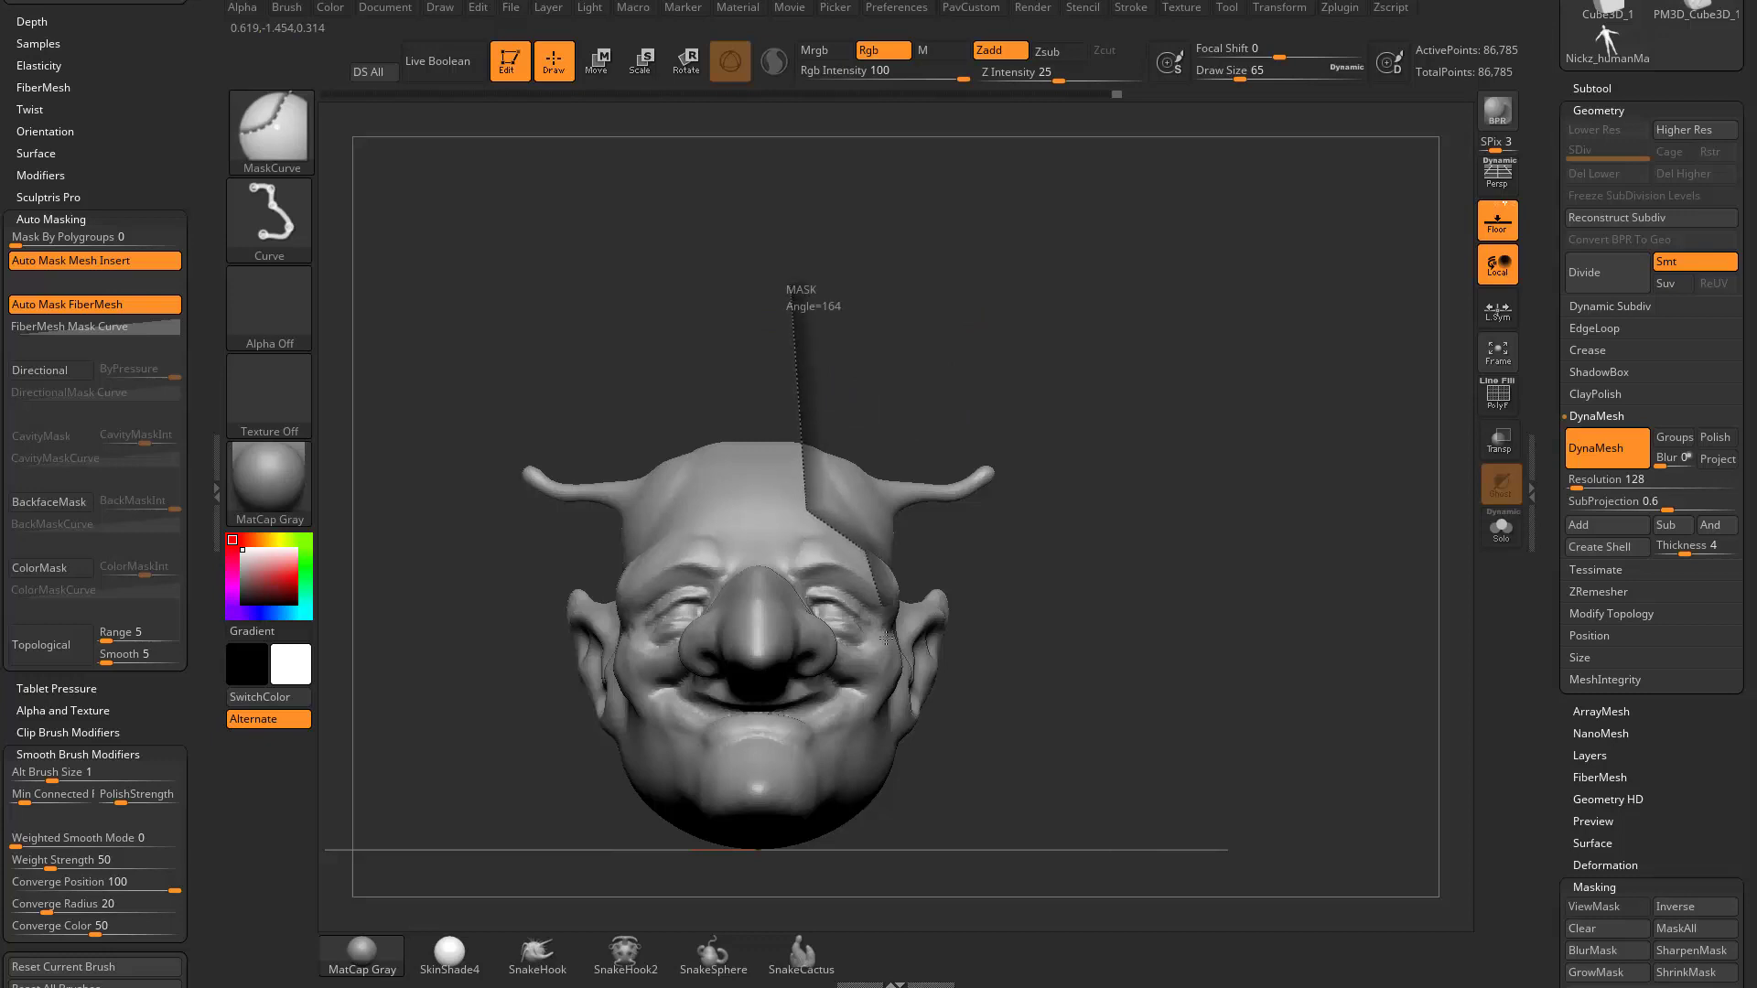
pyautogui.keyDown('ctrl'); pyautogui.moveTo(886, 637); pyautogui.dragTo(917, 816); pyautogui.keyUp('ctrl')
pyautogui.moveTo(1277, 447); pyautogui.dragTo(997, 483)
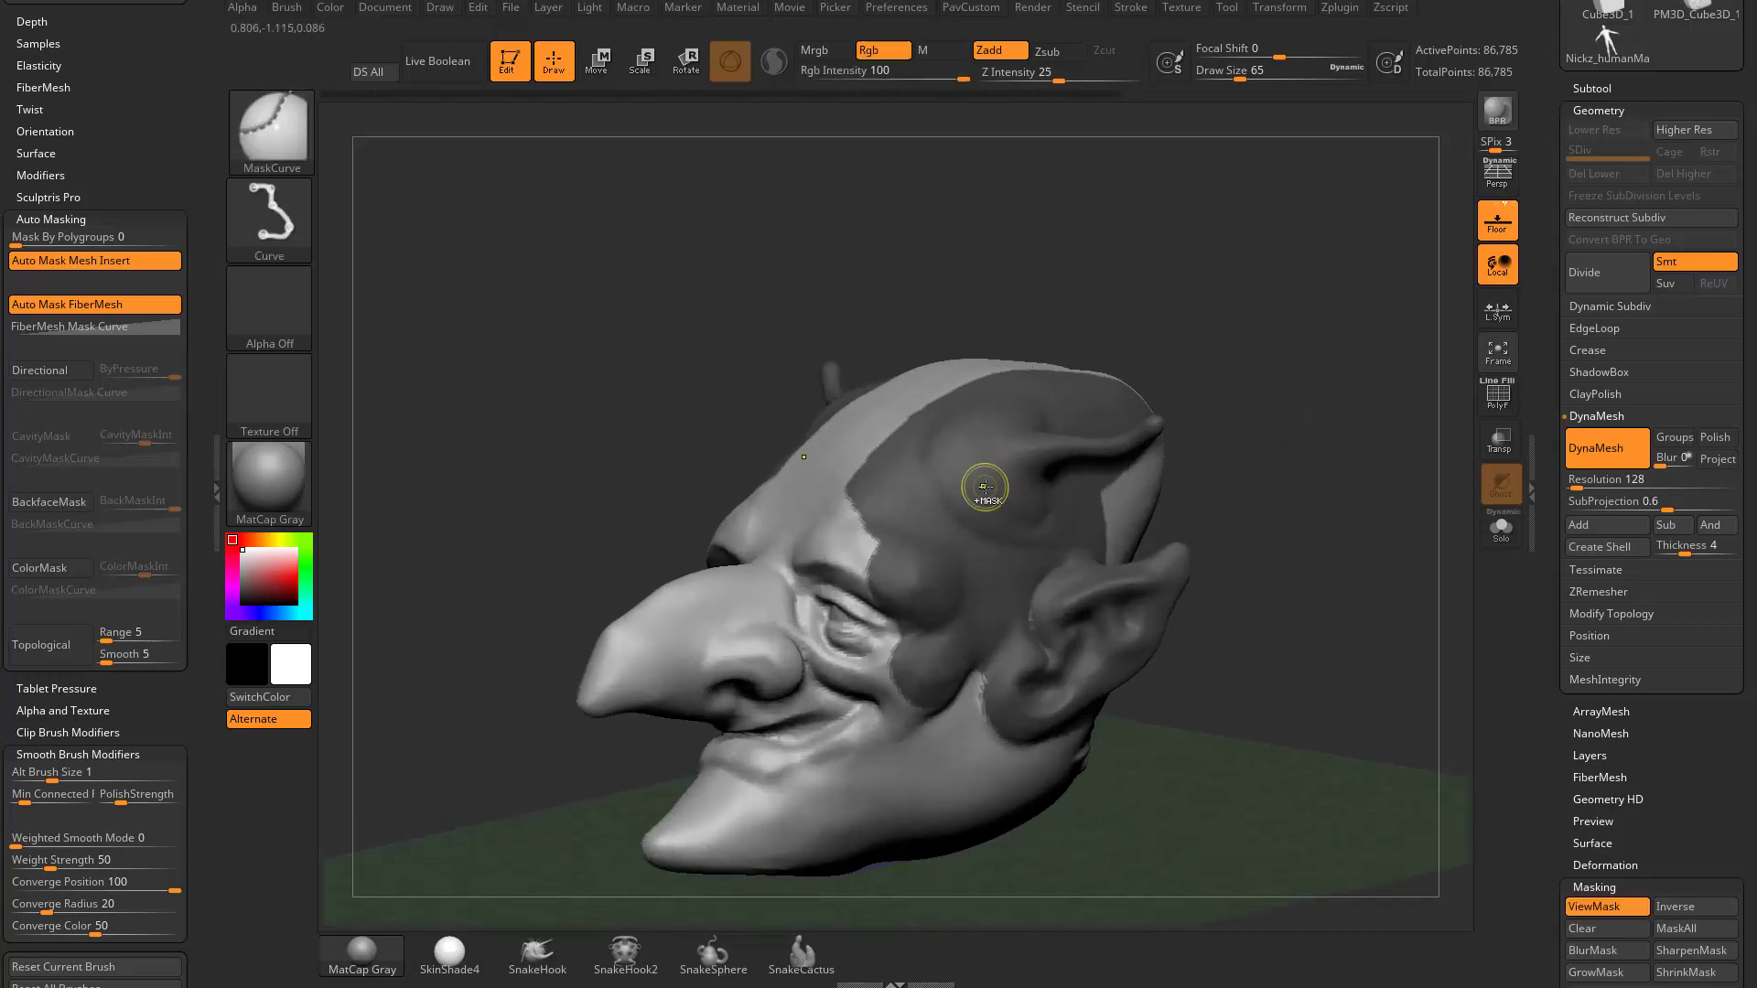
# Step: Blur the edges of the head mask, inspect the softened boundary, and clear the mask
pyautogui.keyDown('ctrl'); pyautogui.click(985, 486); pyautogui.keyUp('ctrl')
pyautogui.keyDown('ctrl'); pyautogui.click(990, 485); pyautogui.keyUp('ctrl')
pyautogui.moveTo(1321, 491); pyautogui.dragTo(1382, 491)
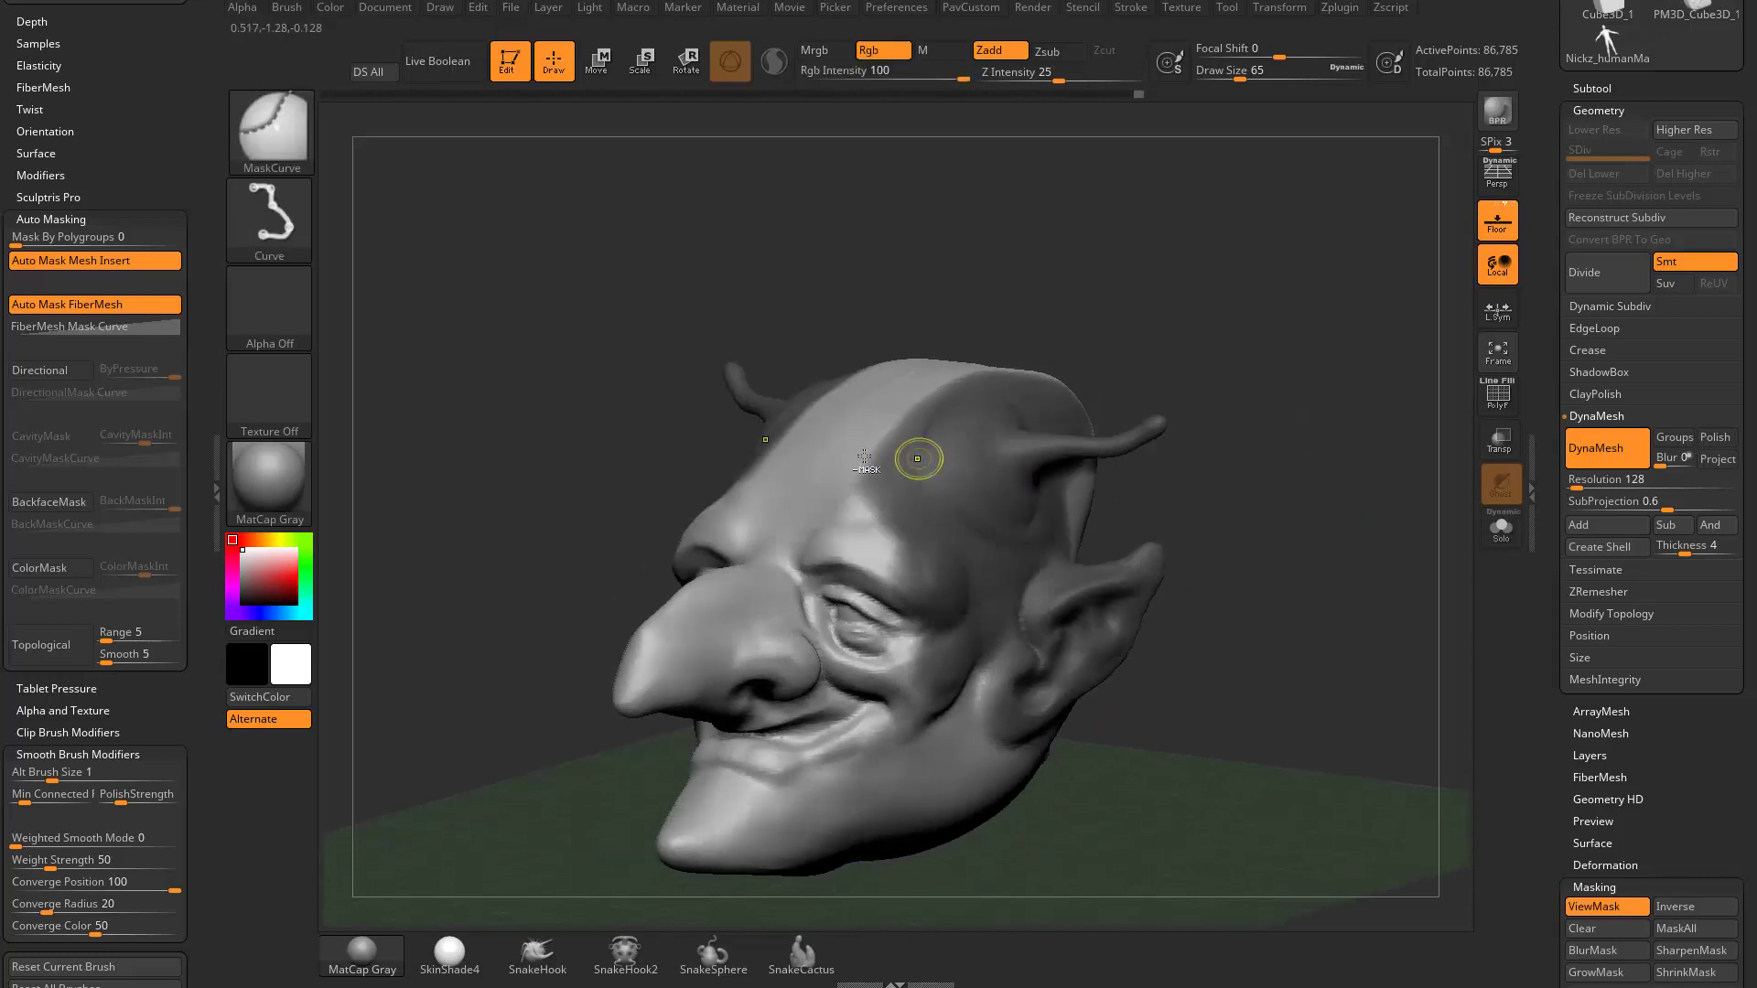
pyautogui.keyDown('ctrl'); pyautogui.moveTo(864, 457); pyautogui.dragTo(831, 533); pyautogui.keyUp('ctrl')
pyautogui.moveTo(1198, 499); pyautogui.dragTo(1336, 511)
pyautogui.moveTo(1256, 336)
pyautogui.keyDown('ctrl'); pyautogui.mouseDown()
pyautogui.moveTo(1337, 523)
pyautogui.moveTo(1307, 553)
pyautogui.mouseUp(); pyautogui.keyUp('ctrl')
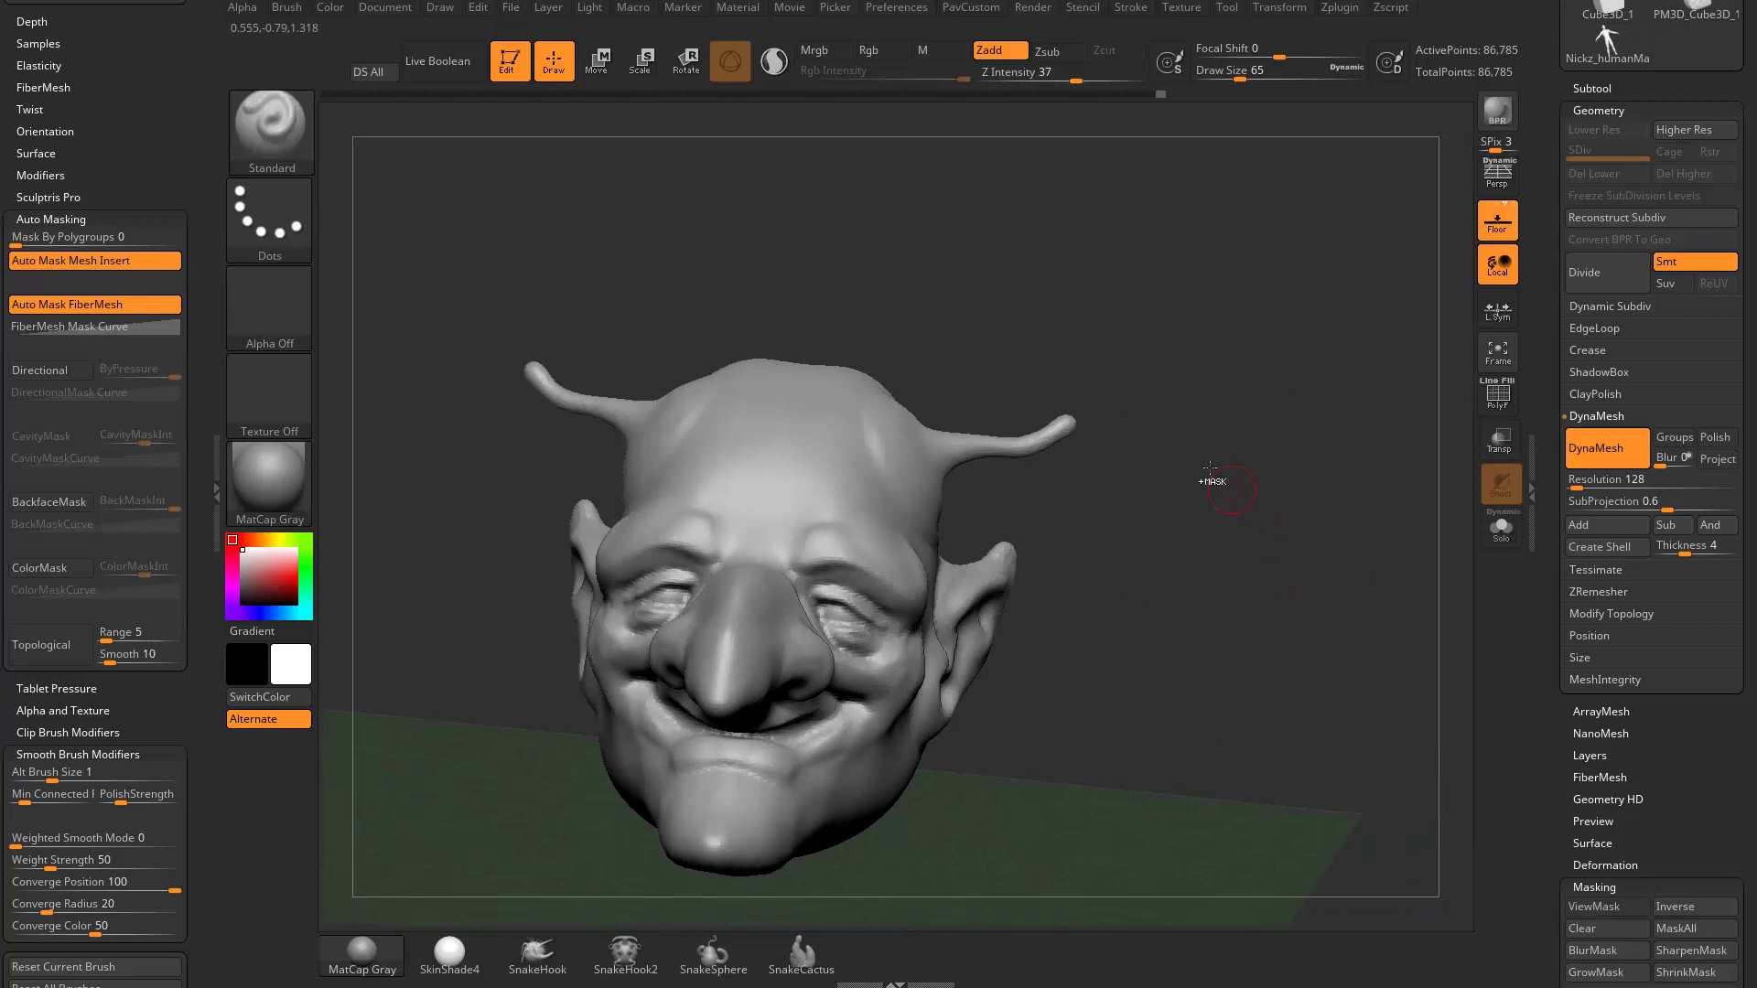
# Step: Switch the masking brush to MaskLasso and turn the head to a side profile
pyautogui.hotkey('ctrl', 'b')
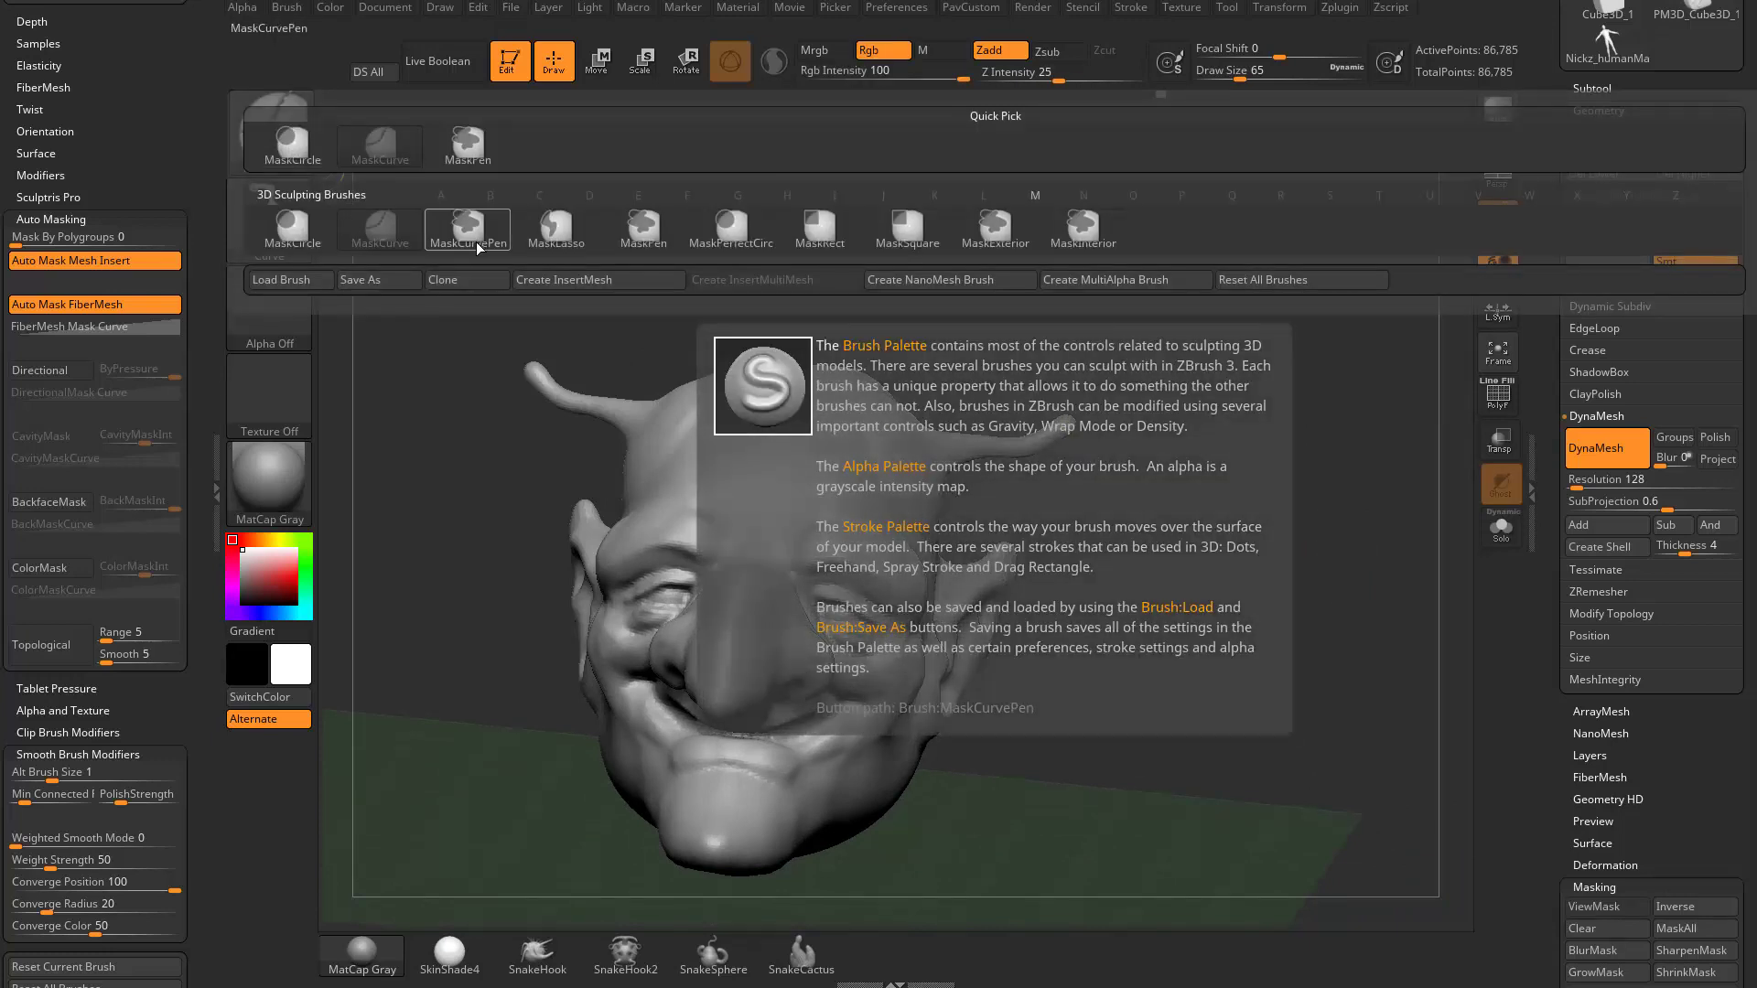
pyautogui.keyDown('ctrl'); pyautogui.click(547, 237); pyautogui.keyUp('ctrl')
pyautogui.moveTo(1217, 366)
pyautogui.keyDown('alt'); pyautogui.mouseDown()
pyautogui.moveTo(1198, 302)
pyautogui.moveTo(1224, 223)
pyautogui.moveTo(1182, 221)
pyautogui.moveTo(1223, 219)
pyautogui.mouseUp(); pyautogui.keyUp('alt')
pyautogui.press('ctrl')
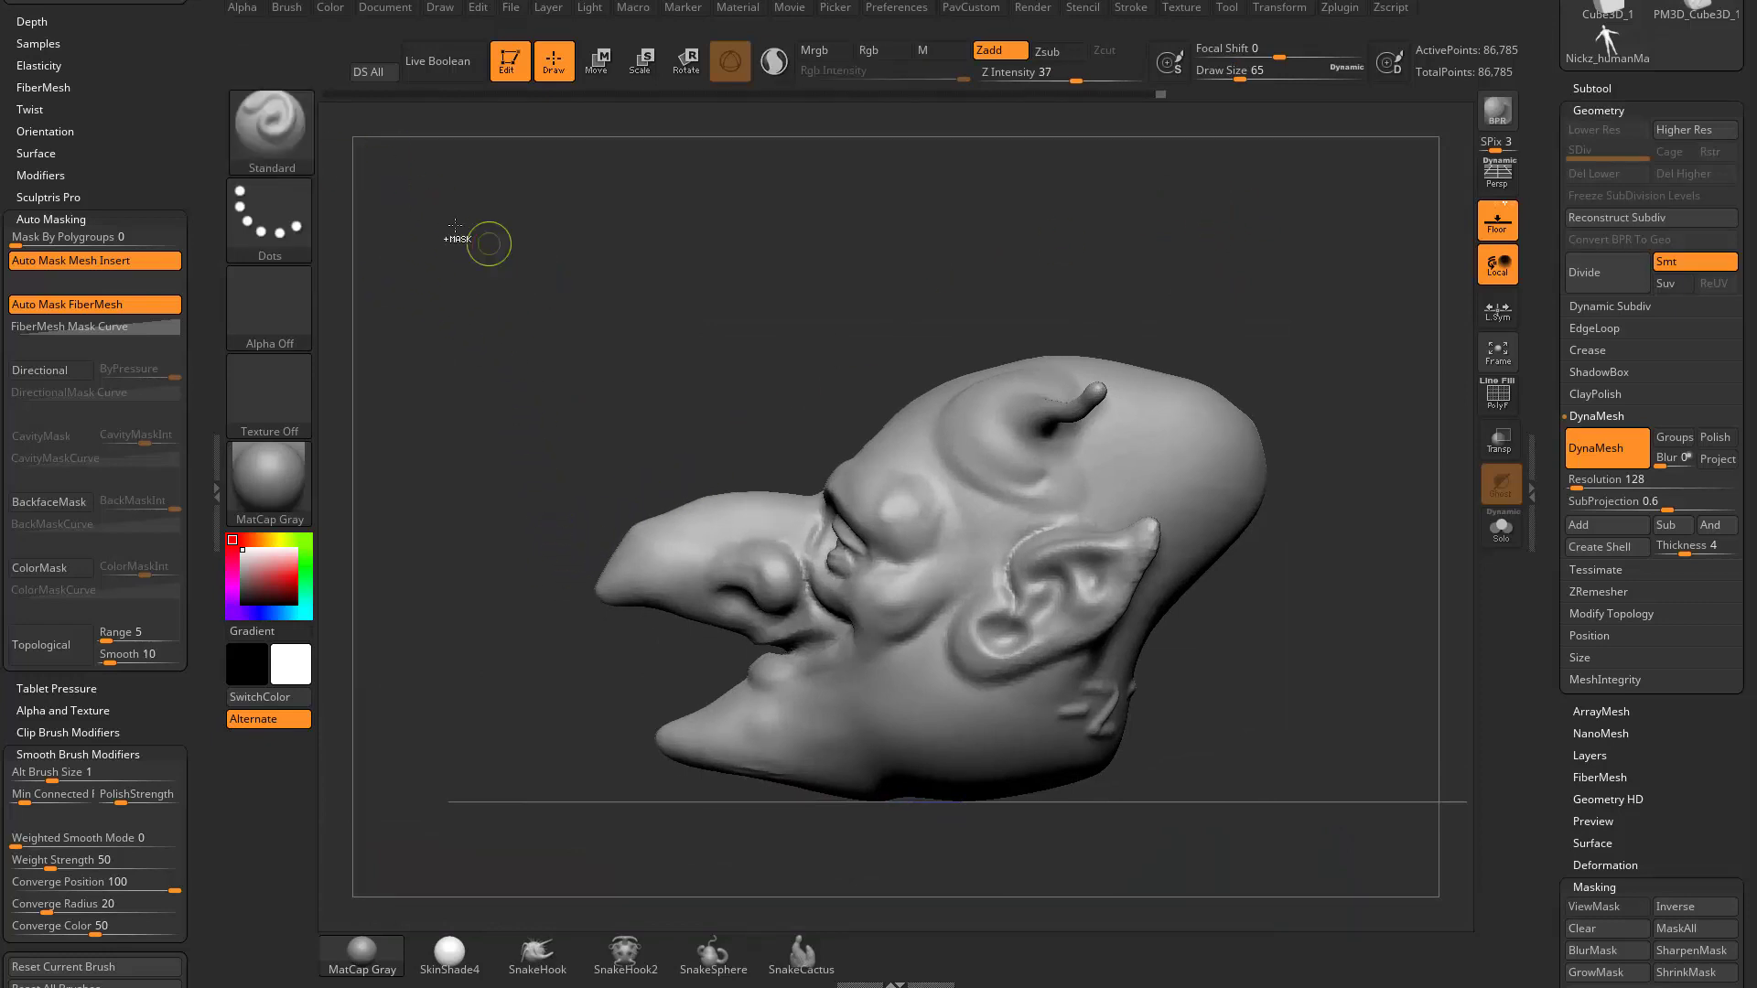
# Step: Switch the masking brush to MaskCurve, MaskLasso and MaskCircle in turn to compare their stroke types
pyautogui.keyDown('ctrl'); pyautogui.click(293, 137); pyautogui.keyUp('ctrl')
pyautogui.keyDown('ctrl'); pyautogui.click(380, 145); pyautogui.keyUp('ctrl')
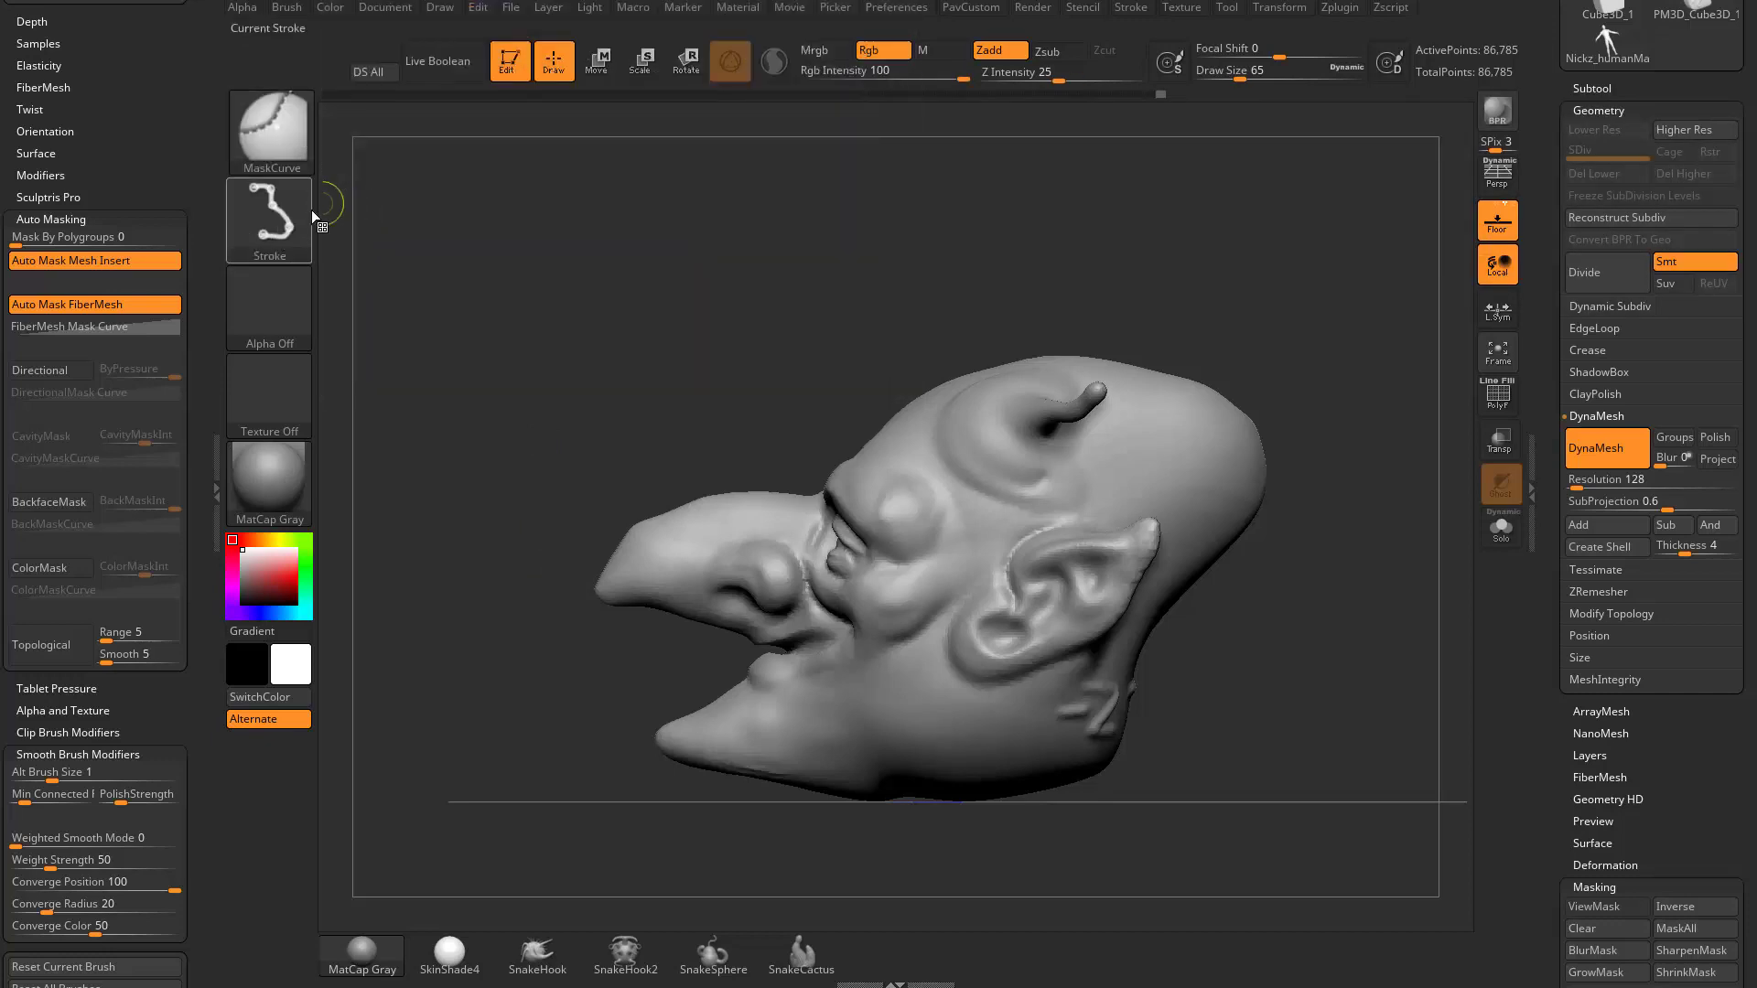
pyautogui.keyDown('ctrl'); pyautogui.click(289, 139); pyautogui.keyUp('ctrl')
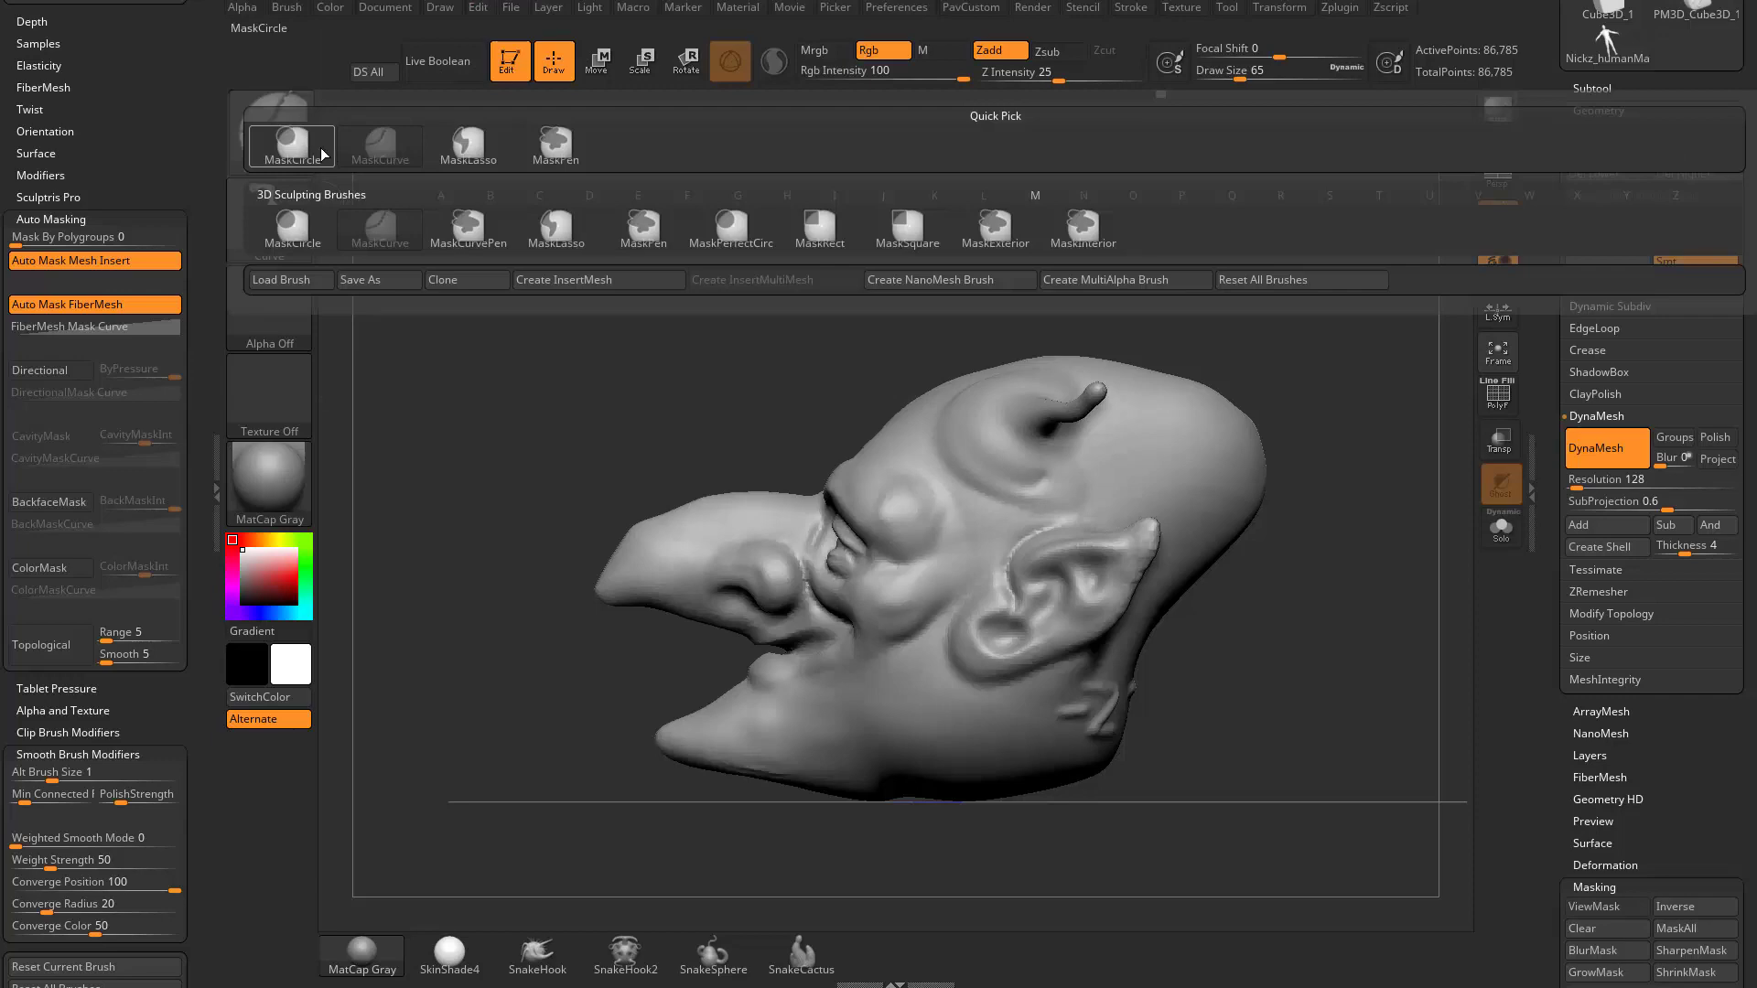
pyautogui.keyDown('ctrl'); pyautogui.click(449, 149); pyautogui.keyUp('ctrl')
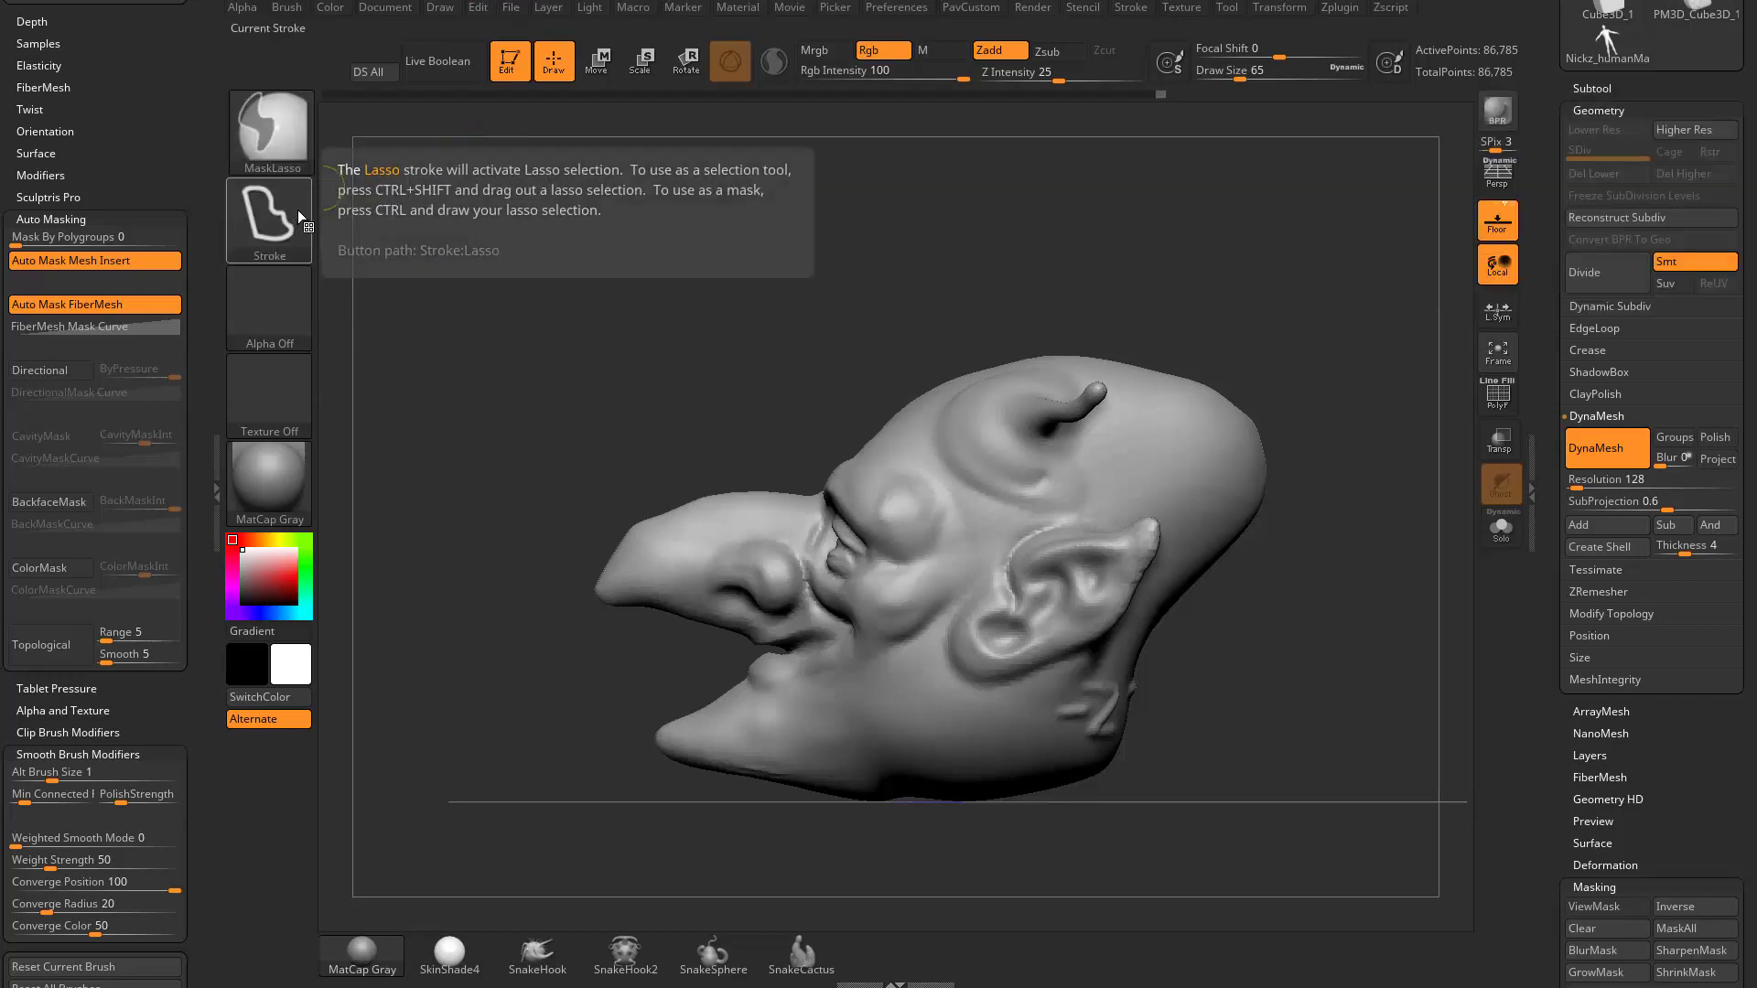
pyautogui.keyDown('ctrl'); pyautogui.click(287, 142); pyautogui.keyUp('ctrl')
pyautogui.keyDown('ctrl'); pyautogui.click(286, 142); pyautogui.keyUp('ctrl')
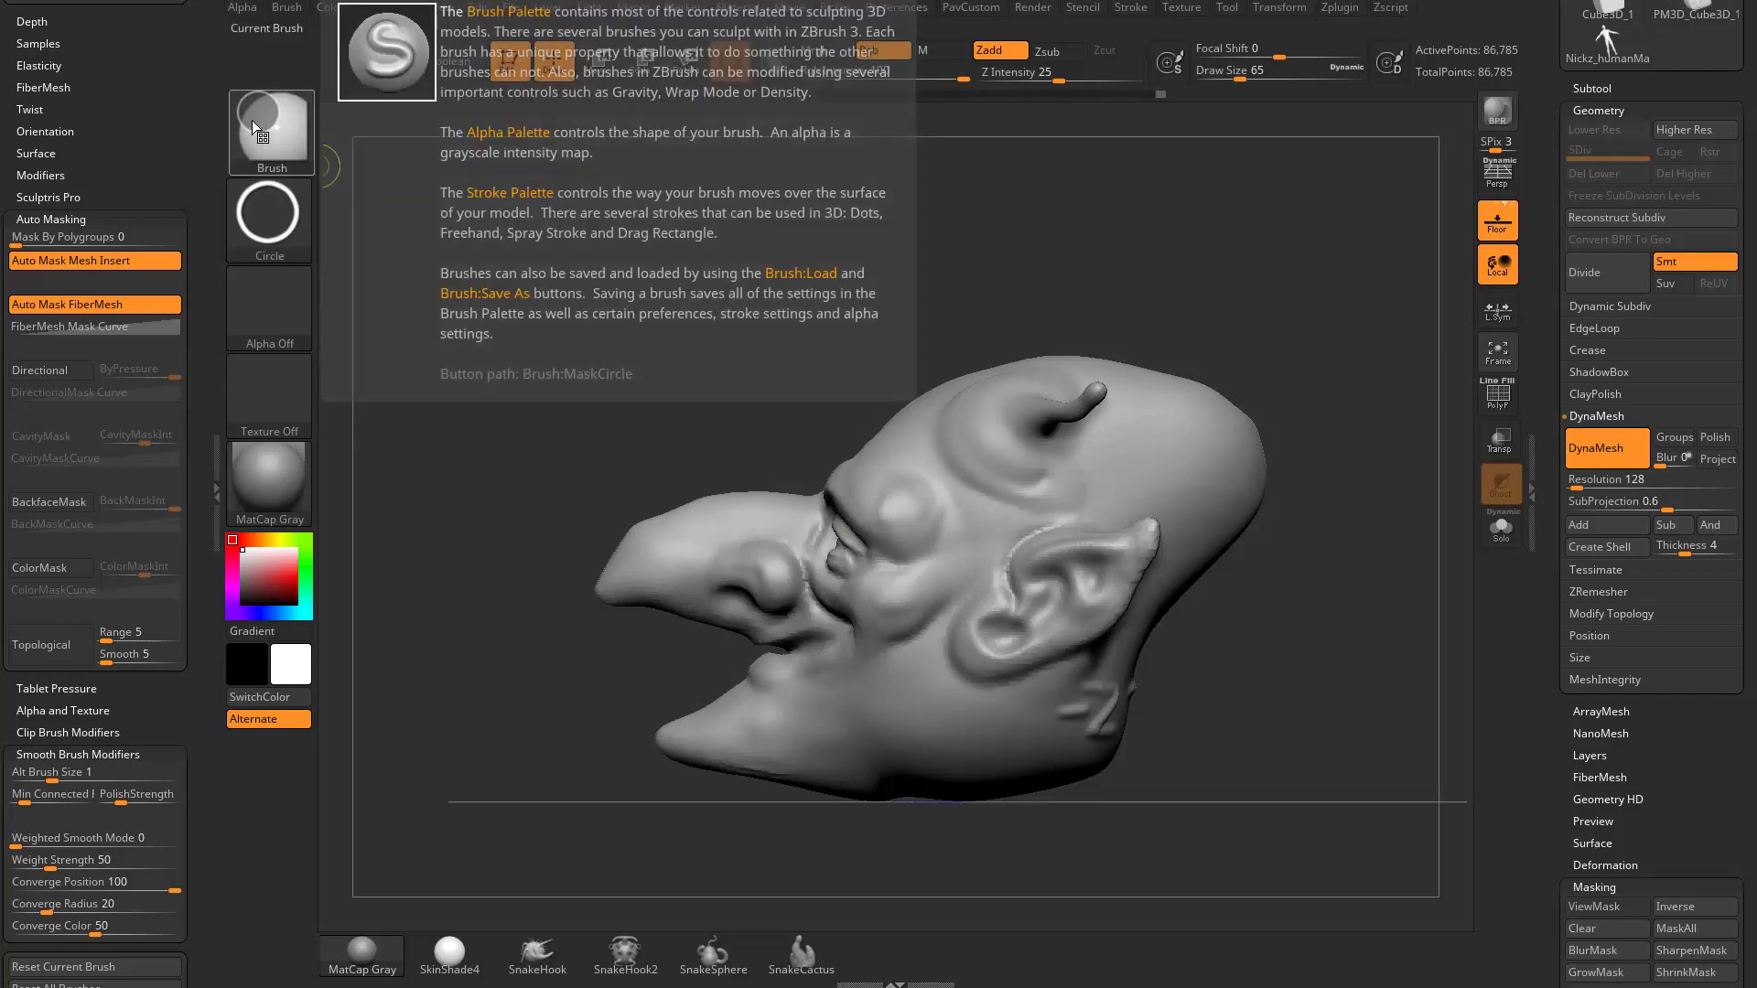
# Step: Switch the masking brush to MaskLasso and mask the whole nose with a freeform outline from the side view
pyautogui.keyDown('ctrl'); pyautogui.click(253, 121); pyautogui.keyUp('ctrl')
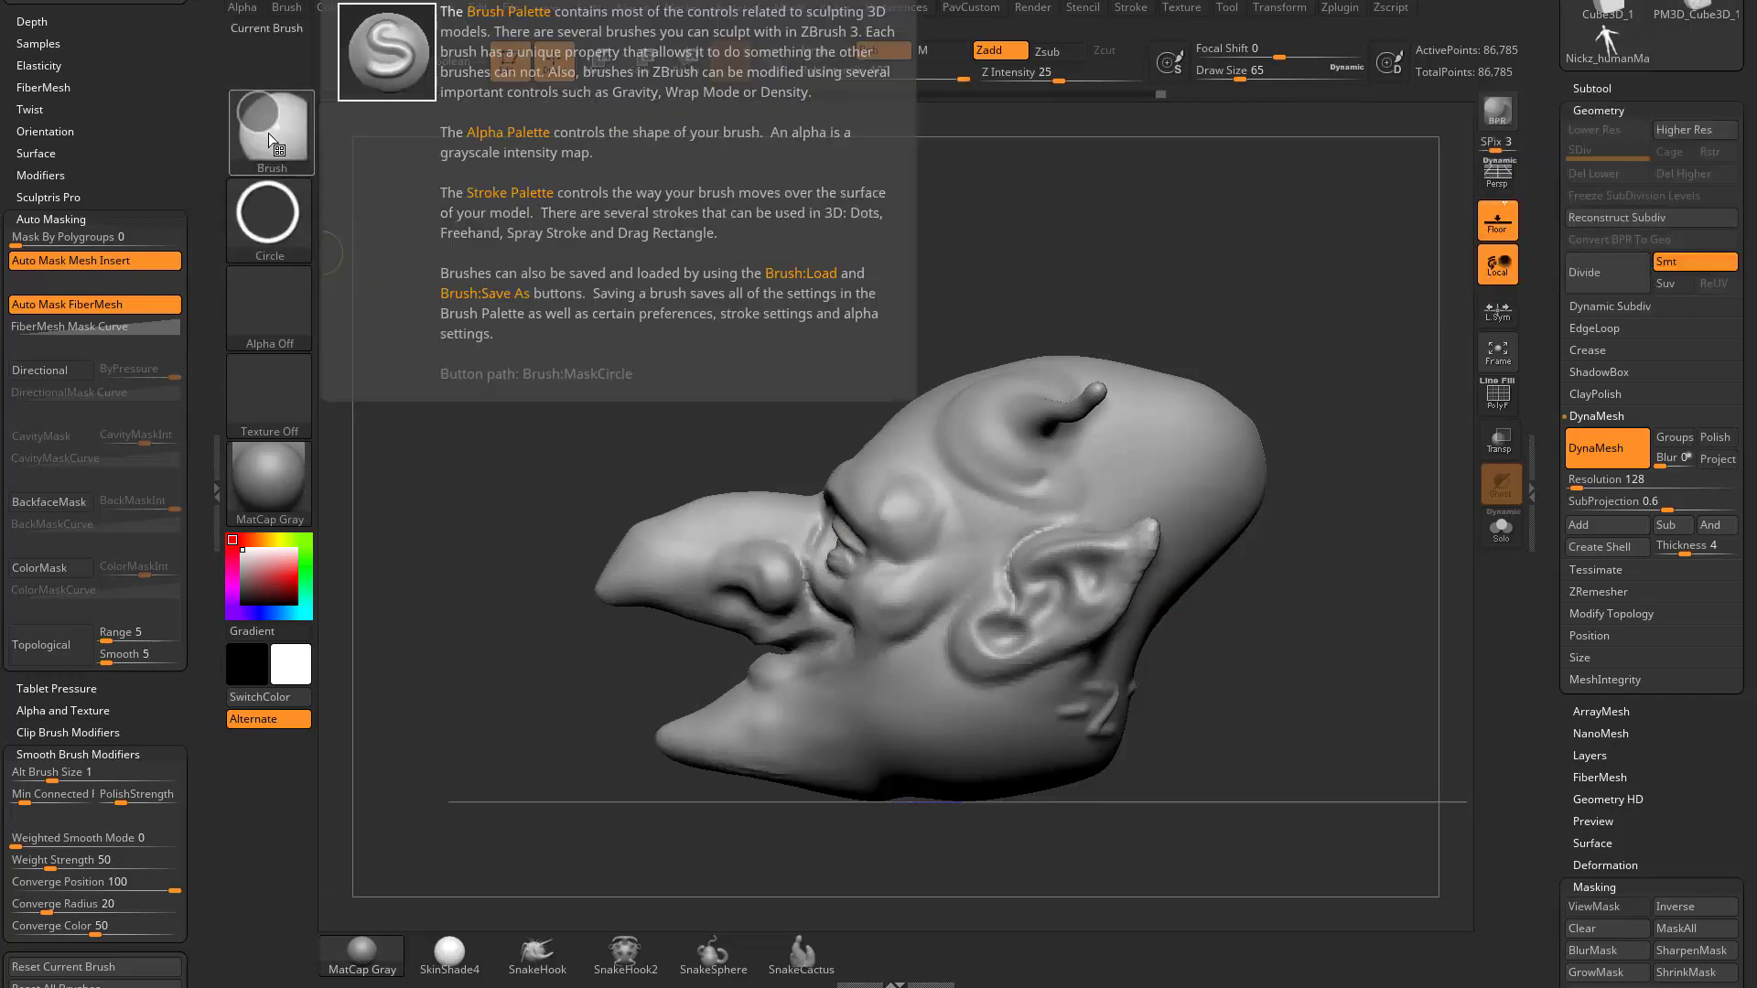
pyautogui.keyDown('ctrl'); pyautogui.click(271, 135); pyautogui.keyUp('ctrl')
pyautogui.click(464, 151)
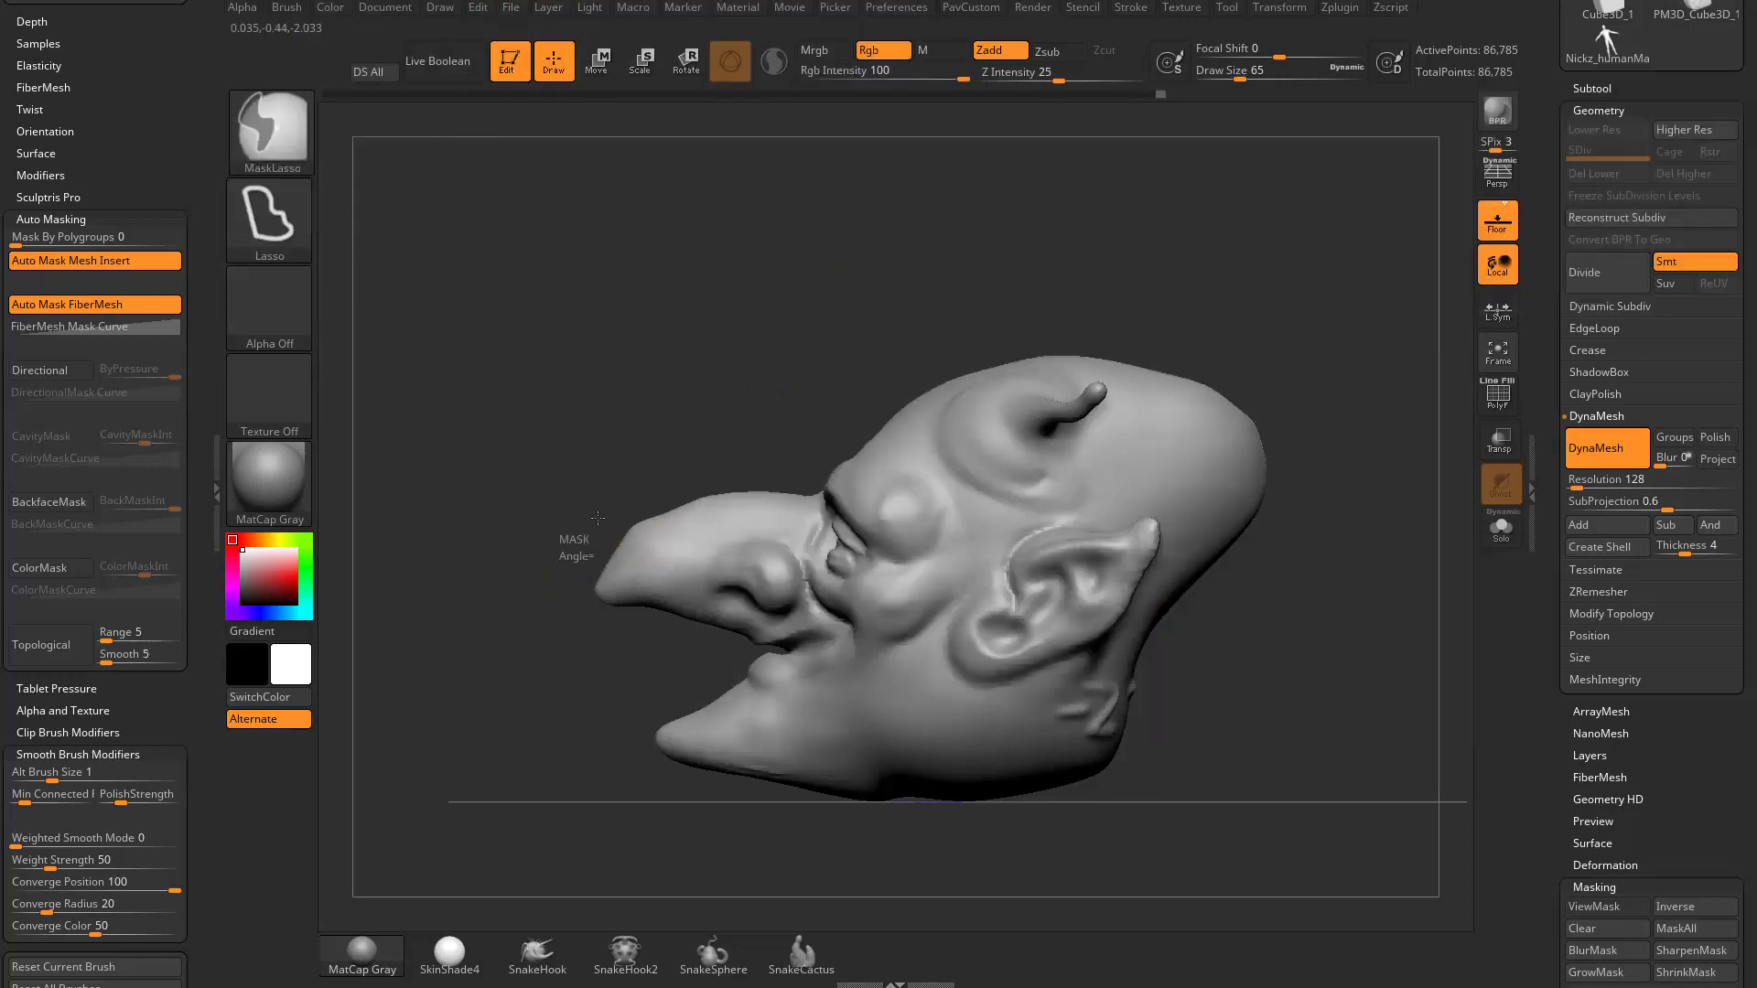
pyautogui.moveTo(565, 575)
pyautogui.mouseDown()
pyautogui.moveTo(677, 462)
pyautogui.moveTo(787, 471)
pyautogui.moveTo(824, 521)
pyautogui.moveTo(805, 579)
pyautogui.moveTo(713, 645)
pyautogui.moveTo(640, 659)
pyautogui.moveTo(516, 542)
pyautogui.moveTo(470, 631)
pyautogui.moveTo(559, 643)
pyautogui.mouseUp()
pyautogui.moveTo(1155, 293)
pyautogui.mouseDown()
pyautogui.moveTo(1349, 321)
pyautogui.moveTo(1189, 317)
pyautogui.moveTo(1265, 320)
pyautogui.moveTo(1313, 295)
pyautogui.moveTo(1361, 333)
pyautogui.moveTo(1217, 512)
pyautogui.moveTo(1172, 486)
pyautogui.mouseUp()
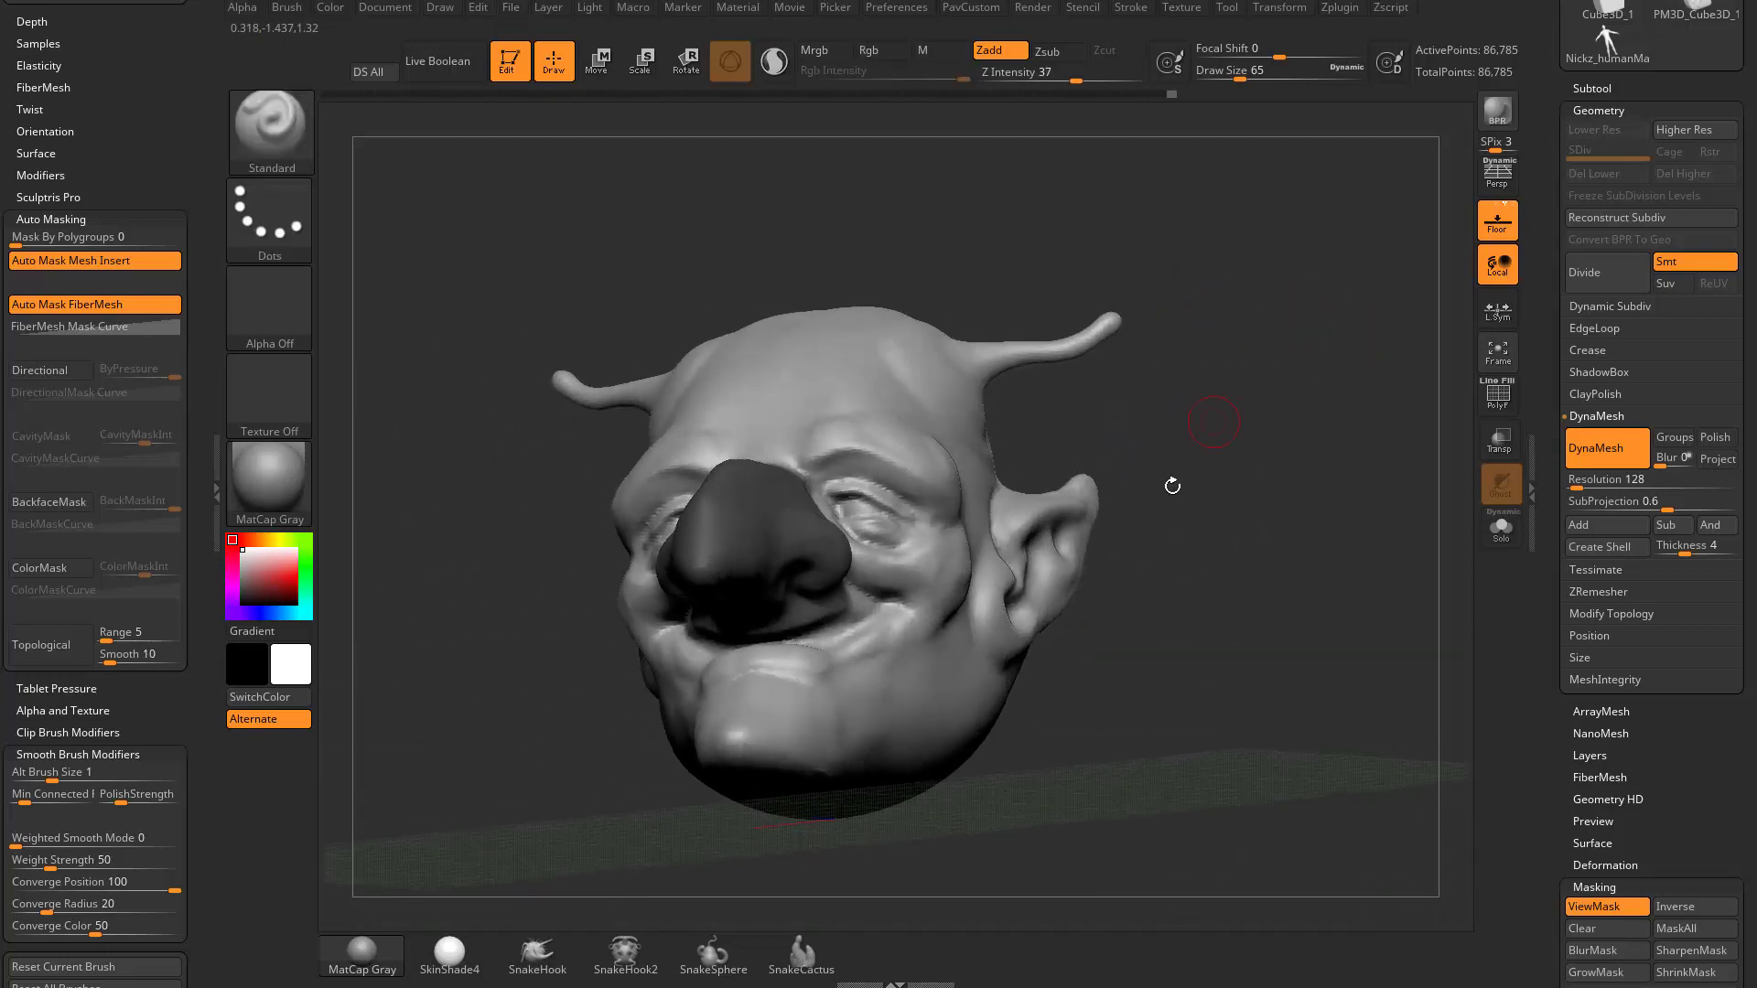
pyautogui.moveTo(1086, 732)
pyautogui.keyDown('ctrl'); pyautogui.mouseDown()
pyautogui.moveTo(1000, 646)
pyautogui.moveTo(860, 585)
pyautogui.moveTo(679, 600)
pyautogui.mouseUp(); pyautogui.keyUp('ctrl')
pyautogui.moveTo(1282, 533)
pyautogui.mouseDown()
pyautogui.moveTo(1208, 544)
pyautogui.moveTo(1293, 541)
pyautogui.mouseUp()
# Step: Paint a freehand mask stroke above the eyebrow with the MaskPen brush, and clear all masks
pyautogui.keyDown('ctrl'); pyautogui.click(274, 133); pyautogui.keyUp('ctrl')
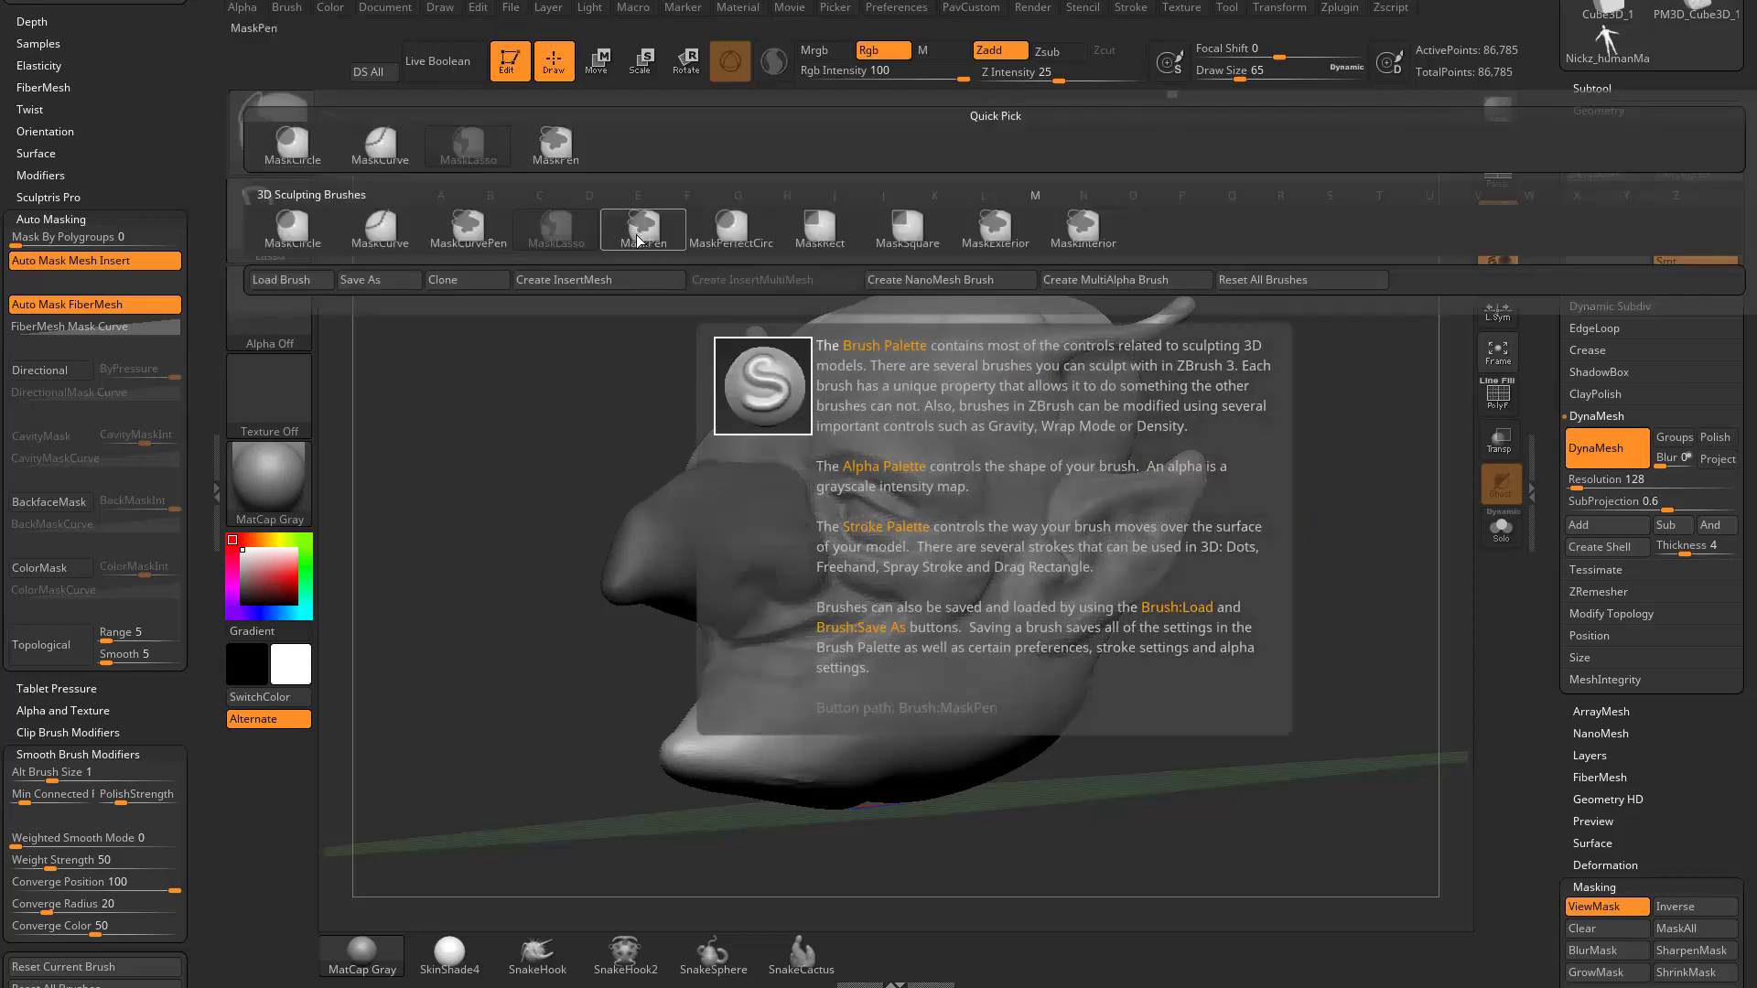
pyautogui.click(549, 145)
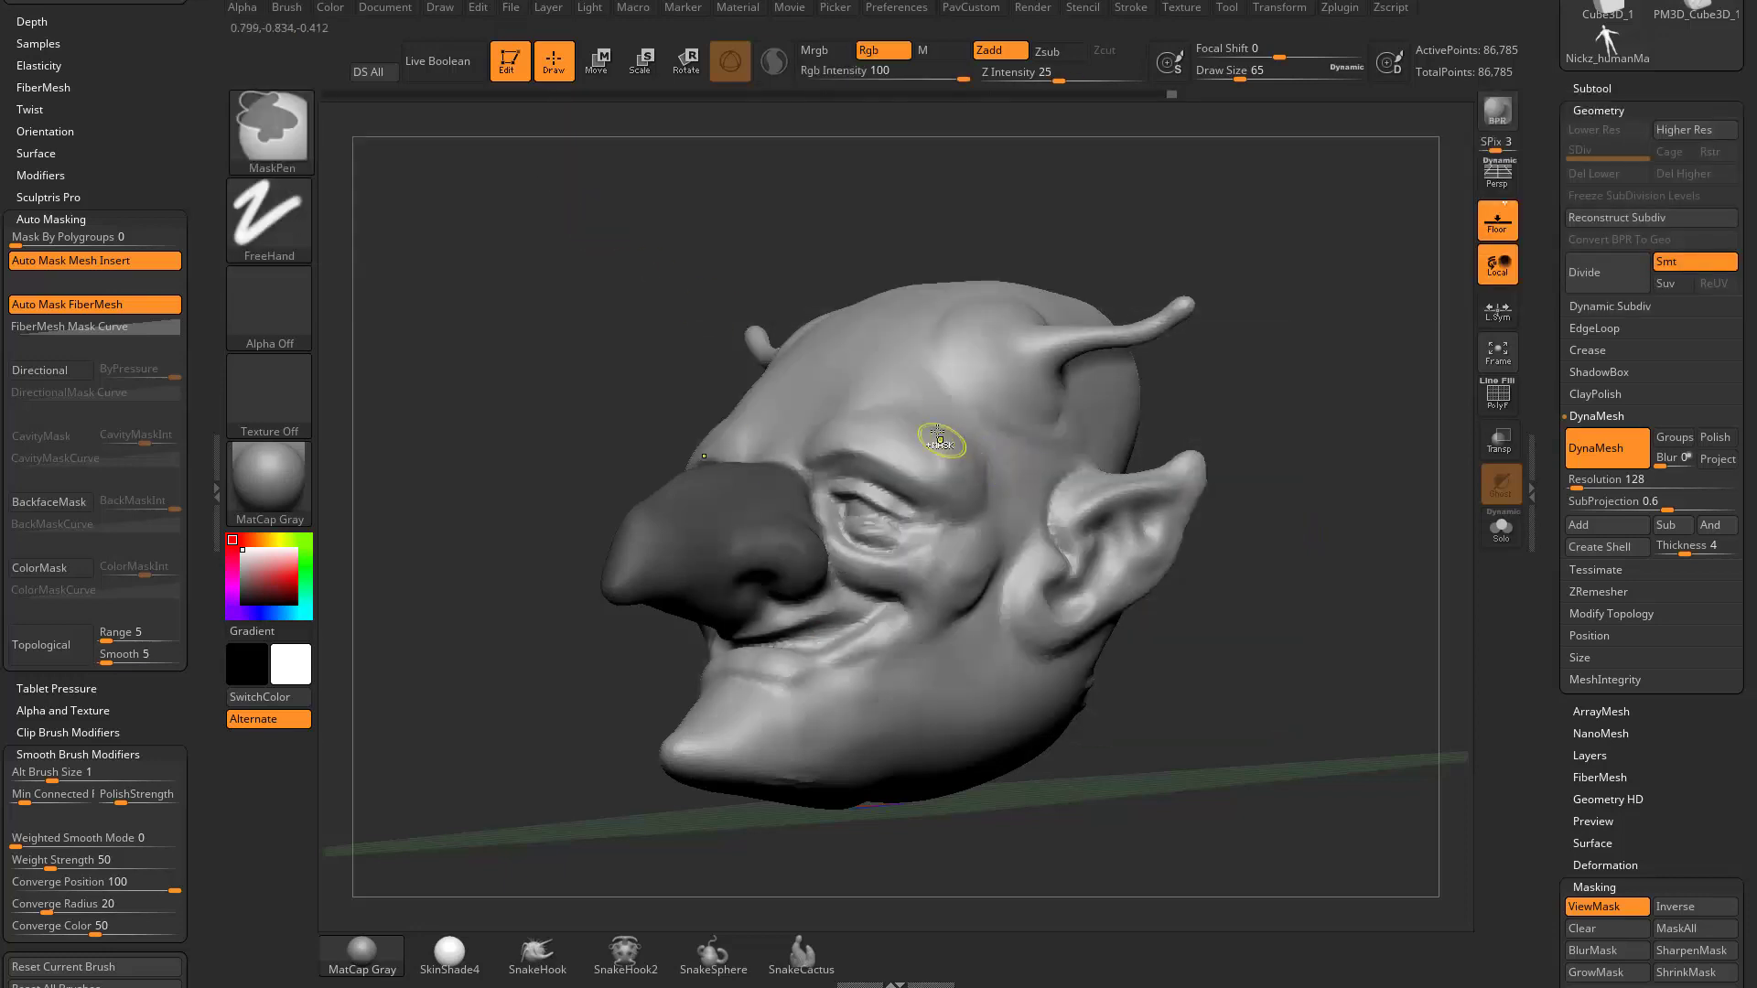
pyautogui.keyDown('ctrl'); pyautogui.moveTo(949, 418); pyautogui.dragTo(928, 394); pyautogui.keyUp('ctrl')
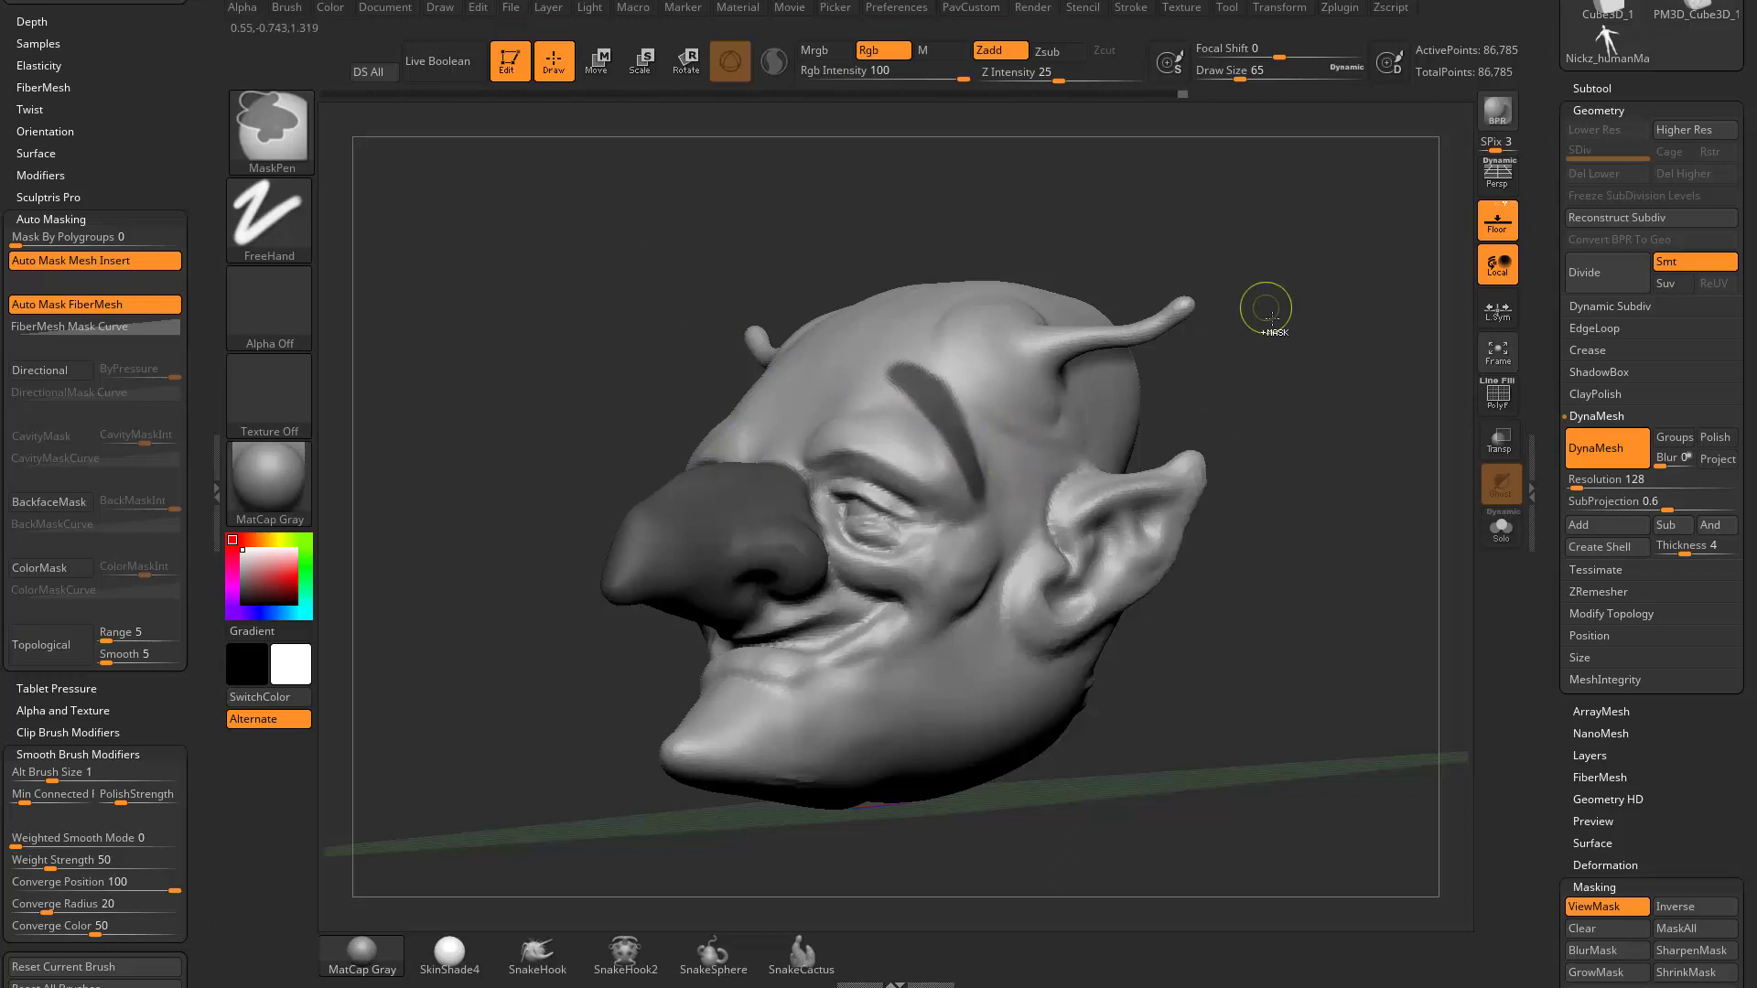
pyautogui.moveTo(1261, 320)
pyautogui.keyDown('ctrl'); pyautogui.mouseDown()
pyautogui.moveTo(1373, 467)
pyautogui.moveTo(1091, 467)
pyautogui.mouseUp(); pyautogui.keyUp('ctrl')
pyautogui.hotkey('ctrl', 'h')
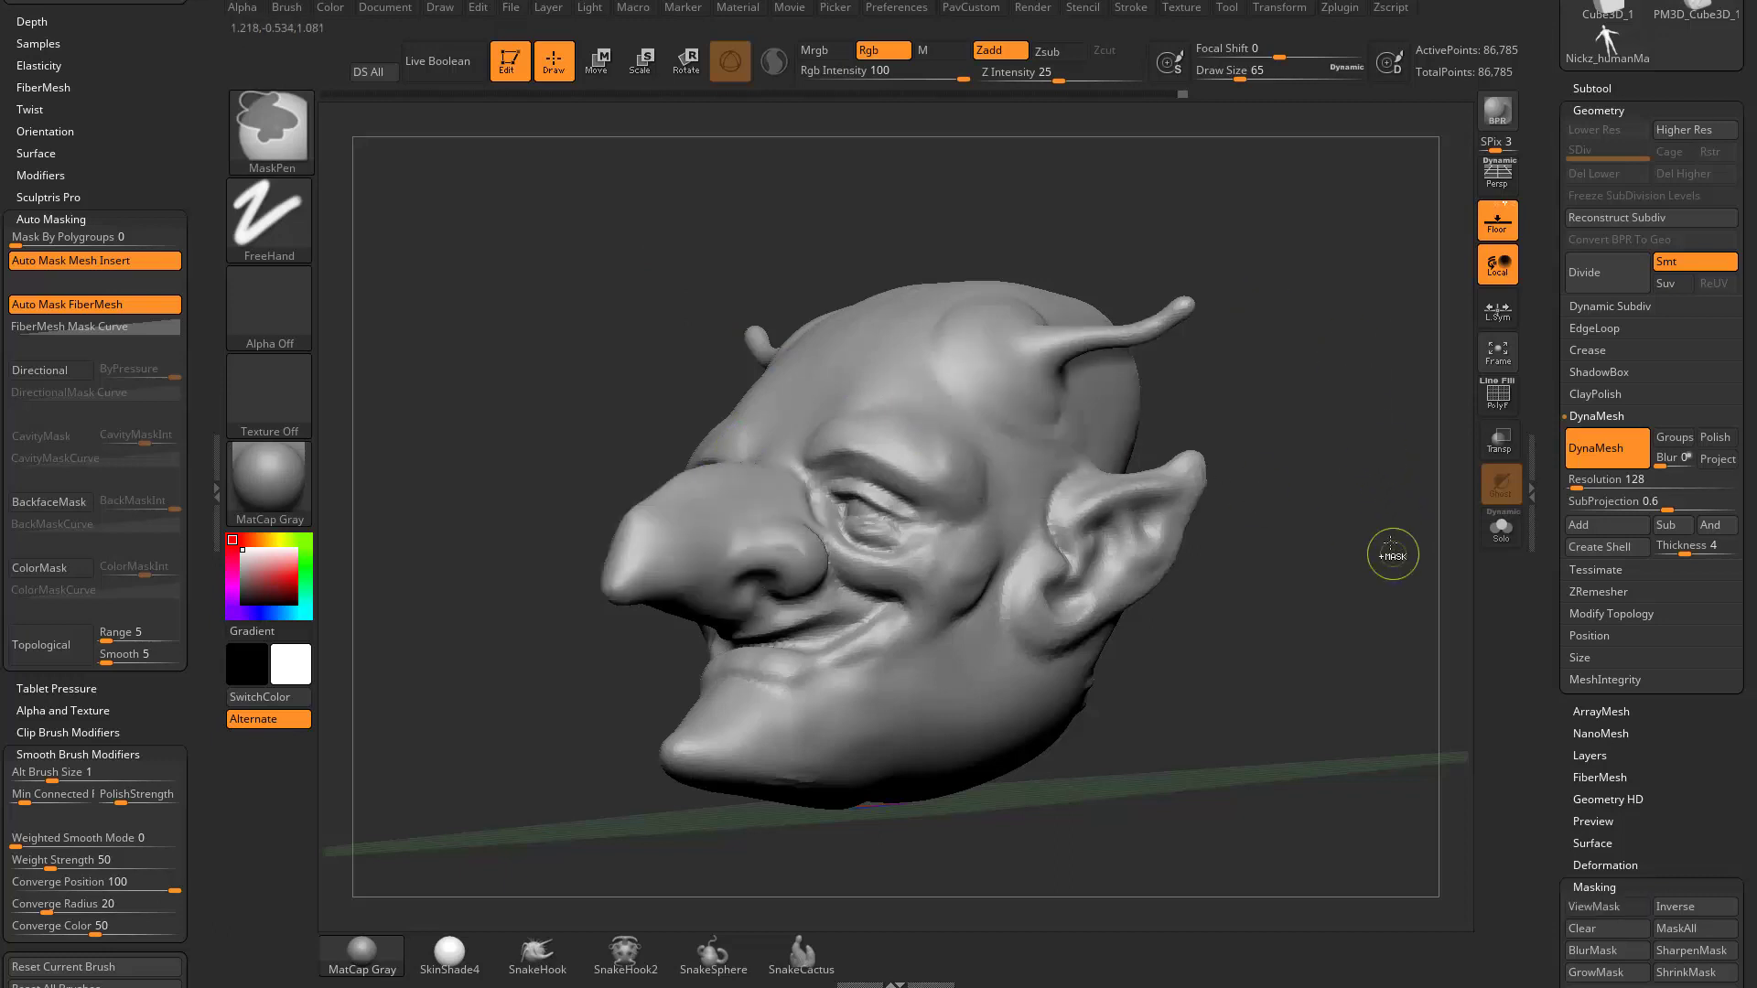
# Step: Set the MaskPen stroke to Circle, mask a circular area on the temple in front of the ear, and clear it
pyautogui.click(304, 218)
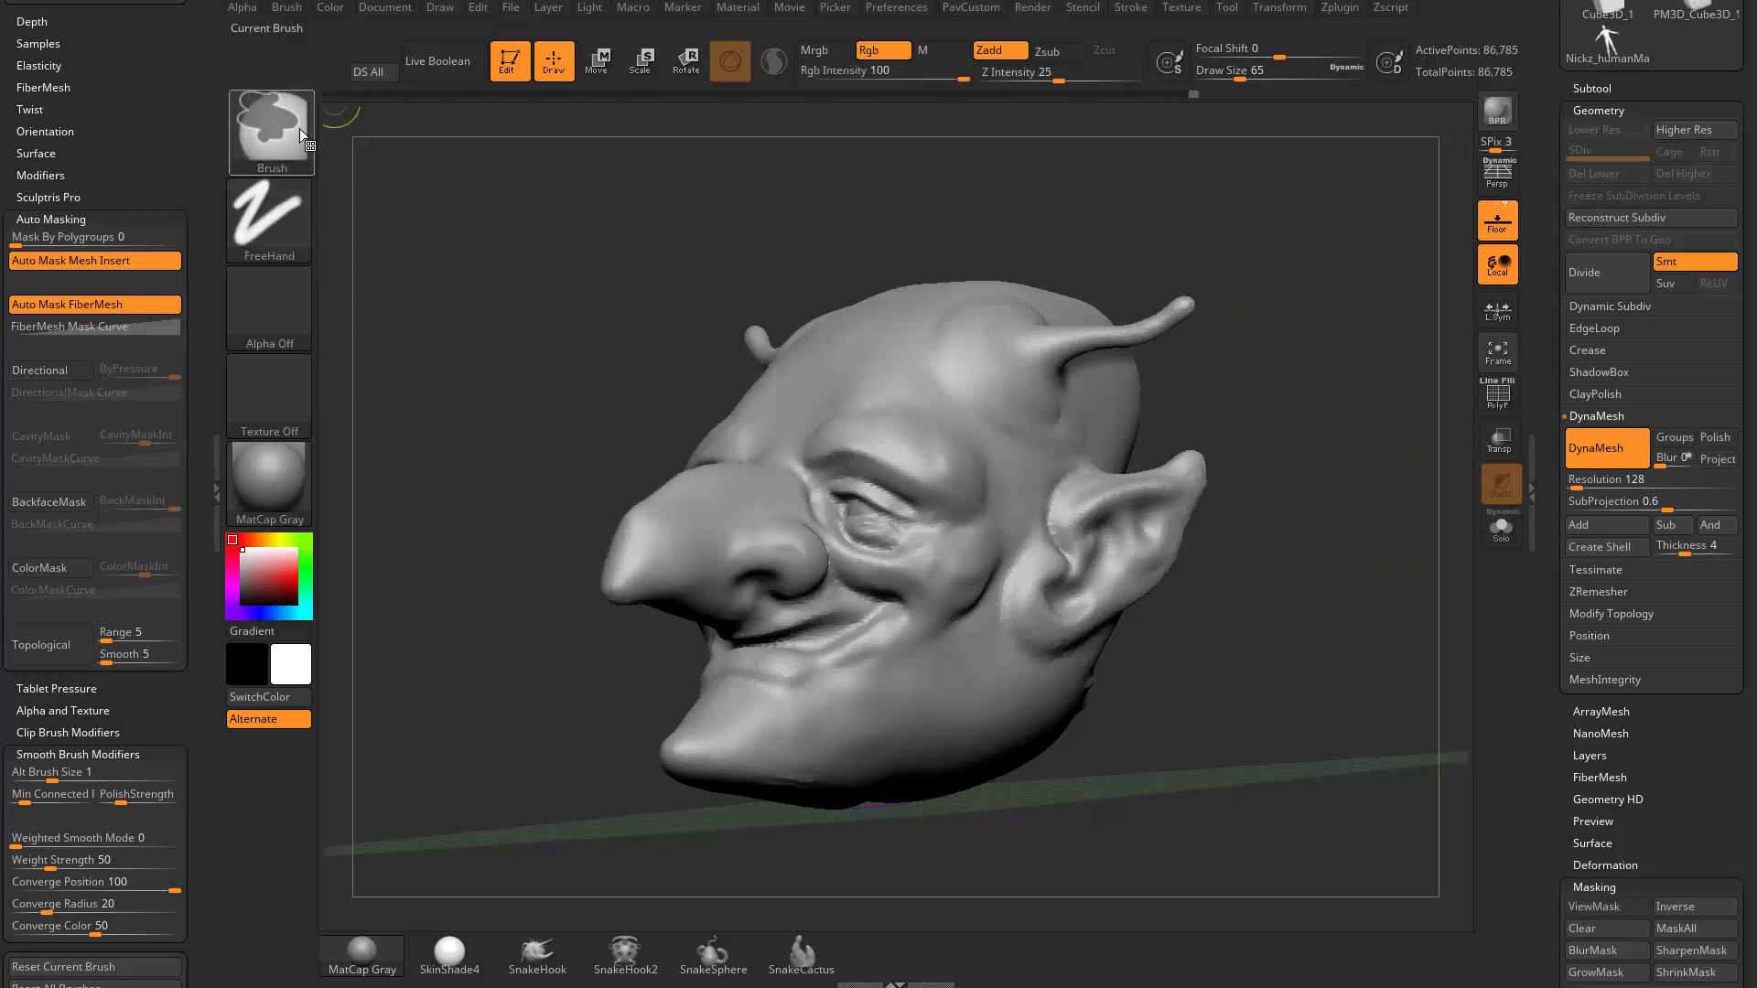
pyautogui.click(274, 229)
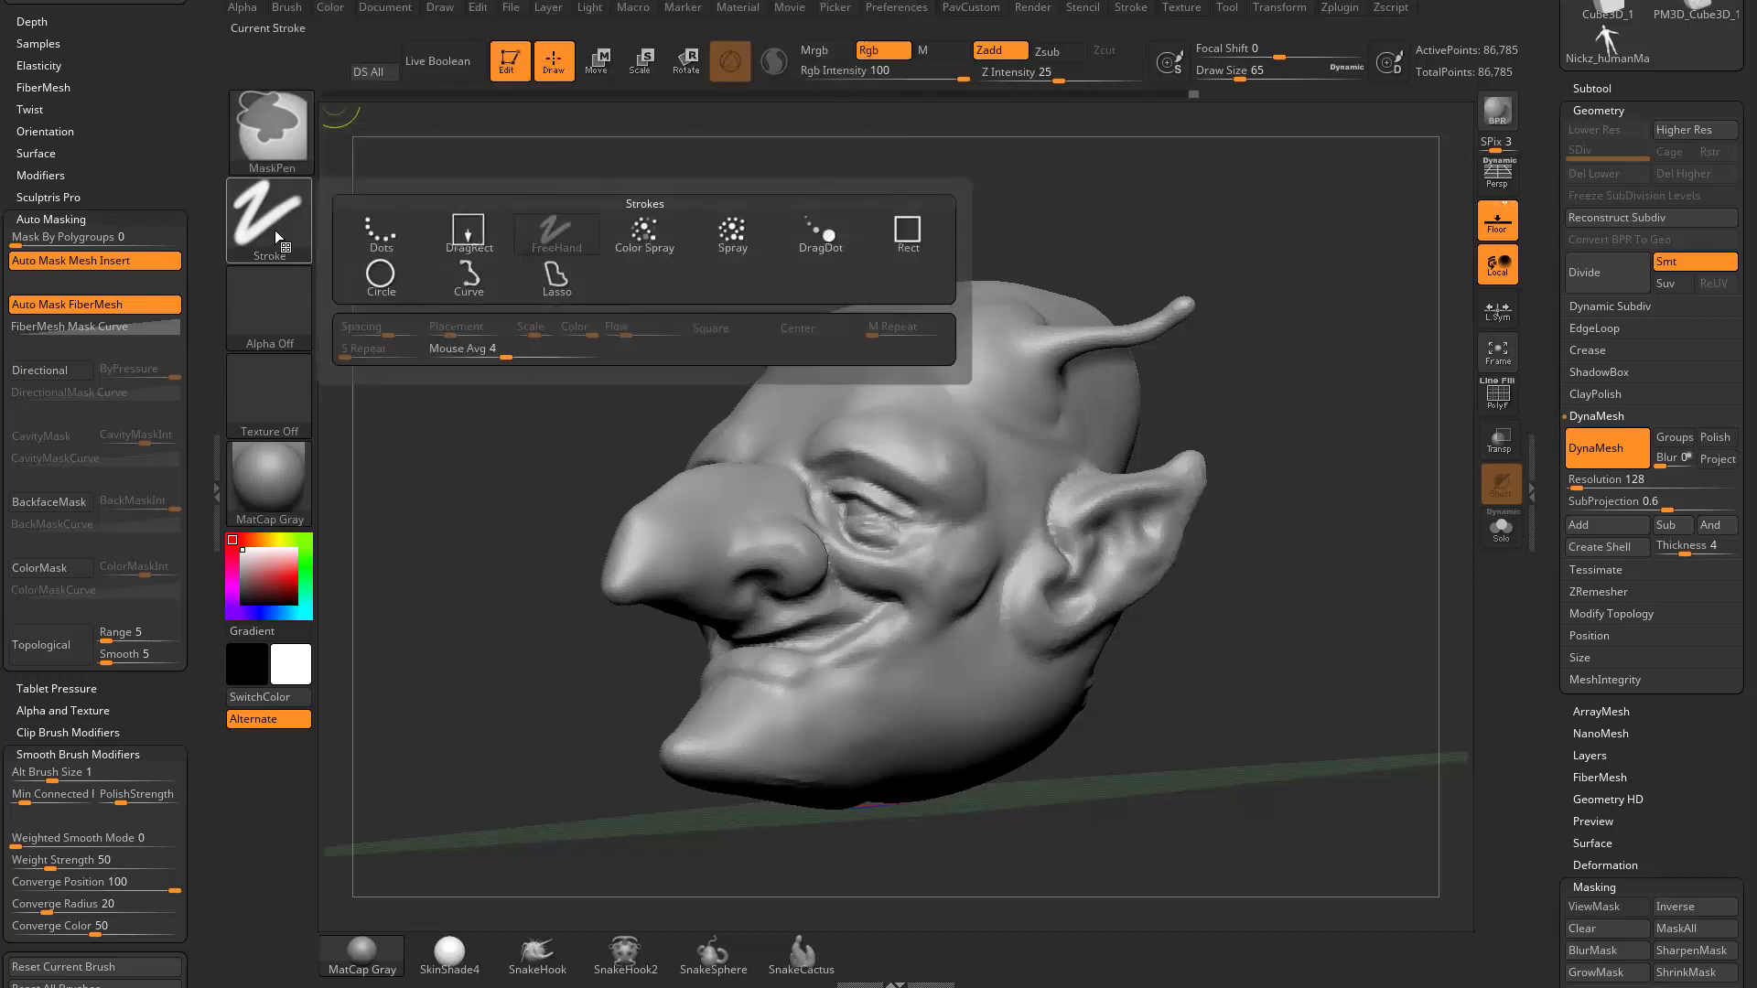
pyautogui.click(381, 233)
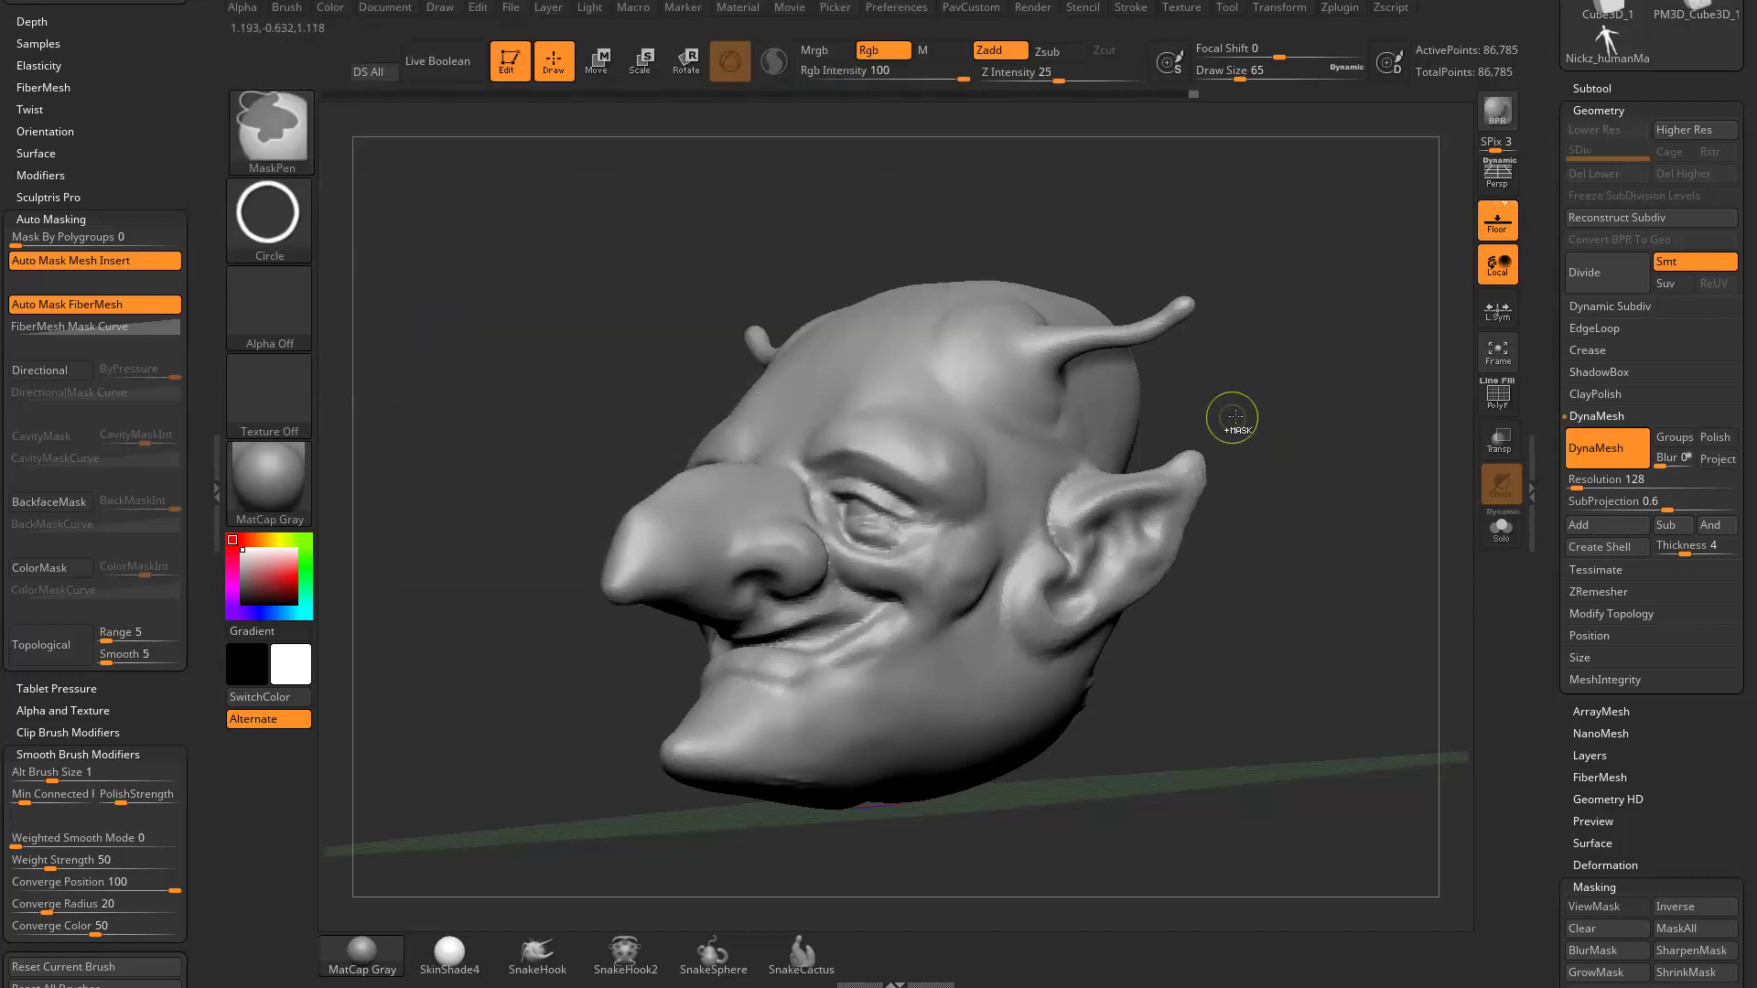
pyautogui.moveTo(1216, 384)
pyautogui.keyDown('ctrl'); pyautogui.mouseDown()
pyautogui.moveTo(1289, 453)
pyautogui.moveTo(1072, 482)
pyautogui.mouseUp(); pyautogui.keyUp('ctrl')
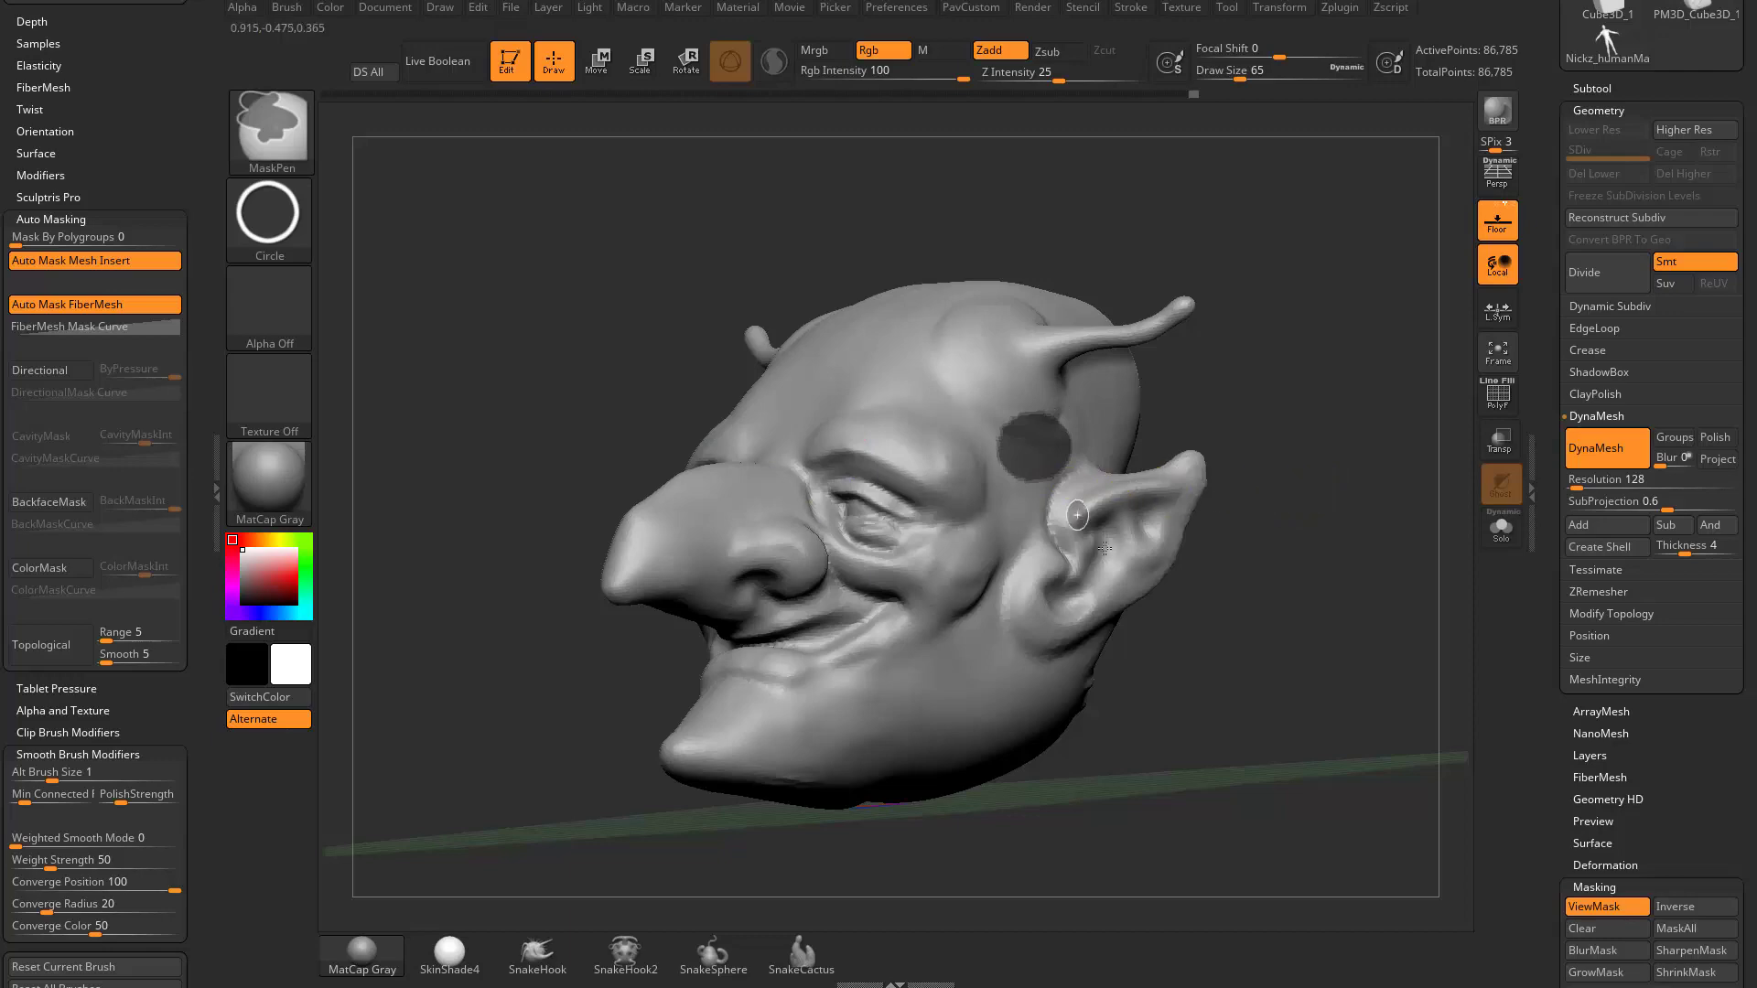
pyautogui.keyDown('ctrl'); pyautogui.moveTo(1104, 548); pyautogui.dragTo(1120, 560); pyautogui.keyUp('ctrl')
pyautogui.keyDown('ctrl'); pyautogui.moveTo(503, 329); pyautogui.dragTo(470, 306); pyautogui.keyUp('ctrl')
# Step: Set the MaskPen stroke back to FreeHand and look over the available masking brushes
pyautogui.keyDown('ctrl'); pyautogui.click(284, 224); pyautogui.keyUp('ctrl')
pyautogui.click(555, 233)
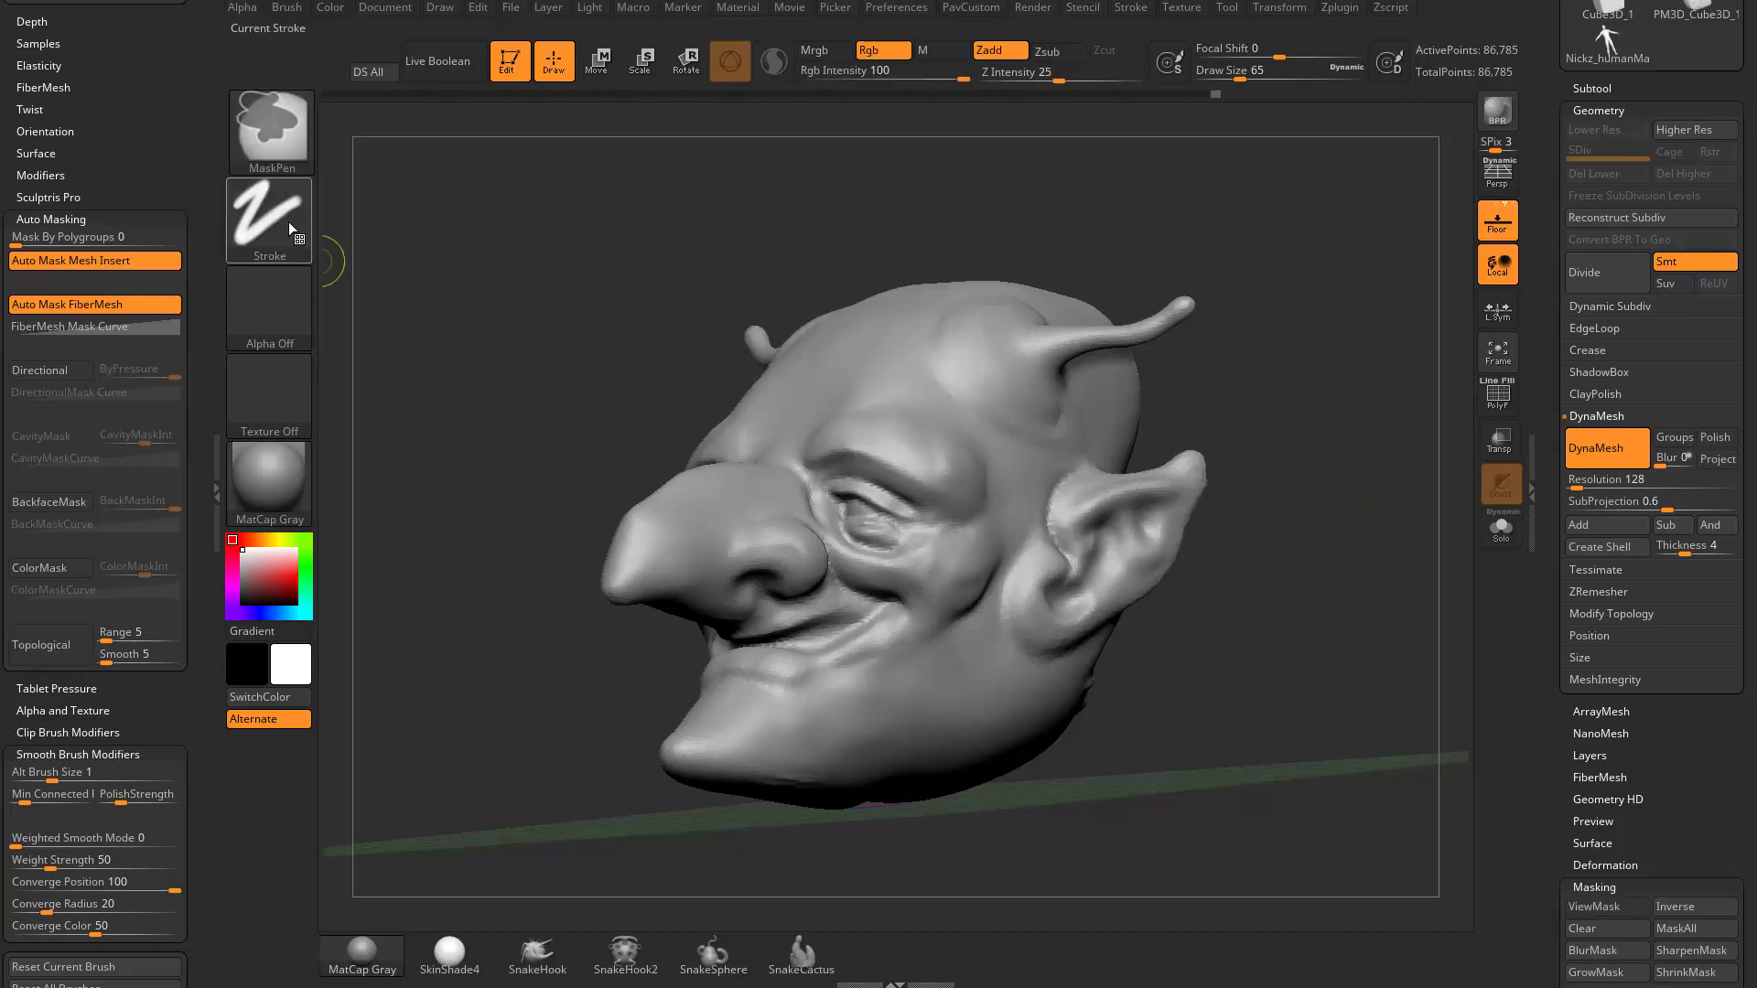
pyautogui.keyDown('ctrl'); pyautogui.click(283, 137); pyautogui.keyUp('ctrl')
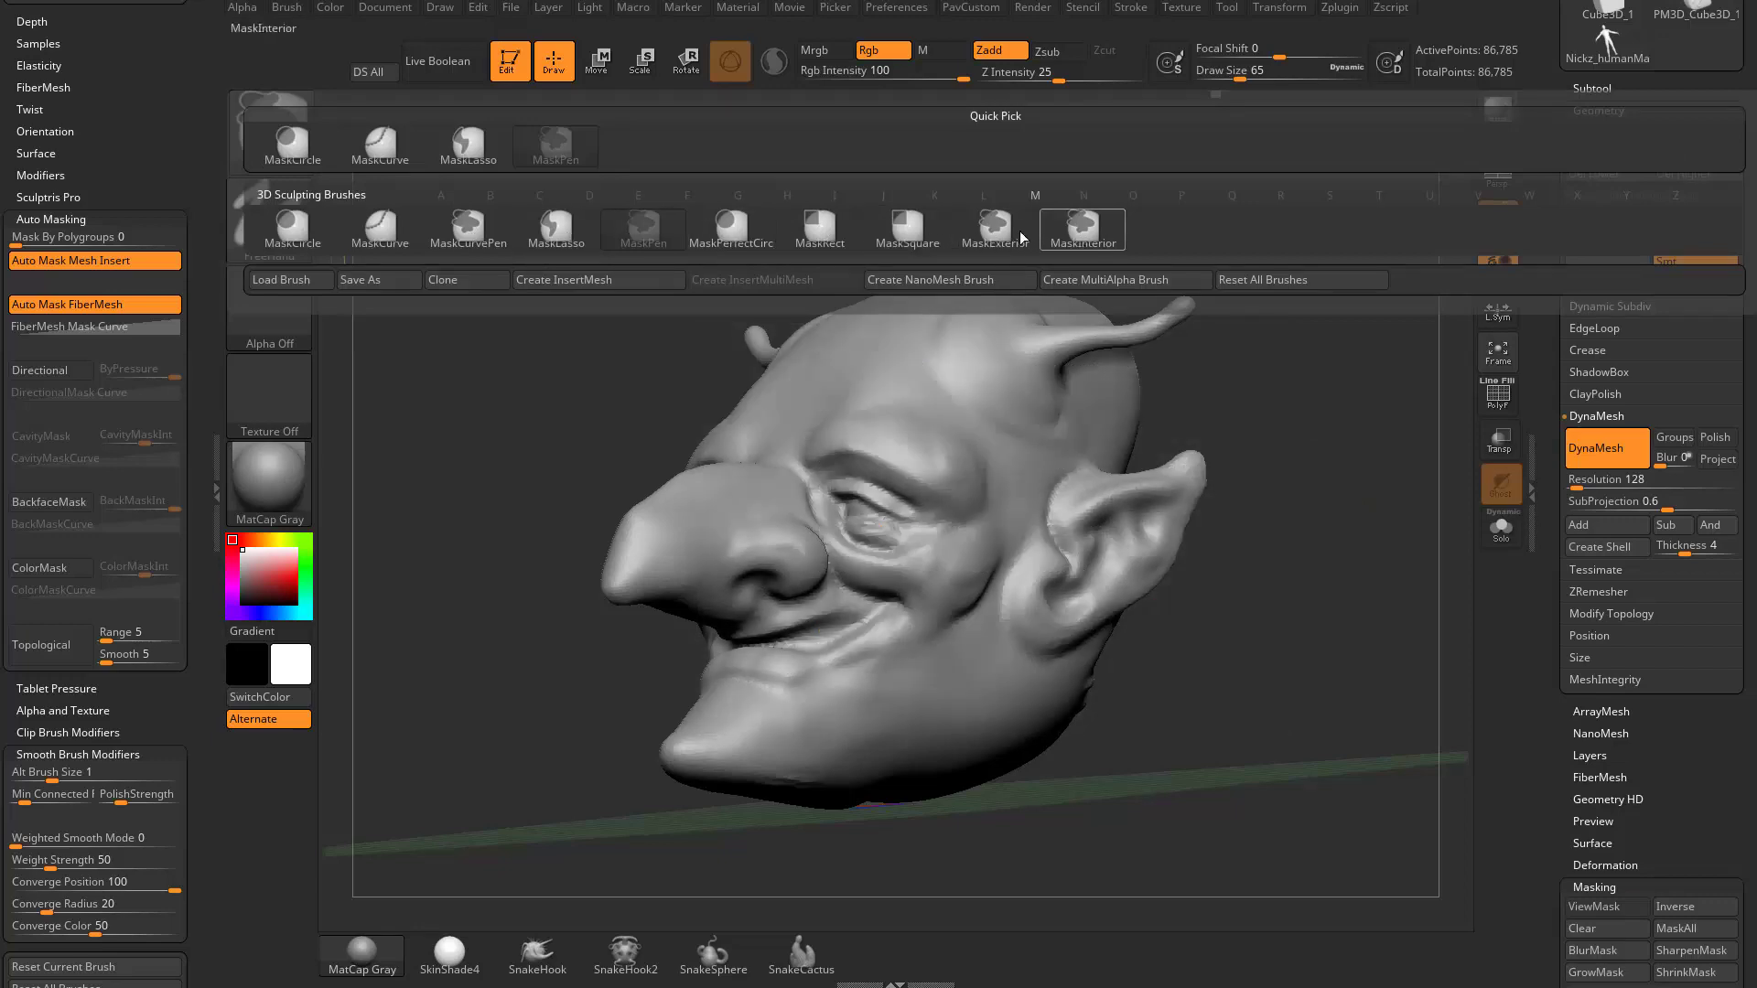
pyautogui.keyDown('ctrl'); pyautogui.click(268, 134); pyautogui.keyUp('ctrl')
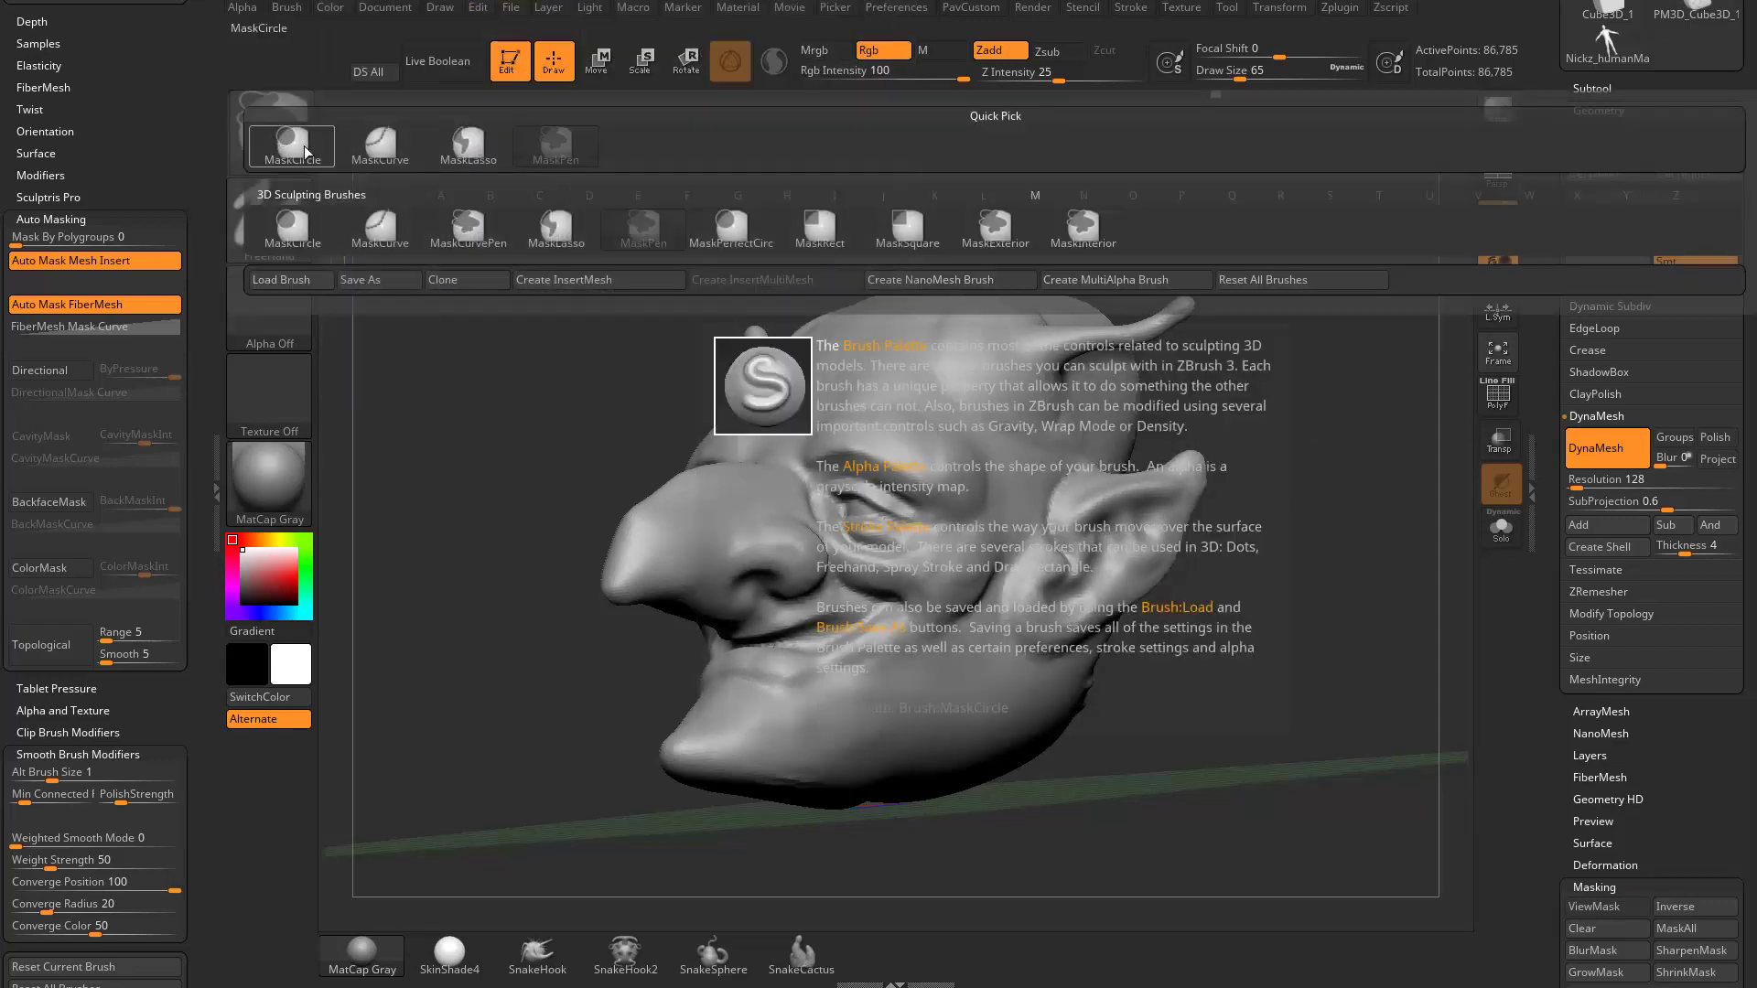
pyautogui.click(293, 209)
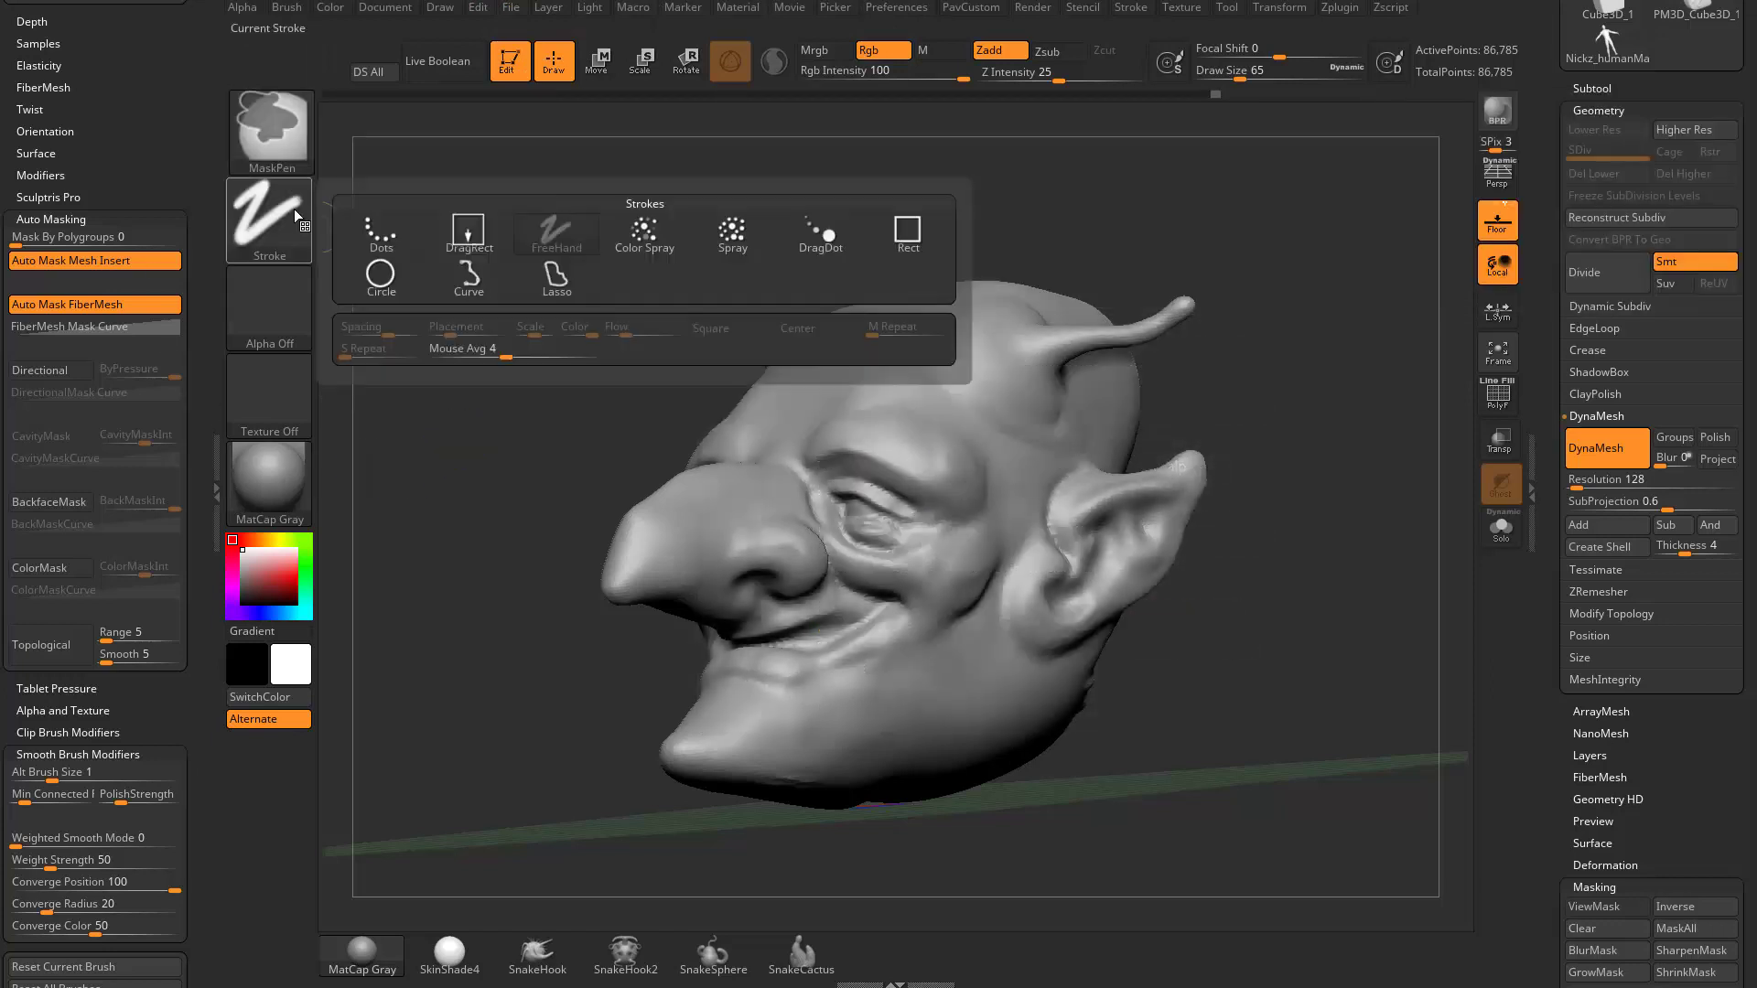
# Step: Set the MaskPen stroke to DragRect and try it on the temple below the horn, clearing the mask after each attempt
pyautogui.click(290, 212)
pyautogui.click(469, 231)
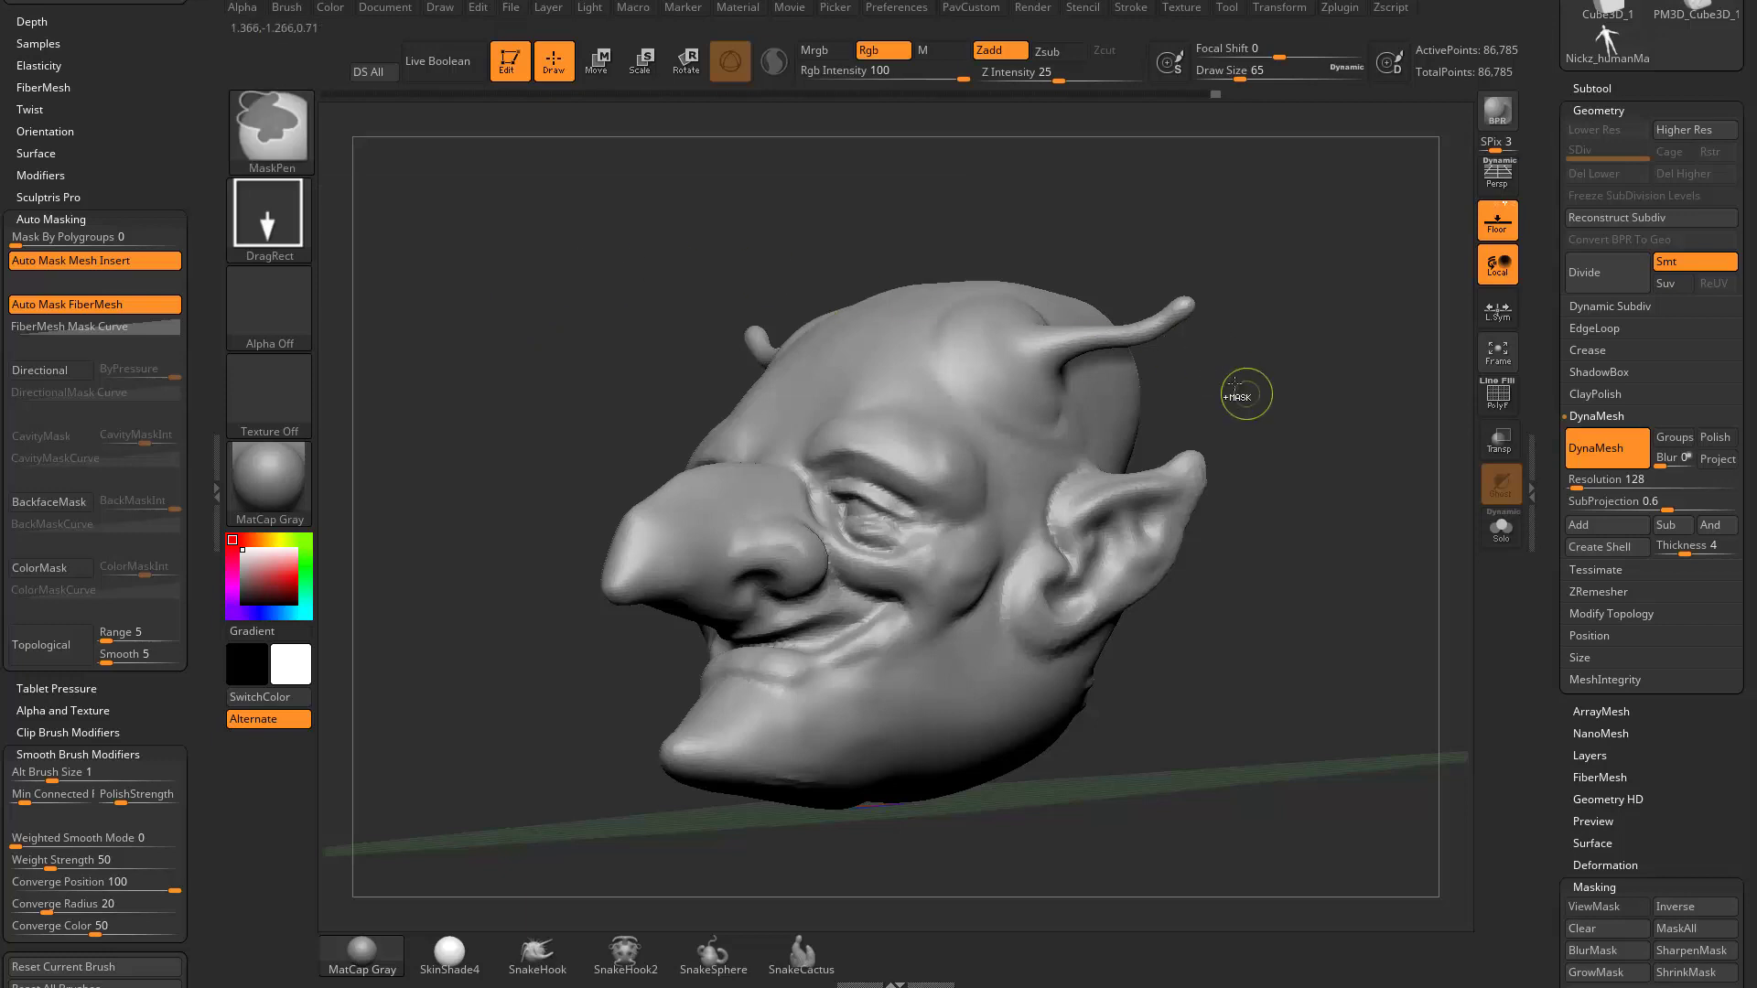
pyautogui.moveTo(1226, 382); pyautogui.dragTo(1376, 394)
pyautogui.keyDown('ctrl'); pyautogui.moveTo(1279, 274); pyautogui.dragTo(1469, 483); pyautogui.keyUp('ctrl')
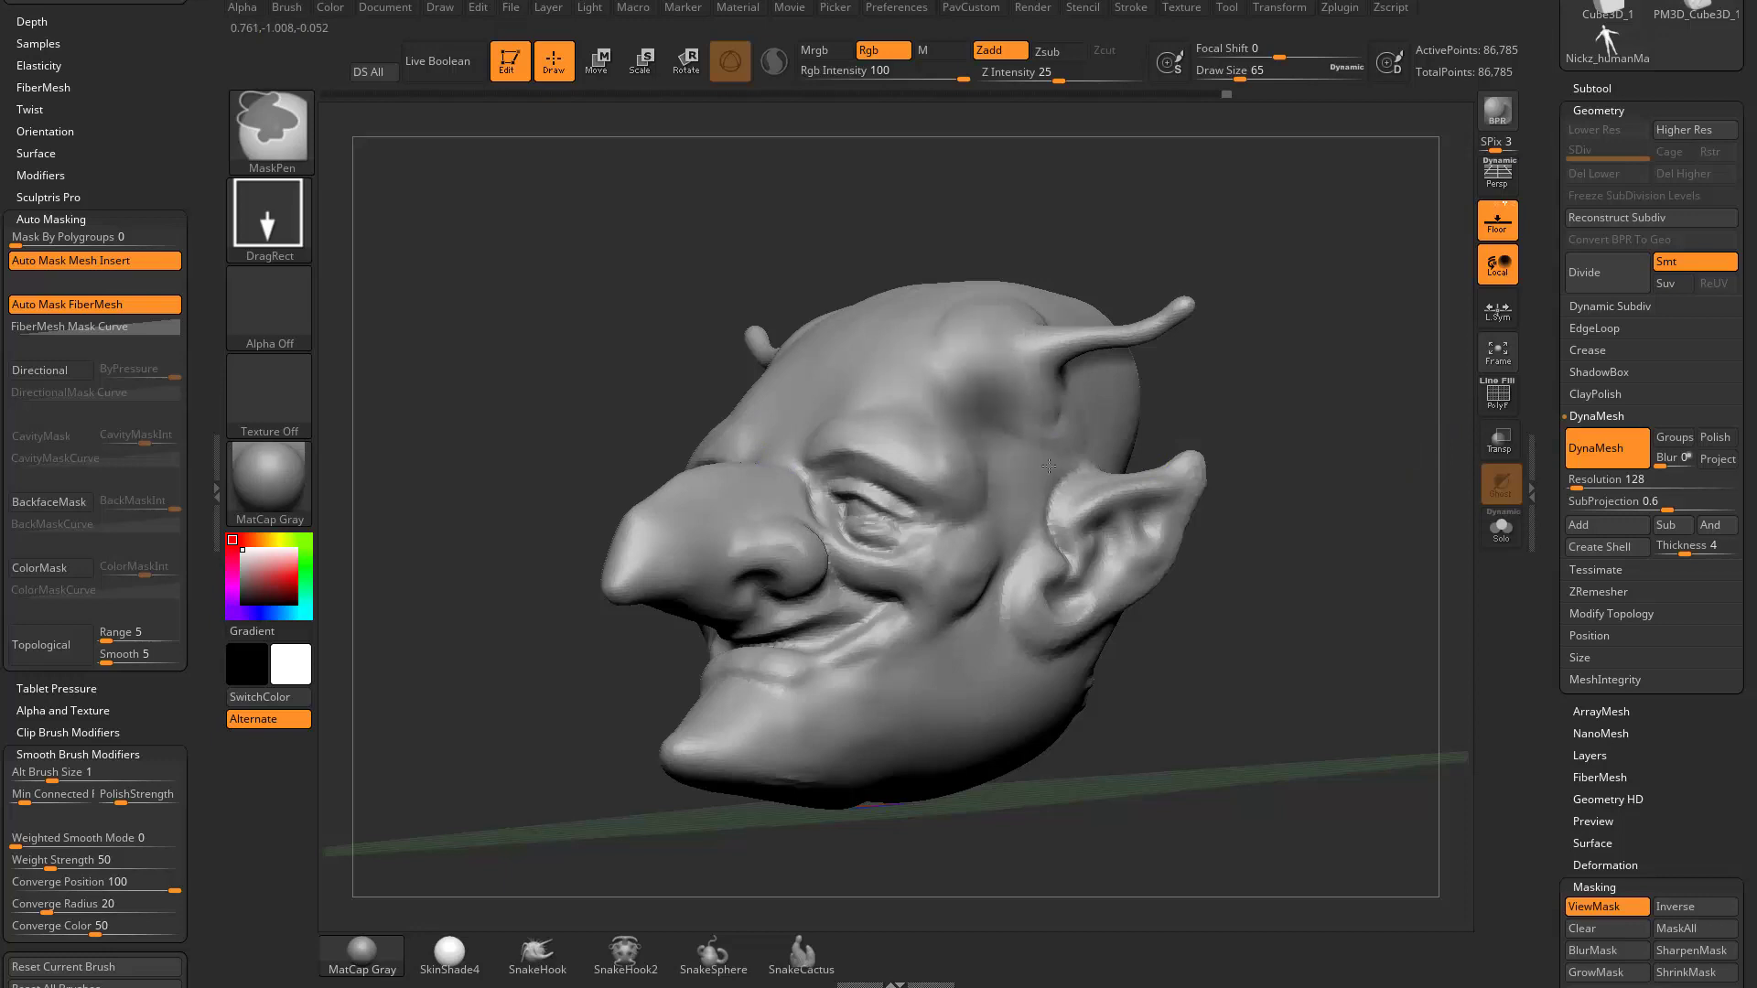
pyautogui.keyDown('ctrl'); pyautogui.moveTo(1325, 496); pyautogui.dragTo(1354, 591); pyautogui.keyUp('ctrl')
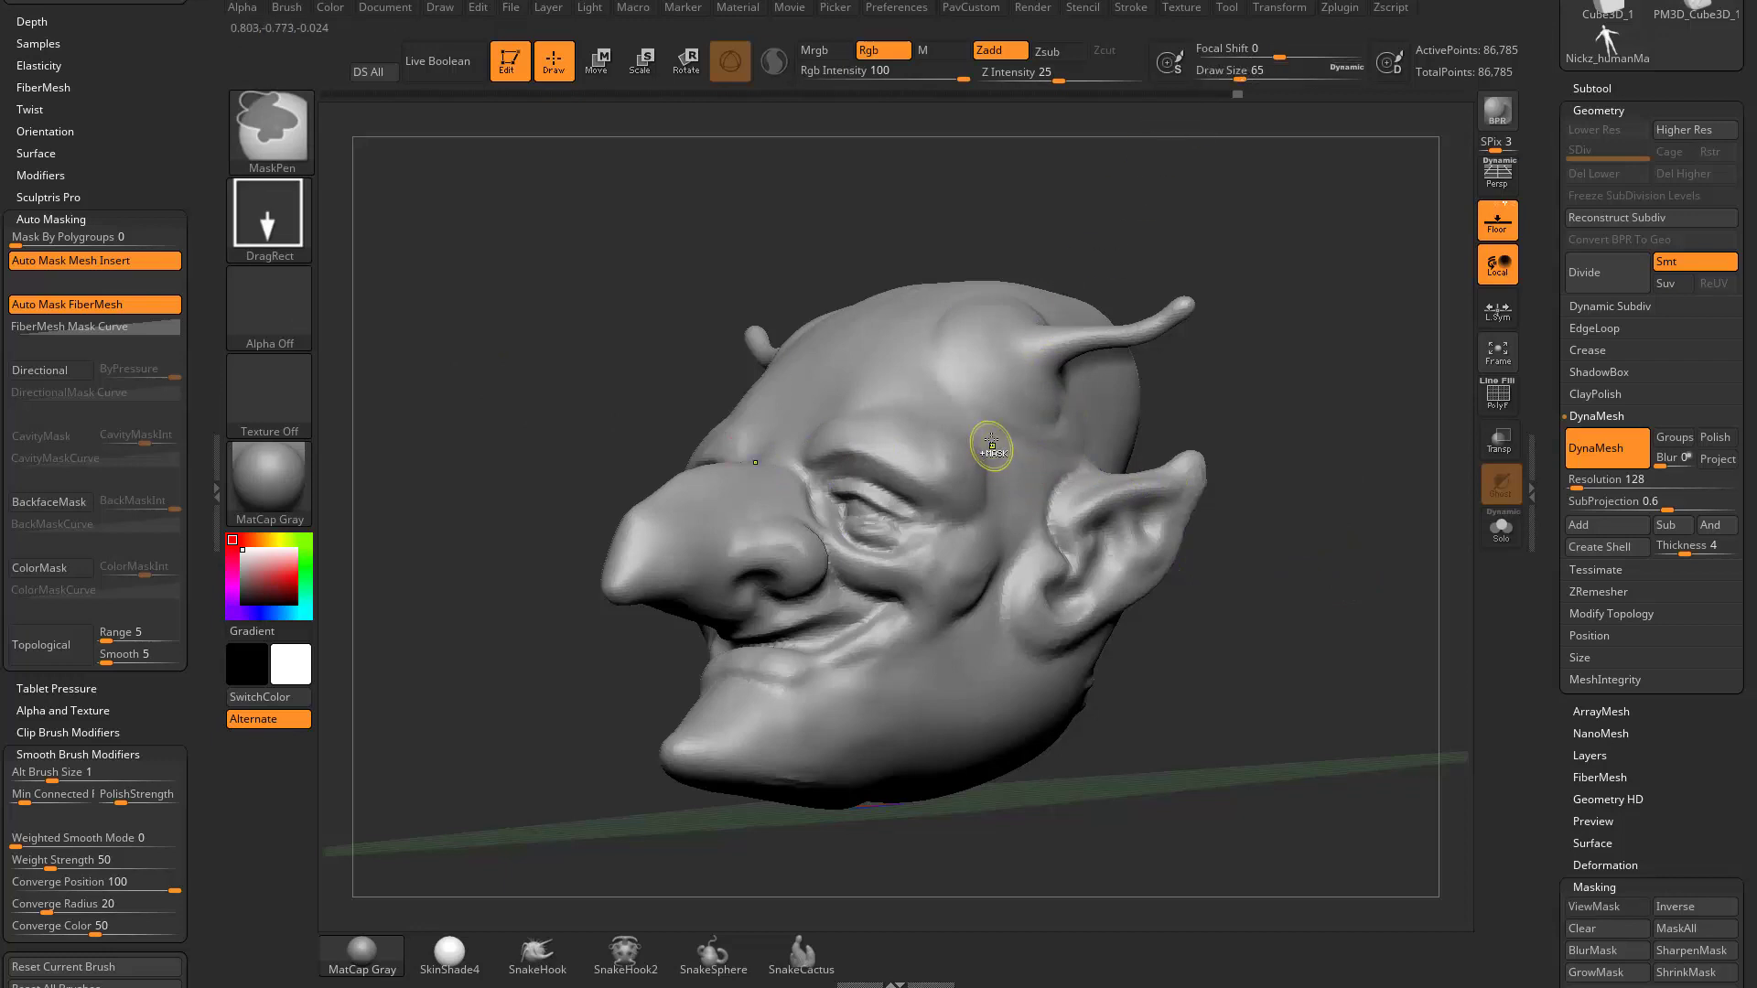
pyautogui.keyDown('ctrl'); pyautogui.moveTo(990, 442); pyautogui.dragTo(1075, 498); pyautogui.keyUp('ctrl')
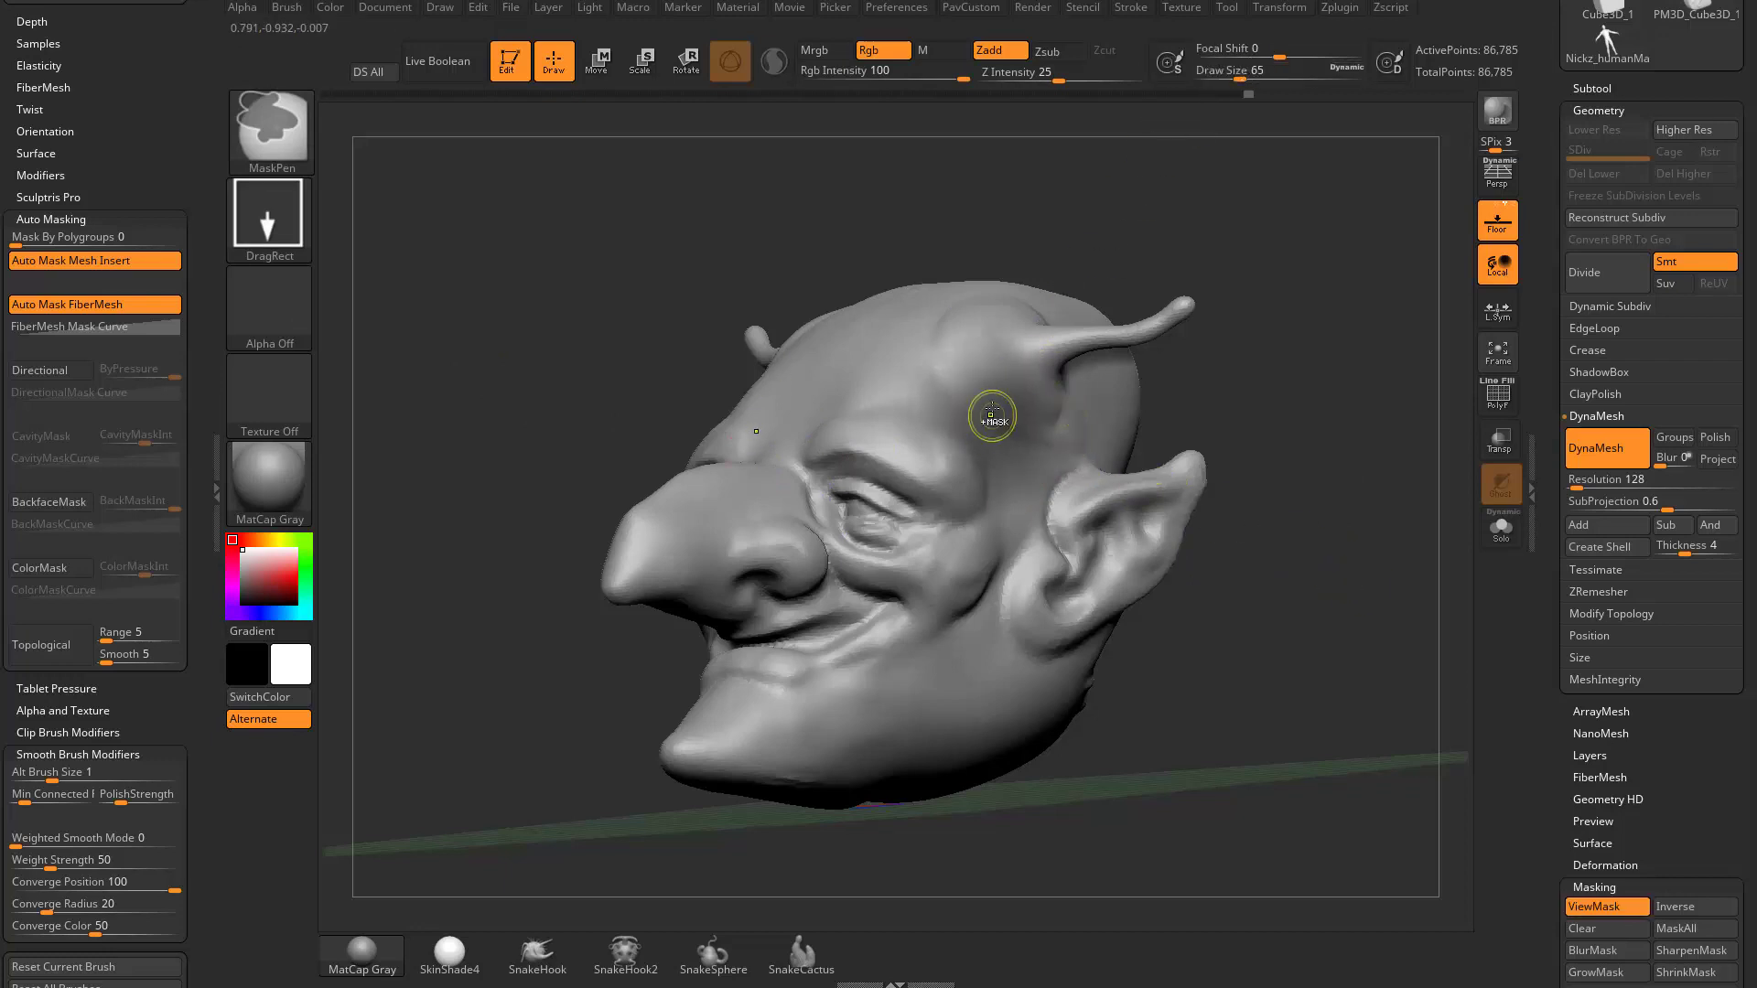
pyautogui.keyDown('ctrl'); pyautogui.moveTo(1314, 431); pyautogui.dragTo(1353, 490); pyautogui.keyUp('ctrl')
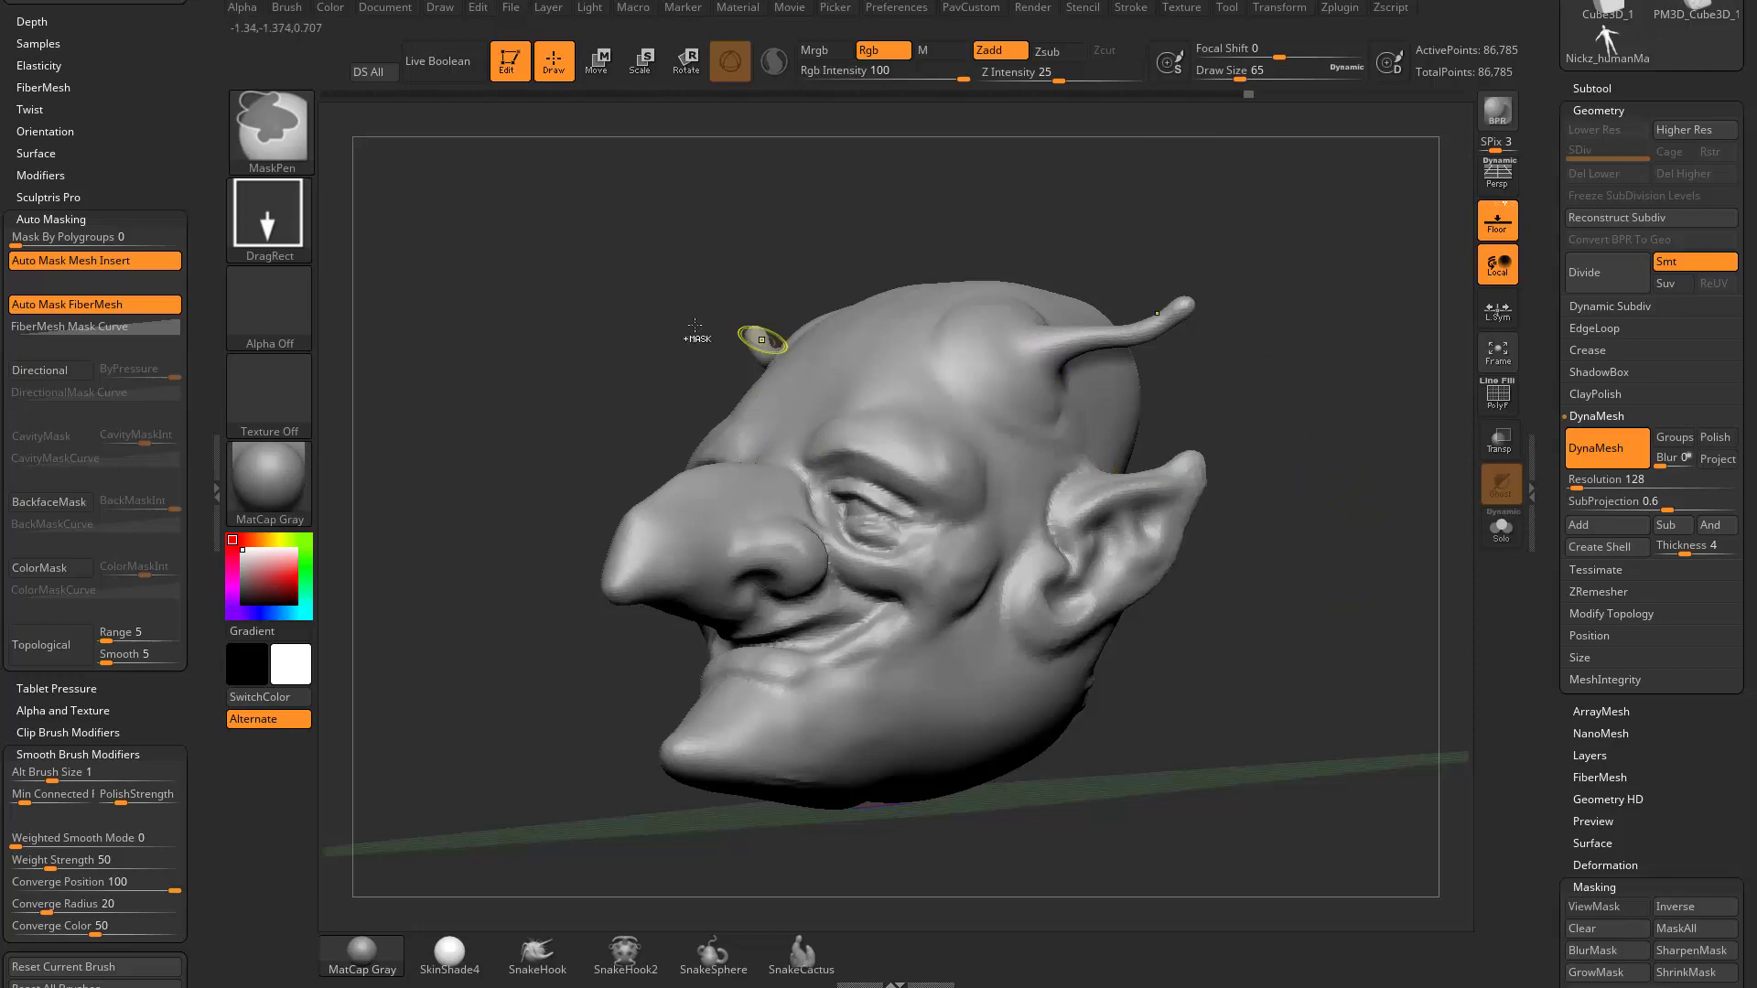
# Step: Give the MaskPen brush the star-shaped alpha and mask a star on the temple
pyautogui.click(287, 302)
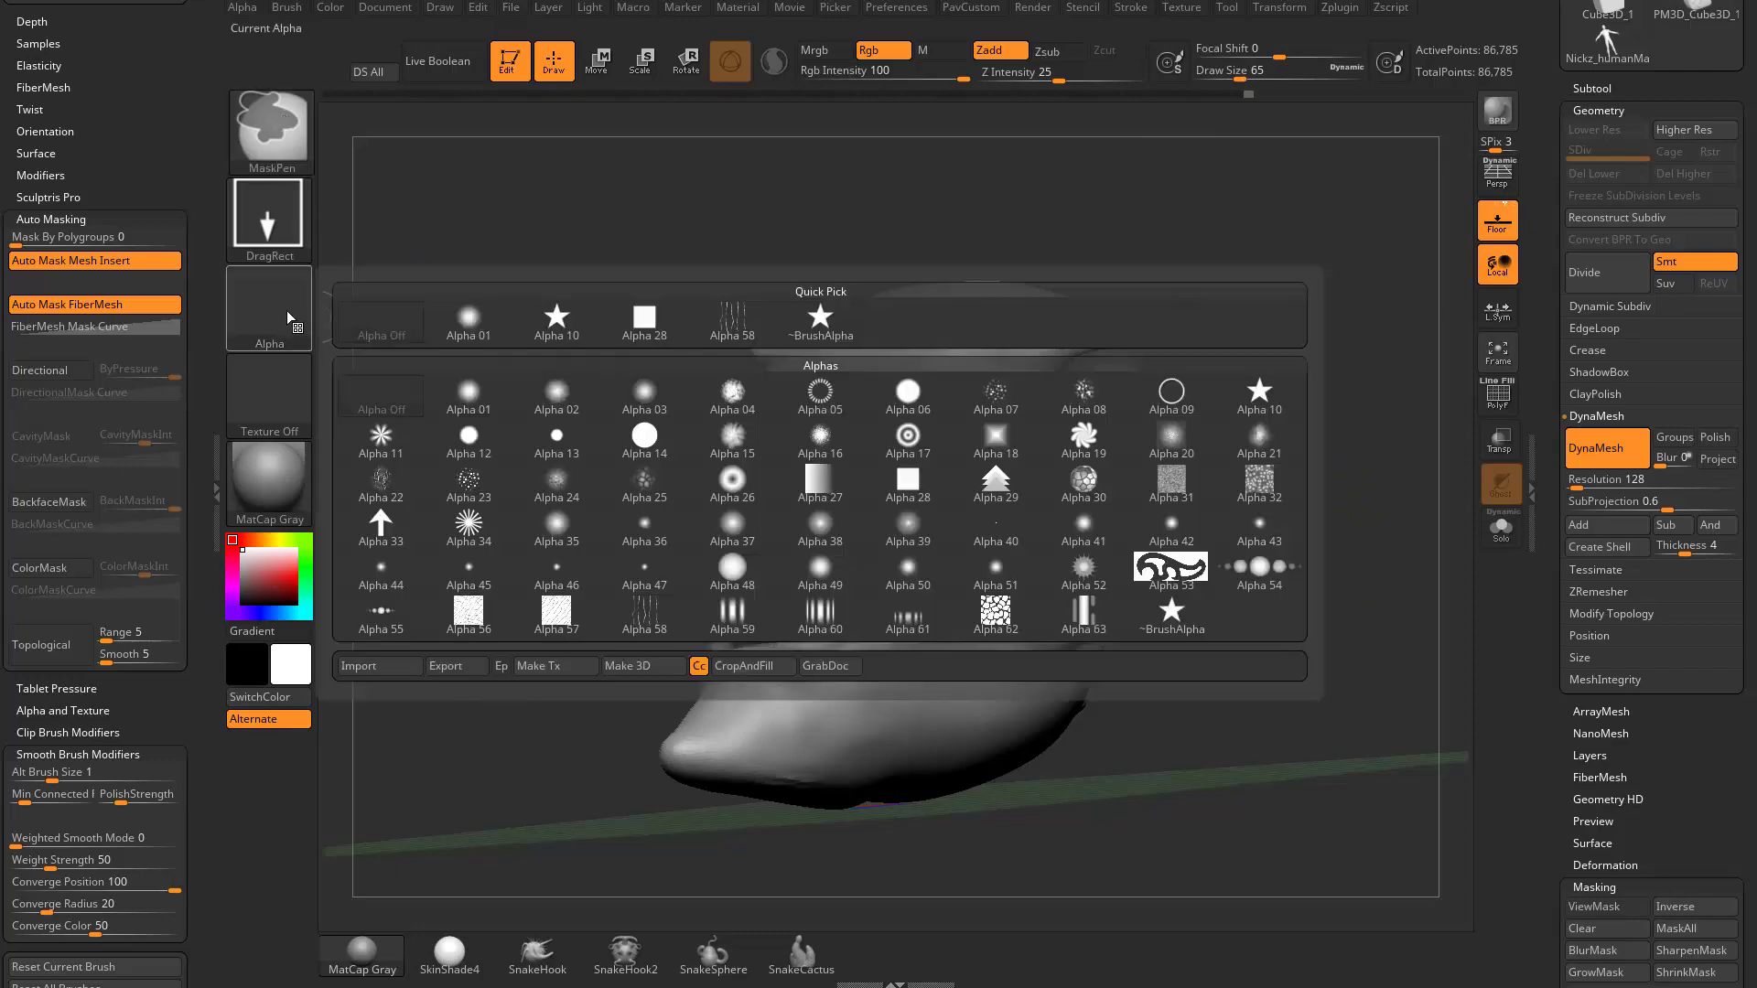
pyautogui.click(267, 327)
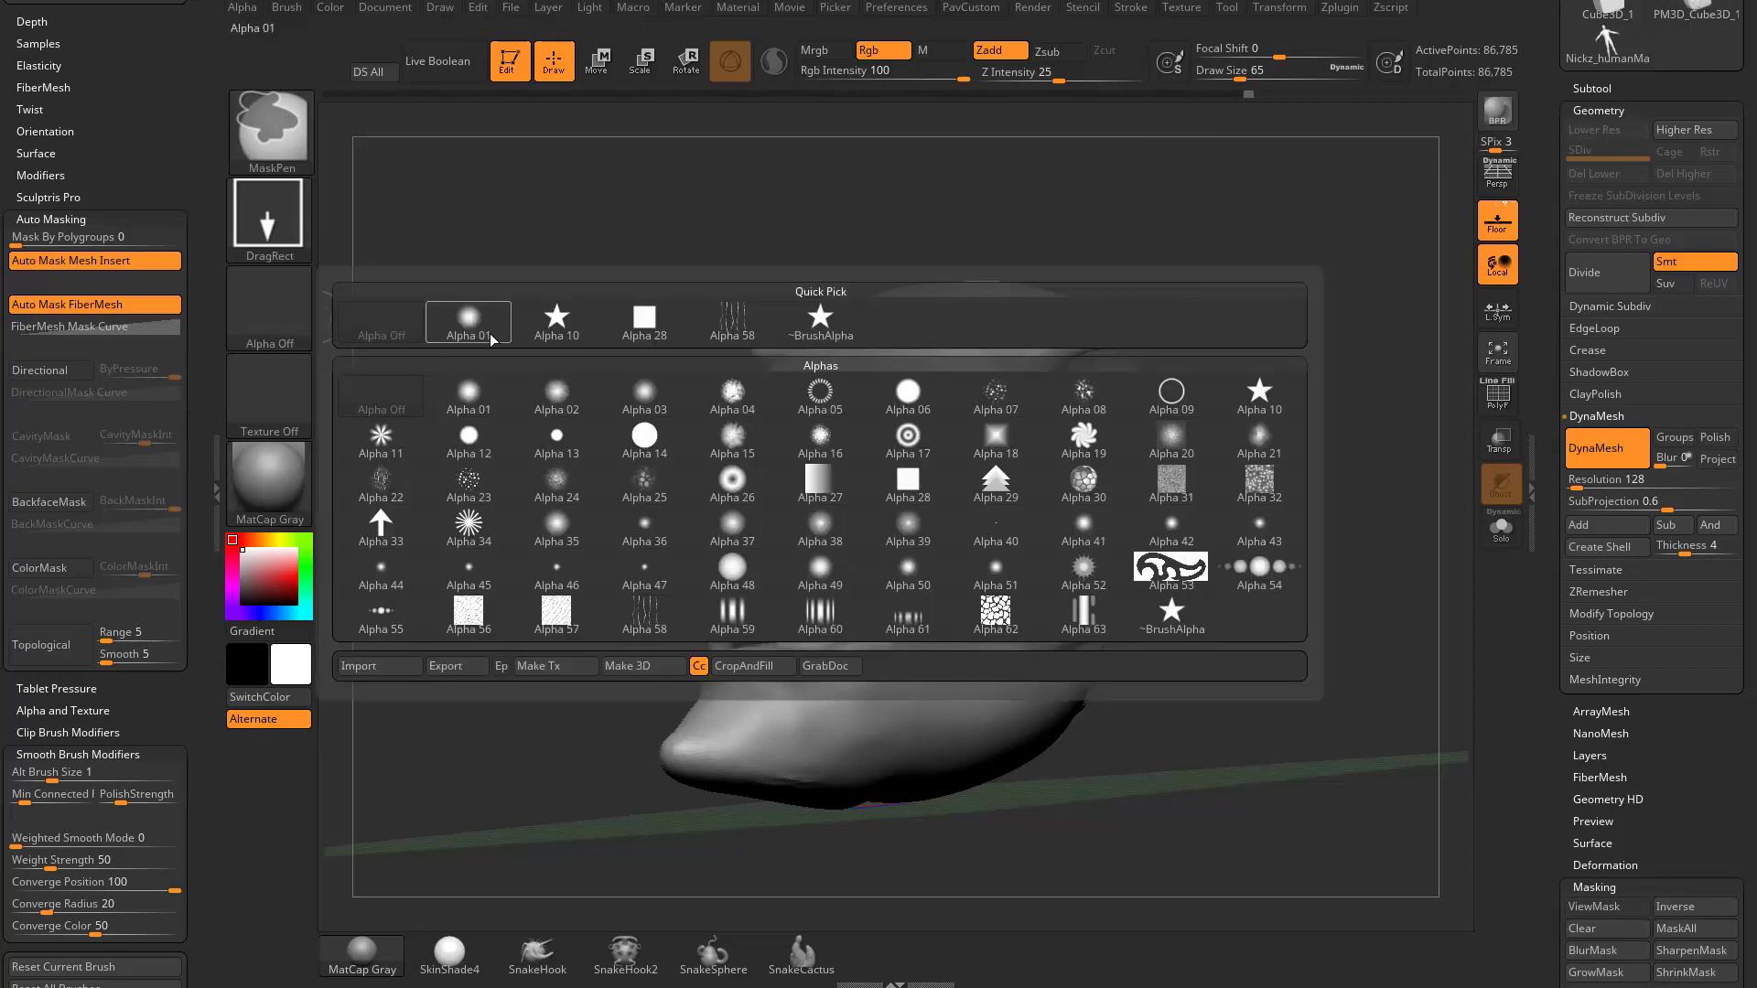
pyautogui.click(565, 318)
pyautogui.moveTo(1017, 474)
pyautogui.keyDown('ctrl'); pyautogui.mouseDown()
pyautogui.moveTo(1114, 507)
pyautogui.moveTo(1056, 449)
pyautogui.mouseUp(); pyautogui.keyUp('ctrl')
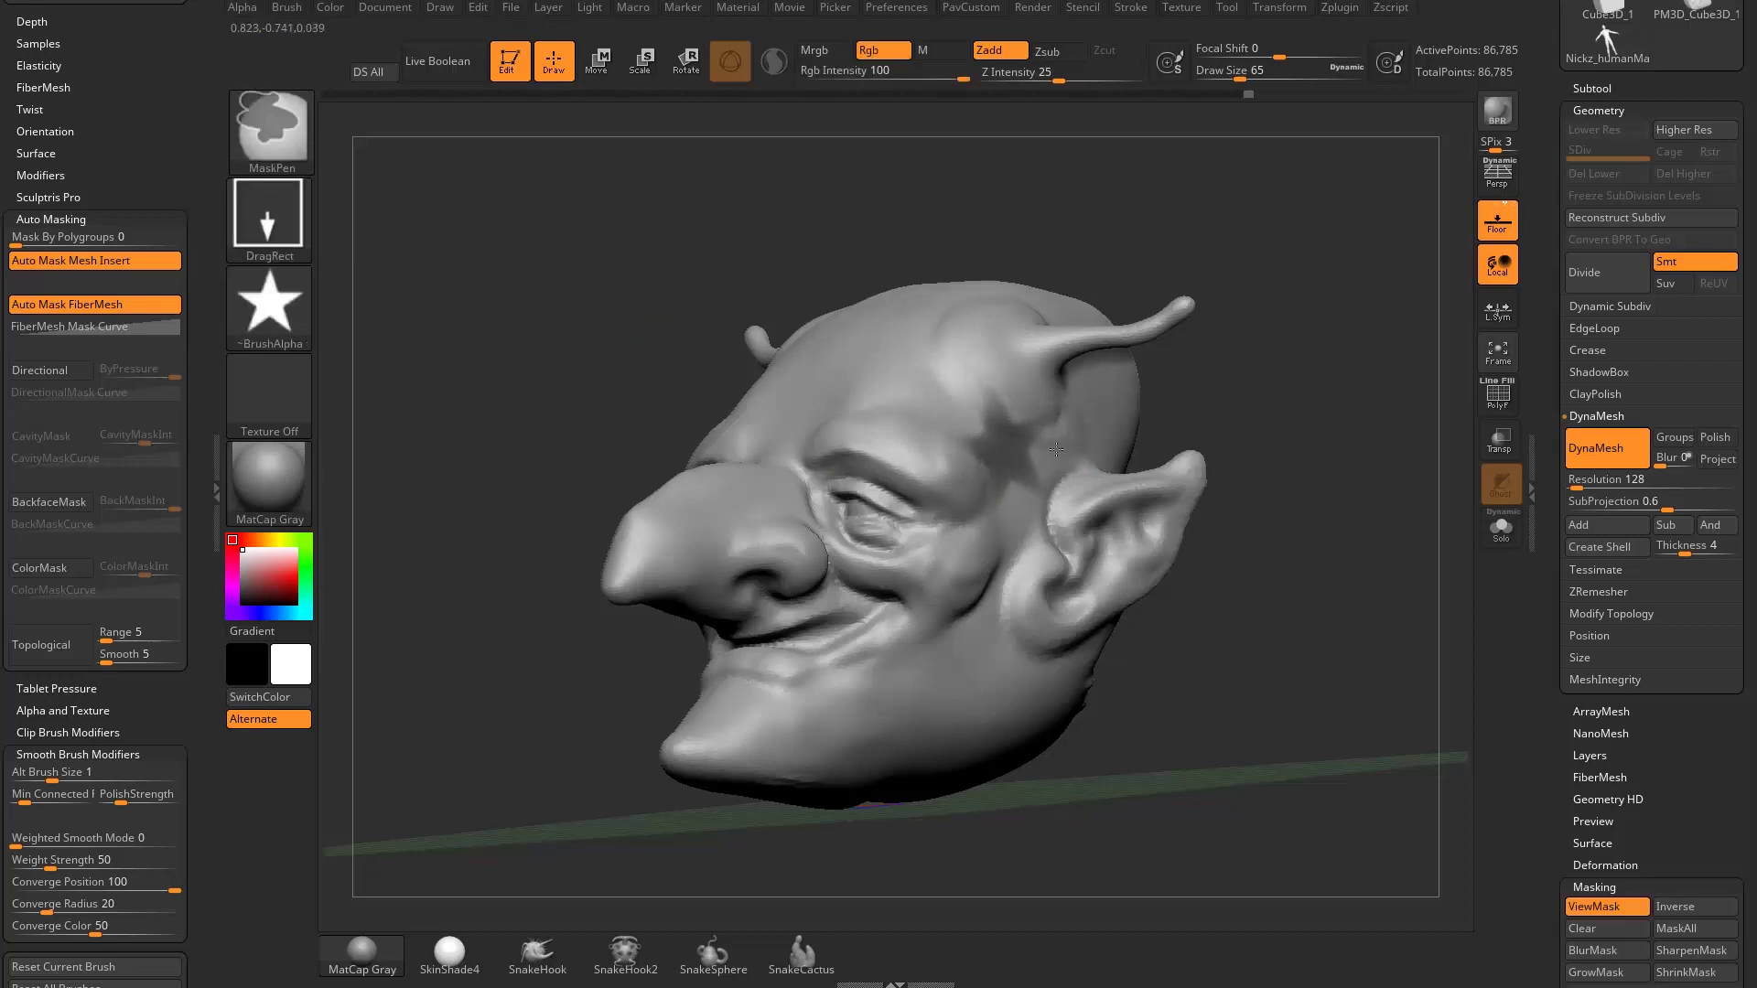
# Step: Mask more stars of varying size around the horn base, forehead, cheek and jaw, and inspect them up close
pyautogui.keyDown('ctrl'); pyautogui.moveTo(977, 409); pyautogui.dragTo(1082, 408); pyautogui.keyUp('ctrl')
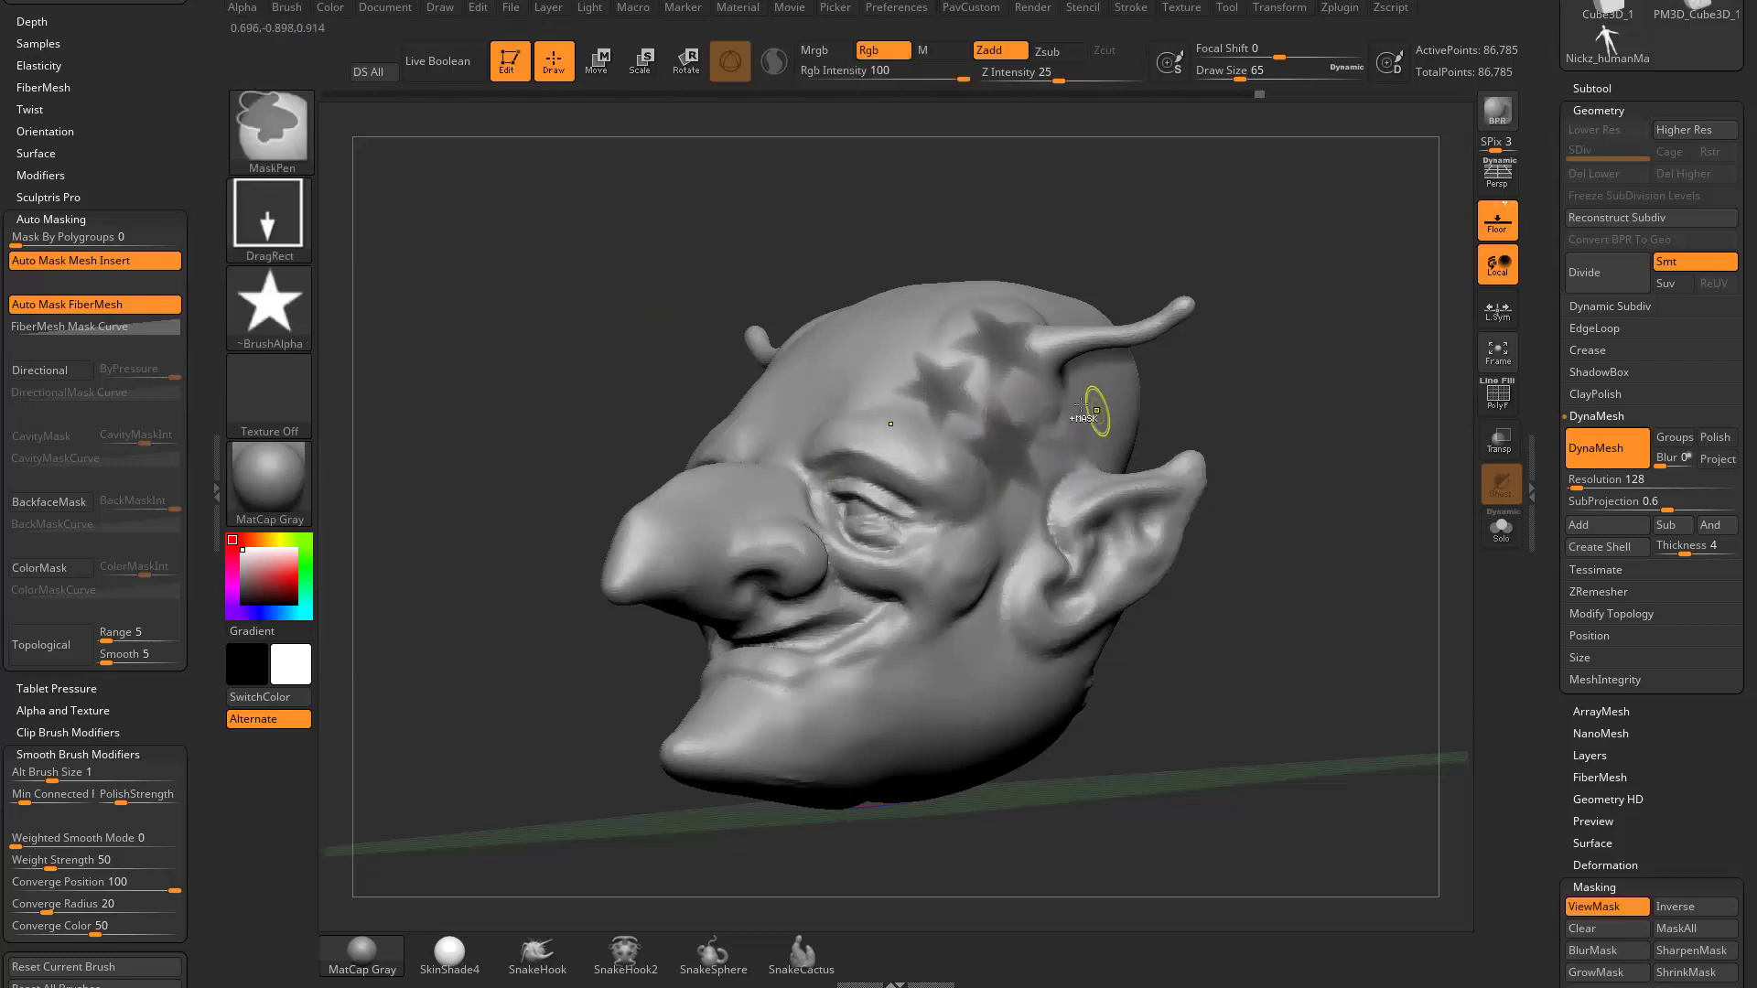
pyautogui.moveTo(1036, 542)
pyautogui.keyDown('ctrl'); pyautogui.mouseDown()
pyautogui.moveTo(933, 690)
pyautogui.moveTo(1016, 693)
pyautogui.mouseUp(); pyautogui.keyUp('ctrl')
pyautogui.moveTo(1372, 539)
pyautogui.mouseDown()
pyautogui.moveTo(1372, 576)
pyautogui.moveTo(1385, 516)
pyautogui.moveTo(1299, 494)
pyautogui.mouseUp()
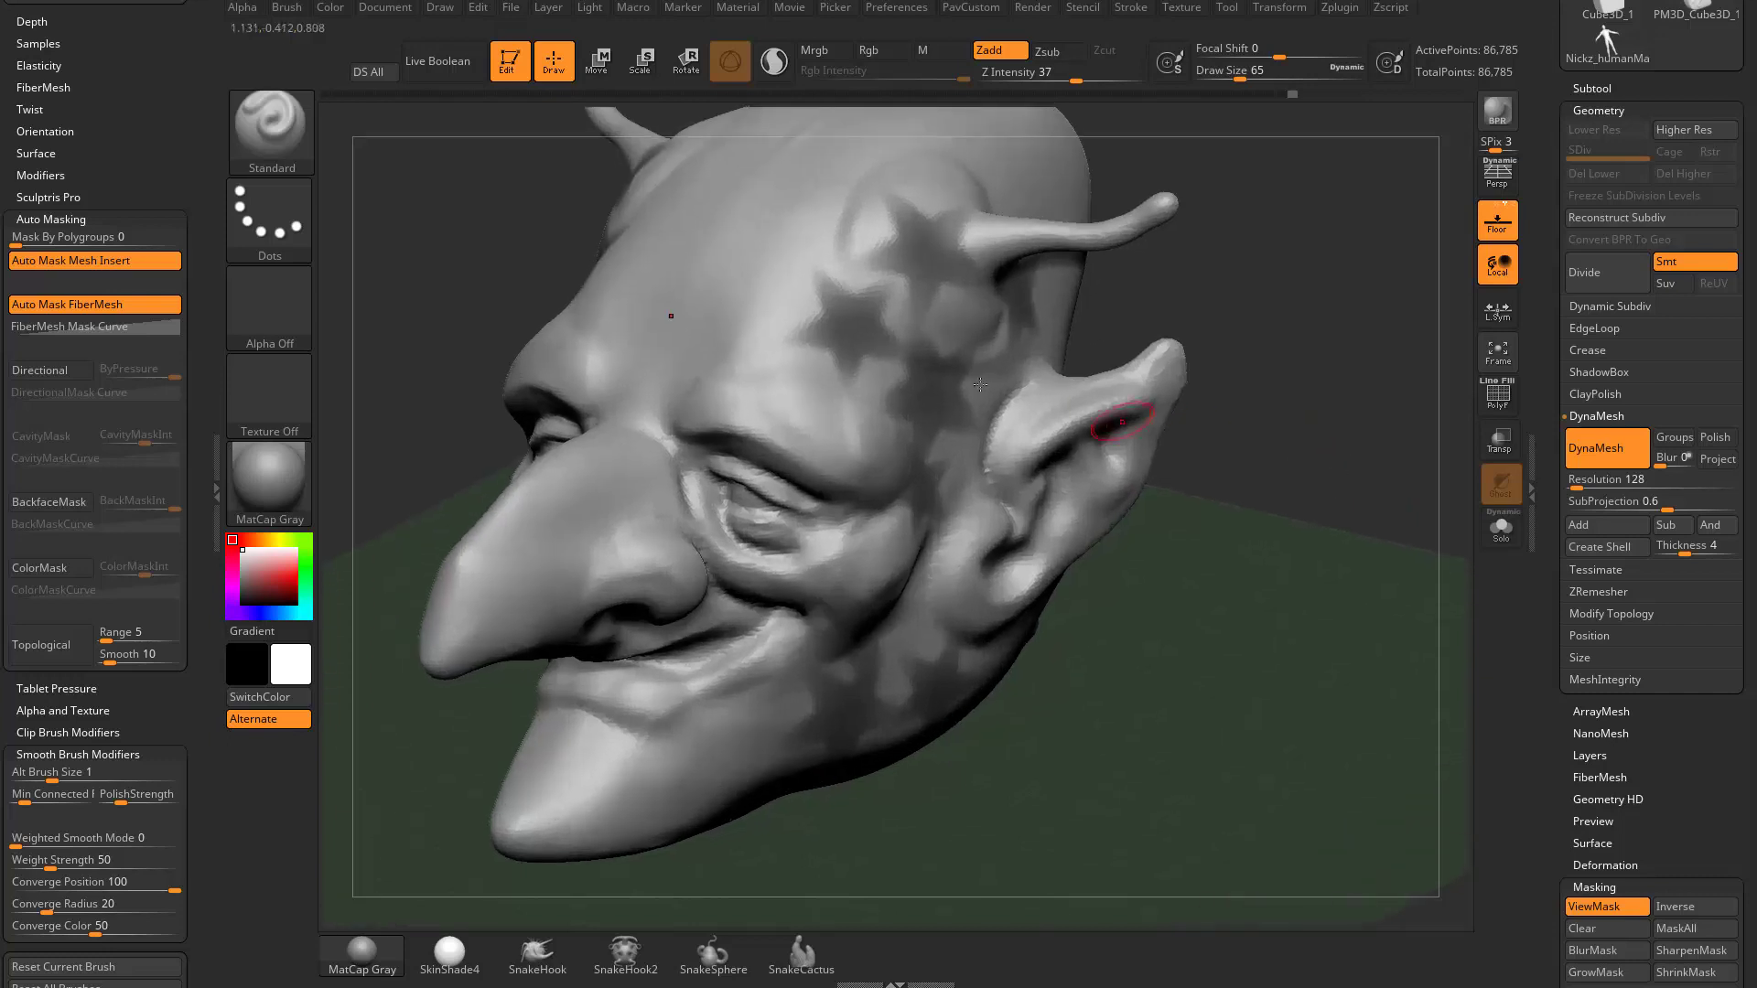
# Step: Remove the star masks from the head and set the MaskPen brush's focal shift to -100
pyautogui.hotkey('ctrl', 'h')
pyautogui.moveTo(1345, 360); pyautogui.dragTo(1308, 383)
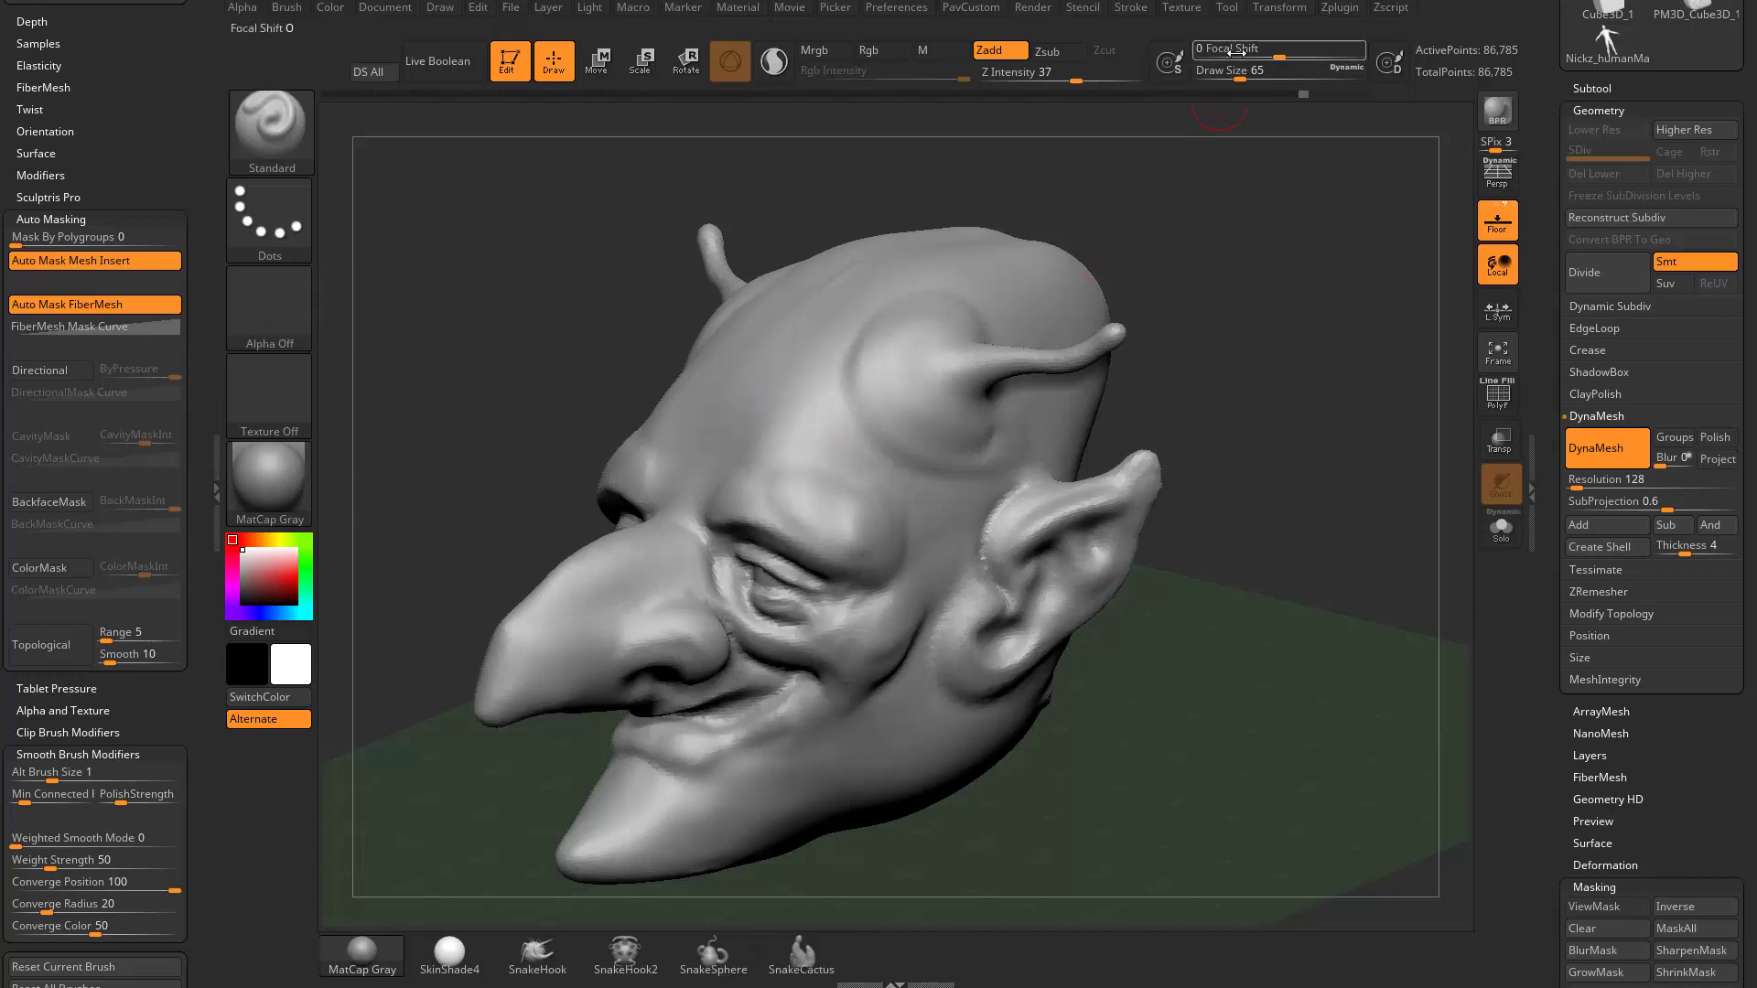
pyautogui.press('ctrl')
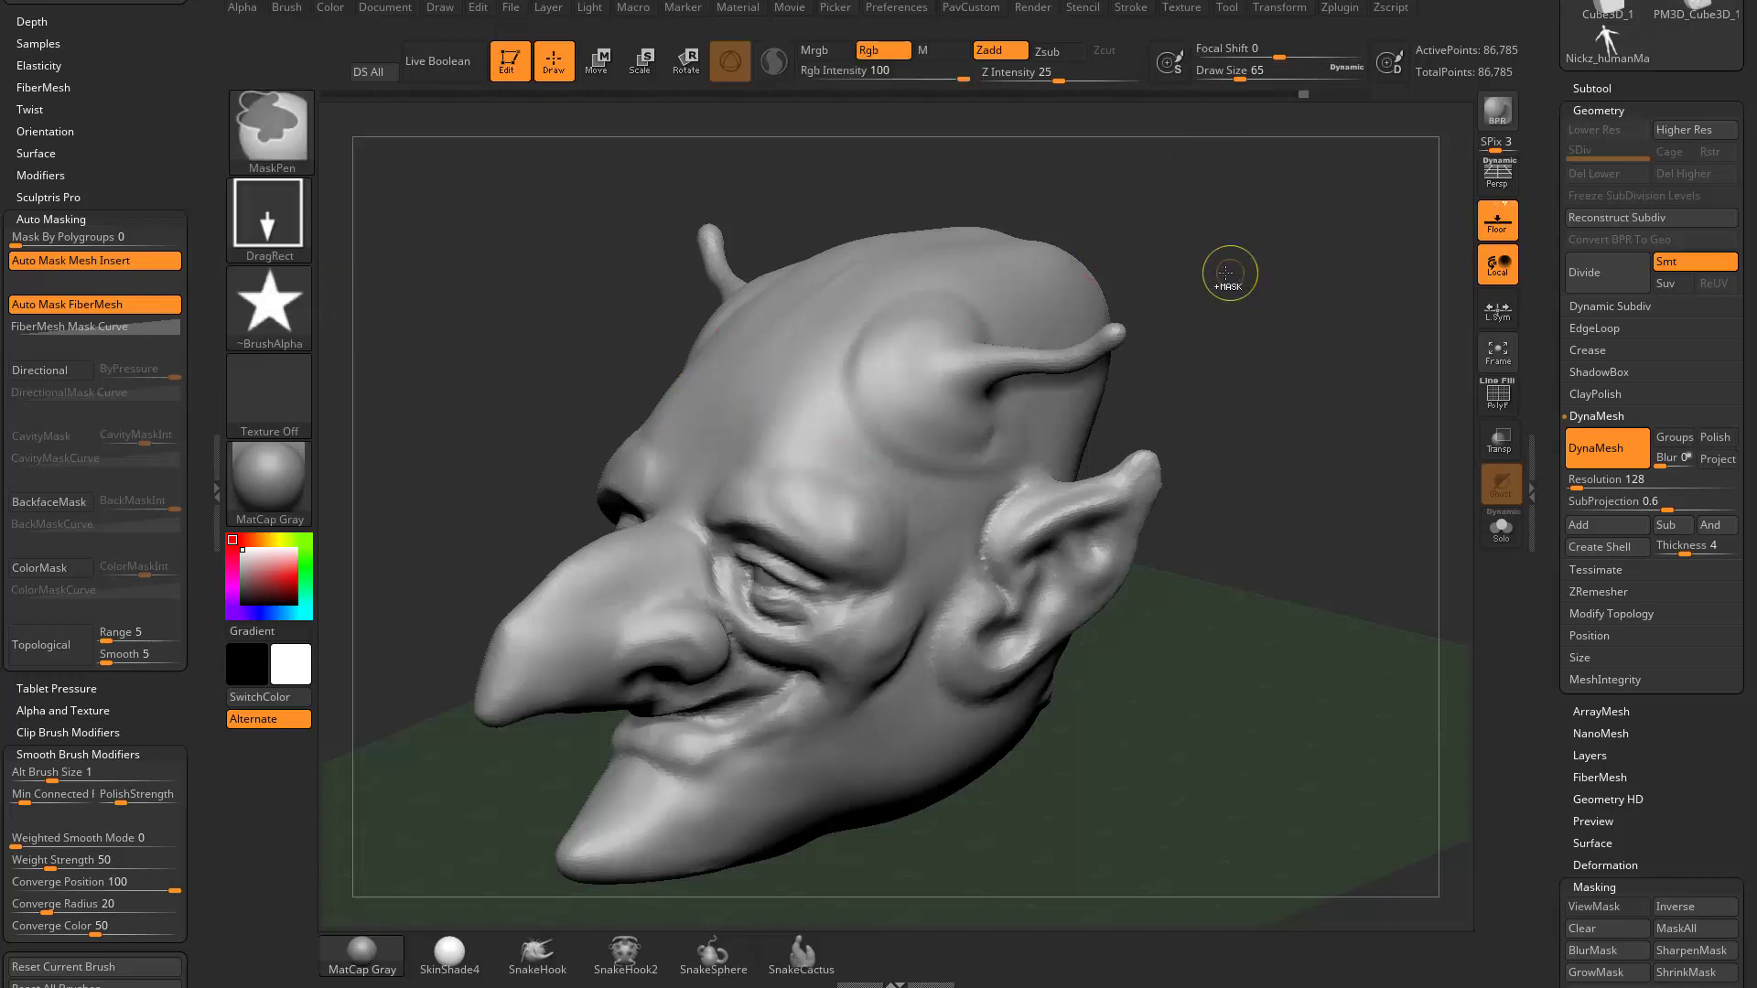
pyautogui.moveTo(1268, 53)
pyautogui.mouseDown()
pyautogui.moveTo(1244, 55)
pyautogui.moveTo(1205, 126)
pyautogui.mouseUp()
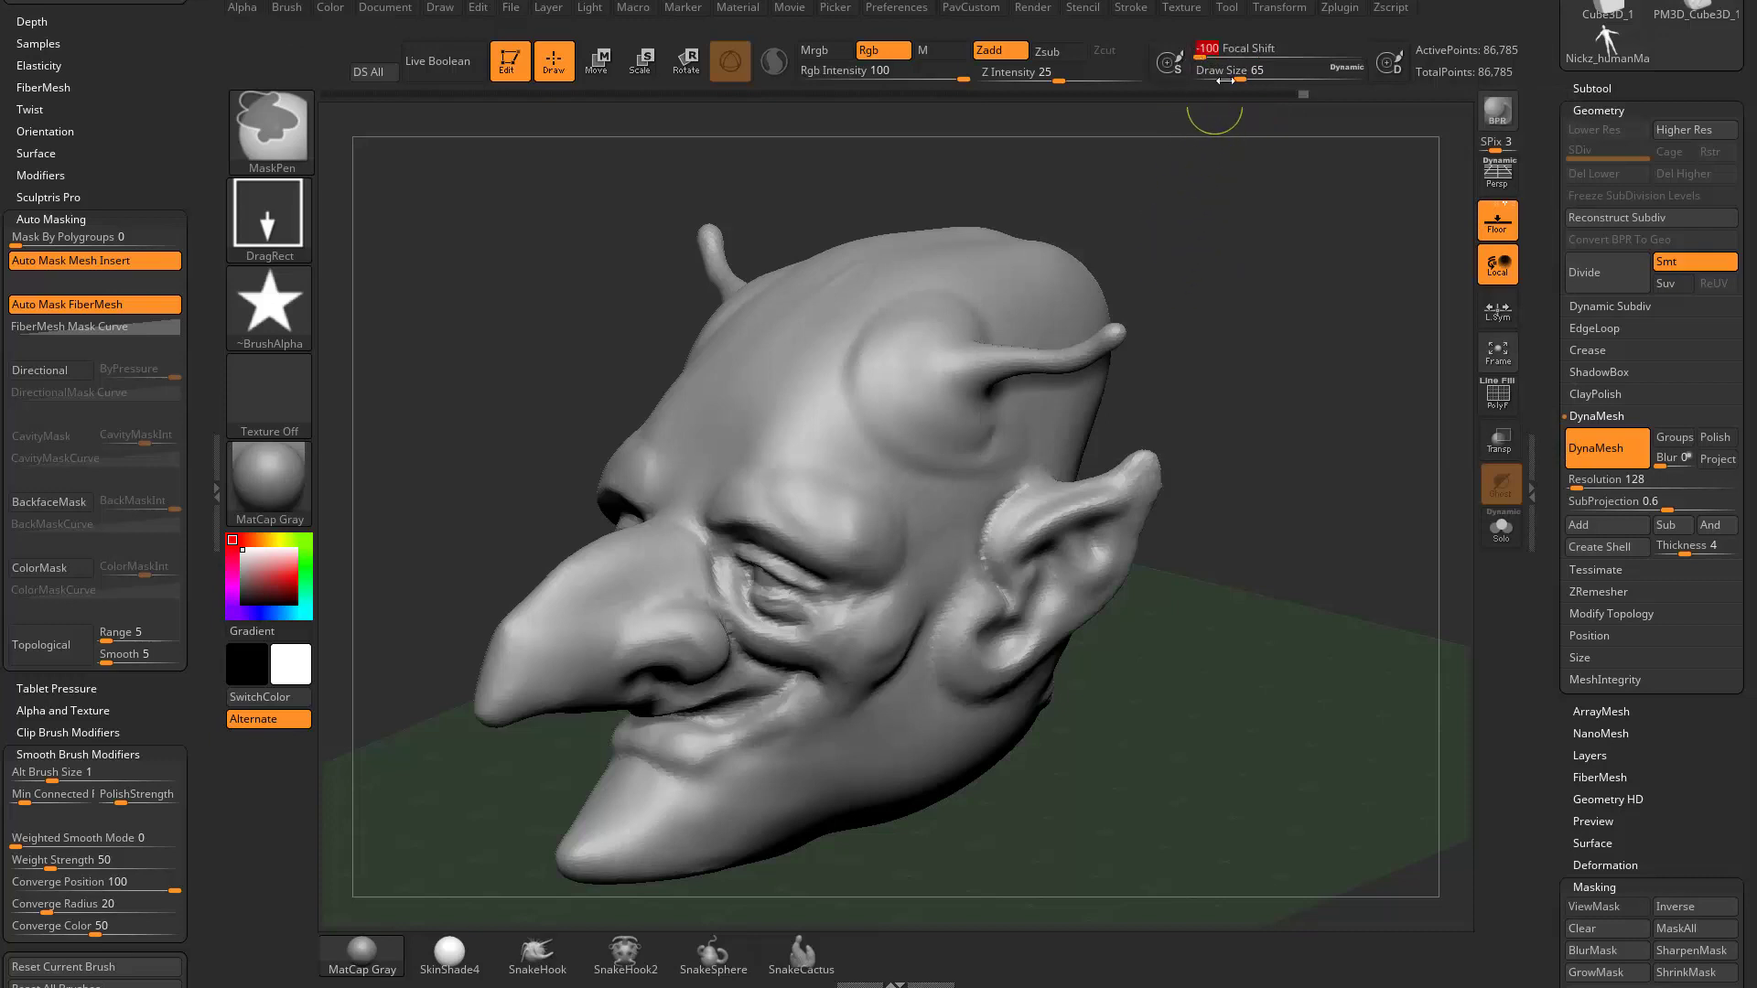
# Step: Compare focal shift settings on a brush enlarged to 305, and set the MaskPen's draw size to 234 with focal shift at -100
pyautogui.press('s')
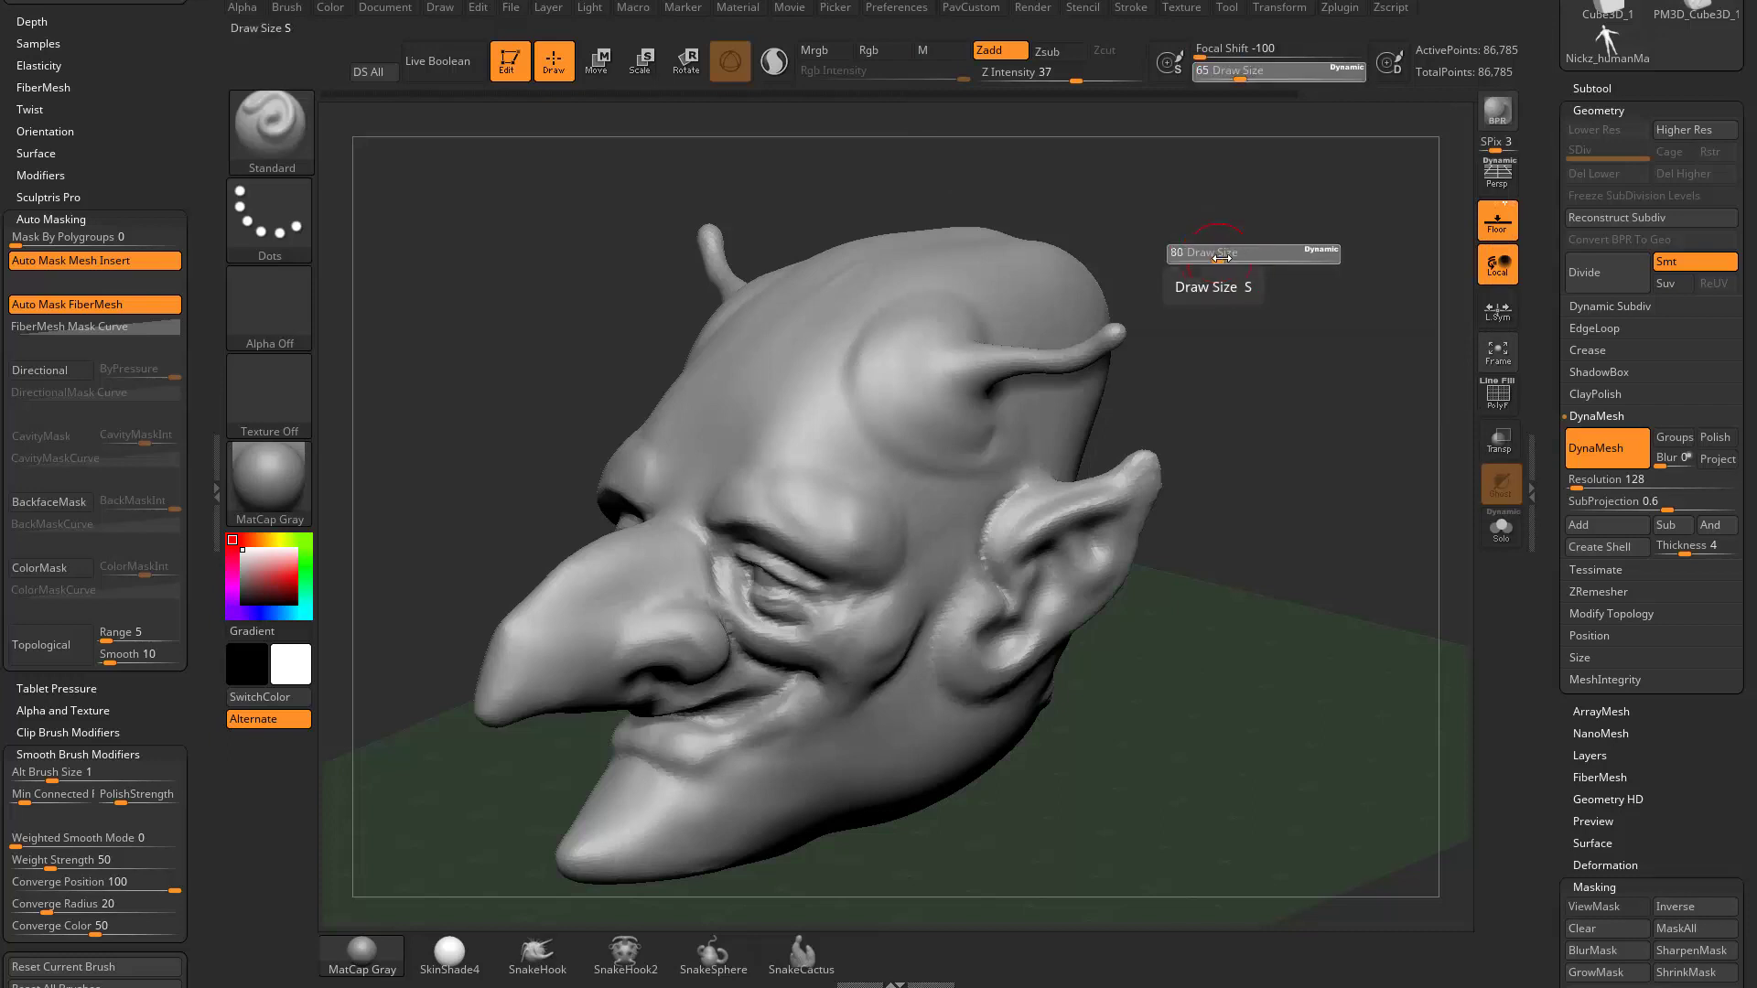
pyautogui.moveTo(1214, 257); pyautogui.dragTo(1268, 261)
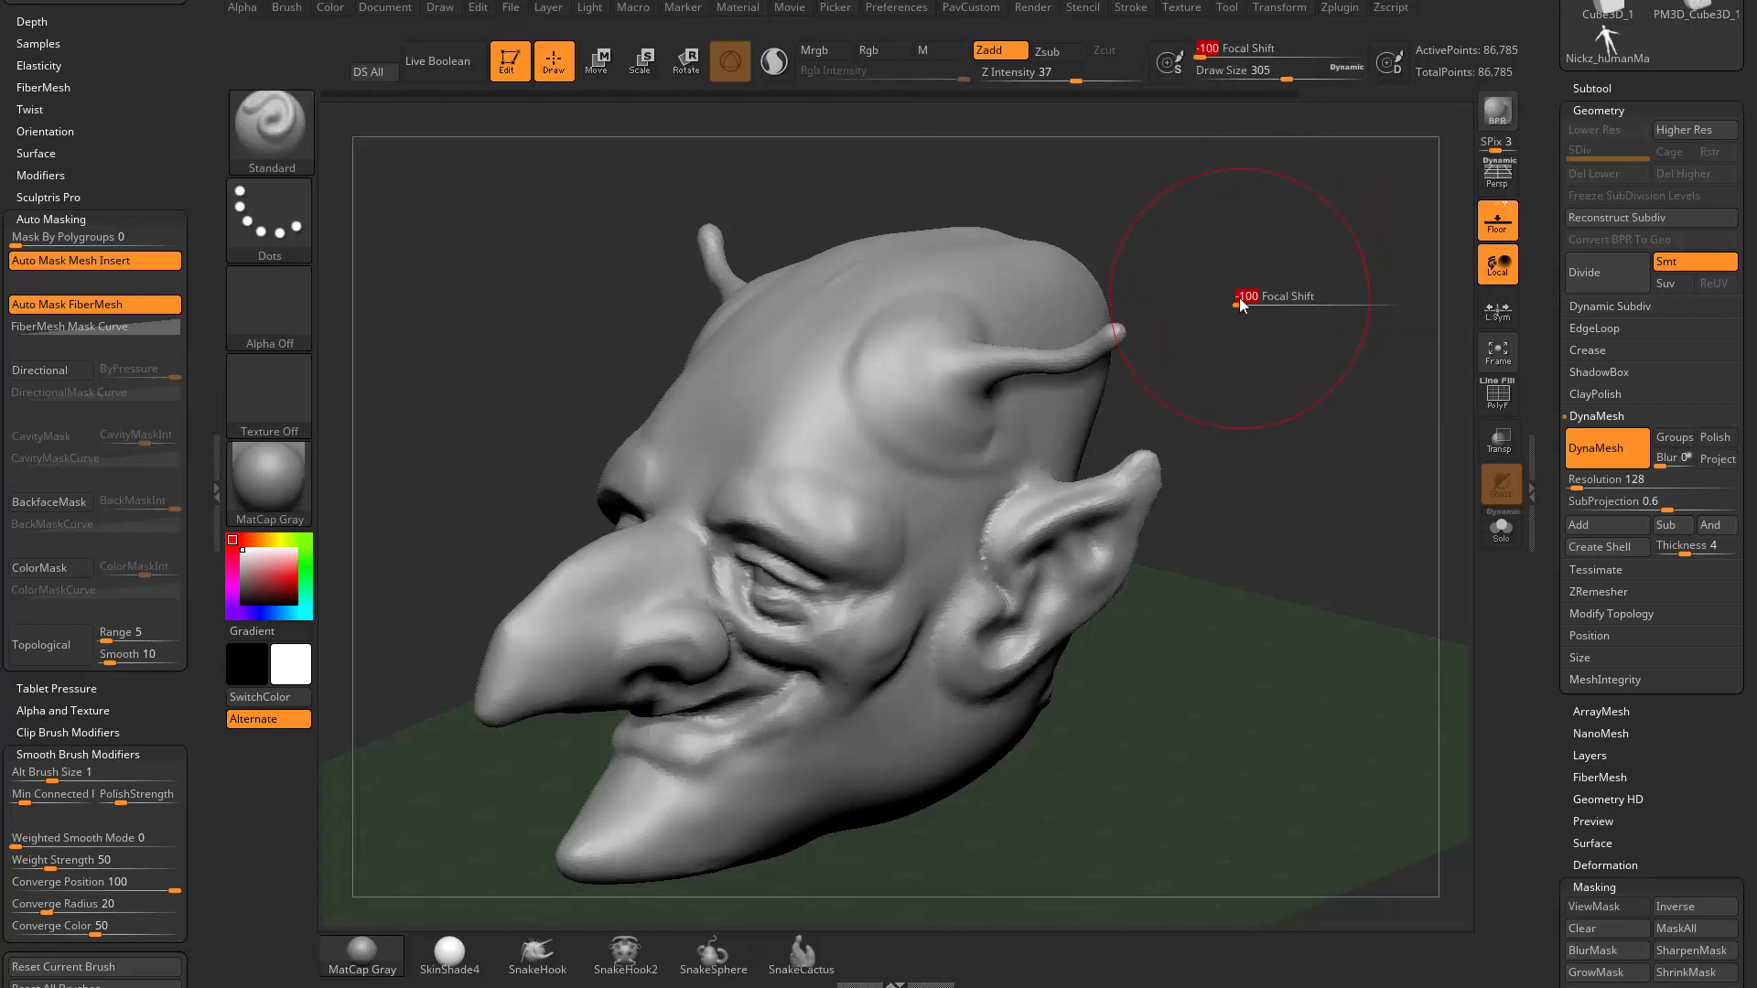
pyautogui.moveTo(1245, 303); pyautogui.dragTo(1264, 301)
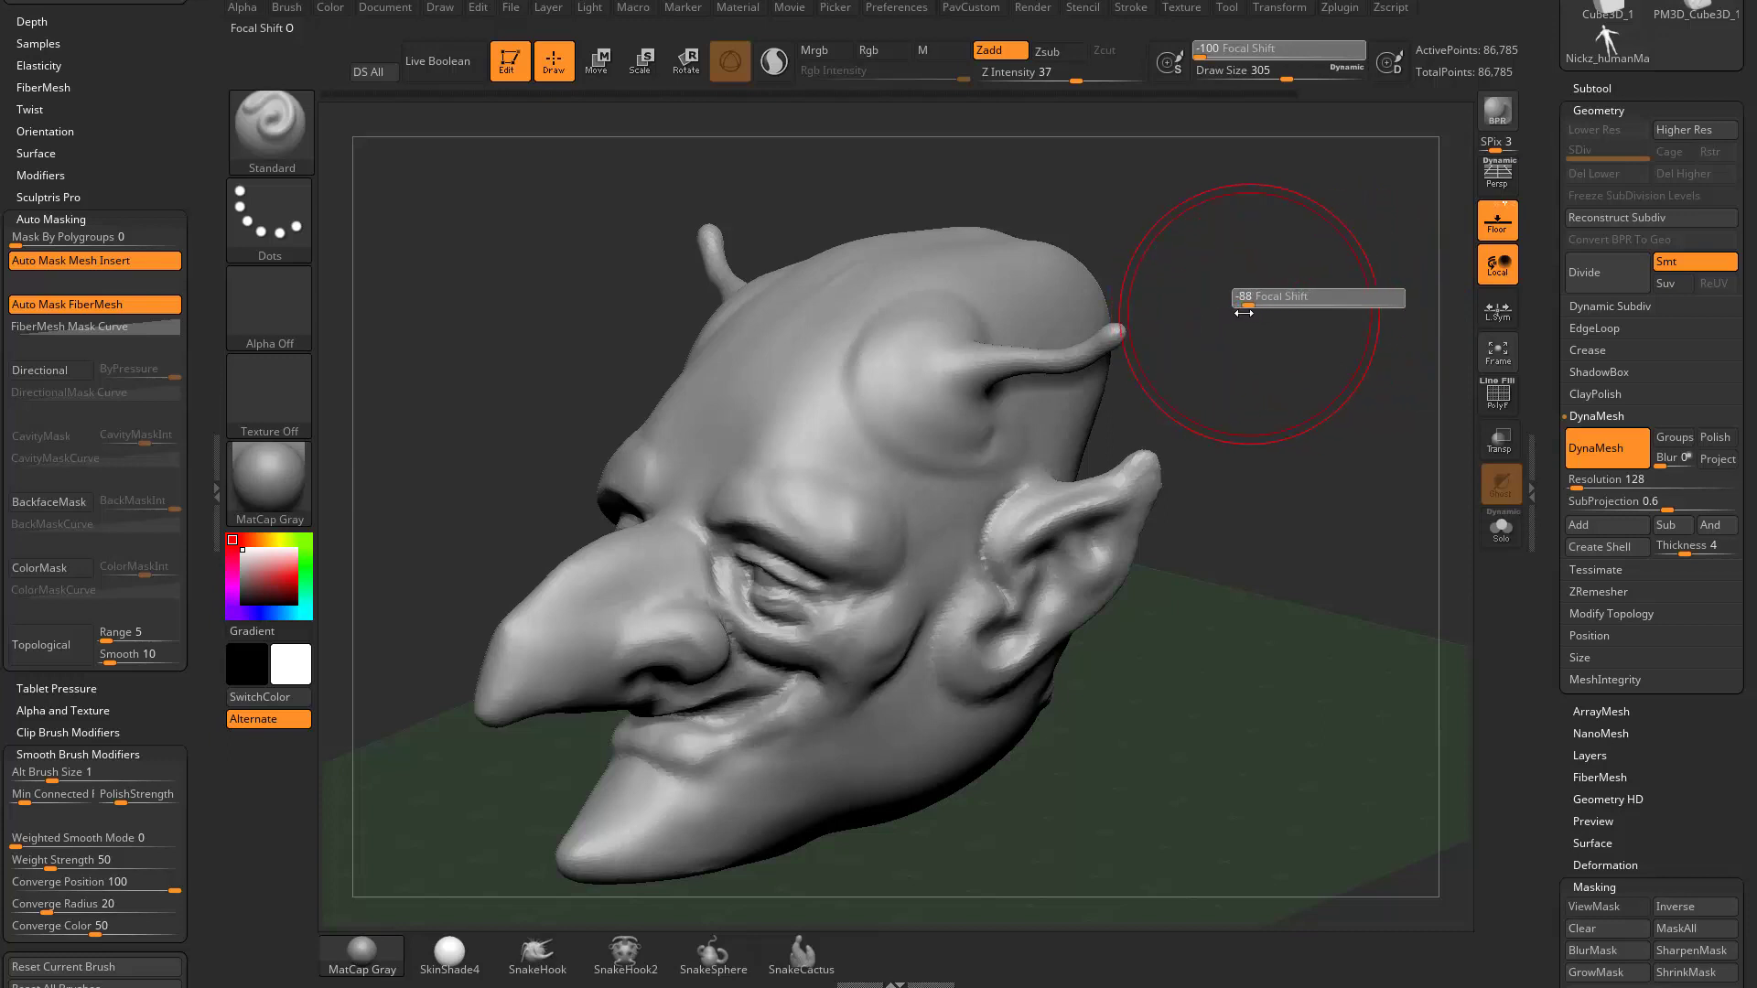
pyautogui.press('ctrl')
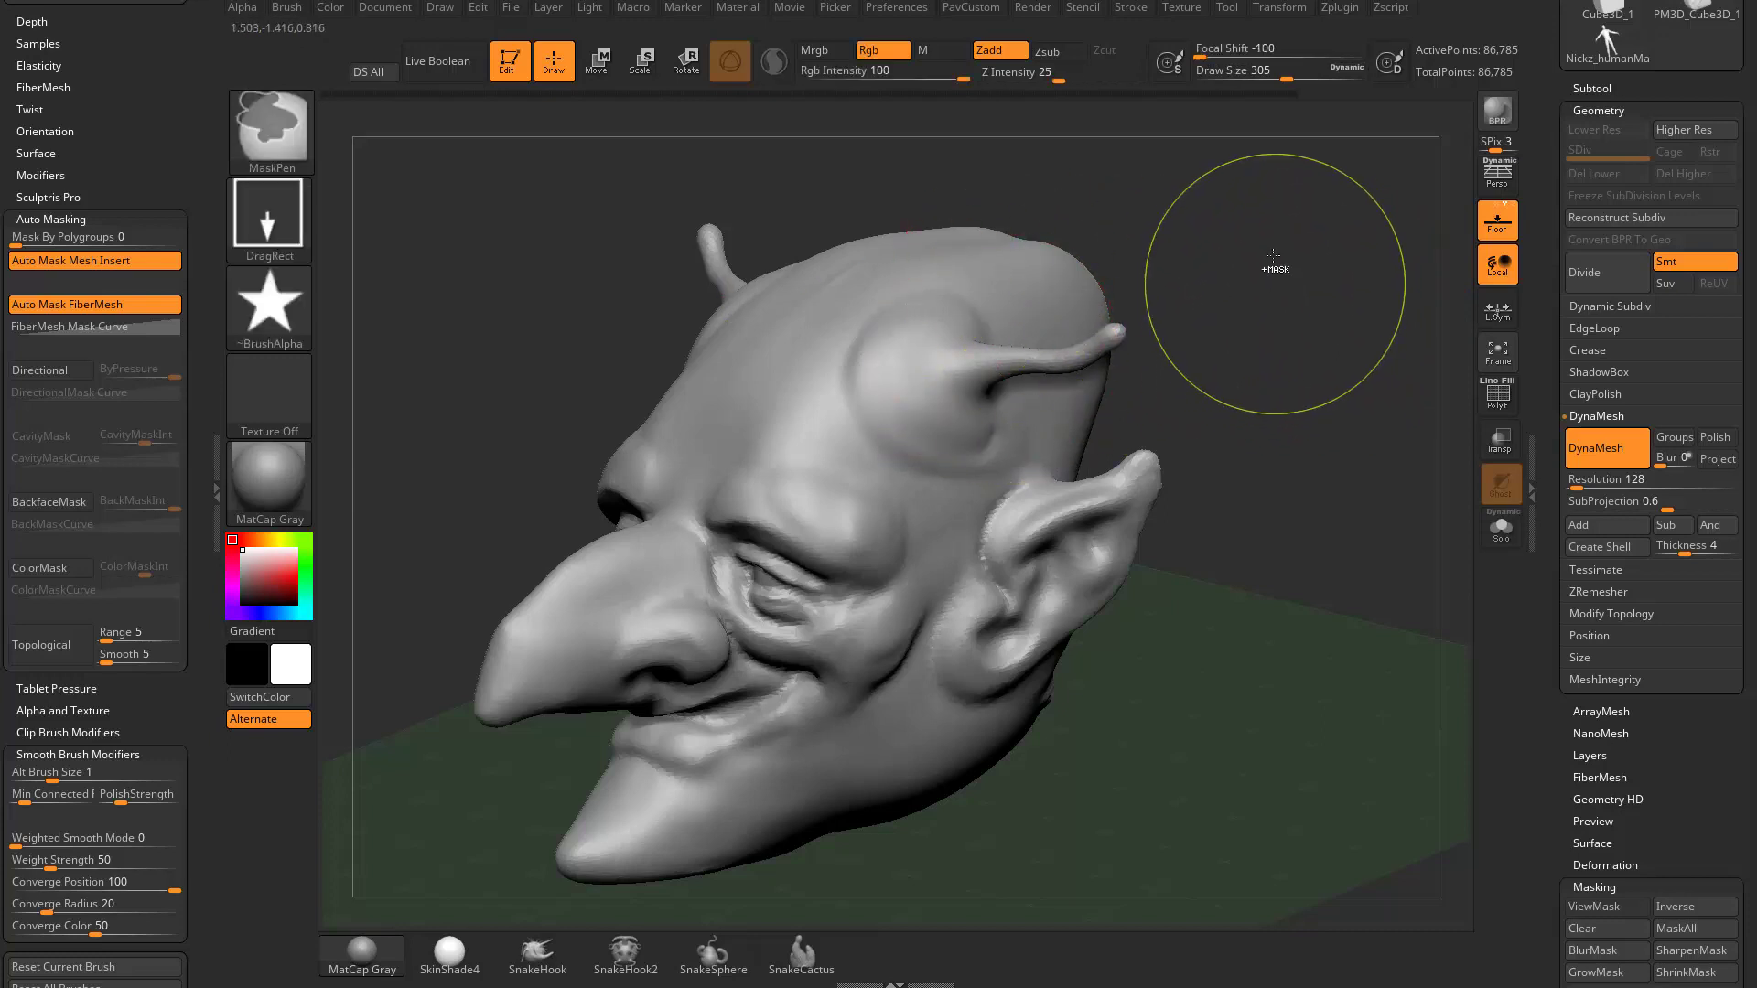
pyautogui.moveTo(1274, 77); pyautogui.dragTo(1276, 77)
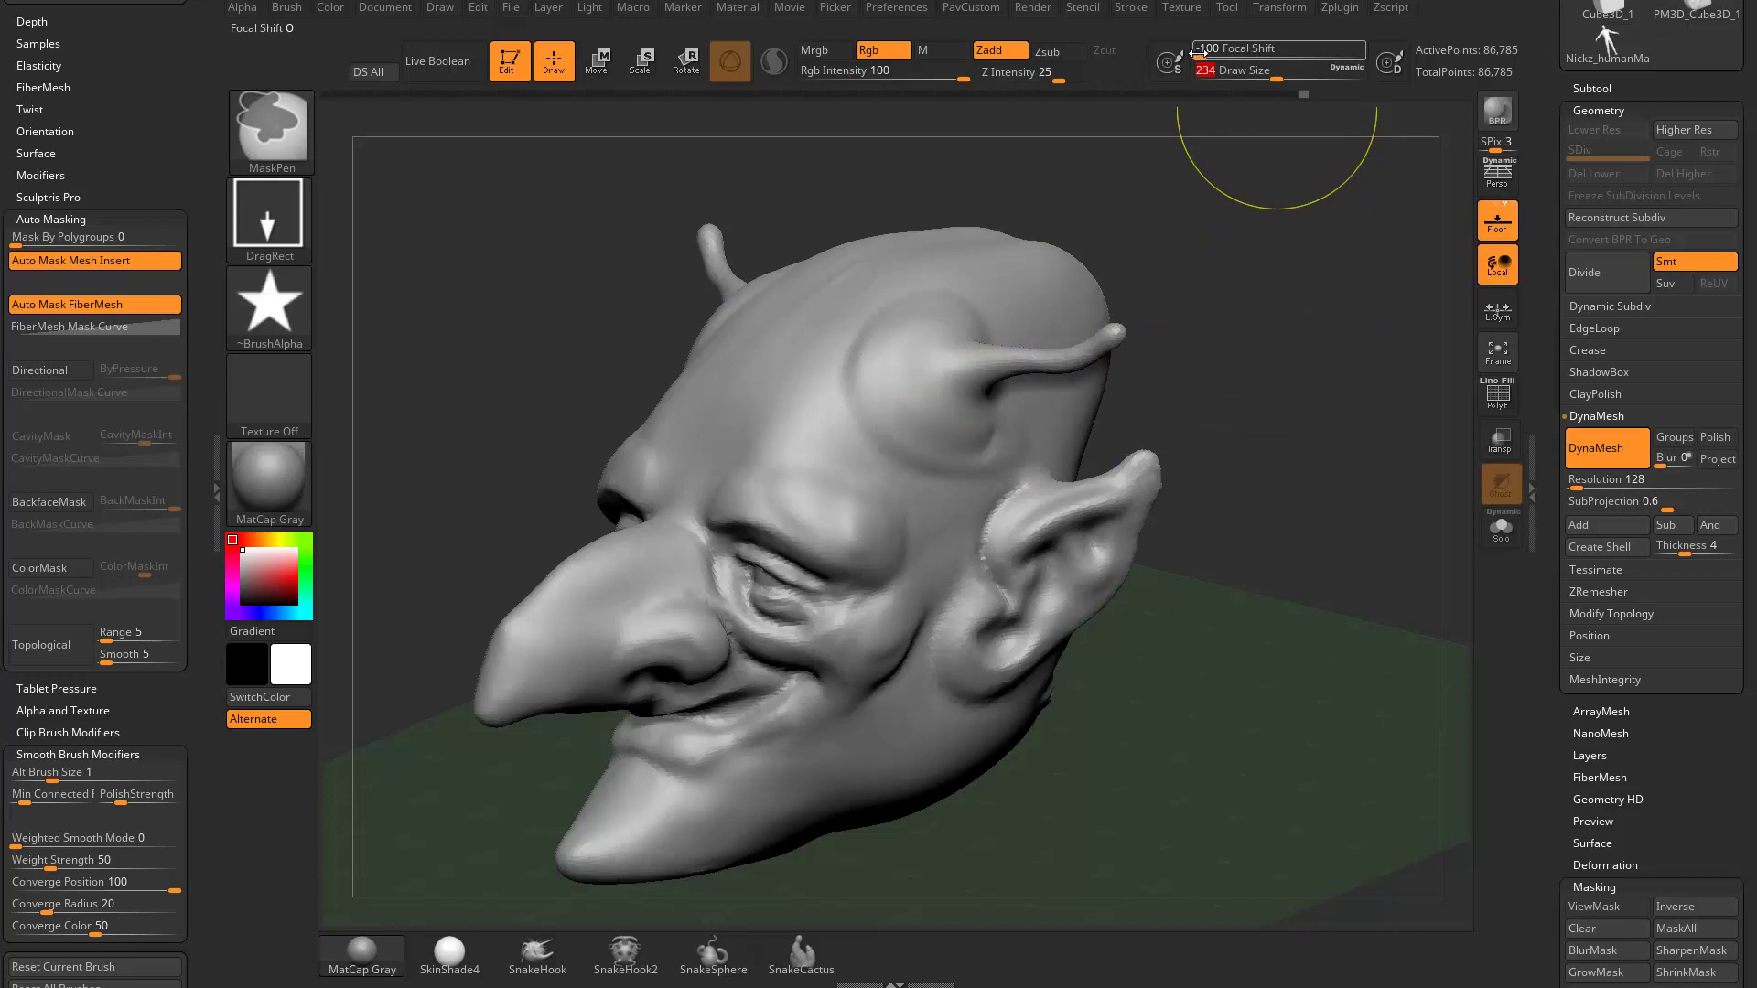
# Step: Mask sharp-edged stars on the temple below the horn, on the scalp and behind the ear
pyautogui.keyDown('ctrl'); pyautogui.moveTo(914, 446); pyautogui.dragTo(1059, 503); pyautogui.keyUp('ctrl')
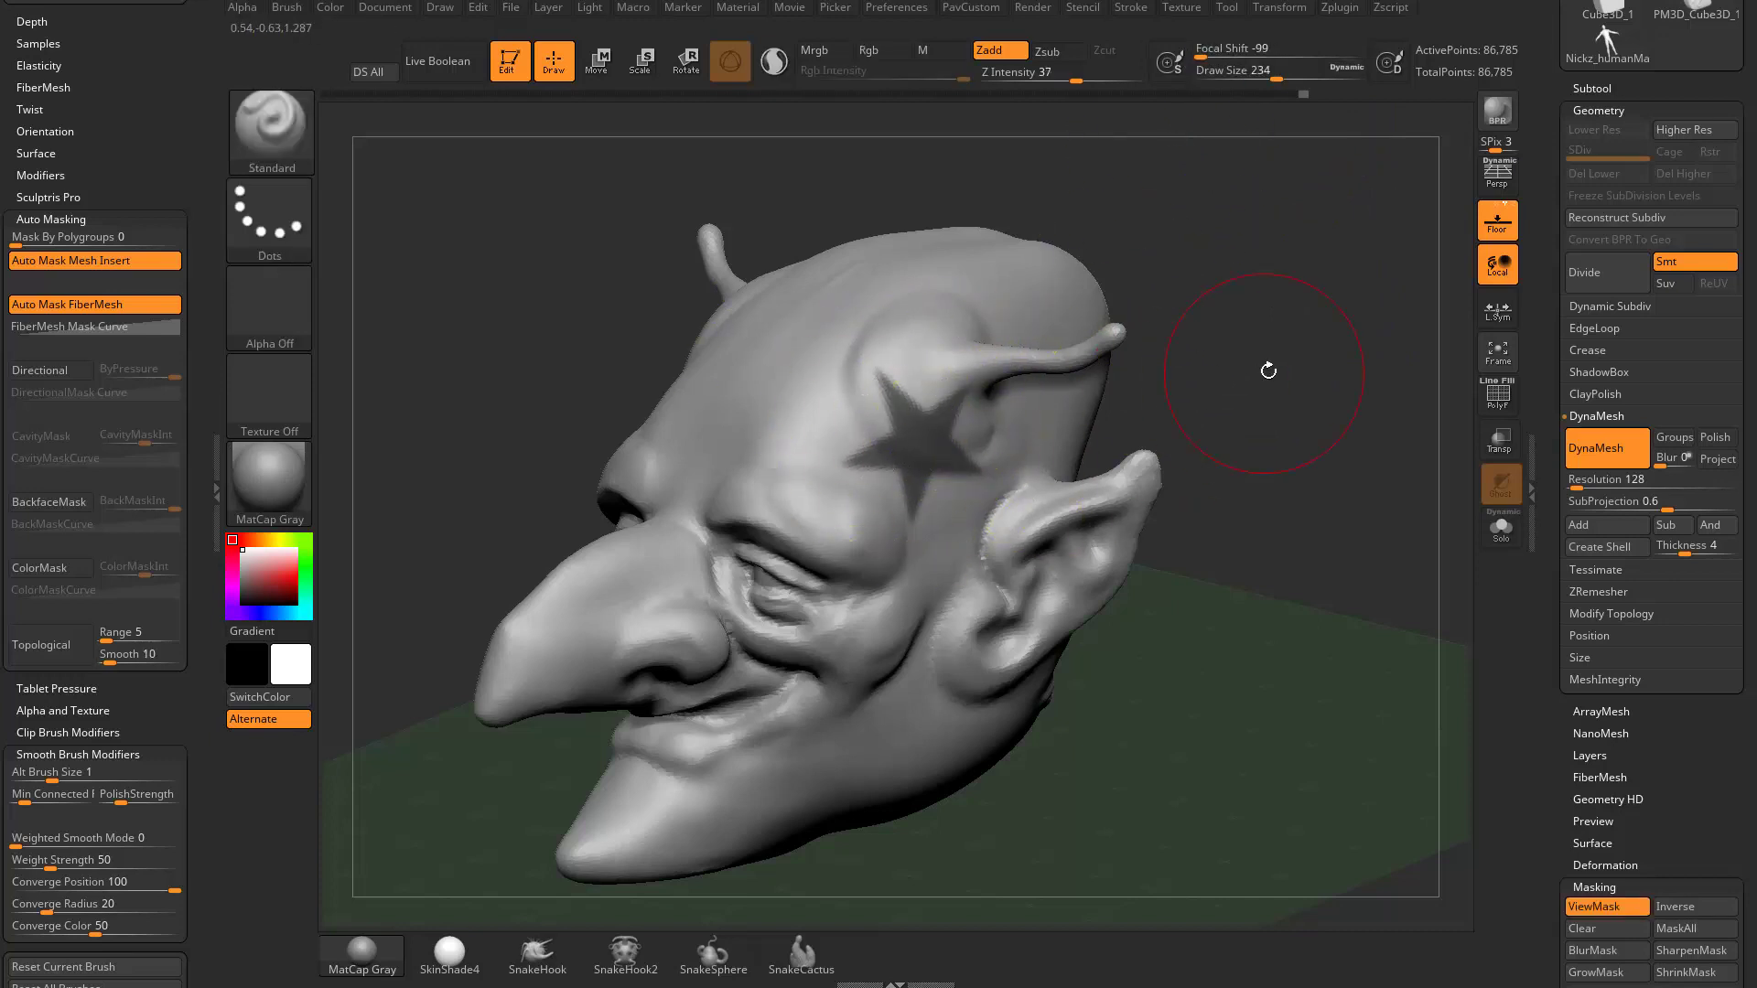
pyautogui.moveTo(1268, 371); pyautogui.dragTo(1217, 430)
pyautogui.keyDown('ctrl'); pyautogui.moveTo(1088, 302); pyautogui.dragTo(1254, 338); pyautogui.keyUp('ctrl')
pyautogui.keyDown('ctrl'); pyautogui.moveTo(1206, 410); pyautogui.dragTo(1281, 453); pyautogui.keyUp('ctrl')
pyautogui.moveTo(1143, 197); pyautogui.dragTo(1255, 280)
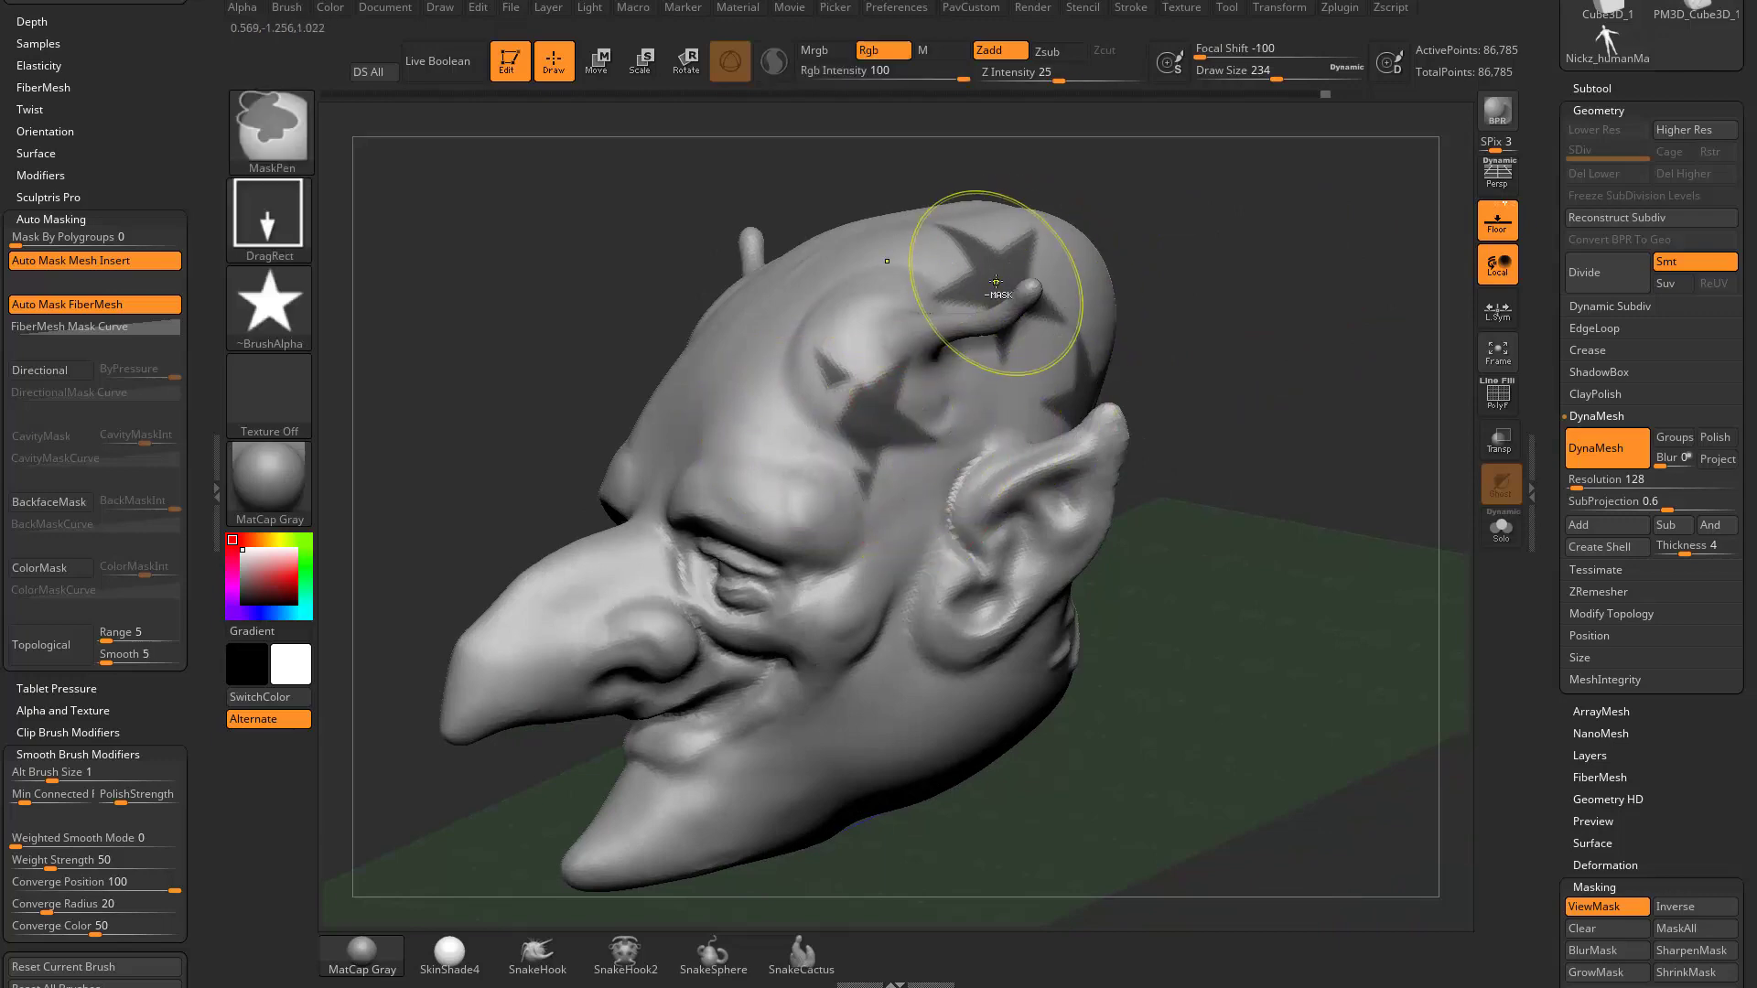
# Step: Unmask a smaller star in the centre of the scalp star and of the star behind the ear
pyautogui.keyDown('ctrl'); pyautogui.keyDown('alt'); pyautogui.moveTo(994, 280); pyautogui.dragTo(1000, 298); pyautogui.keyUp('alt'); pyautogui.keyUp('ctrl')
pyautogui.moveTo(1281, 373); pyautogui.dragTo(1218, 381)
pyautogui.press('ctrl')
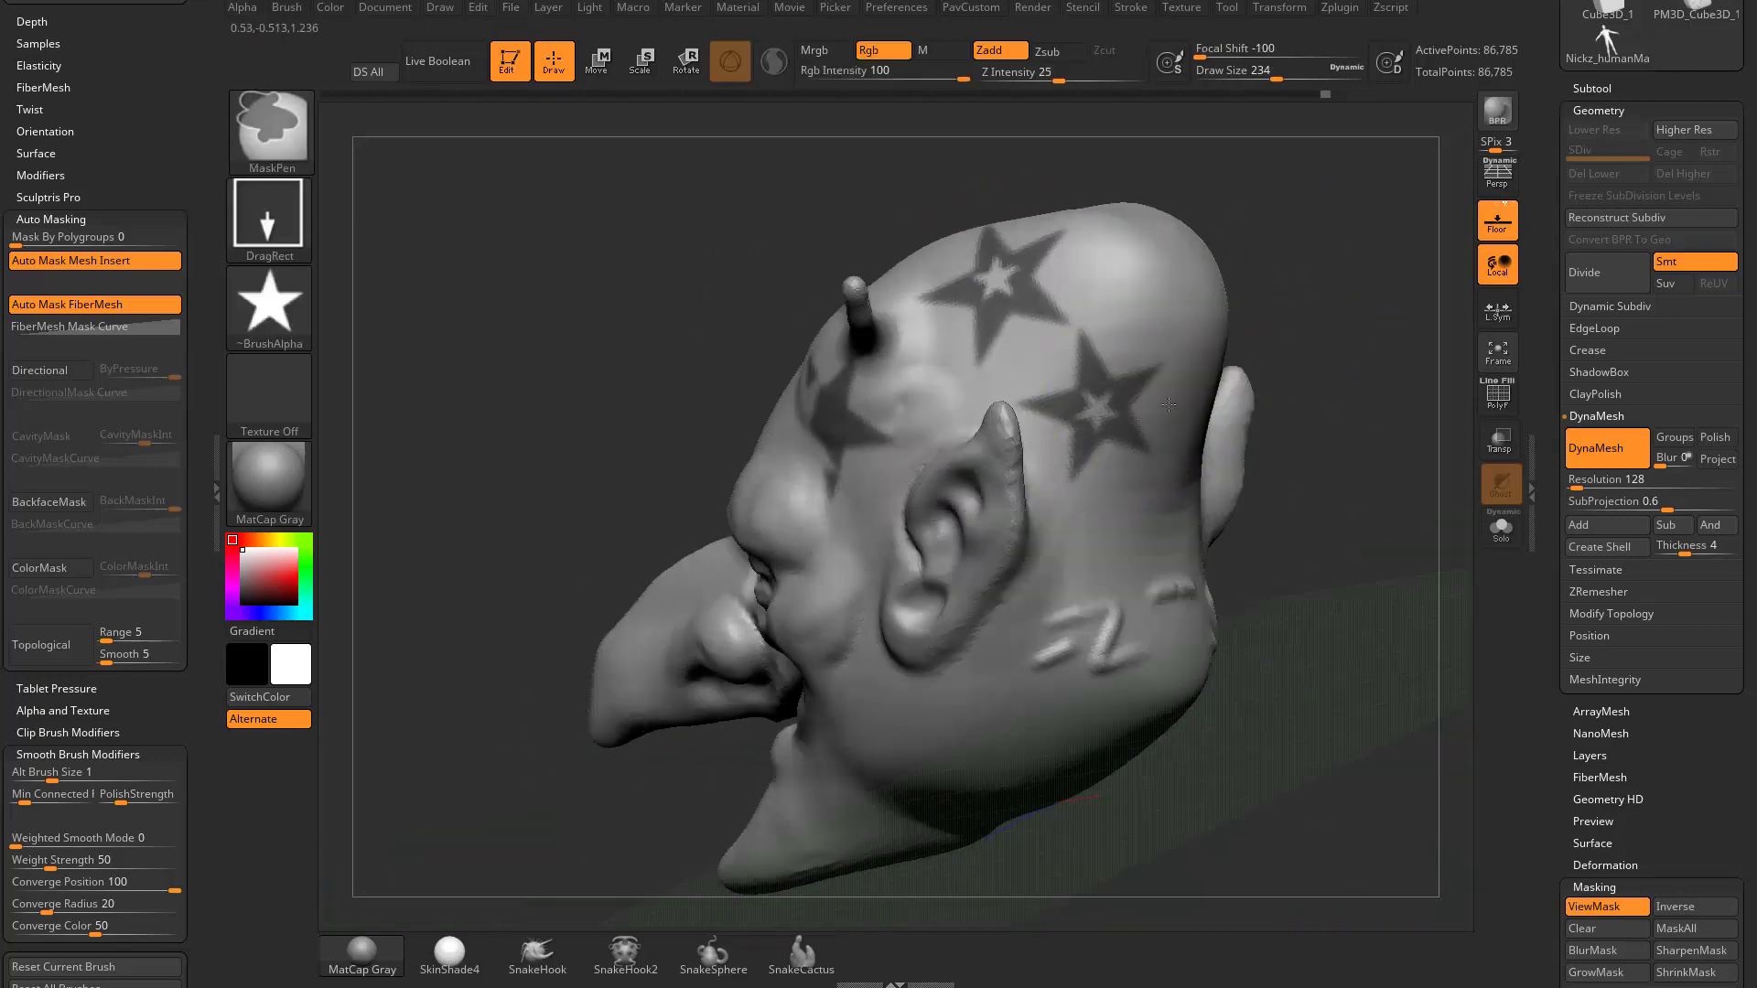
pyautogui.moveTo(1305, 298)
pyautogui.mouseDown()
pyautogui.moveTo(1327, 317)
pyautogui.moveTo(1247, 381)
pyautogui.mouseUp()
# Step: Undo the extra star attempt, clear the mask, try one new star on the temple and clear it again
pyautogui.press('ctrl')
pyautogui.keyDown('ctrl'); pyautogui.moveTo(894, 627); pyautogui.dragTo(863, 608); pyautogui.keyUp('ctrl')
pyautogui.hotkey('ctrl', 'z')
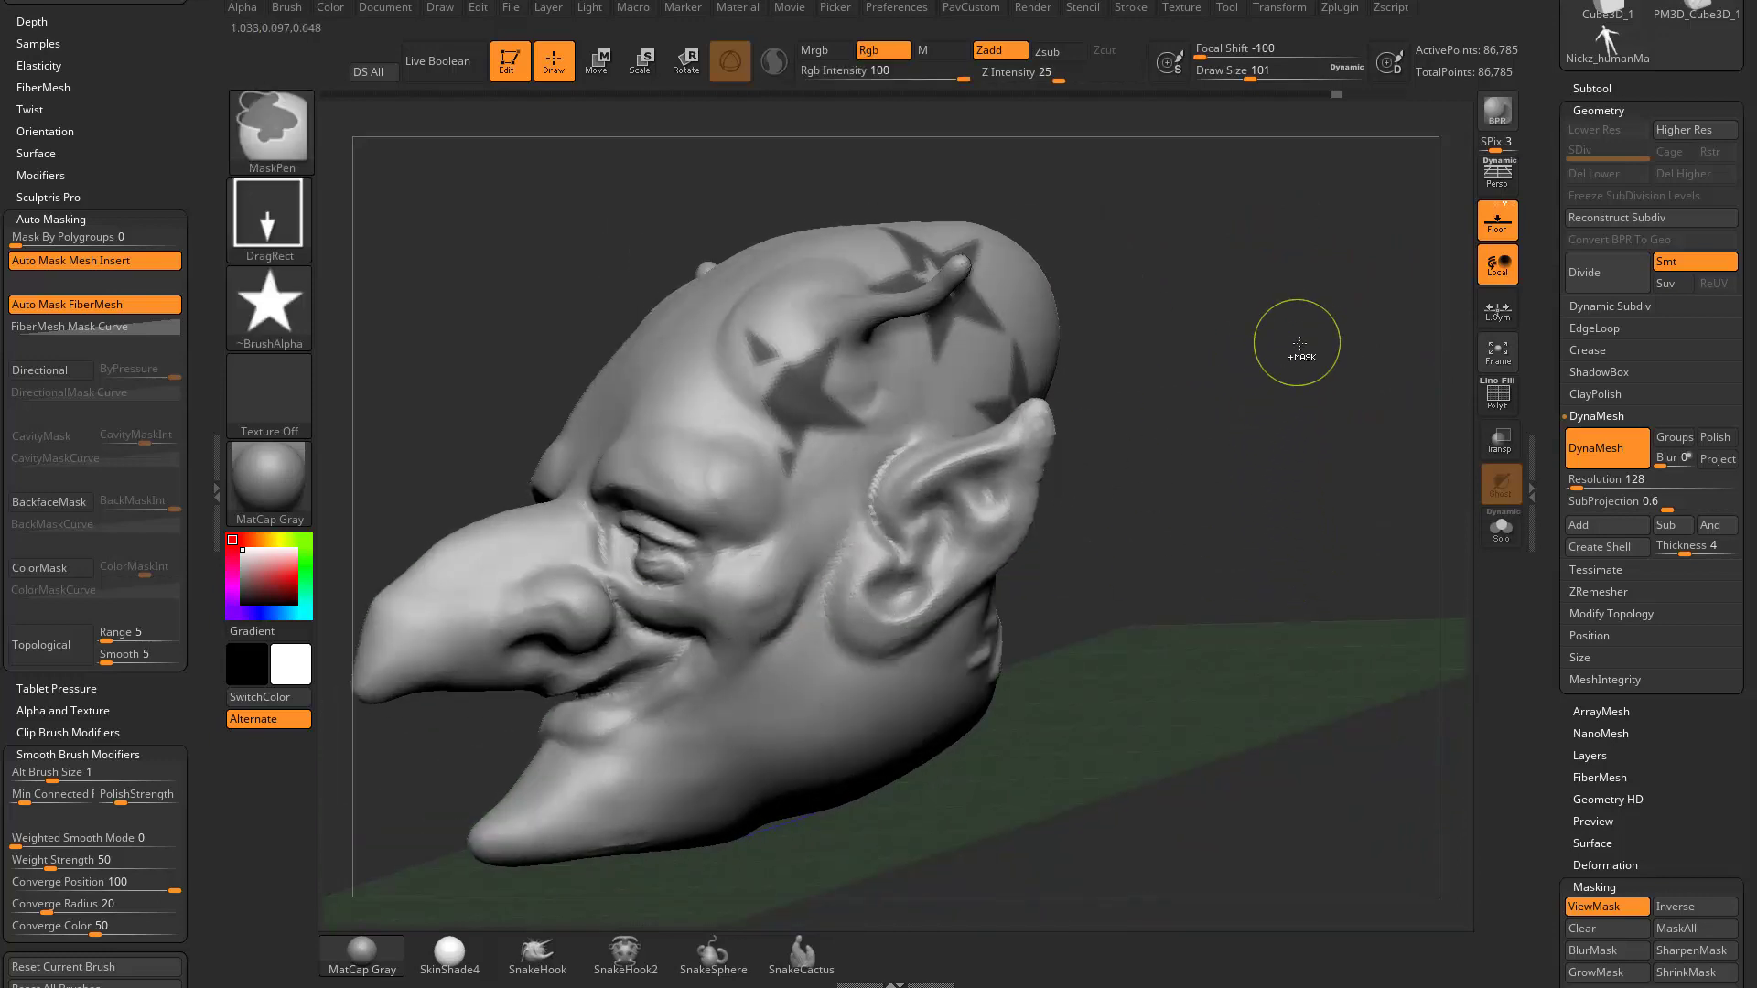
pyautogui.moveTo(1299, 343)
pyautogui.keyDown('ctrl'); pyautogui.mouseDown()
pyautogui.moveTo(1310, 466)
pyautogui.moveTo(1318, 423)
pyautogui.mouseUp(); pyautogui.keyUp('ctrl')
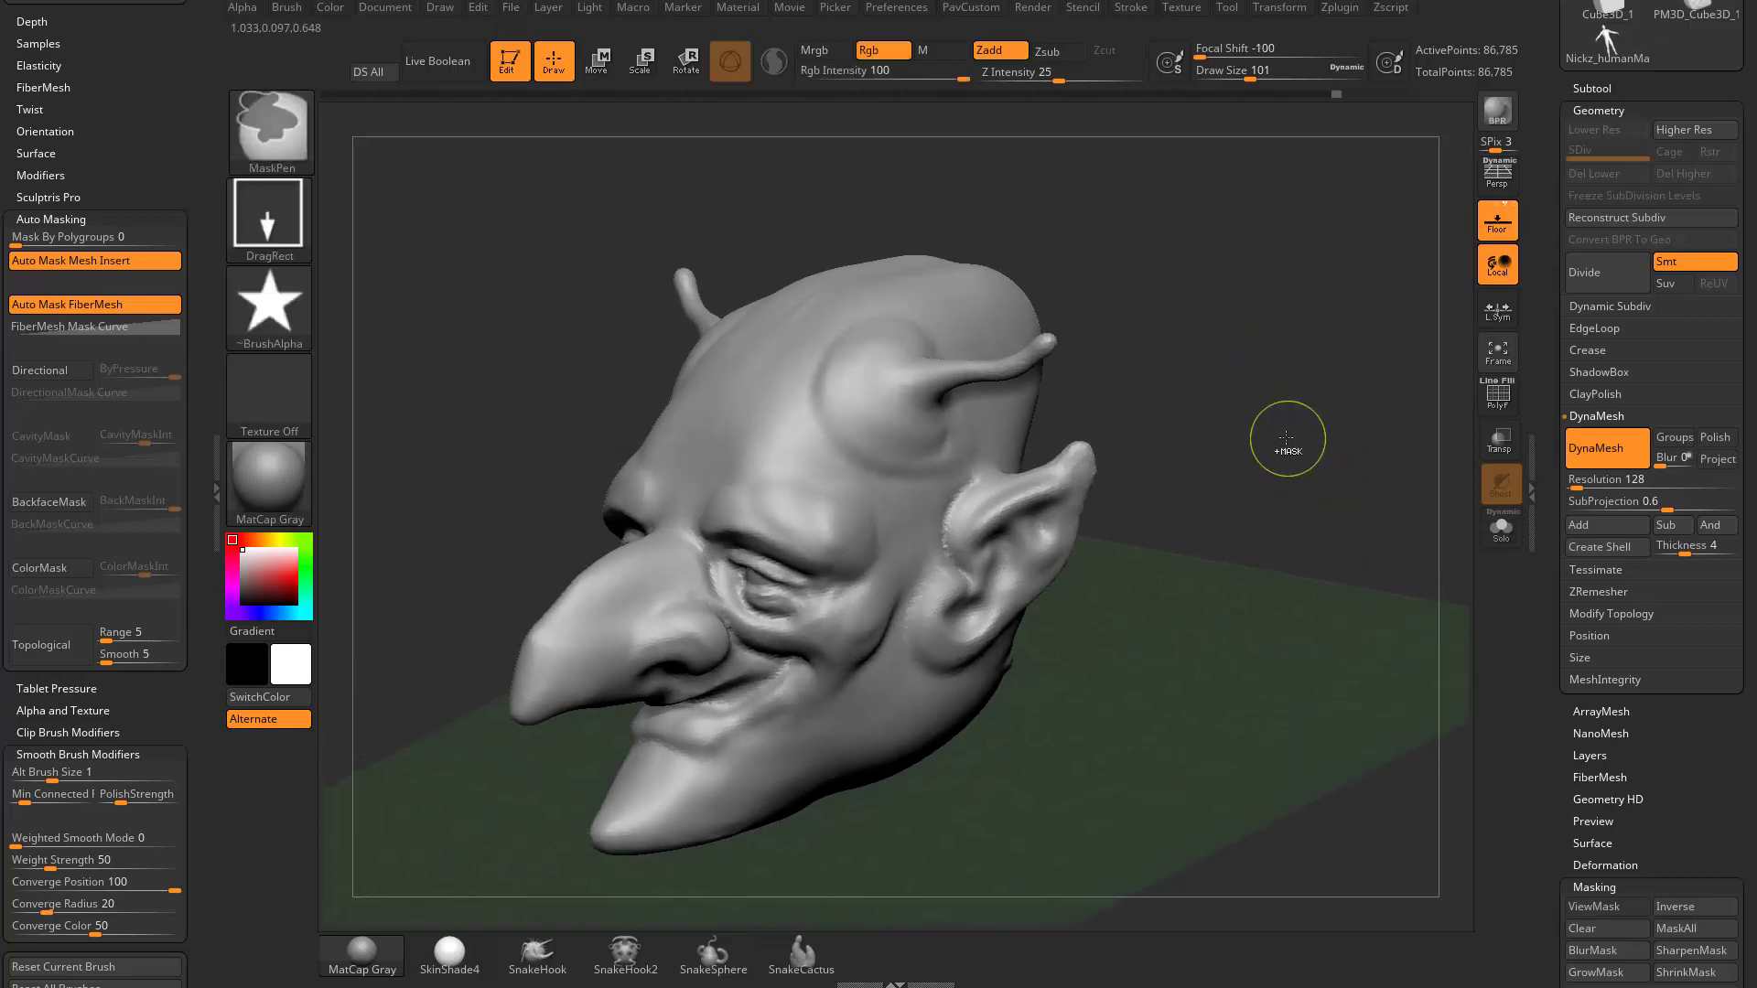
pyautogui.moveTo(1170, 314); pyautogui.dragTo(967, 517)
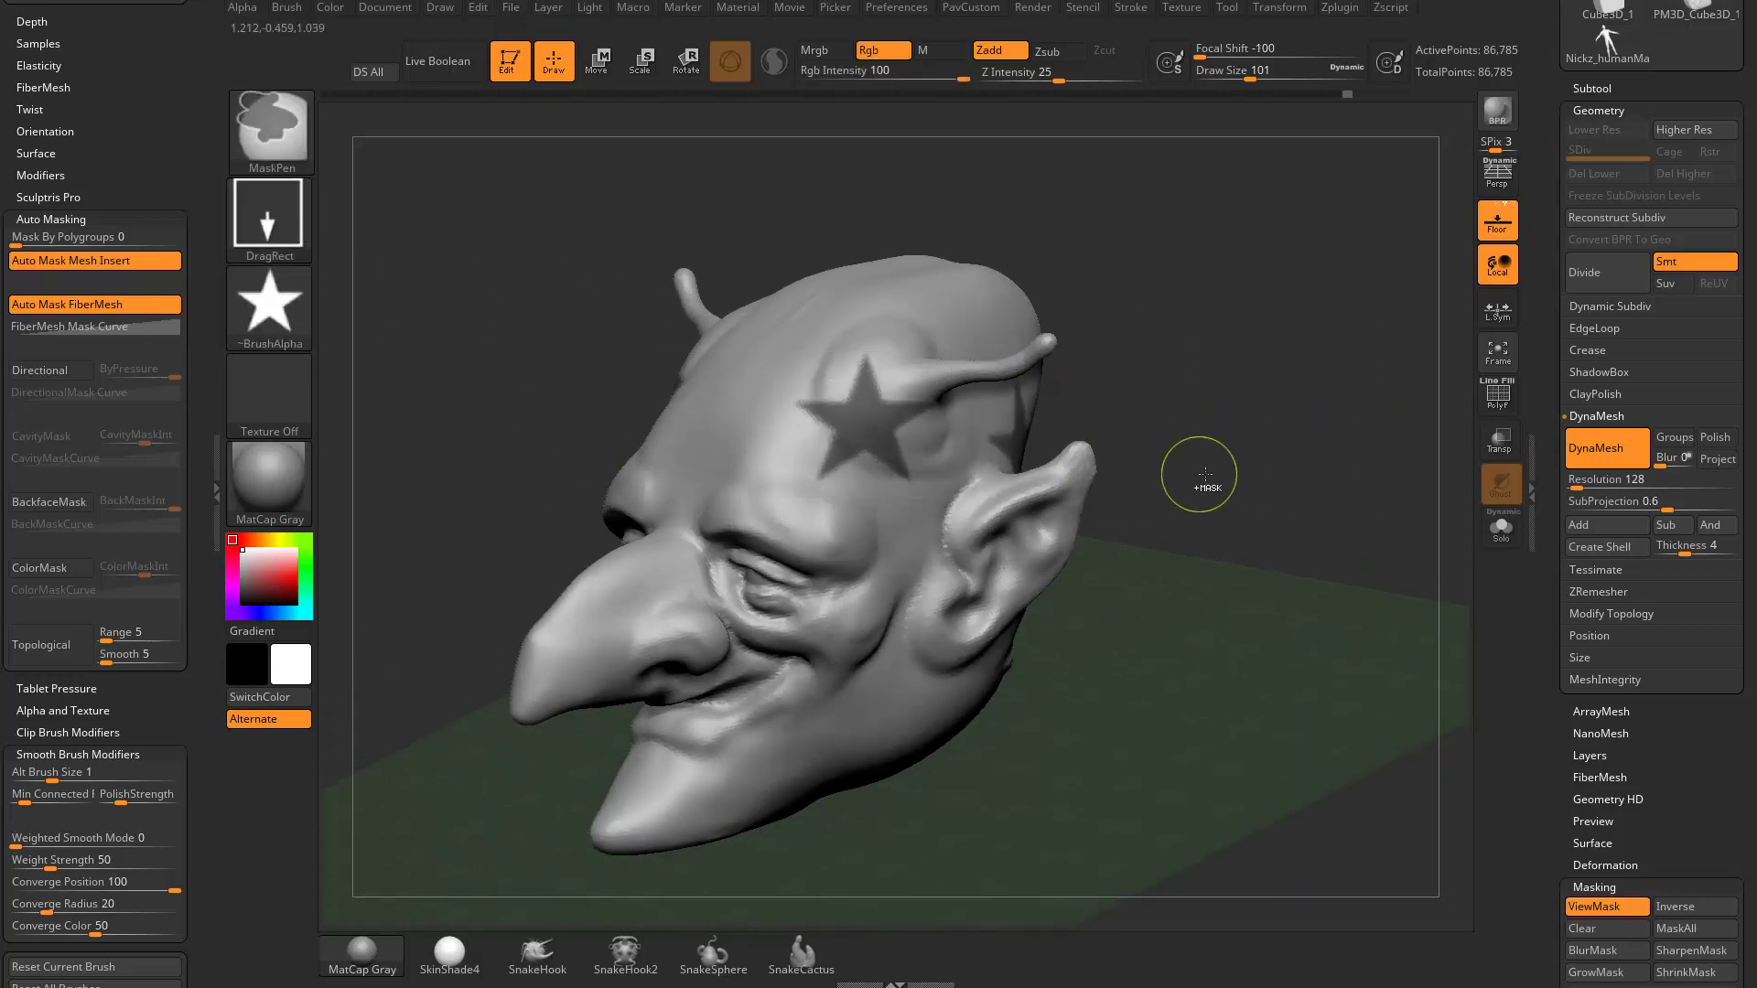
pyautogui.hotkey('ctrl', 'h')
# Step: Set the MaskPen stroke to Rect and turn on its Square option
pyautogui.click(291, 287)
pyautogui.click(289, 221)
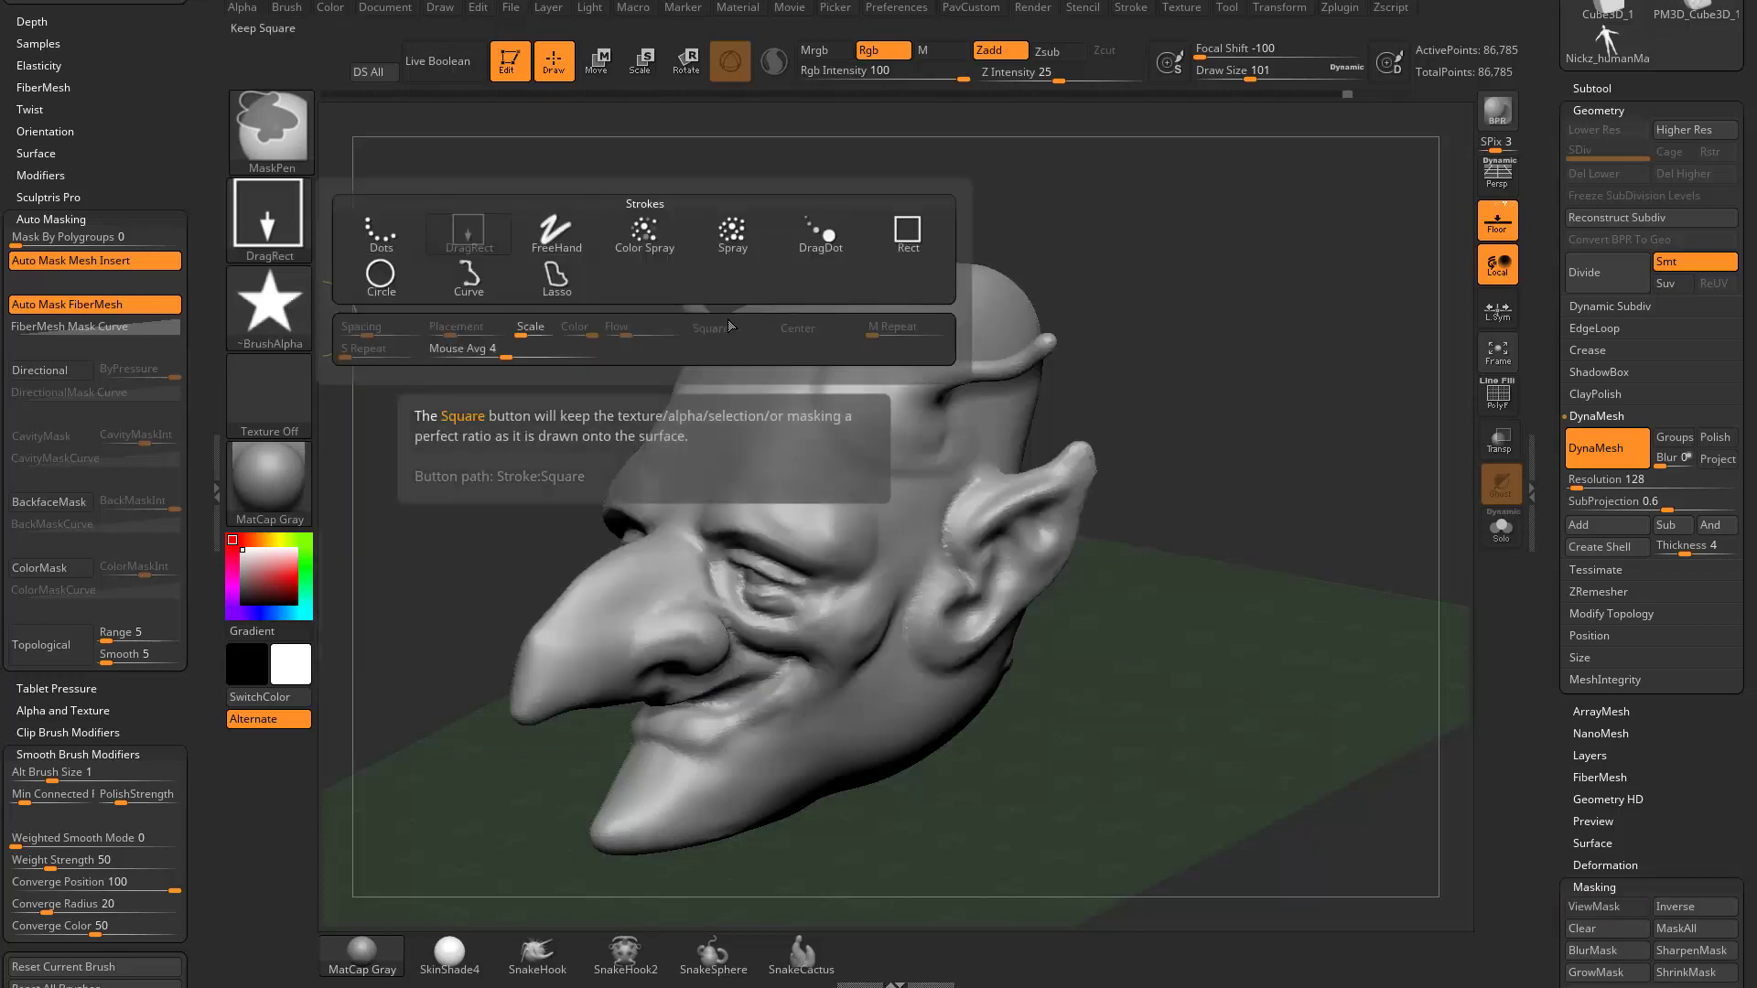
pyautogui.click(908, 231)
pyautogui.click(288, 228)
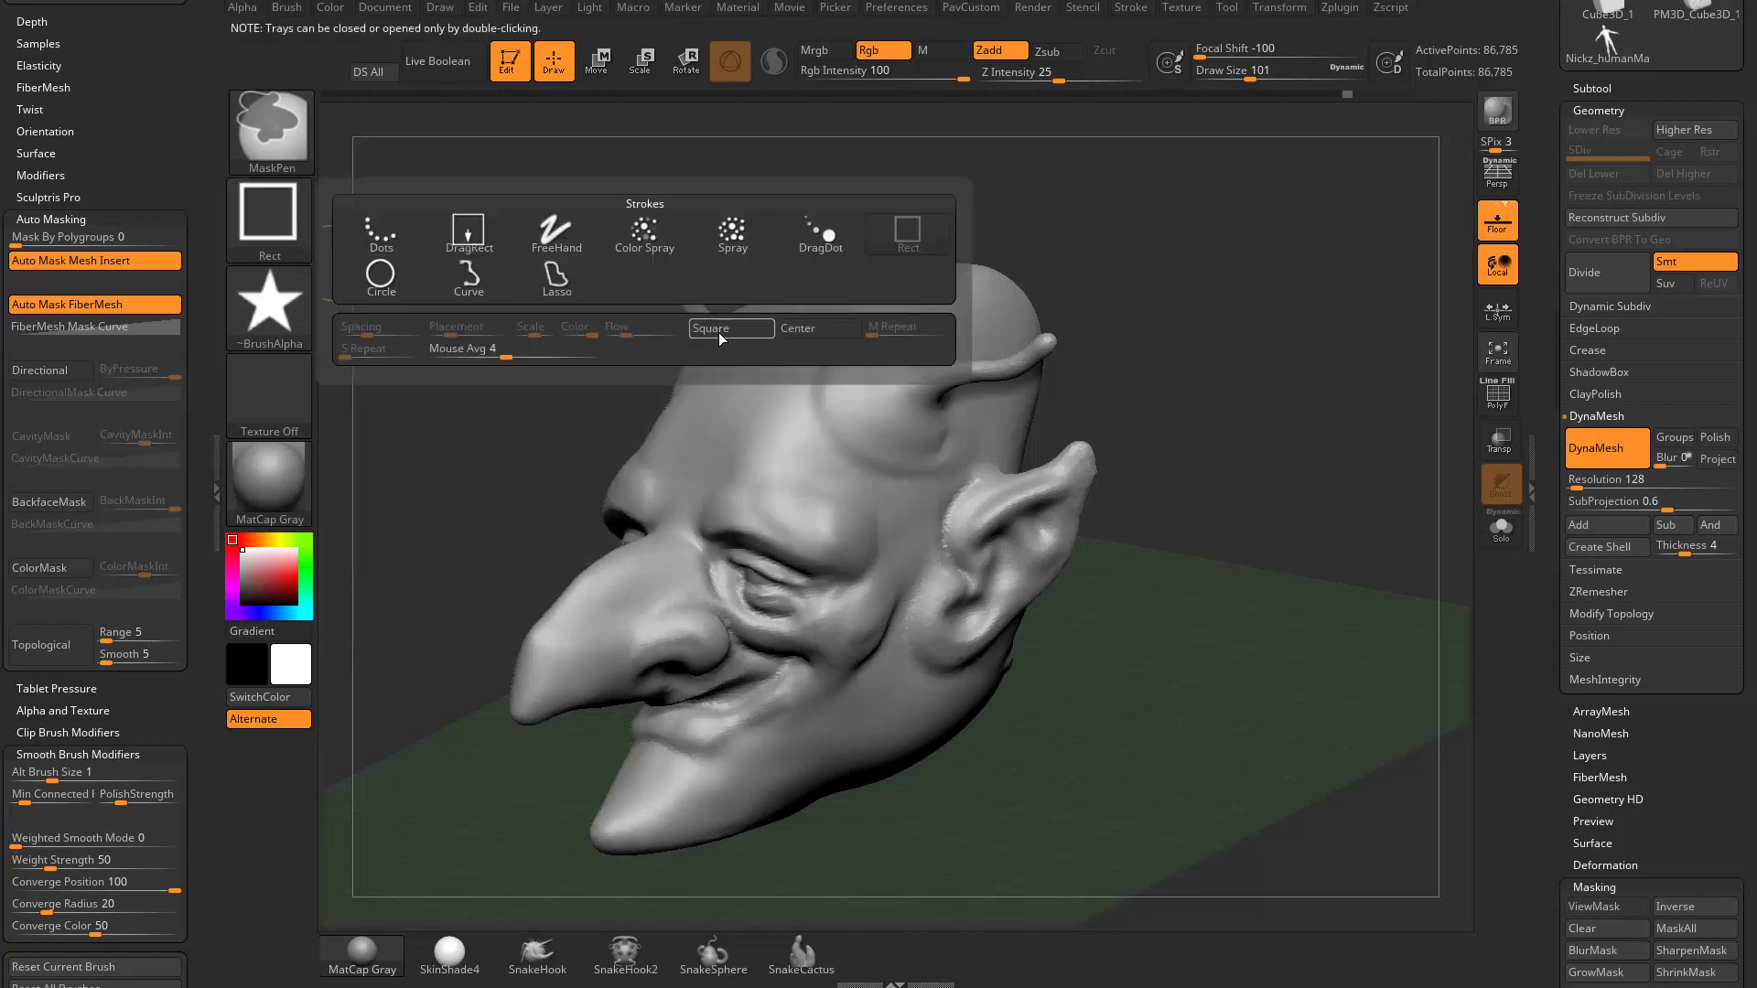
pyautogui.keyDown('ctrl'); pyautogui.click(381, 233); pyautogui.keyUp('ctrl')
pyautogui.click(288, 216)
pyautogui.click(743, 326)
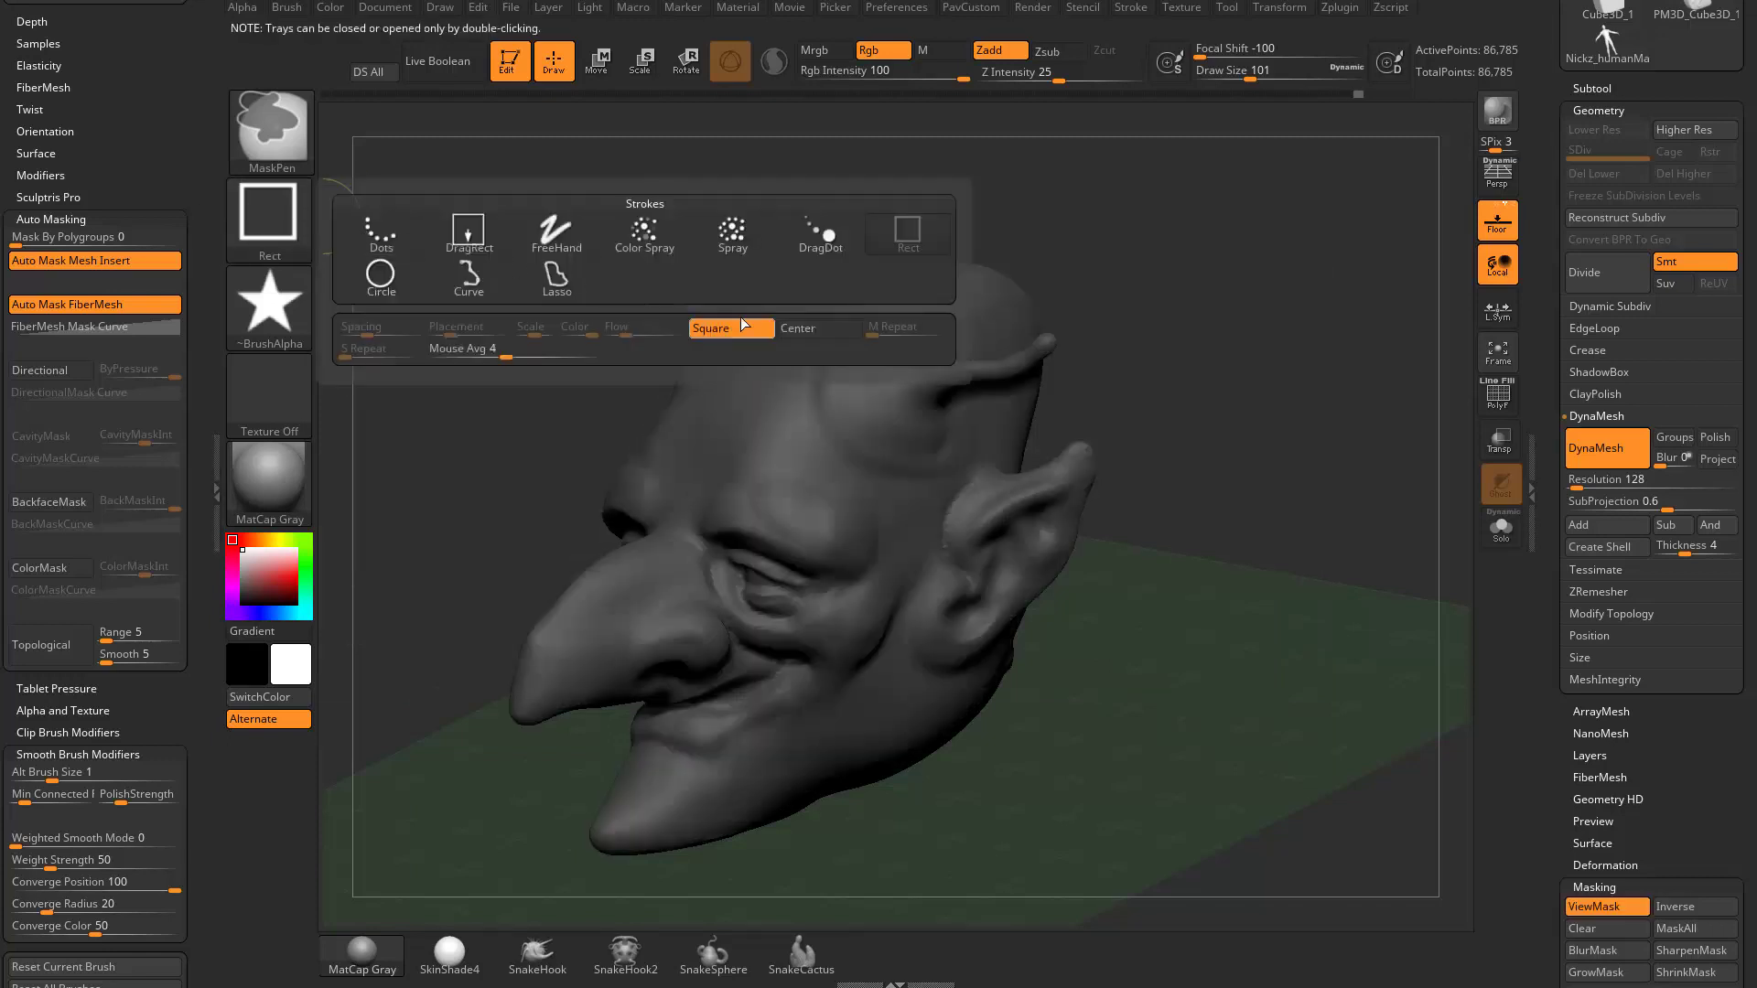
# Step: Try masking the temple with the square Rect stroke and clear the mask
pyautogui.keyDown('ctrl'); pyautogui.click(1188, 390); pyautogui.keyUp('ctrl')
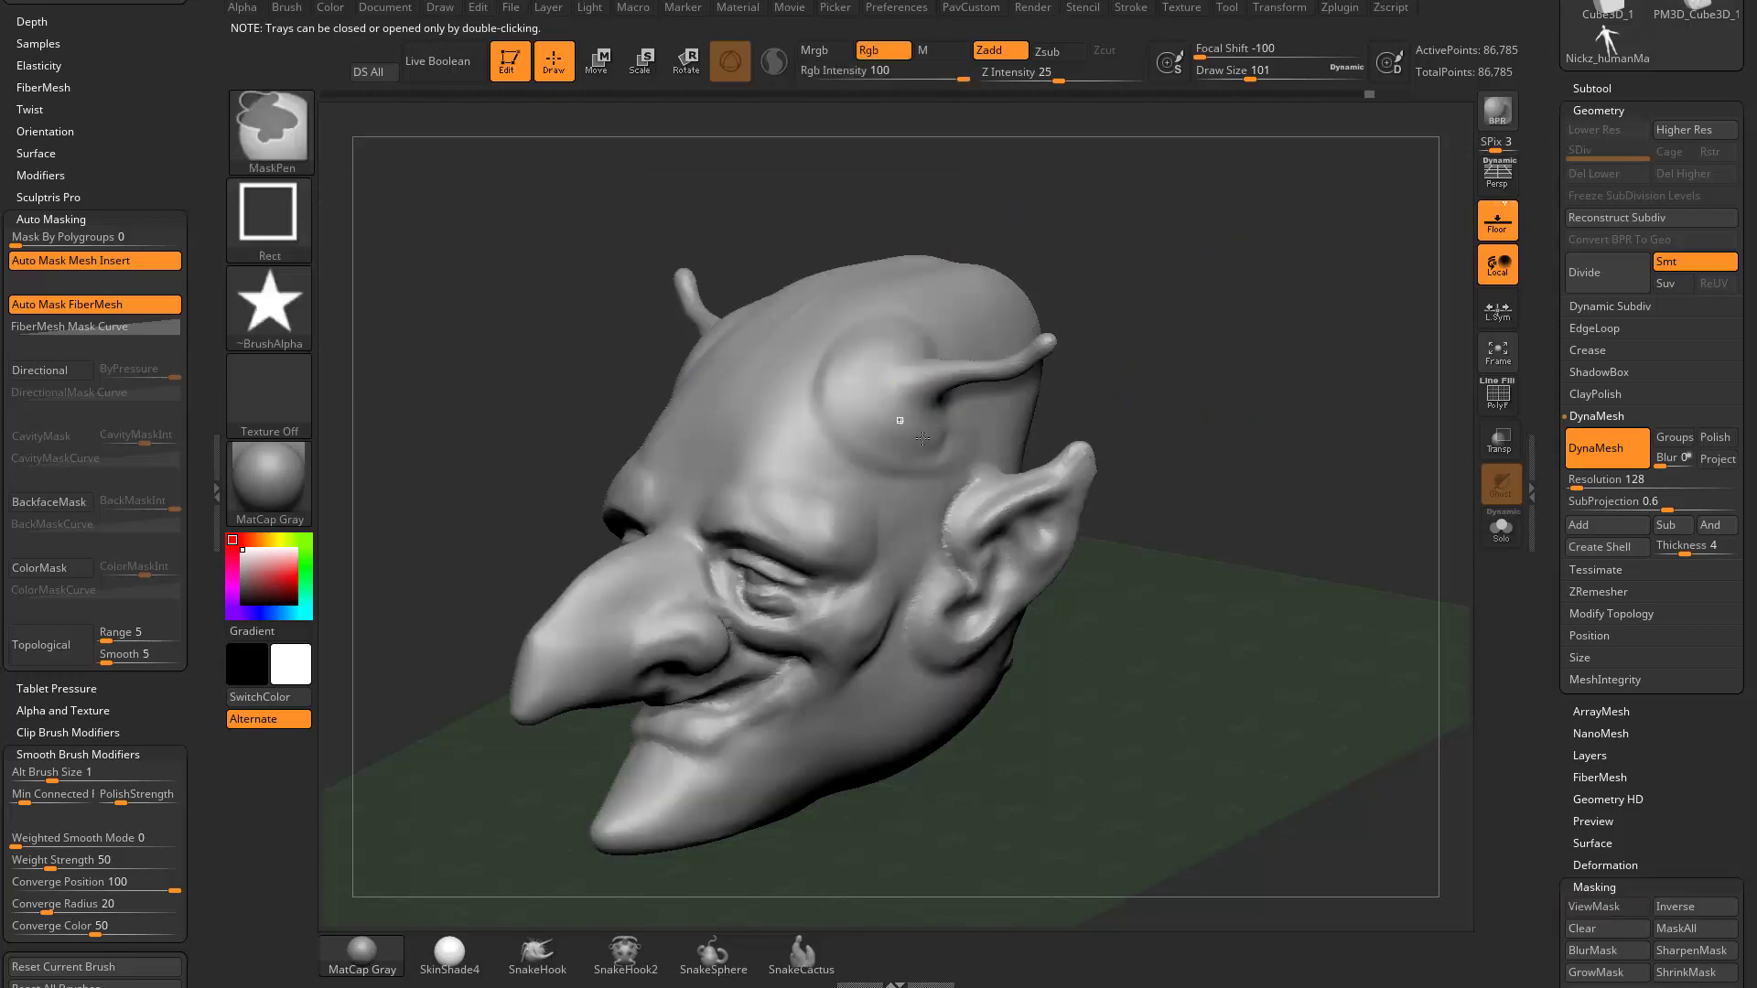
pyautogui.keyDown('ctrl'); pyautogui.moveTo(922, 438); pyautogui.dragTo(960, 473); pyautogui.keyUp('ctrl')
pyautogui.keyDown('ctrl'); pyautogui.moveTo(1169, 381); pyautogui.dragTo(1043, 393); pyautogui.keyUp('ctrl')
pyautogui.keyDown('ctrl'); pyautogui.moveTo(1331, 392); pyautogui.dragTo(1430, 483); pyautogui.keyUp('ctrl')
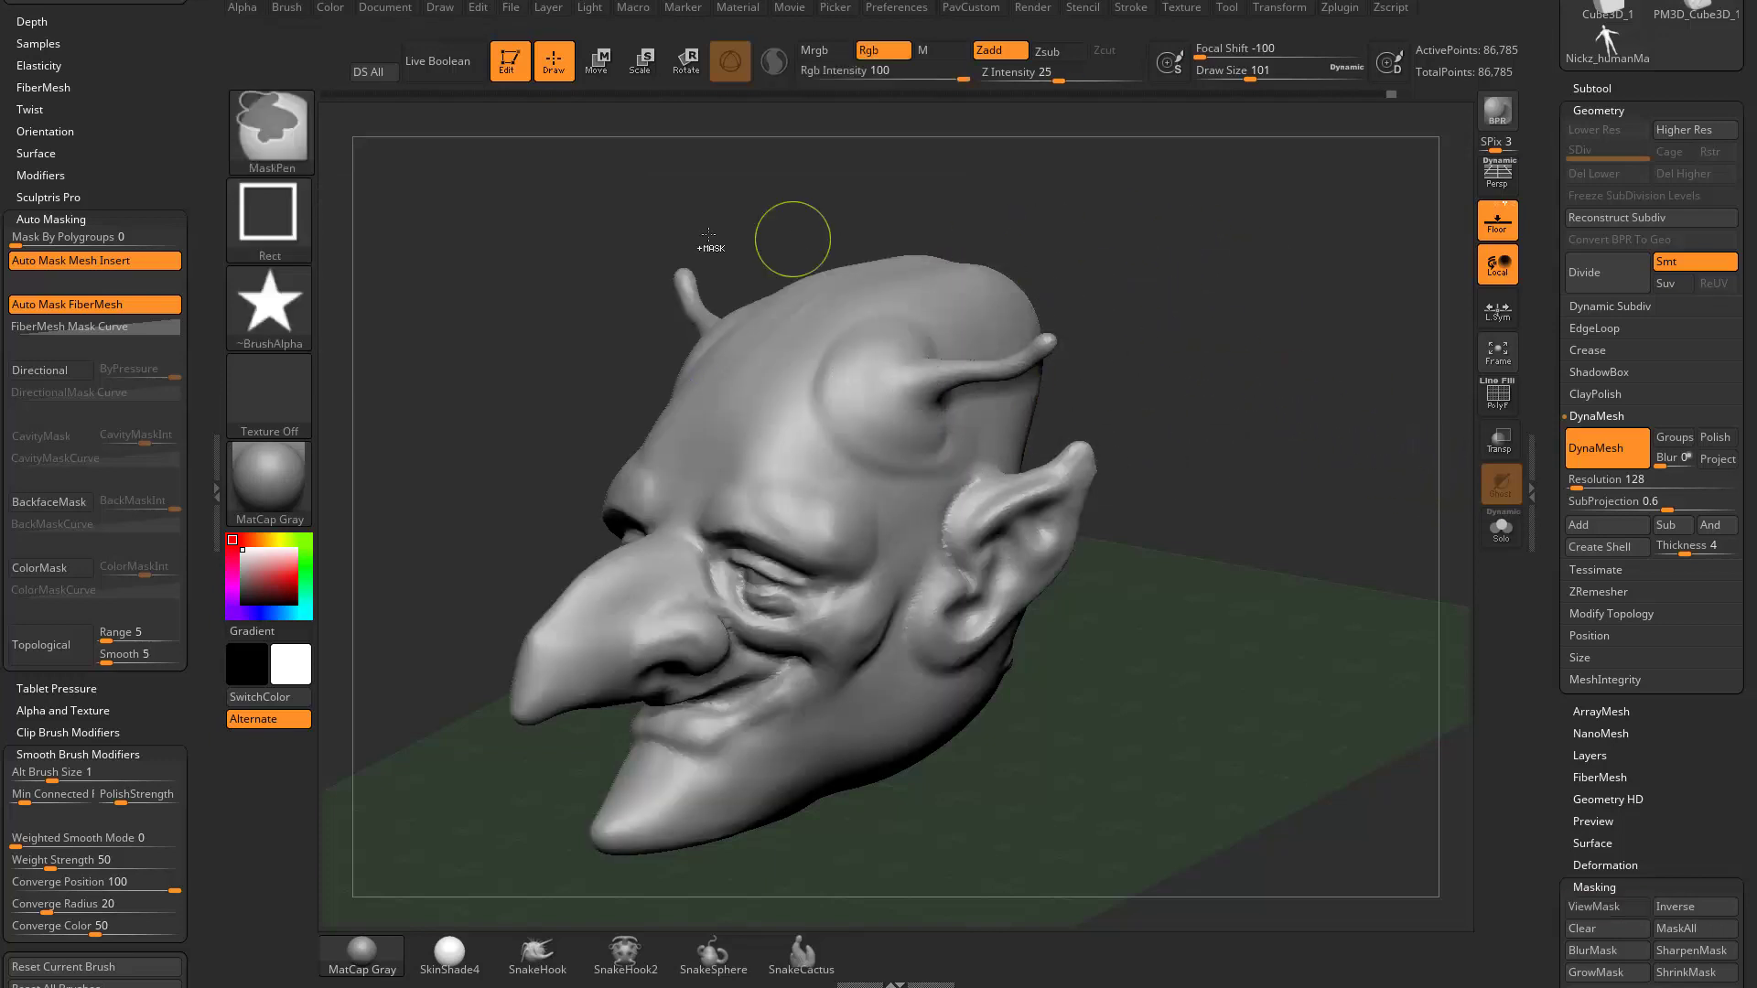
# Step: Set the MaskPen stroke to DragDot and position a small star mask on the forehead beside the horn base
pyautogui.press('b')
pyautogui.press('s')
pyautogui.press('t')
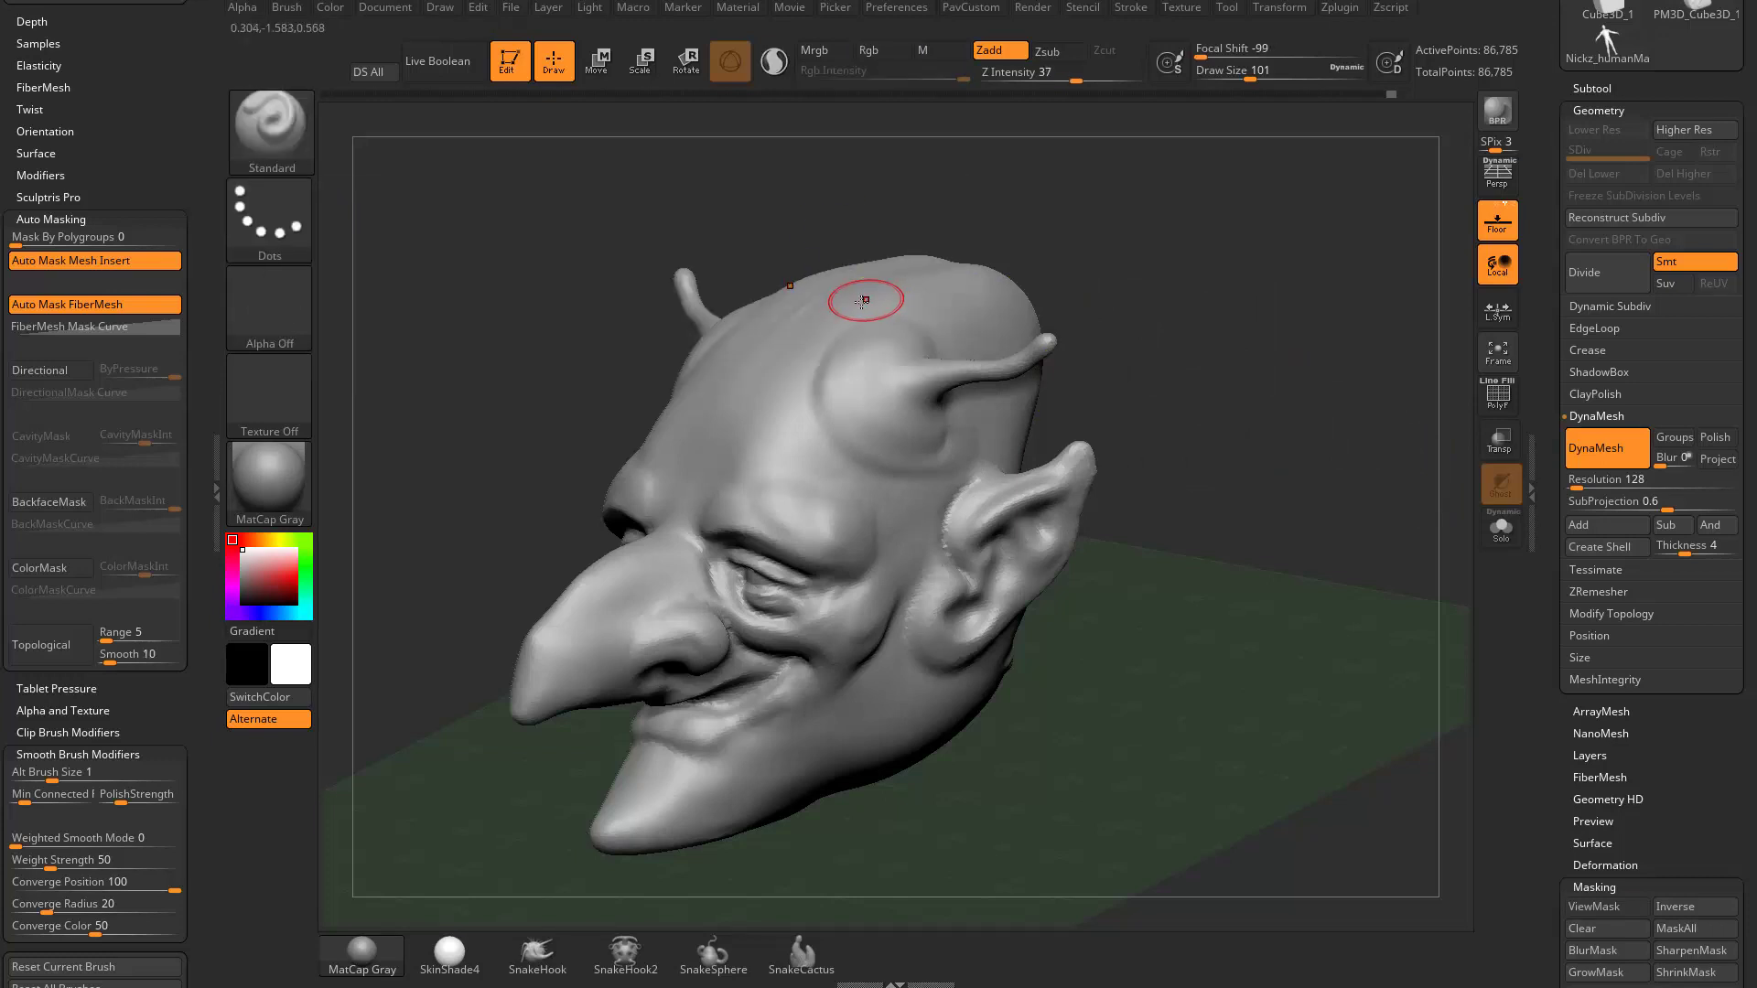
pyautogui.press('ctrl')
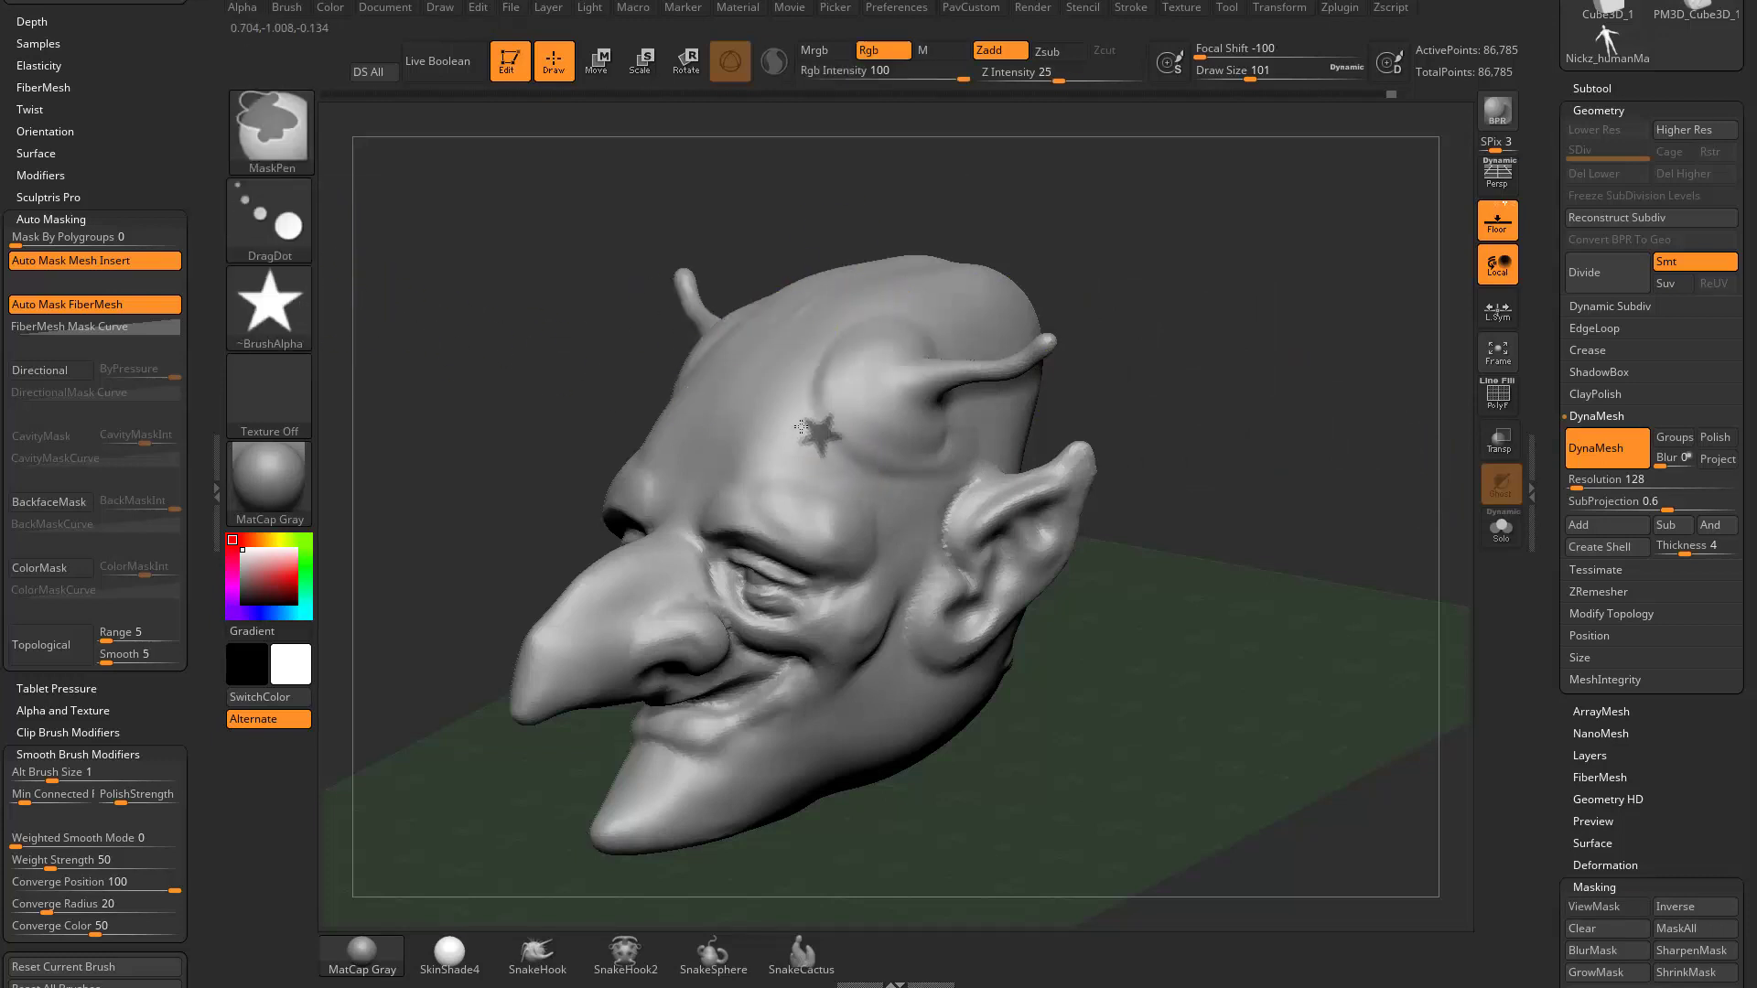
pyautogui.moveTo(801, 426)
pyautogui.keyDown('ctrl'); pyautogui.mouseDown()
pyautogui.moveTo(762, 432)
pyautogui.moveTo(785, 430)
pyautogui.mouseUp(); pyautogui.keyUp('ctrl')
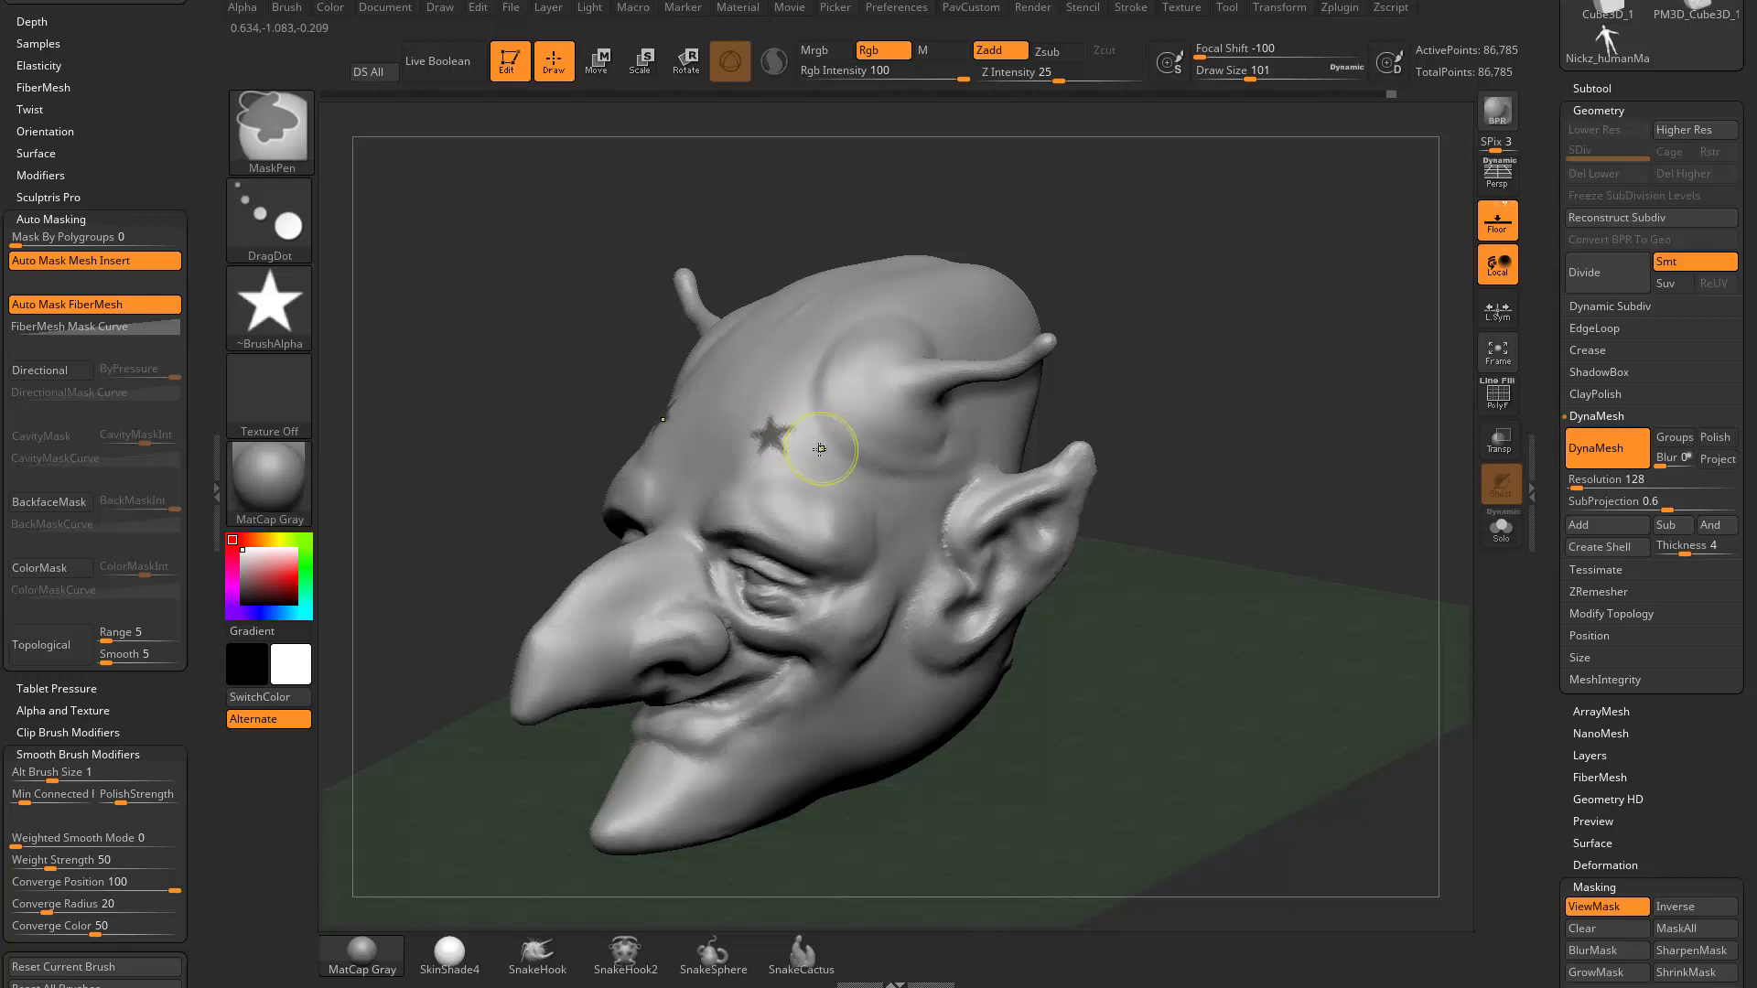
# Step: Place a row of small star masks across the temple beneath the horn
pyautogui.keyDown('ctrl'); pyautogui.click(862, 472); pyautogui.keyUp('ctrl')
pyautogui.keyDown('ctrl'); pyautogui.click(932, 476); pyautogui.keyUp('ctrl')
pyautogui.keyDown('ctrl'); pyautogui.click(972, 455); pyautogui.keyUp('ctrl')
pyautogui.keyDown('ctrl'); pyautogui.click(951, 416); pyautogui.keyUp('ctrl')
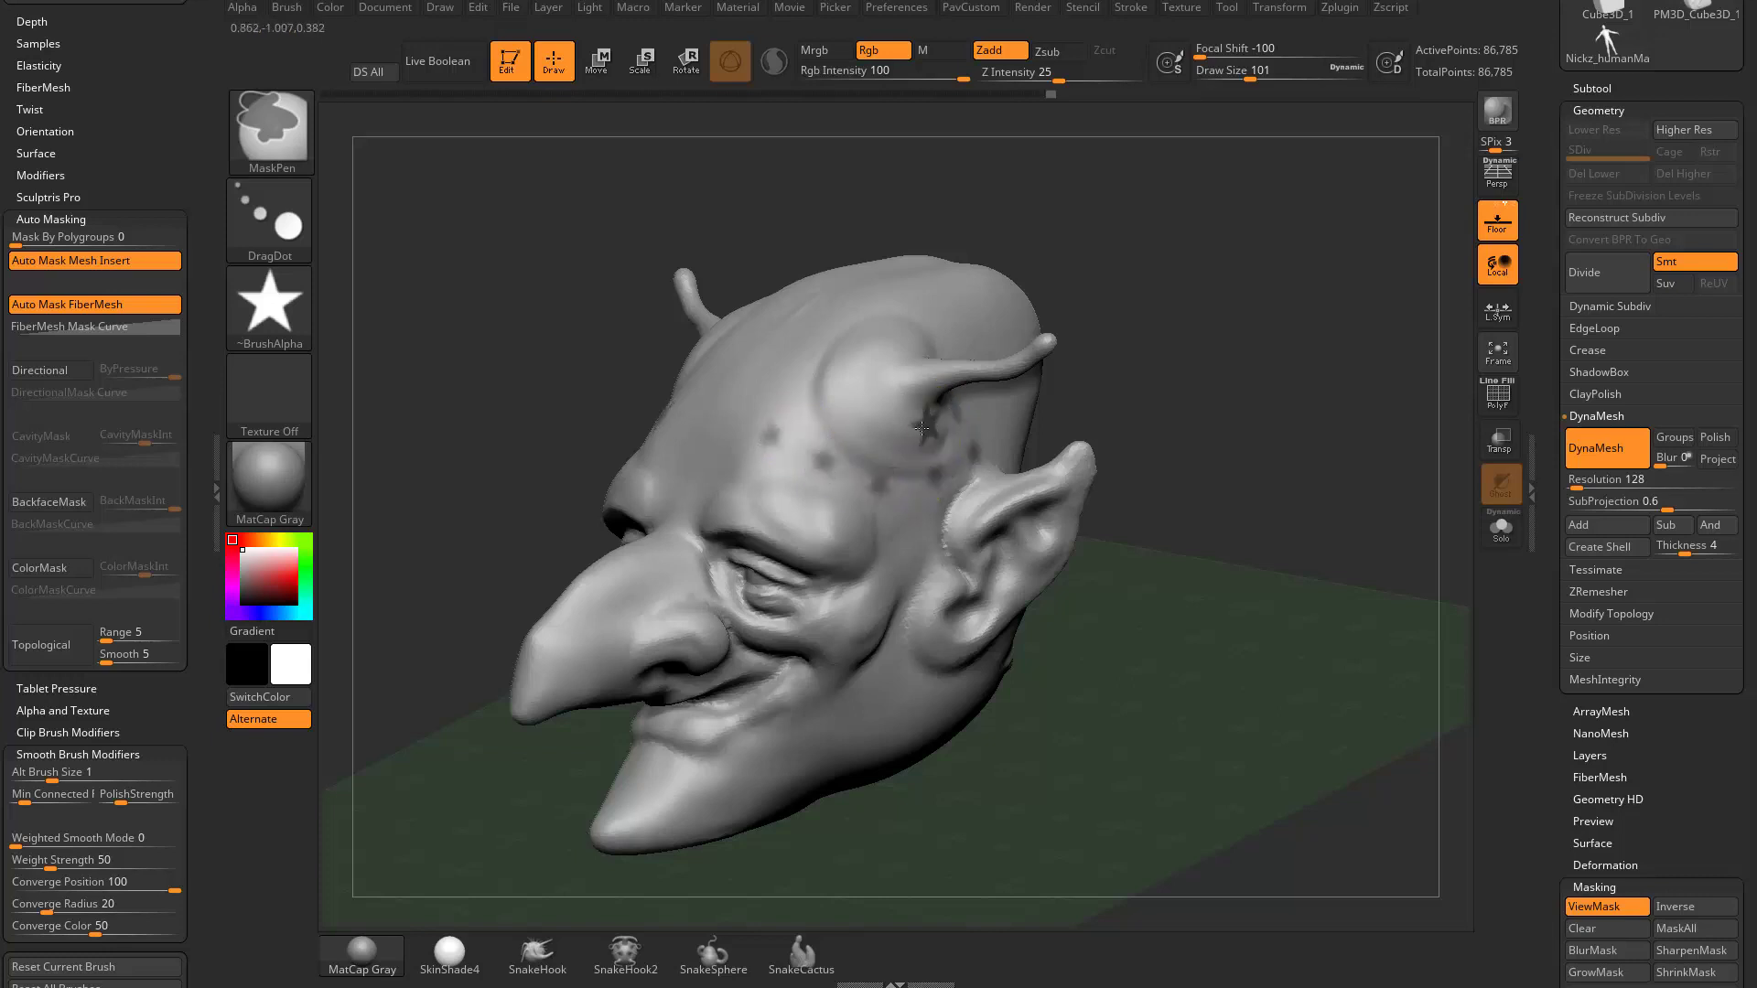
pyautogui.keyDown('ctrl'); pyautogui.click(902, 433); pyautogui.keyUp('ctrl')
pyautogui.hotkey('ctrl', 'z')
pyautogui.keyDown('ctrl'); pyautogui.click(948, 418); pyautogui.keyUp('ctrl')
pyautogui.keyDown('ctrl'); pyautogui.click(897, 437); pyautogui.keyUp('ctrl')
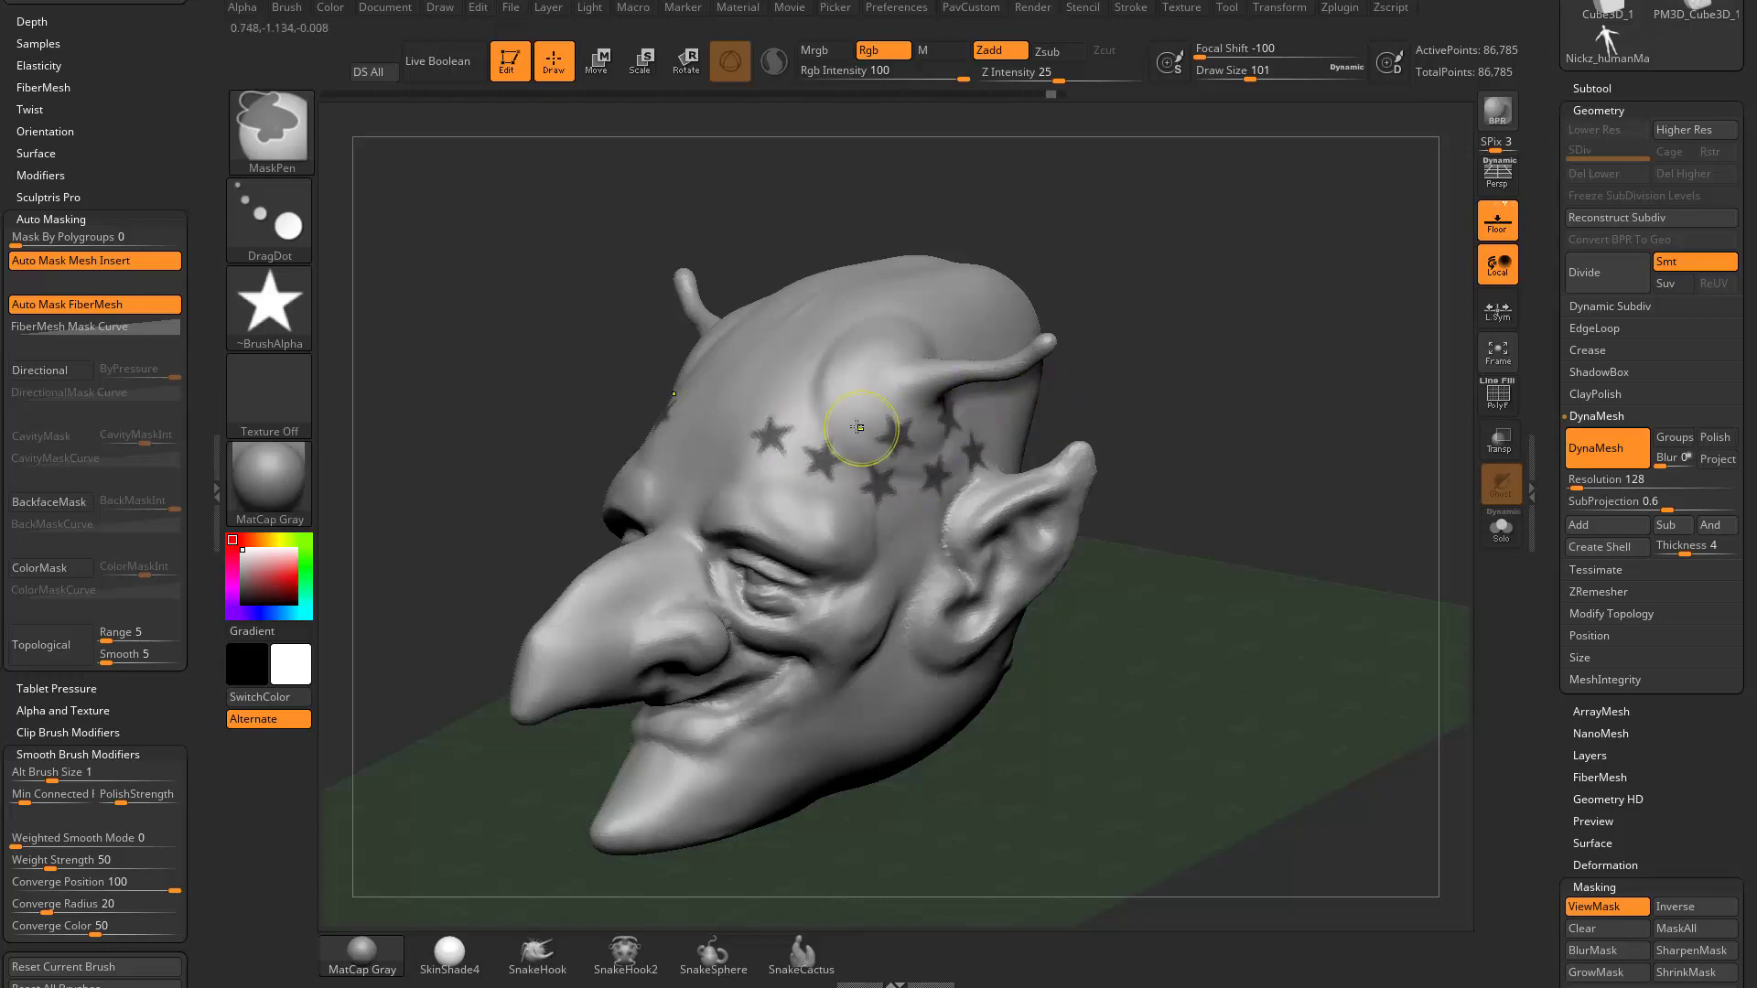
# Step: Place further star masks around the horn base, on both sides of the forehead and in front of the ear
pyautogui.keyDown('ctrl'); pyautogui.click(851, 421); pyautogui.keyUp('ctrl')
pyautogui.keyDown('ctrl'); pyautogui.click(798, 391); pyautogui.keyUp('ctrl')
pyautogui.keyDown('ctrl'); pyautogui.click(690, 368); pyautogui.keyUp('ctrl')
pyautogui.moveTo(1160, 342)
pyautogui.mouseDown()
pyautogui.moveTo(1235, 347)
pyautogui.moveTo(1186, 355)
pyautogui.mouseUp()
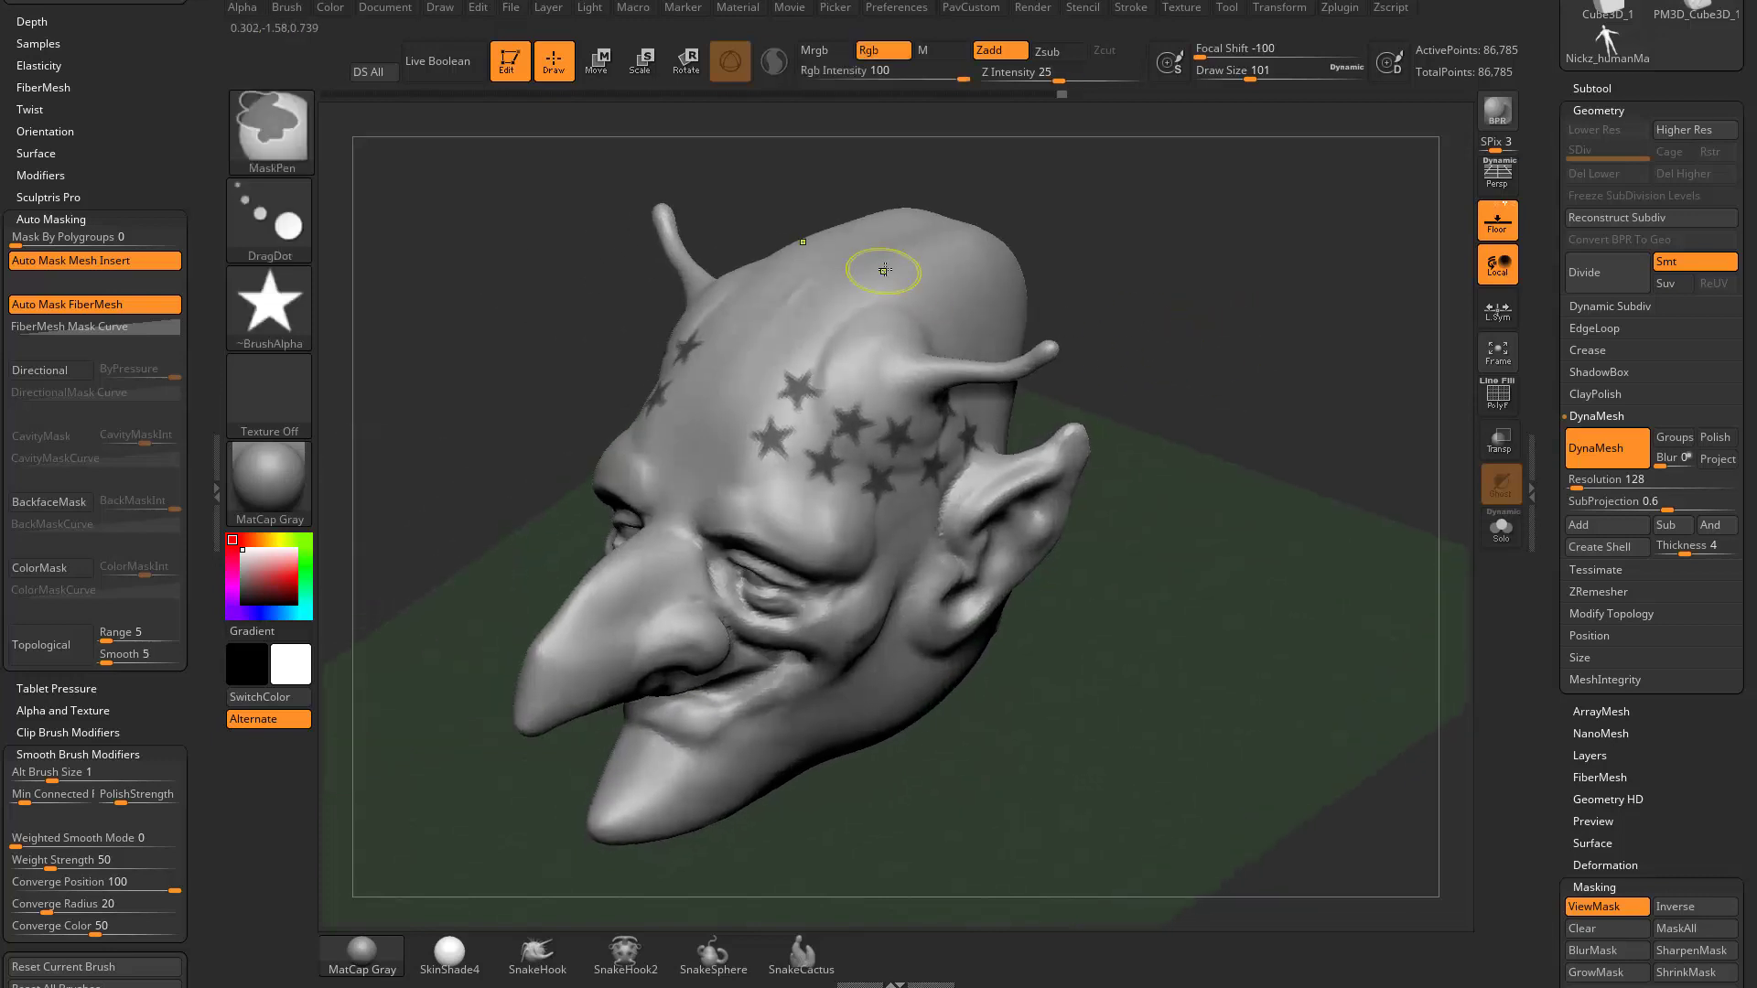
pyautogui.keyDown('ctrl'); pyautogui.moveTo(739, 358); pyautogui.dragTo(895, 520); pyautogui.keyUp('ctrl')
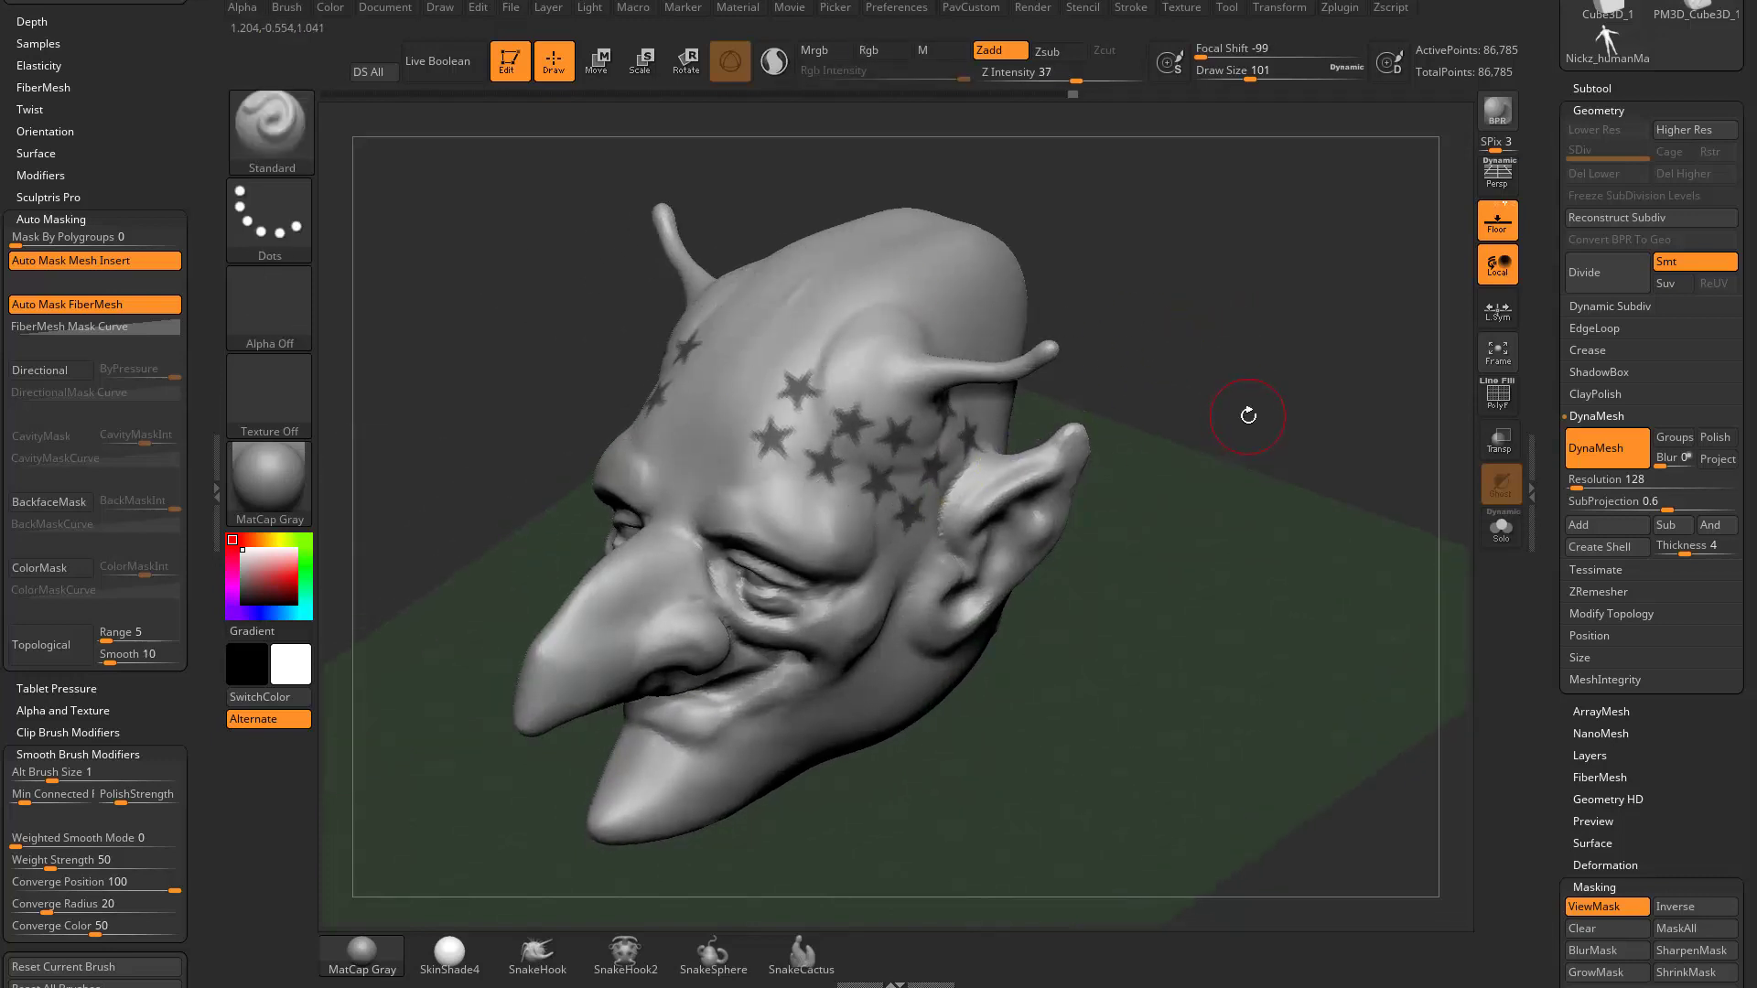
# Step: Unmask the centres of several temple stars with the DragDot stroke, and clear the mask
pyautogui.keyDown('ctrl'); pyautogui.moveTo(834, 356); pyautogui.dragTo(801, 394); pyautogui.keyUp('ctrl')
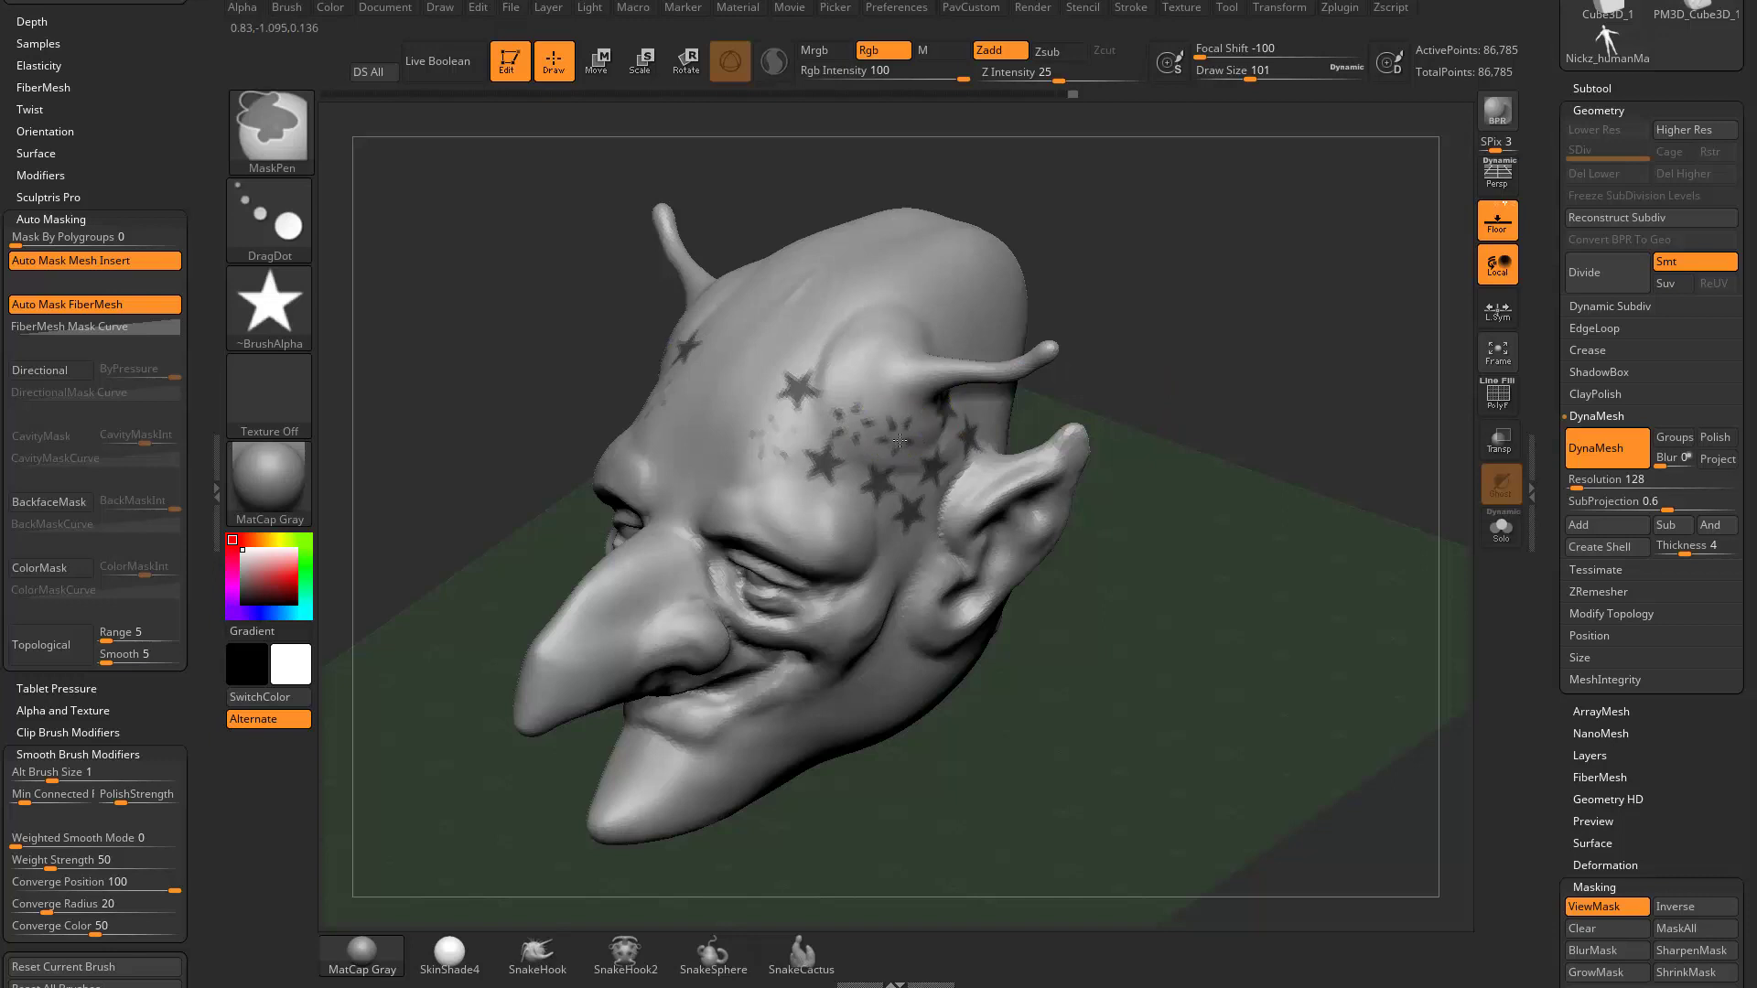
pyautogui.keyDown('ctrl'); pyautogui.click(964, 288); pyautogui.keyUp('ctrl')
pyautogui.hotkey('ctrl', 'h')
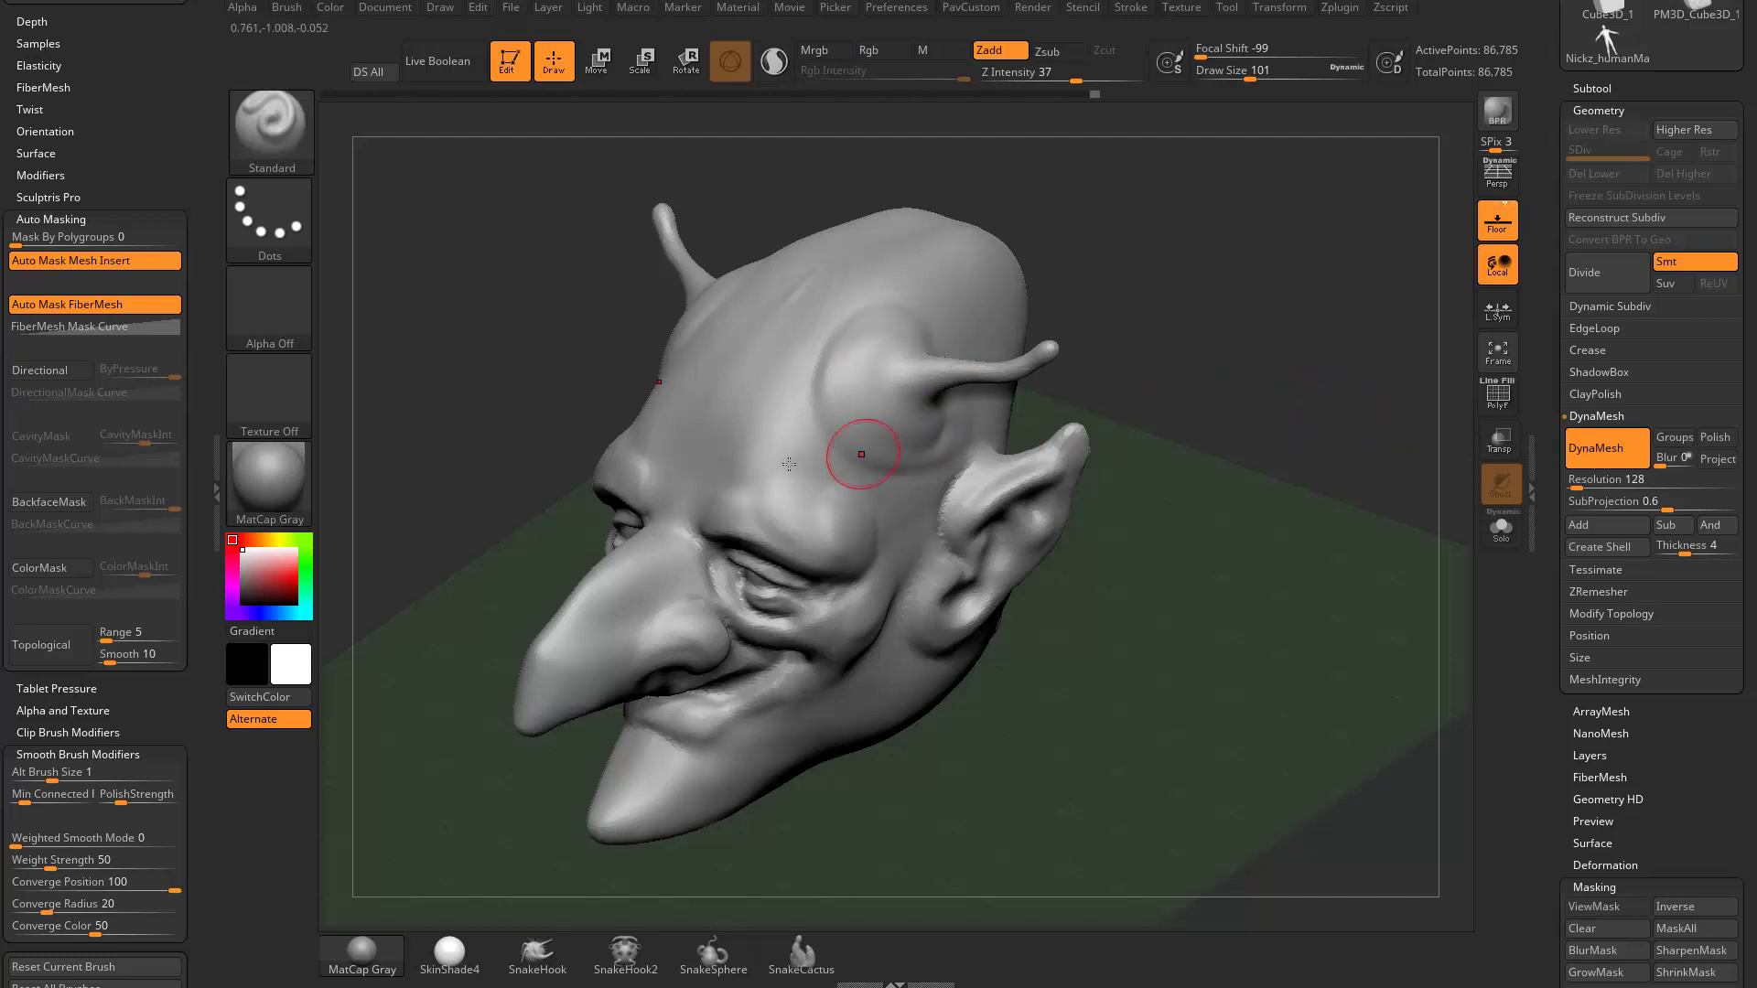
# Step: Reset all brushes to their default settings
pyautogui.click(287, 7)
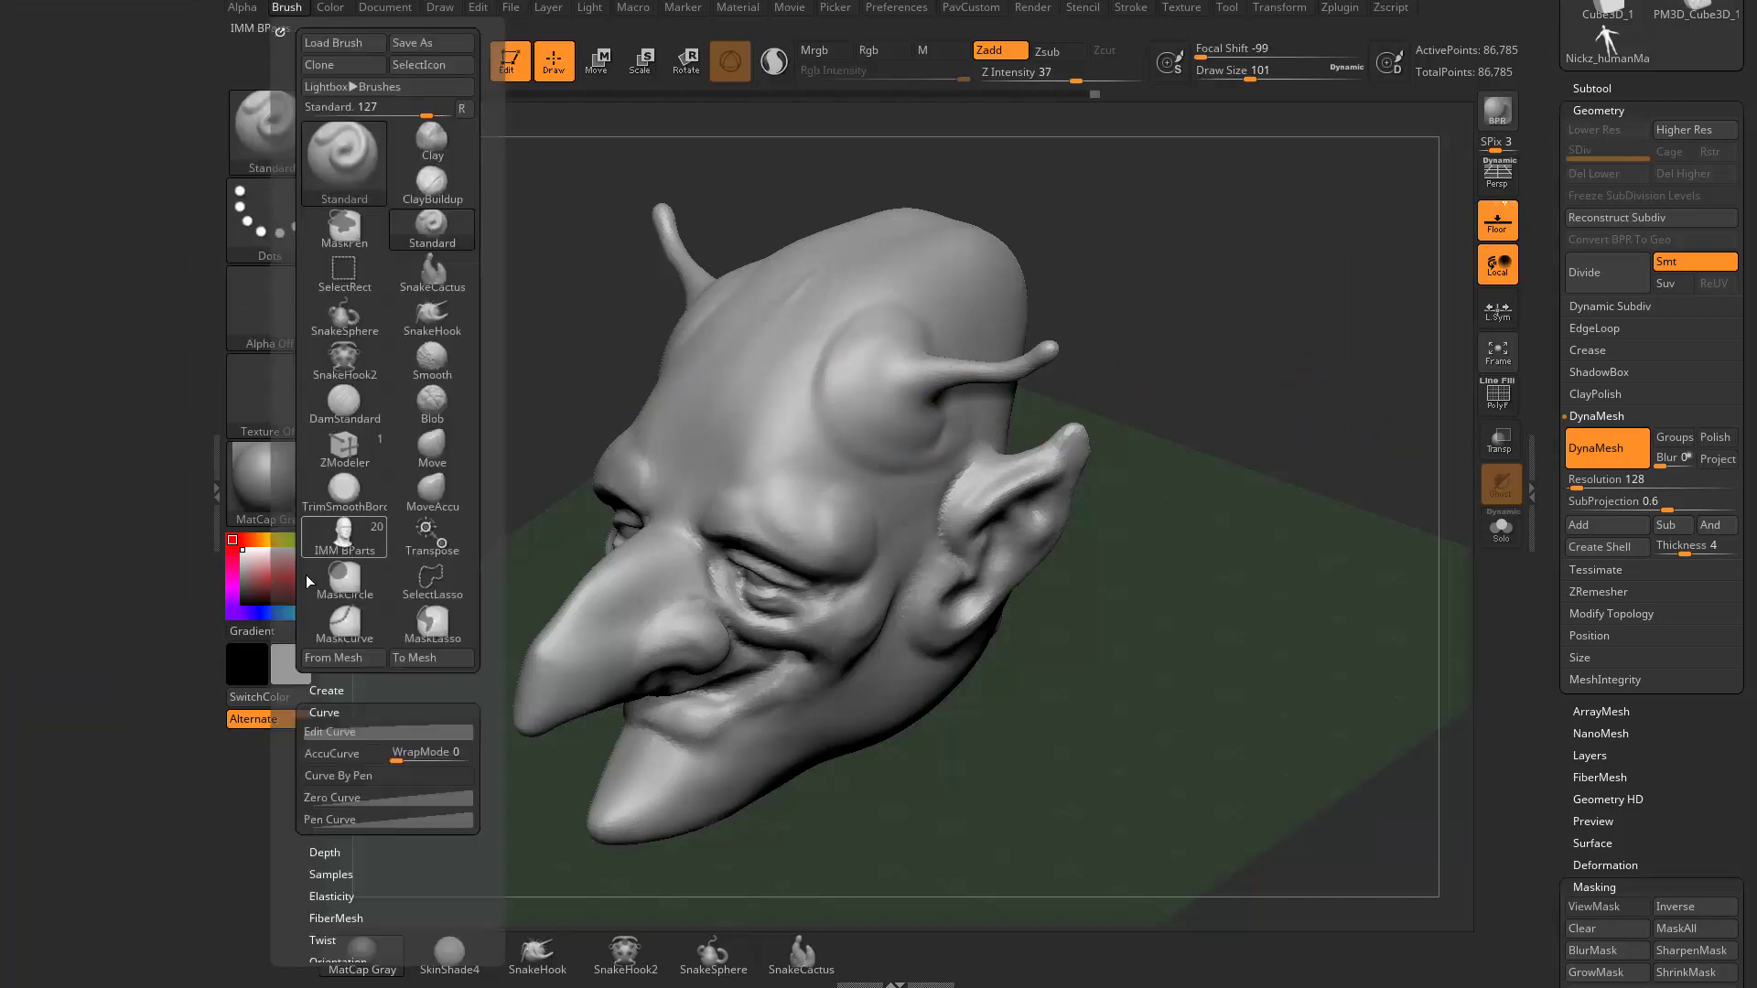
pyautogui.scroll(-15, 307, 549)
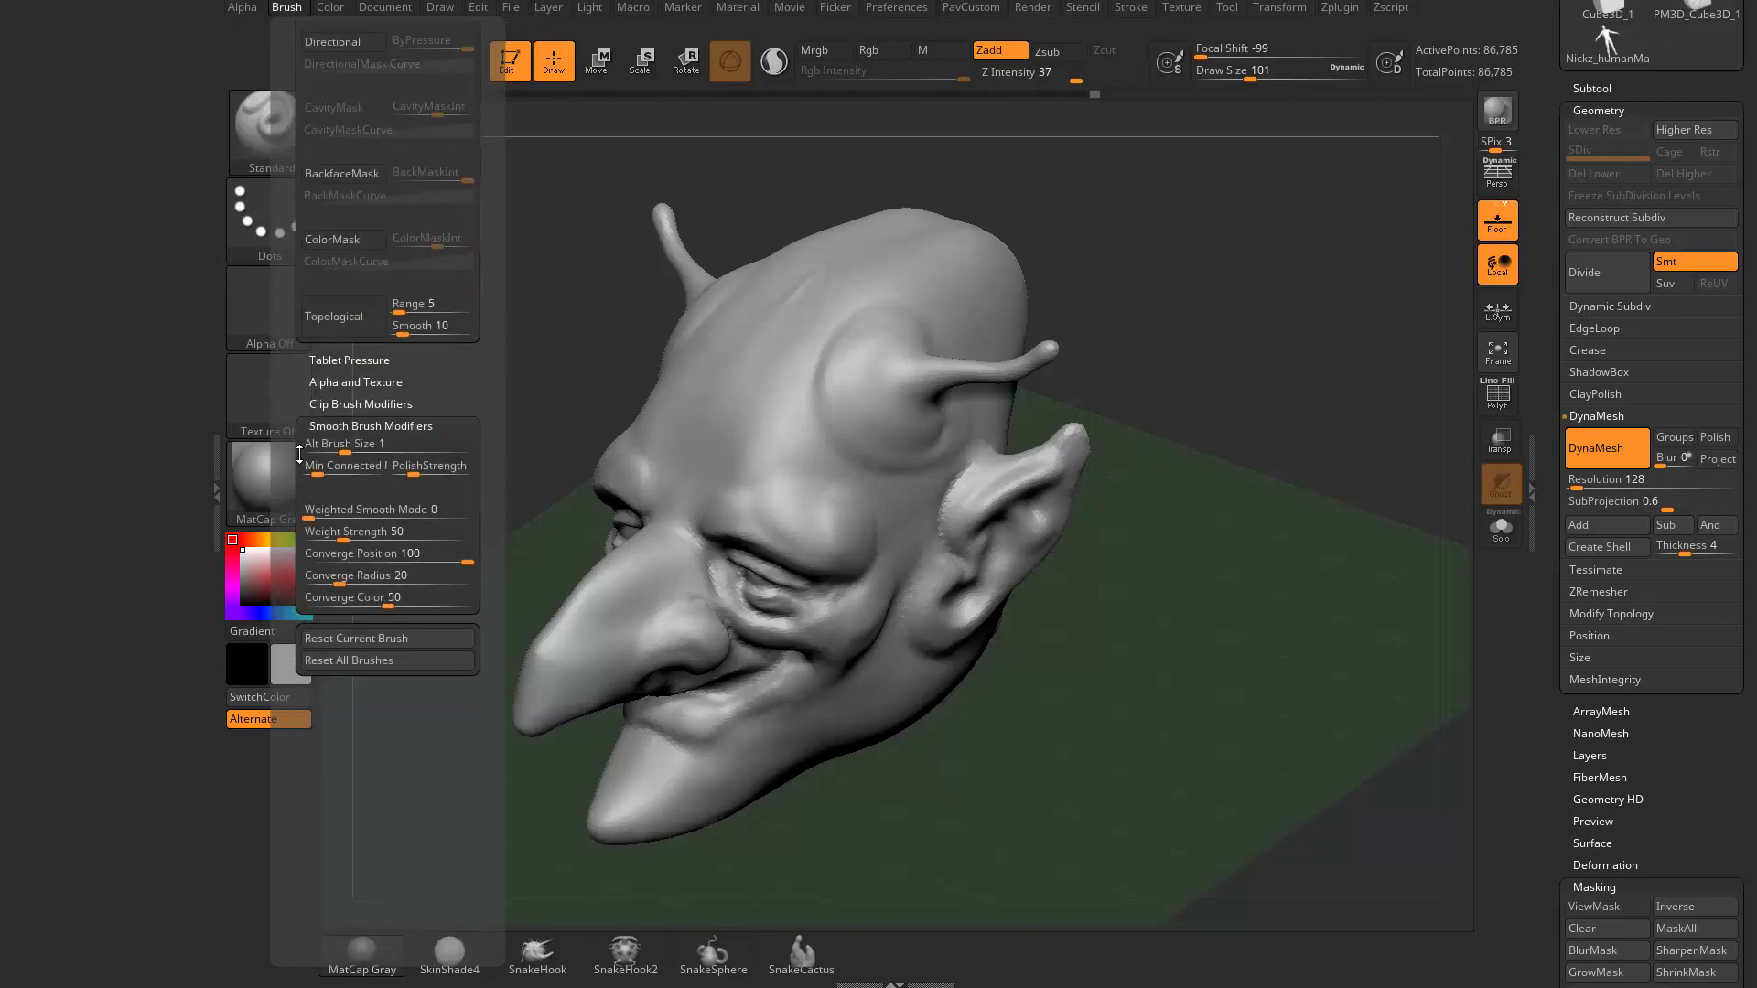
pyautogui.click(381, 661)
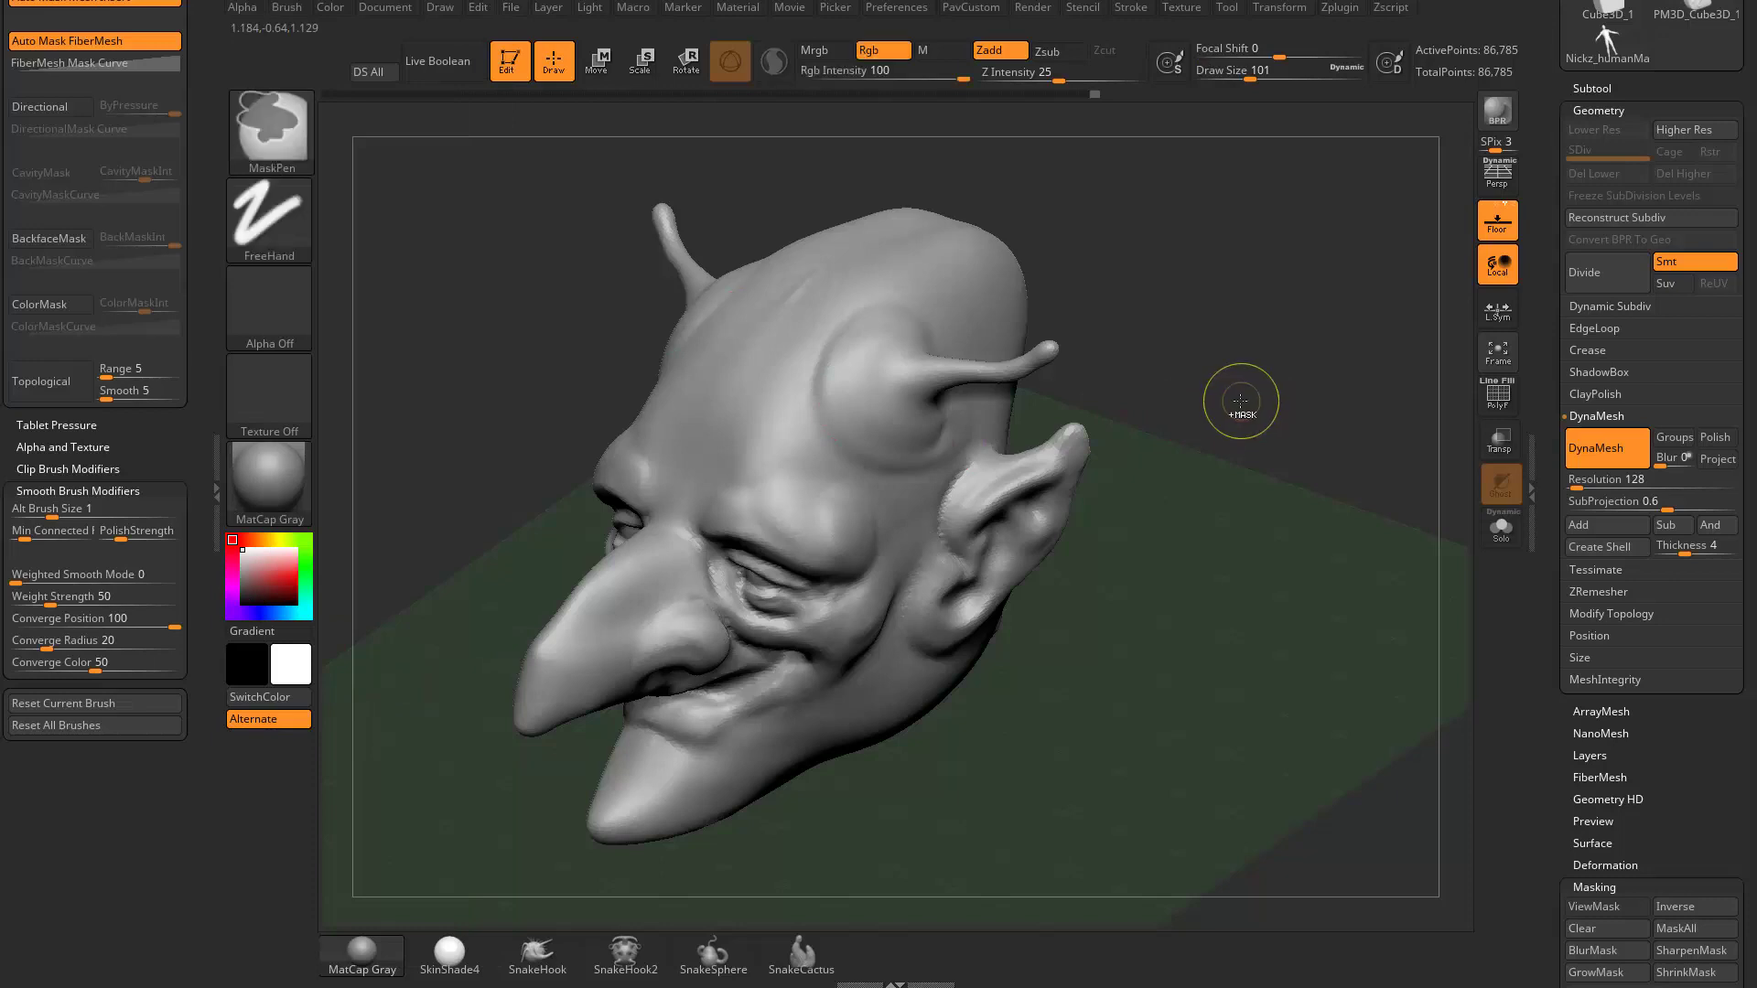
# Step: Check the MaskPen's reset stroke options, paint a soft FreeHand mask around the horn base and clear it
pyautogui.keyDown('ctrl'); pyautogui.click(274, 222); pyautogui.keyUp('ctrl')
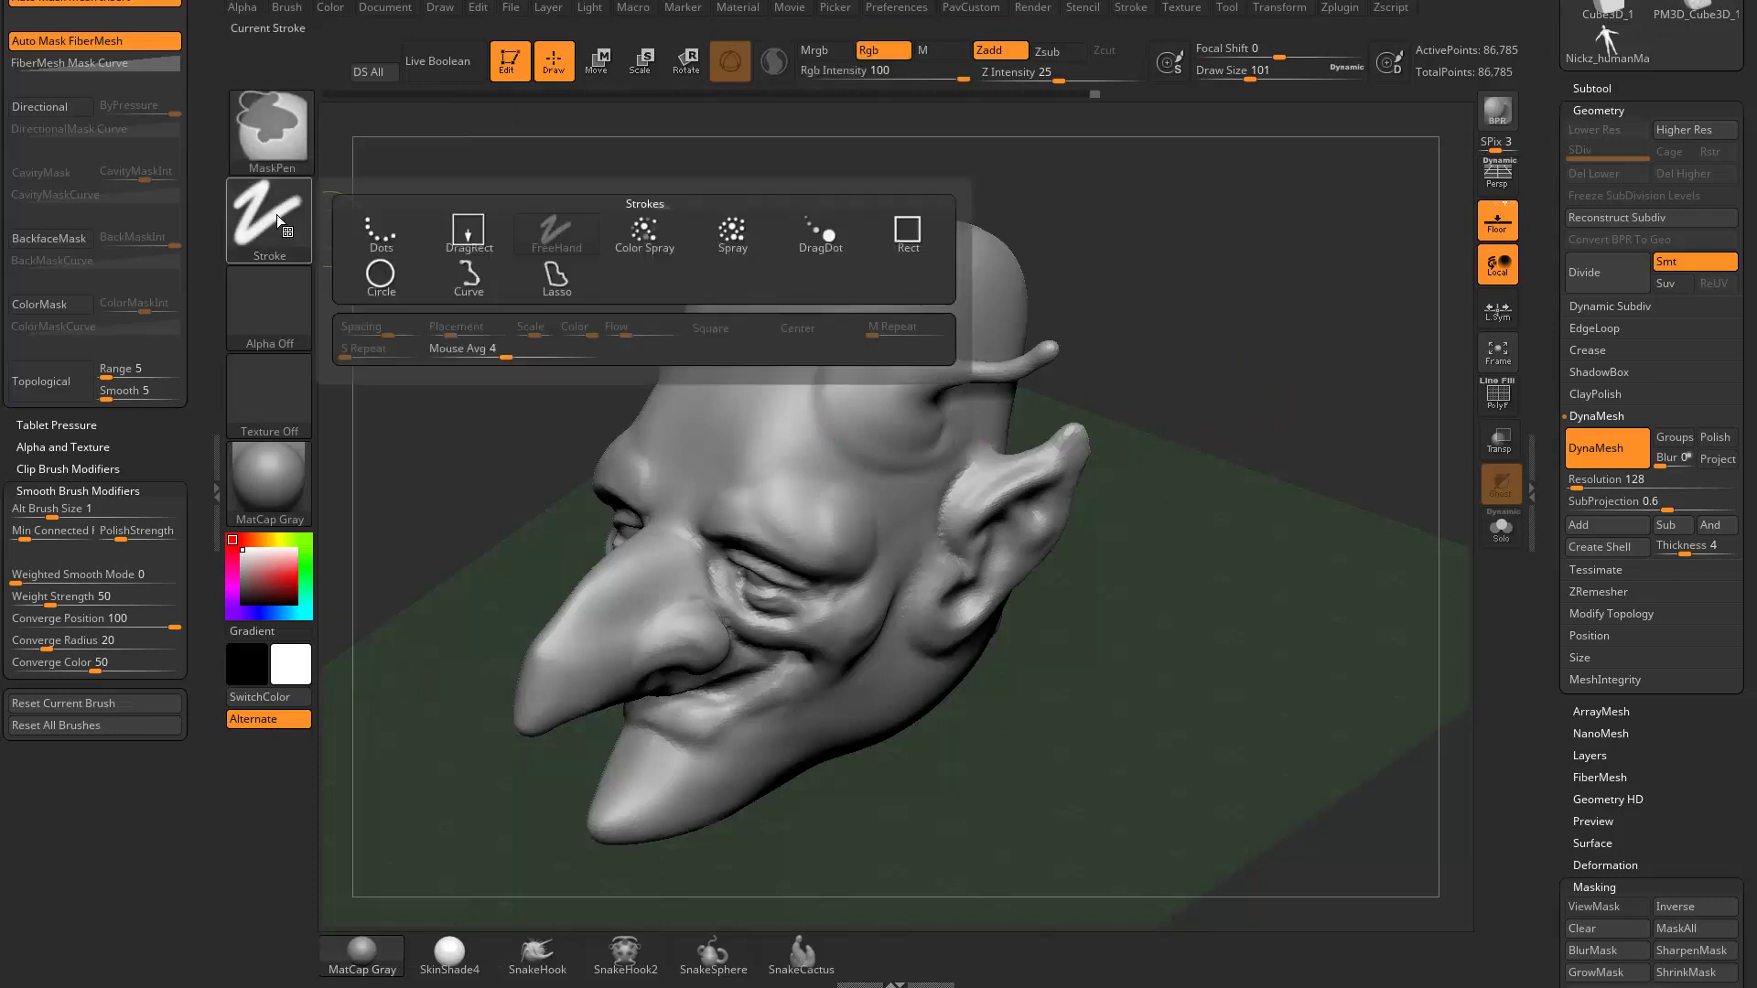
pyautogui.moveTo(810, 402)
pyautogui.keyDown('ctrl'); pyautogui.mouseDown()
pyautogui.moveTo(838, 440)
pyautogui.moveTo(896, 458)
pyautogui.mouseUp(); pyautogui.keyUp('ctrl')
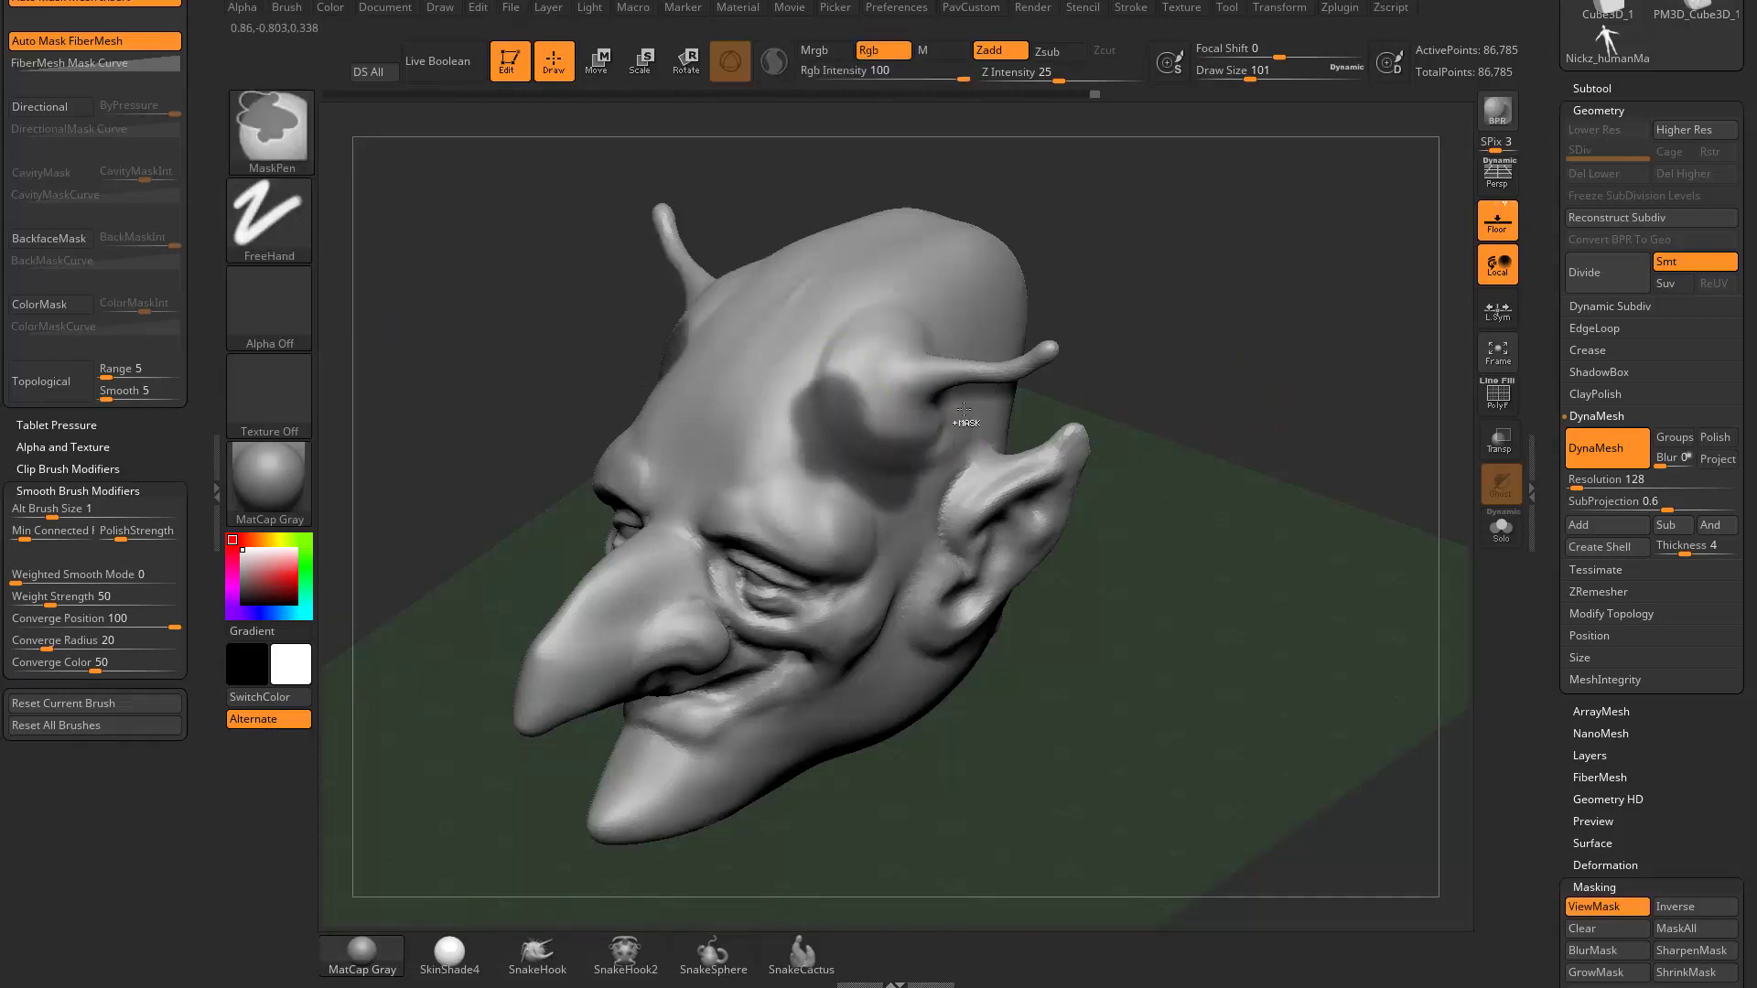
pyautogui.keyDown('ctrl'); pyautogui.click(1274, 430); pyautogui.keyUp('ctrl')
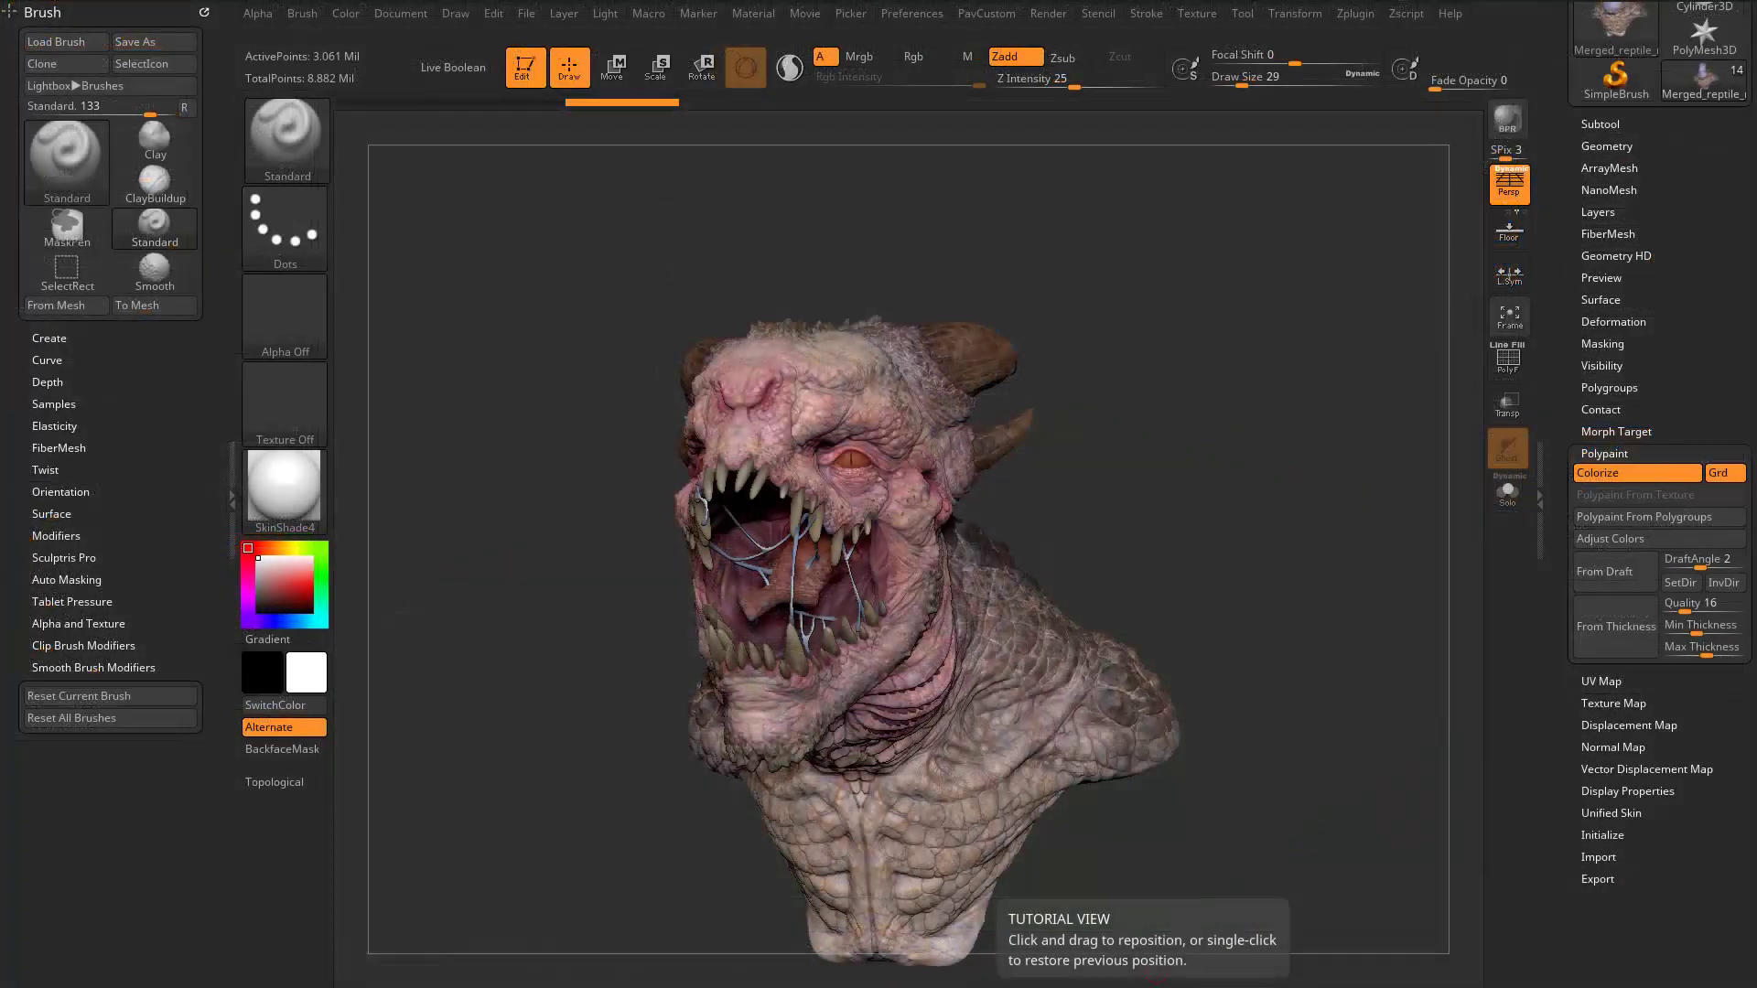
pyautogui.moveTo(1173, 417); pyautogui.dragTo(1249, 483)
pyautogui.press('s')
pyautogui.moveTo(1247, 490)
pyautogui.mouseDown()
pyautogui.moveTo(1261, 465)
pyautogui.moveTo(1372, 439)
pyautogui.mouseUp()
pyautogui.keyDown('shift'); pyautogui.moveTo(1622, 422); pyautogui.dragTo(1623, 418); pyautogui.keyUp('shift')
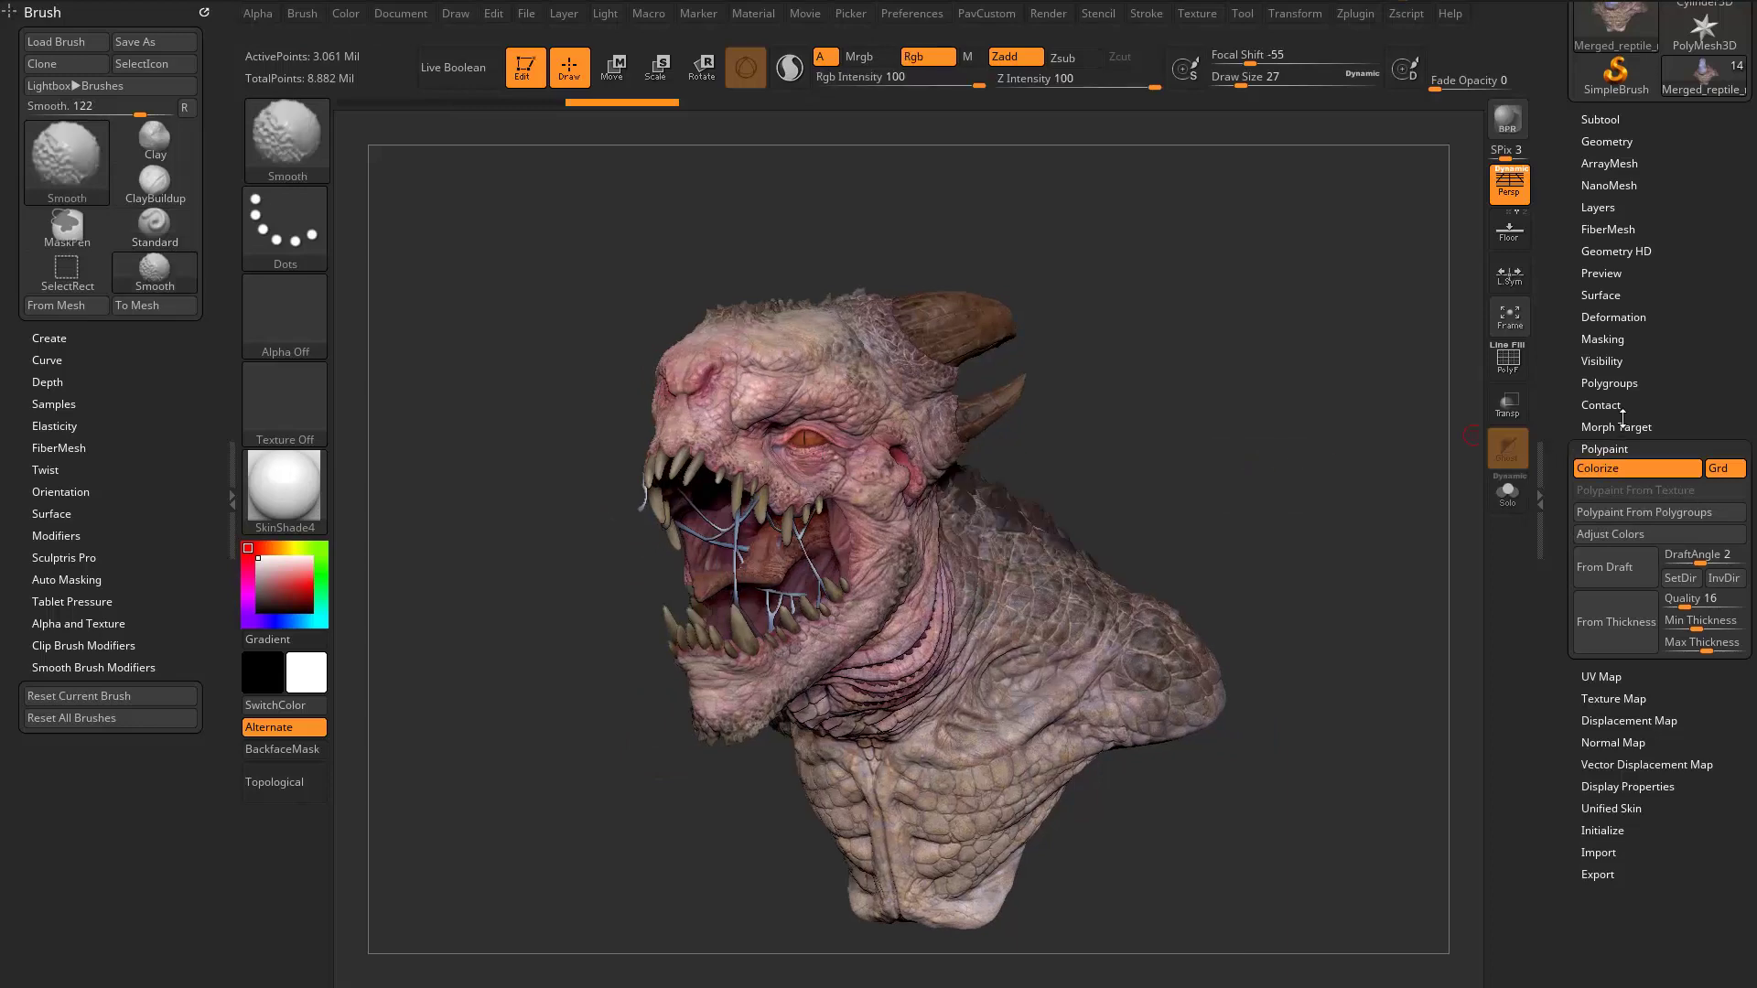
# Step: Open Mask By Polypaint from the colour-masking options for the reptile bust's body
pyautogui.click(1603, 339)
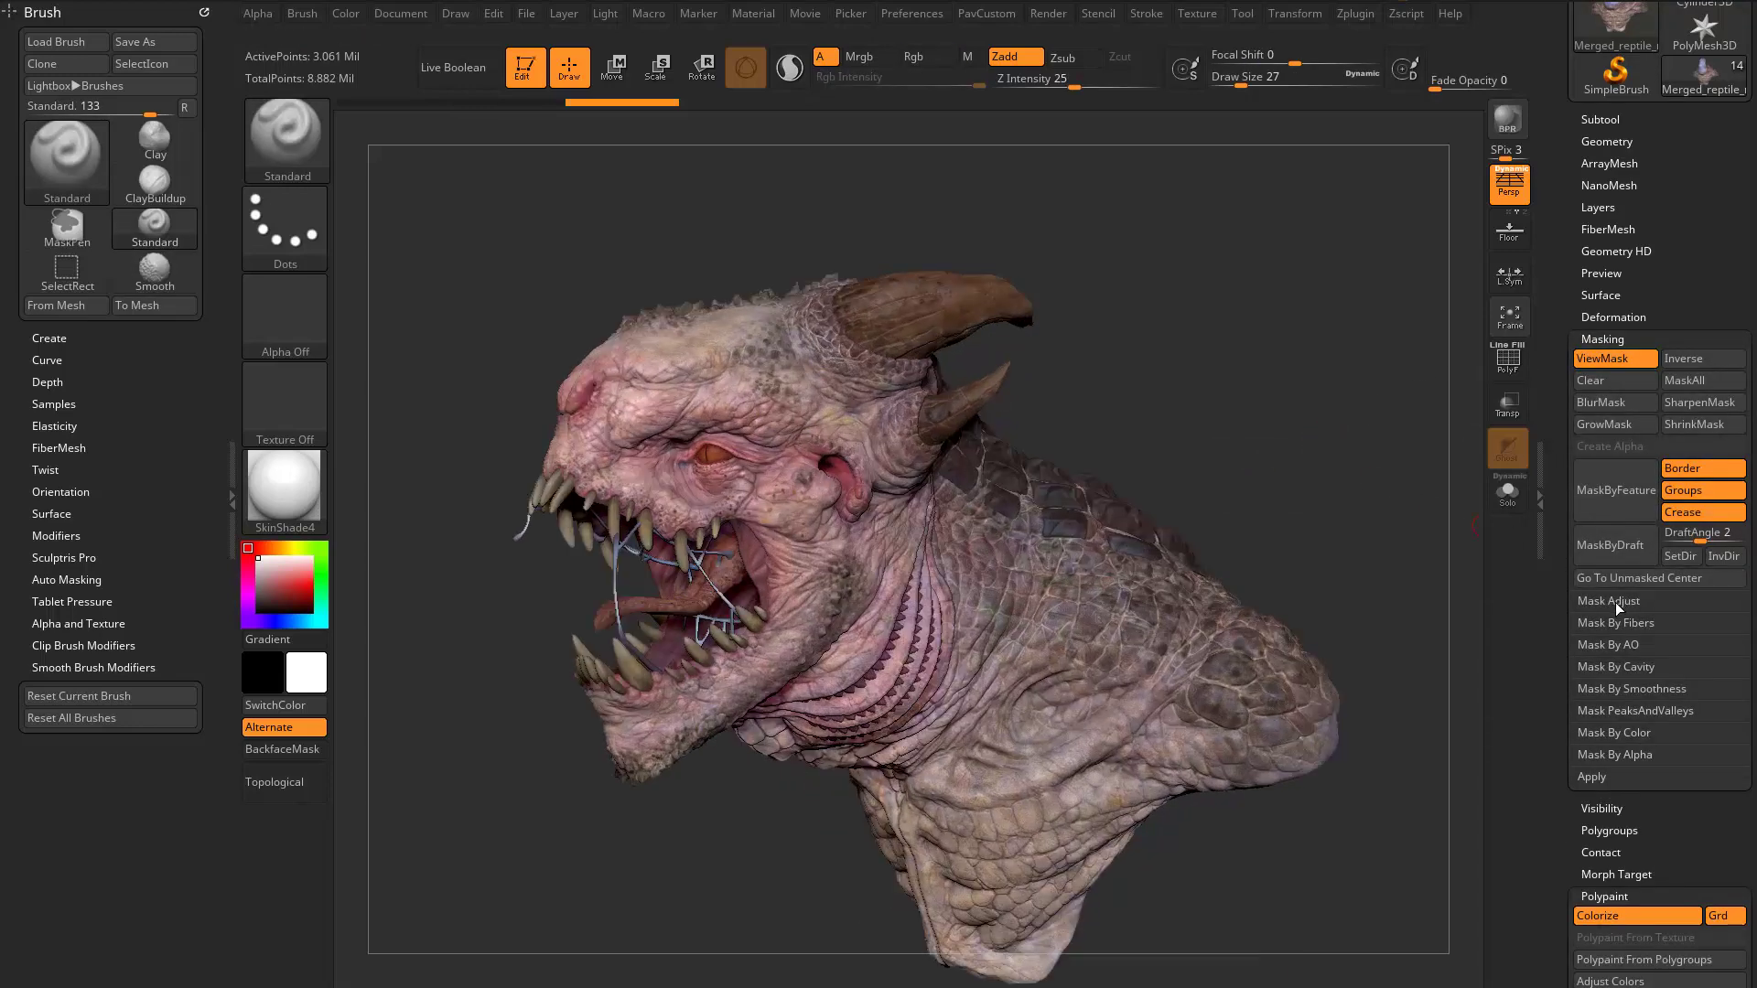
pyautogui.click(1619, 735)
pyautogui.moveTo(1567, 733); pyautogui.dragTo(1546, 596)
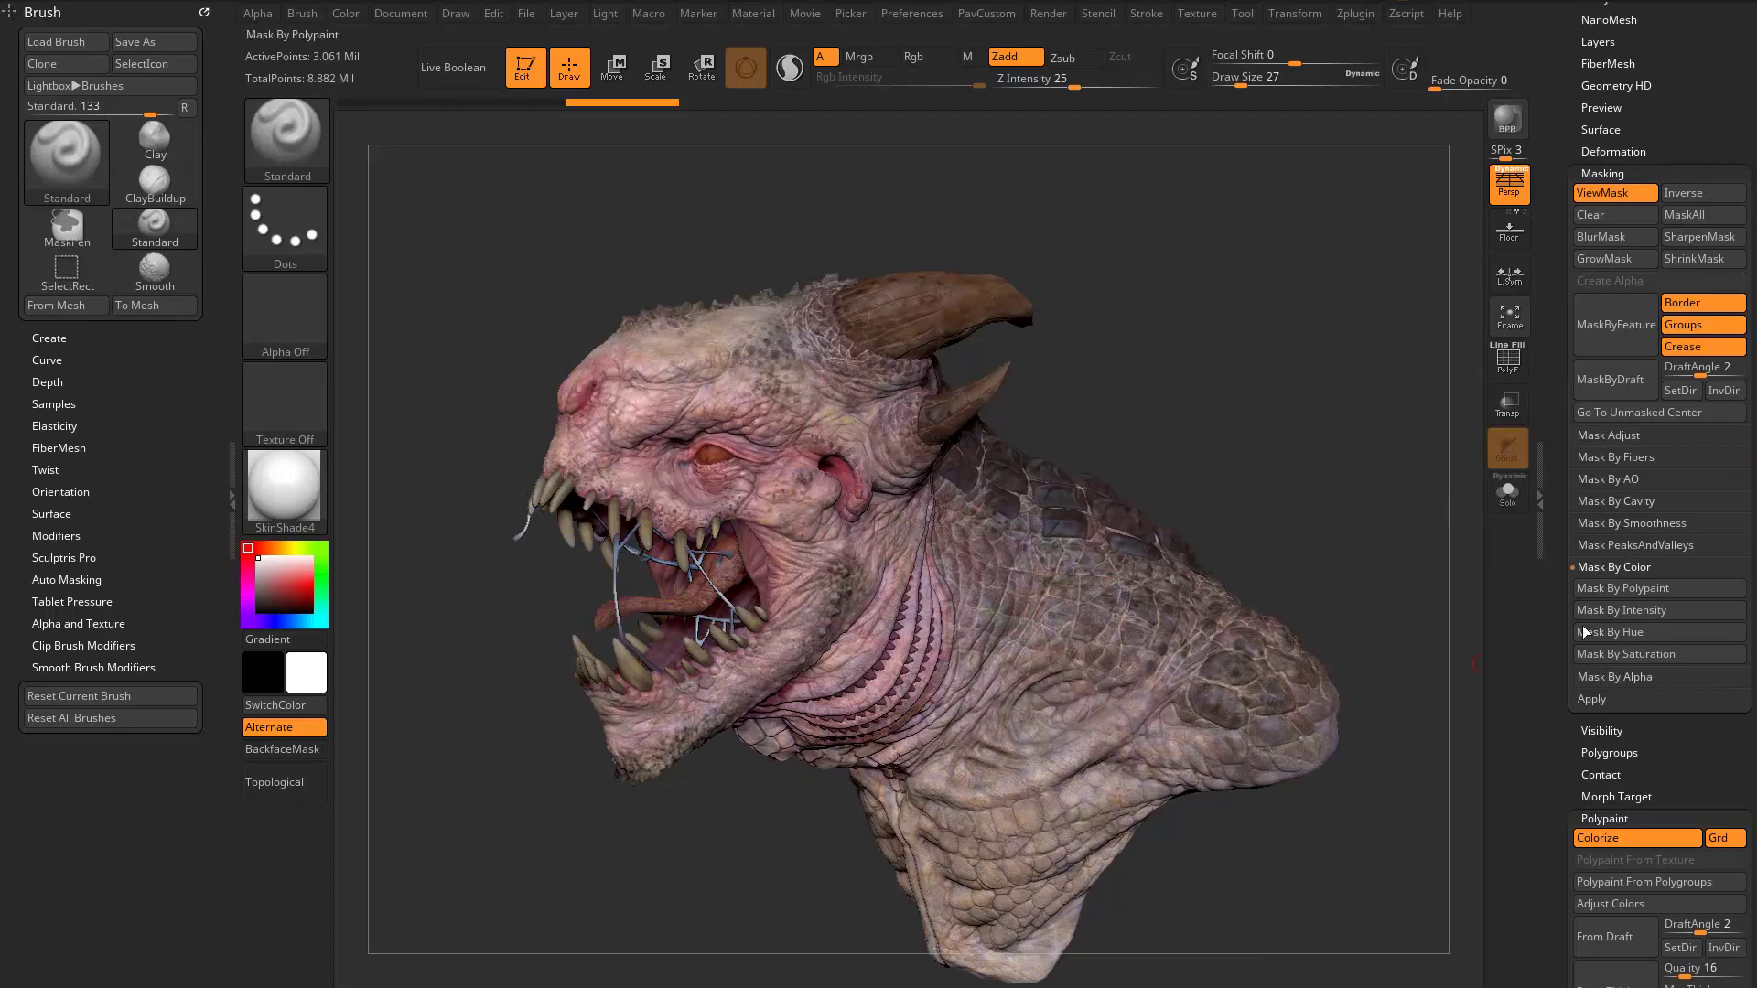
pyautogui.moveTo(1403, 558)
pyautogui.mouseDown()
pyautogui.moveTo(1369, 518)
pyautogui.moveTo(1406, 561)
pyautogui.mouseUp()
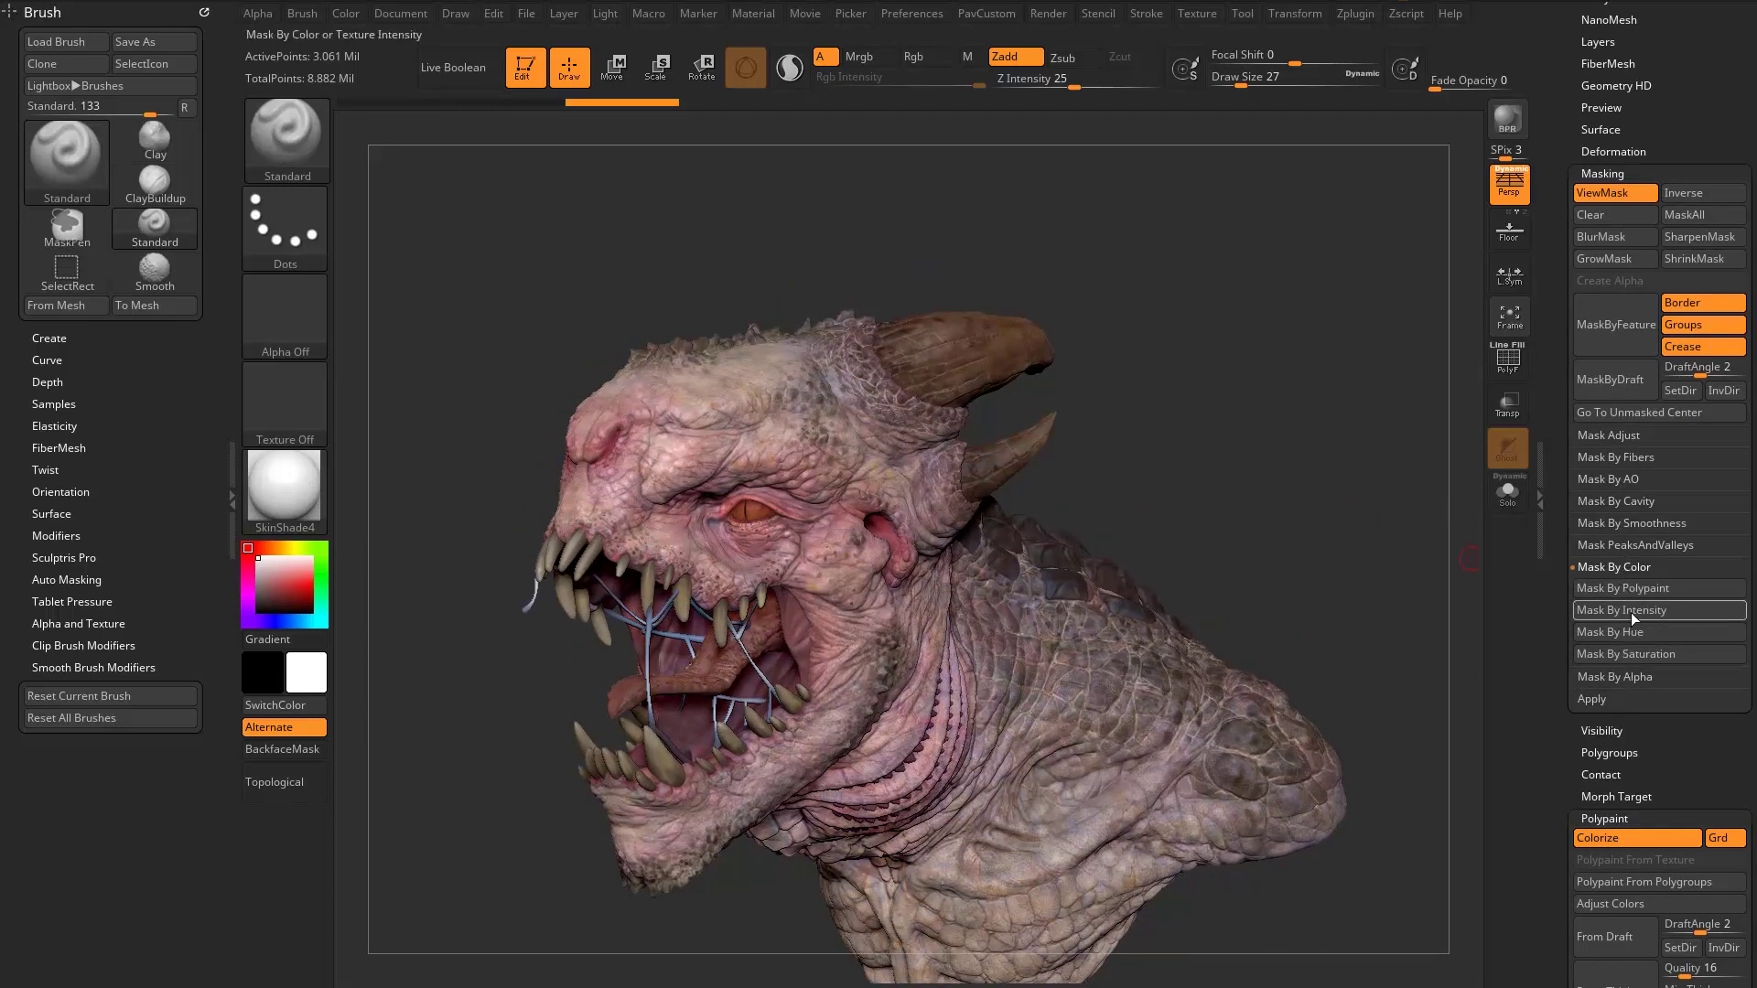
pyautogui.click(1618, 588)
pyautogui.moveTo(1436, 624); pyautogui.dragTo(1469, 451)
# Step: Pick the lavender inner surface of the neck opening as the first mask colour, with tolerance 6
pyautogui.click(1555, 400)
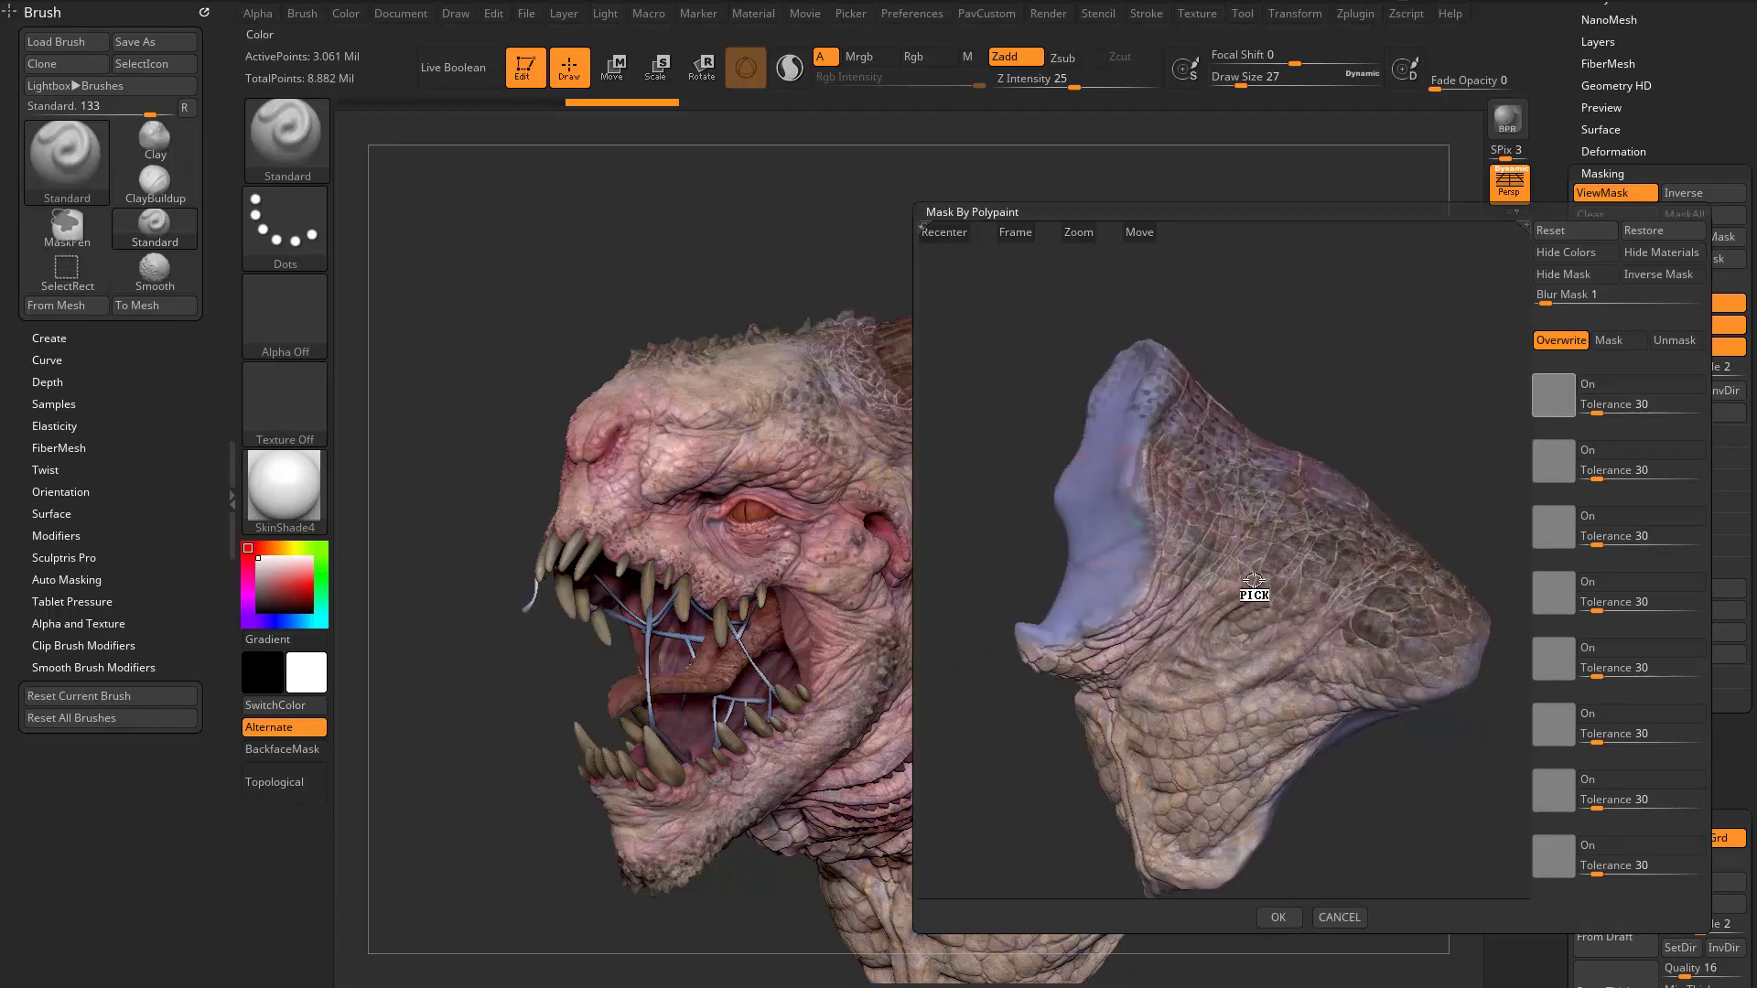
pyautogui.click(1105, 518)
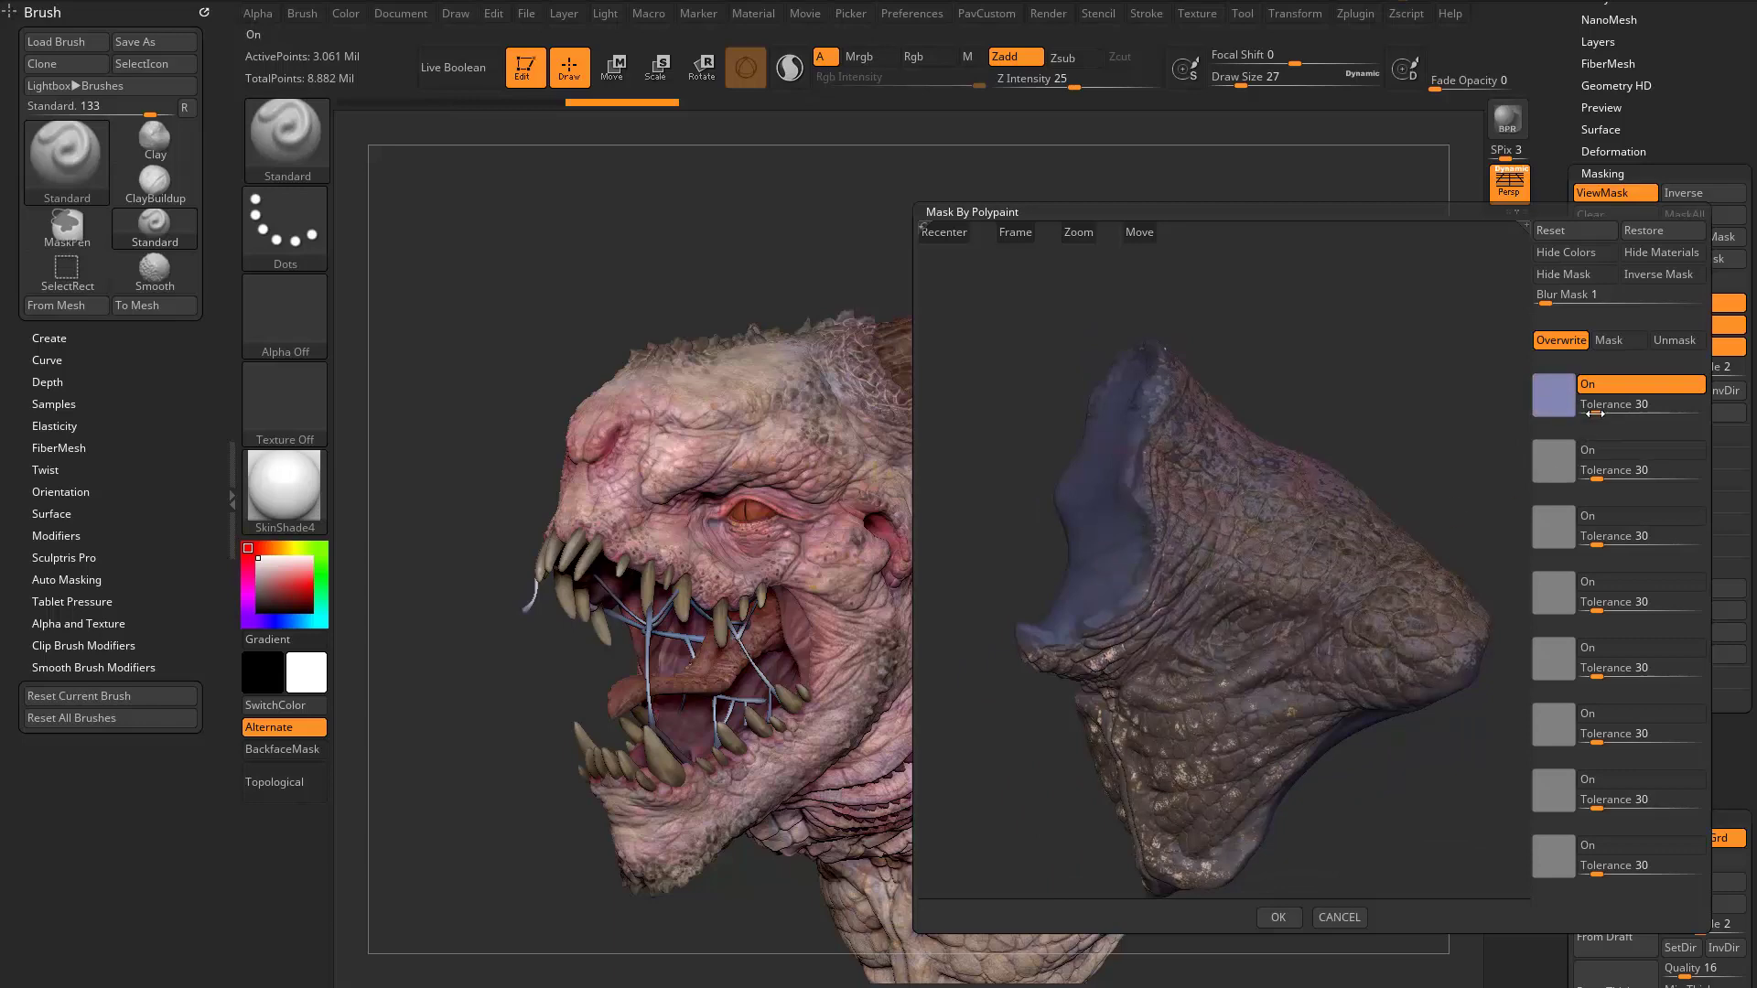
pyautogui.moveTo(1595, 414); pyautogui.dragTo(1585, 408)
pyautogui.moveTo(1473, 334); pyautogui.dragTo(1339, 387)
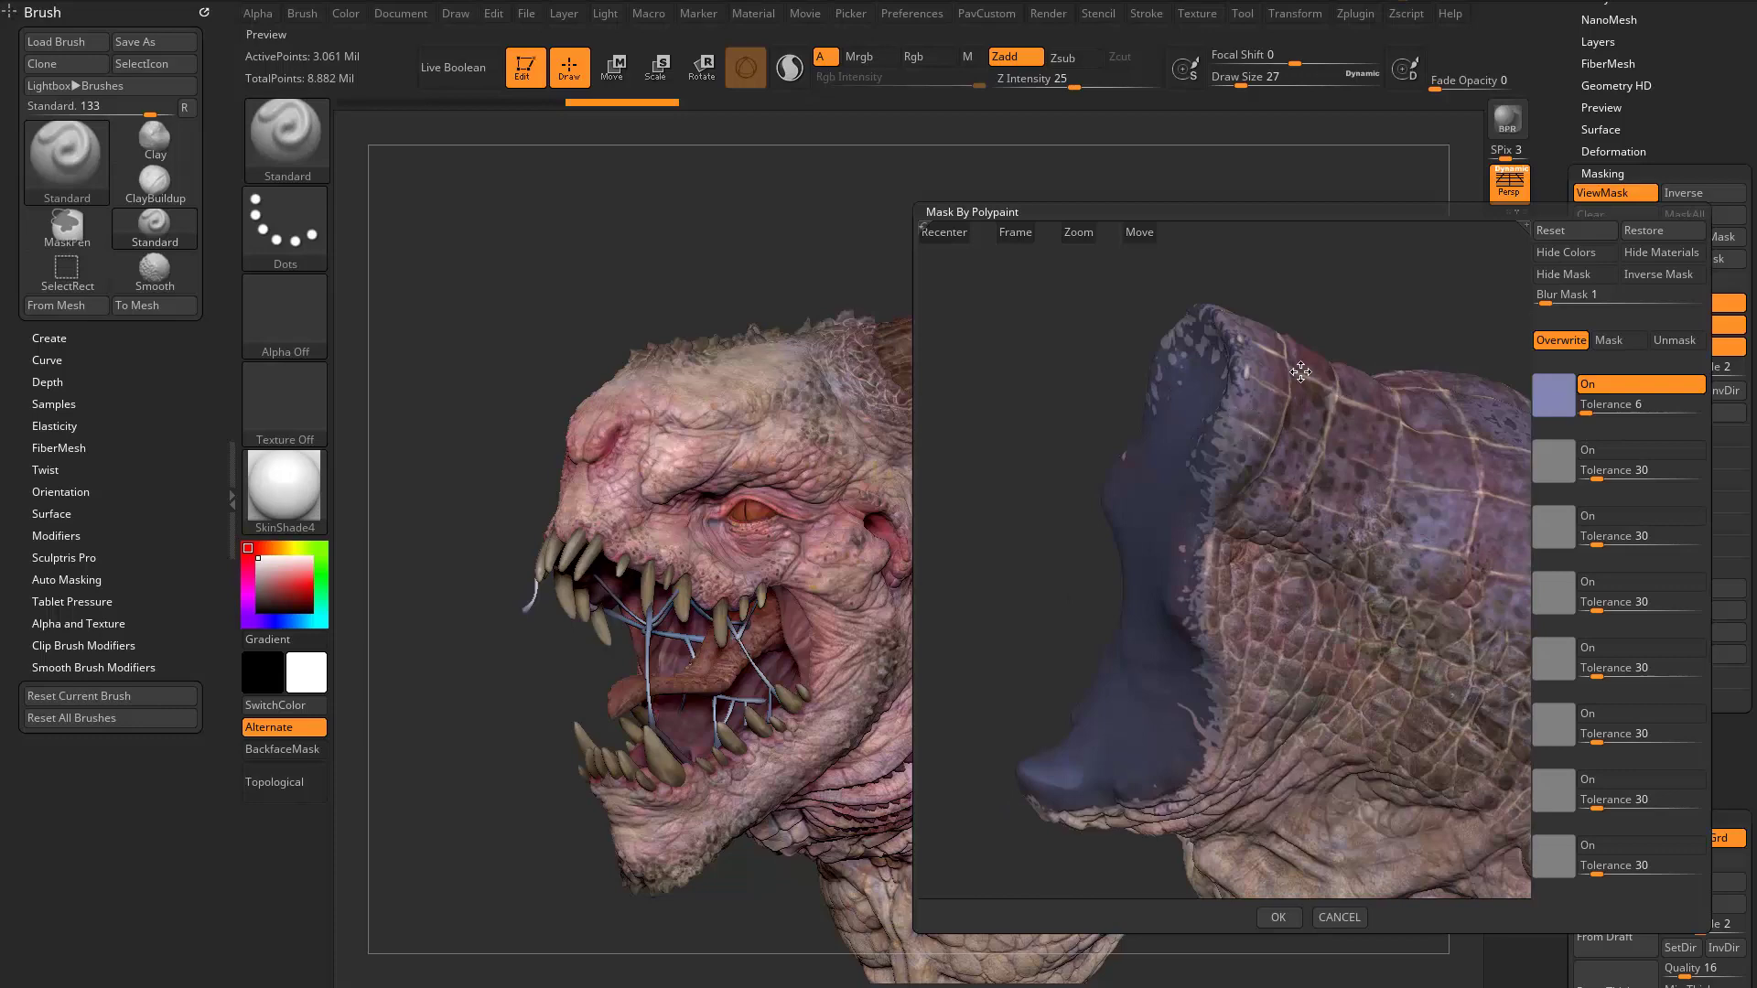
# Step: Pick a greyish purple from the body as the second mask colour and set its tolerance to 0
pyautogui.moveTo(1376, 300); pyautogui.dragTo(1530, 471)
pyautogui.moveTo(1354, 433); pyautogui.dragTo(1391, 412)
pyautogui.moveTo(1602, 472); pyautogui.dragTo(1584, 473)
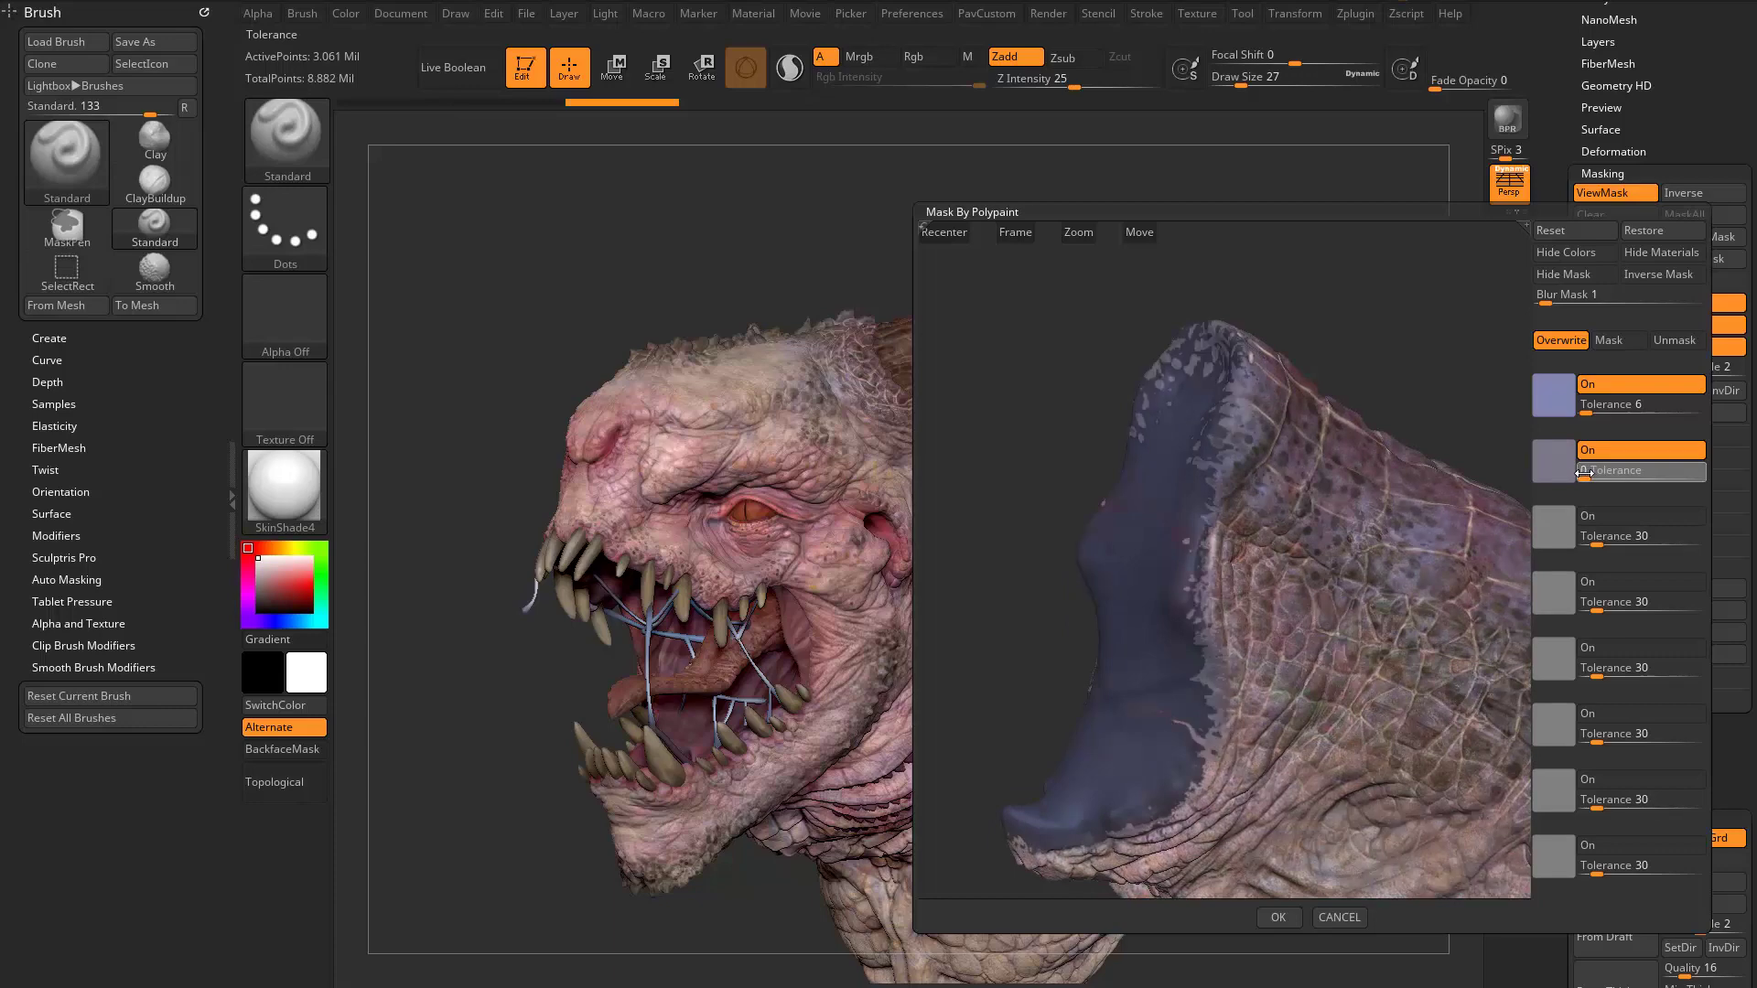
pyautogui.click(1582, 477)
pyautogui.keyDown('alt'); pyautogui.moveTo(1437, 519); pyautogui.dragTo(1412, 358); pyautogui.keyUp('alt')
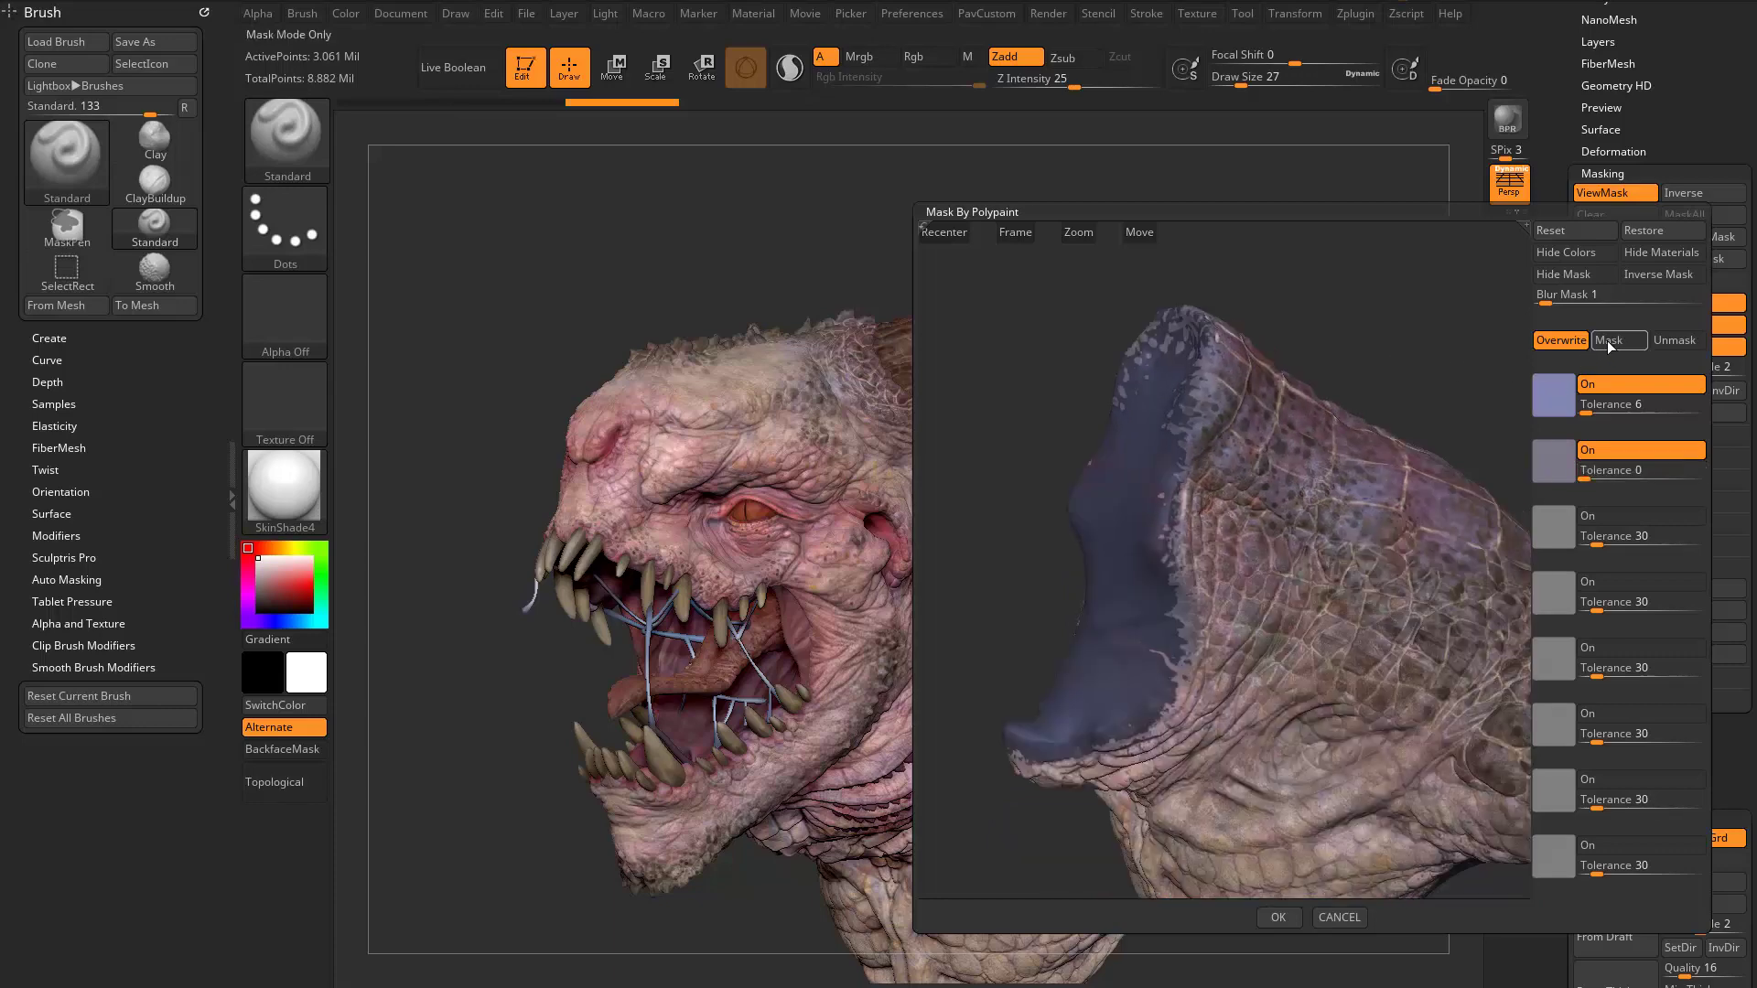
# Step: Preview the polypaint mask in Unmask mode and return to Overwrite mode
pyautogui.click(1674, 341)
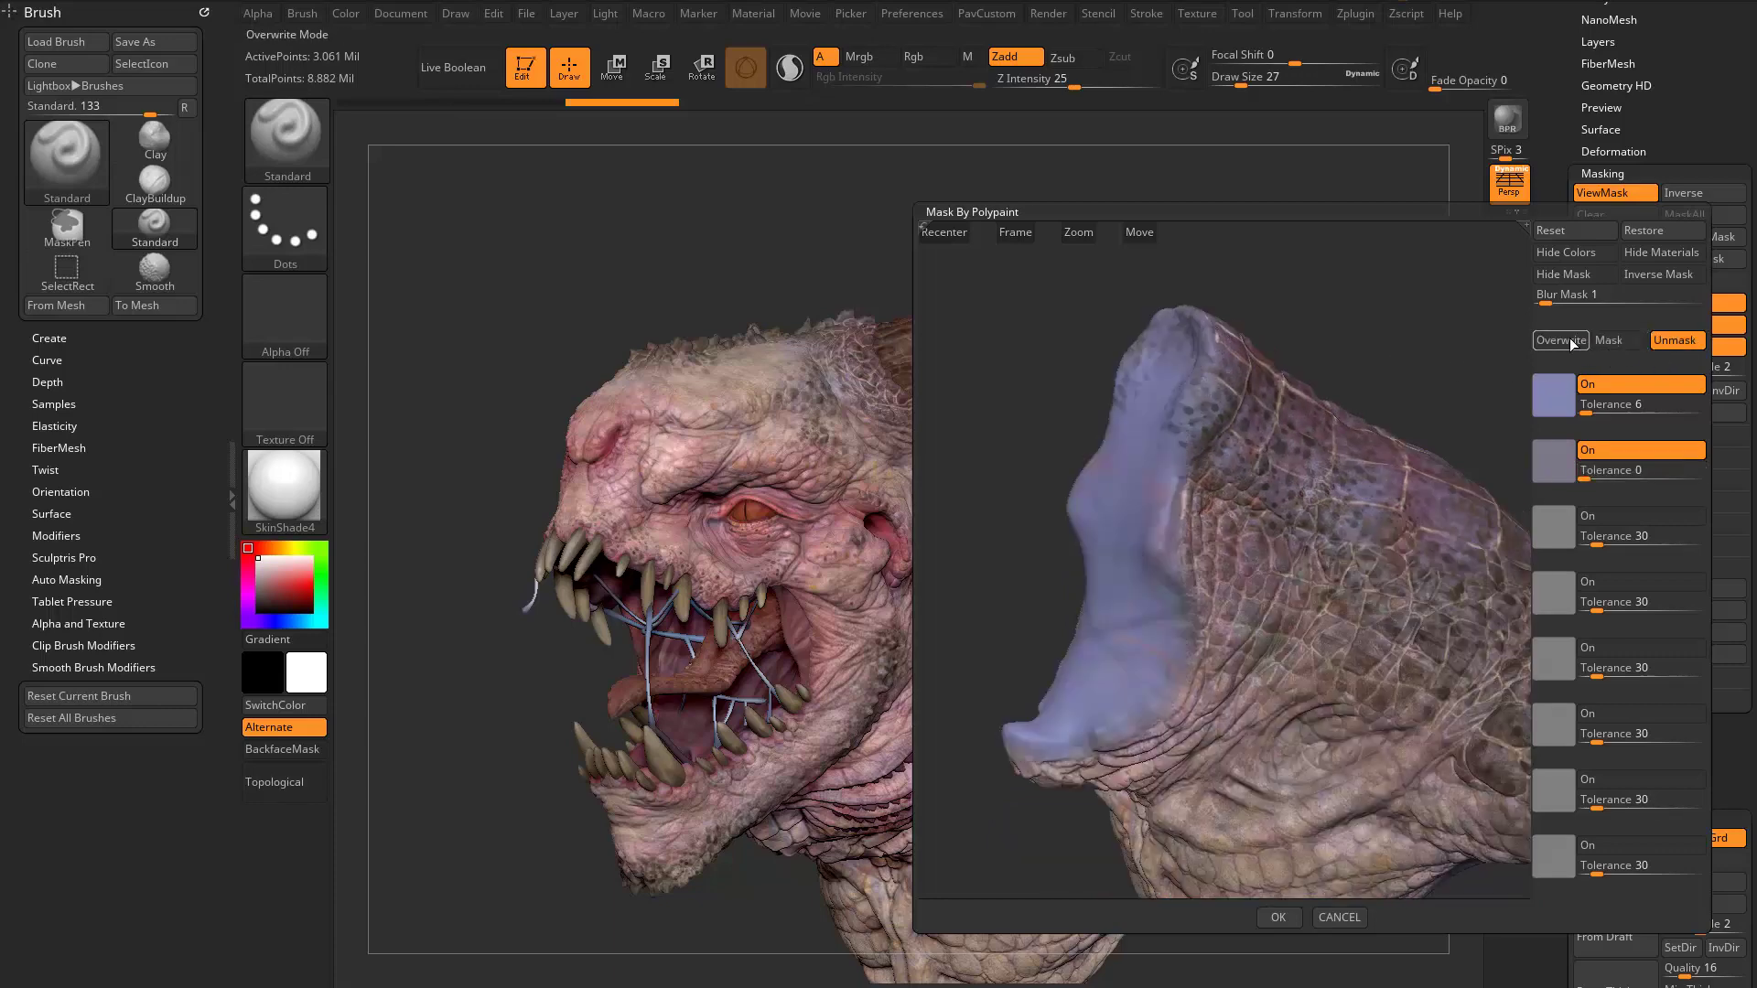
pyautogui.click(1568, 340)
pyautogui.moveTo(1464, 338); pyautogui.dragTo(1361, 448)
# Step: Toggle Hide Colors, Hide Materials and Inverse Mask on and off to compare the mask preview
pyautogui.click(1565, 253)
pyautogui.click(1565, 253)
pyautogui.moveTo(1390, 316)
pyautogui.mouseDown()
pyautogui.moveTo(1483, 309)
pyautogui.moveTo(1374, 313)
pyautogui.mouseUp()
pyautogui.click(1648, 256)
pyautogui.click(1649, 256)
pyautogui.click(1656, 276)
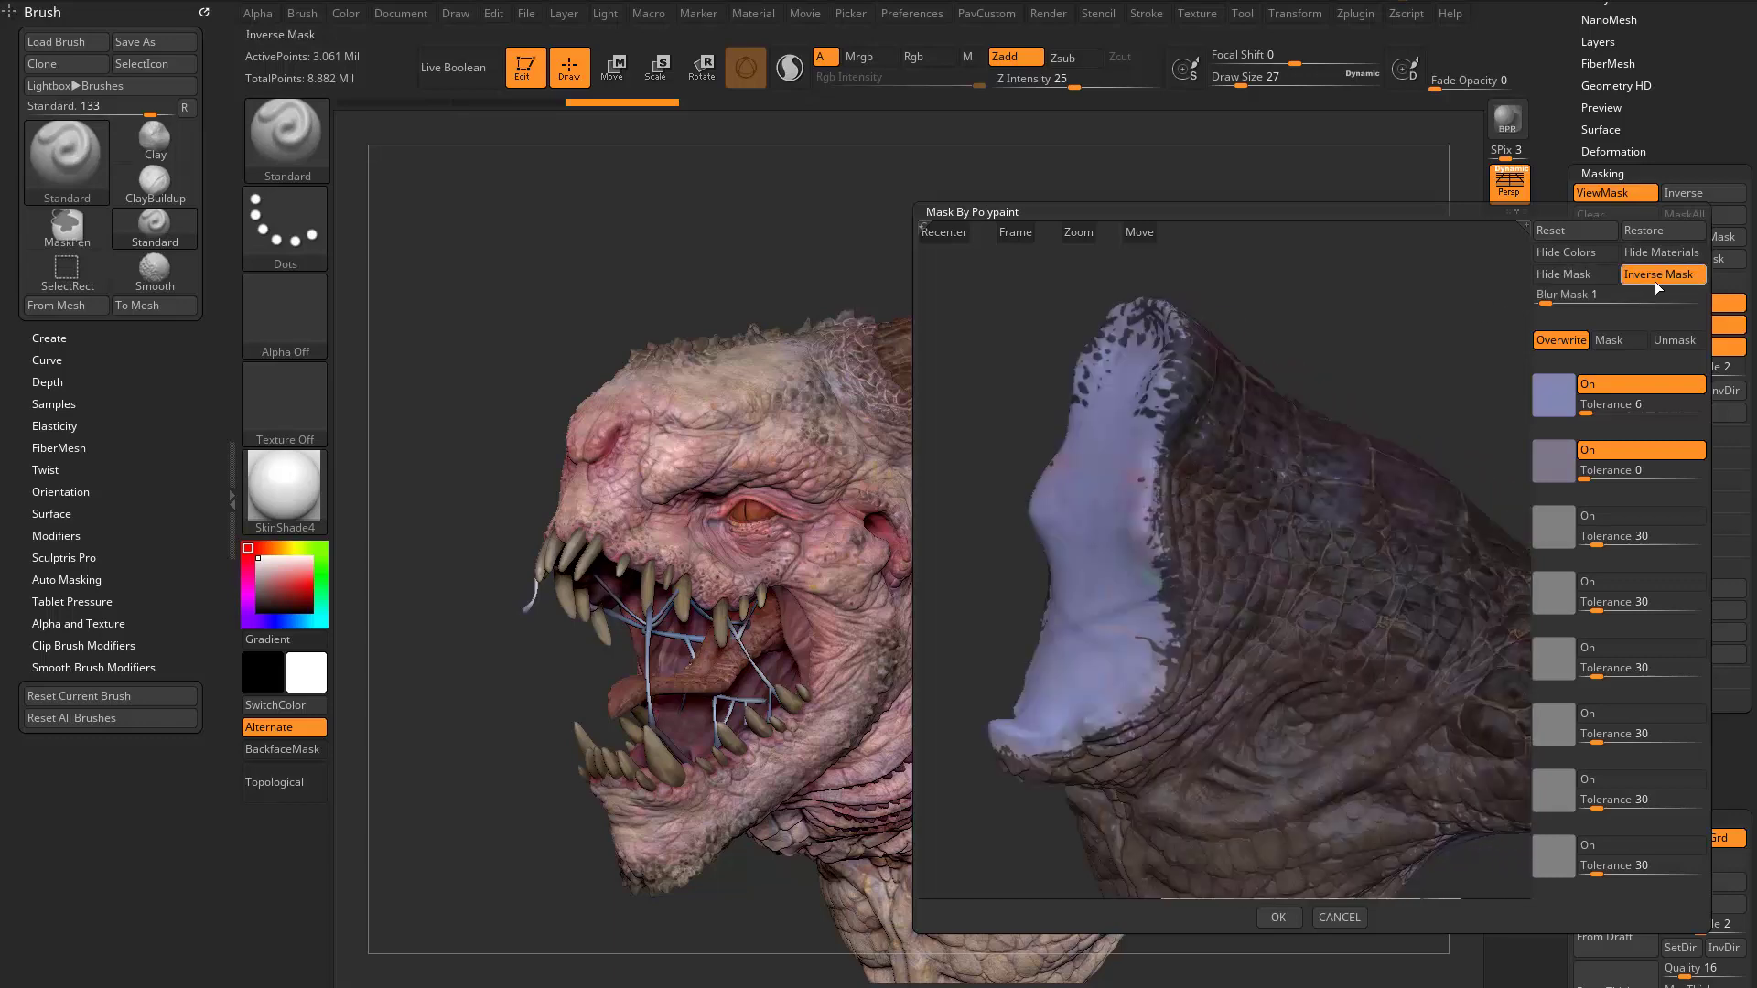
pyautogui.click(1656, 276)
pyautogui.moveTo(1395, 347); pyautogui.dragTo(1405, 345)
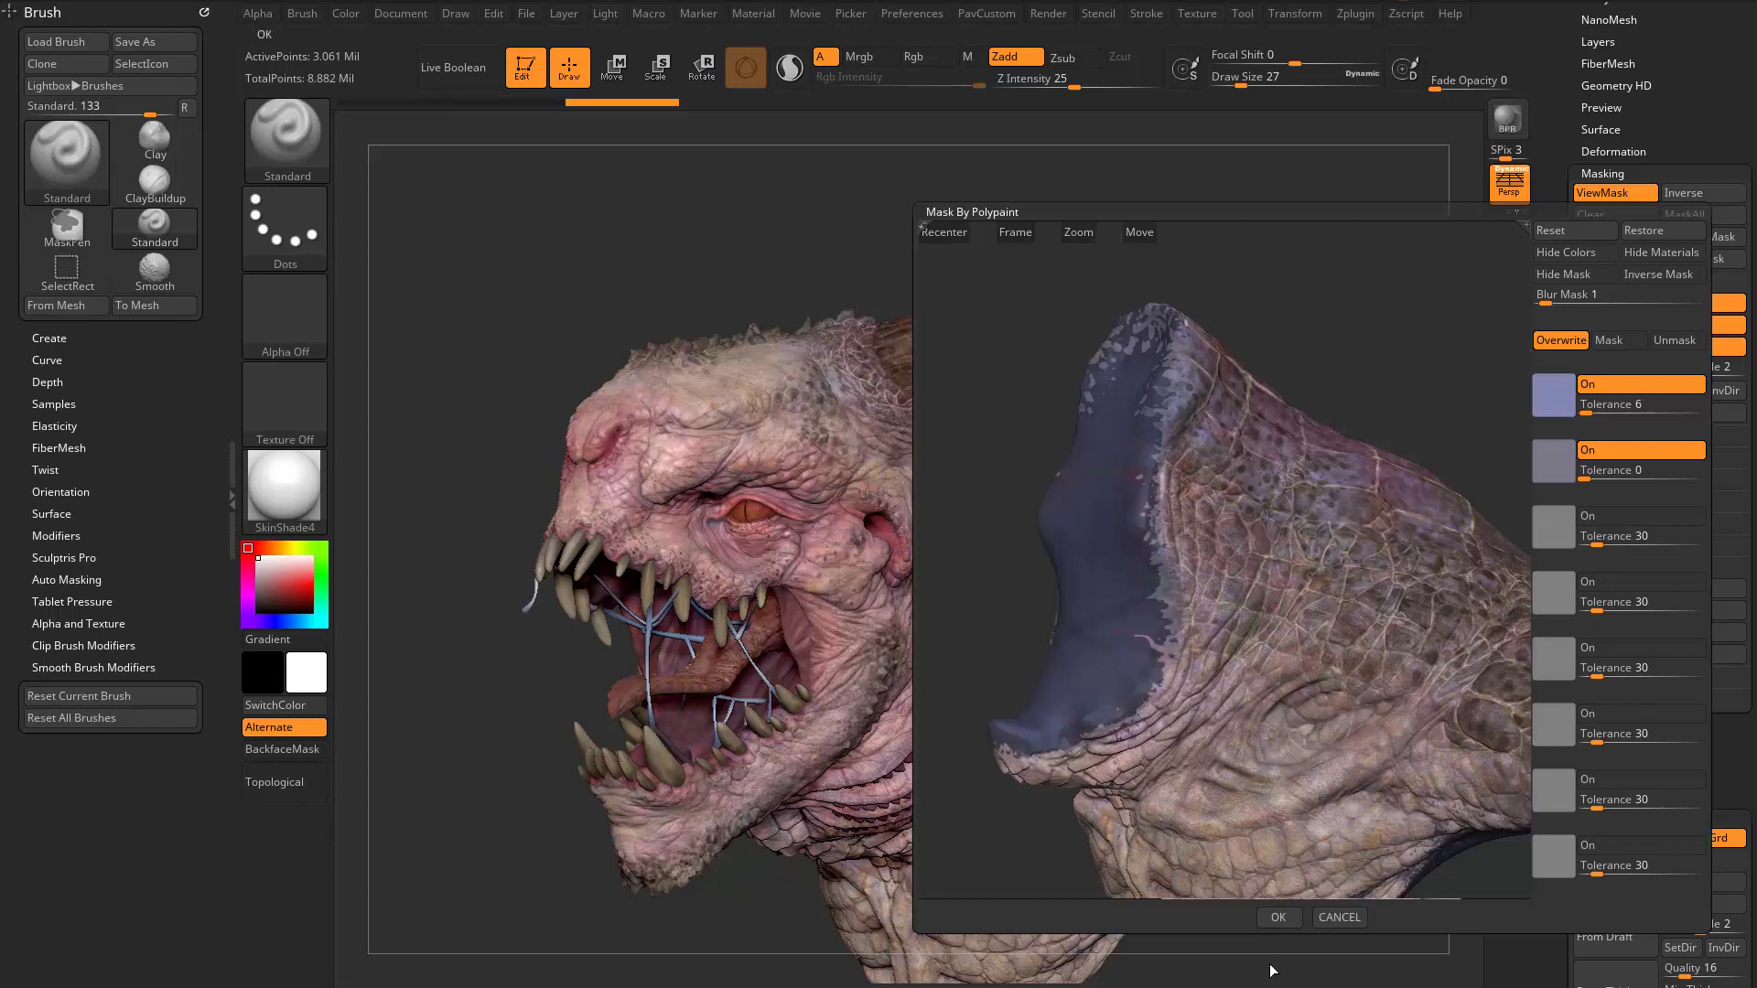
# Step: Apply the polypaint mask and isolate the body subtool to inspect the masked neck opening
pyautogui.click(1278, 918)
pyautogui.click(1508, 494)
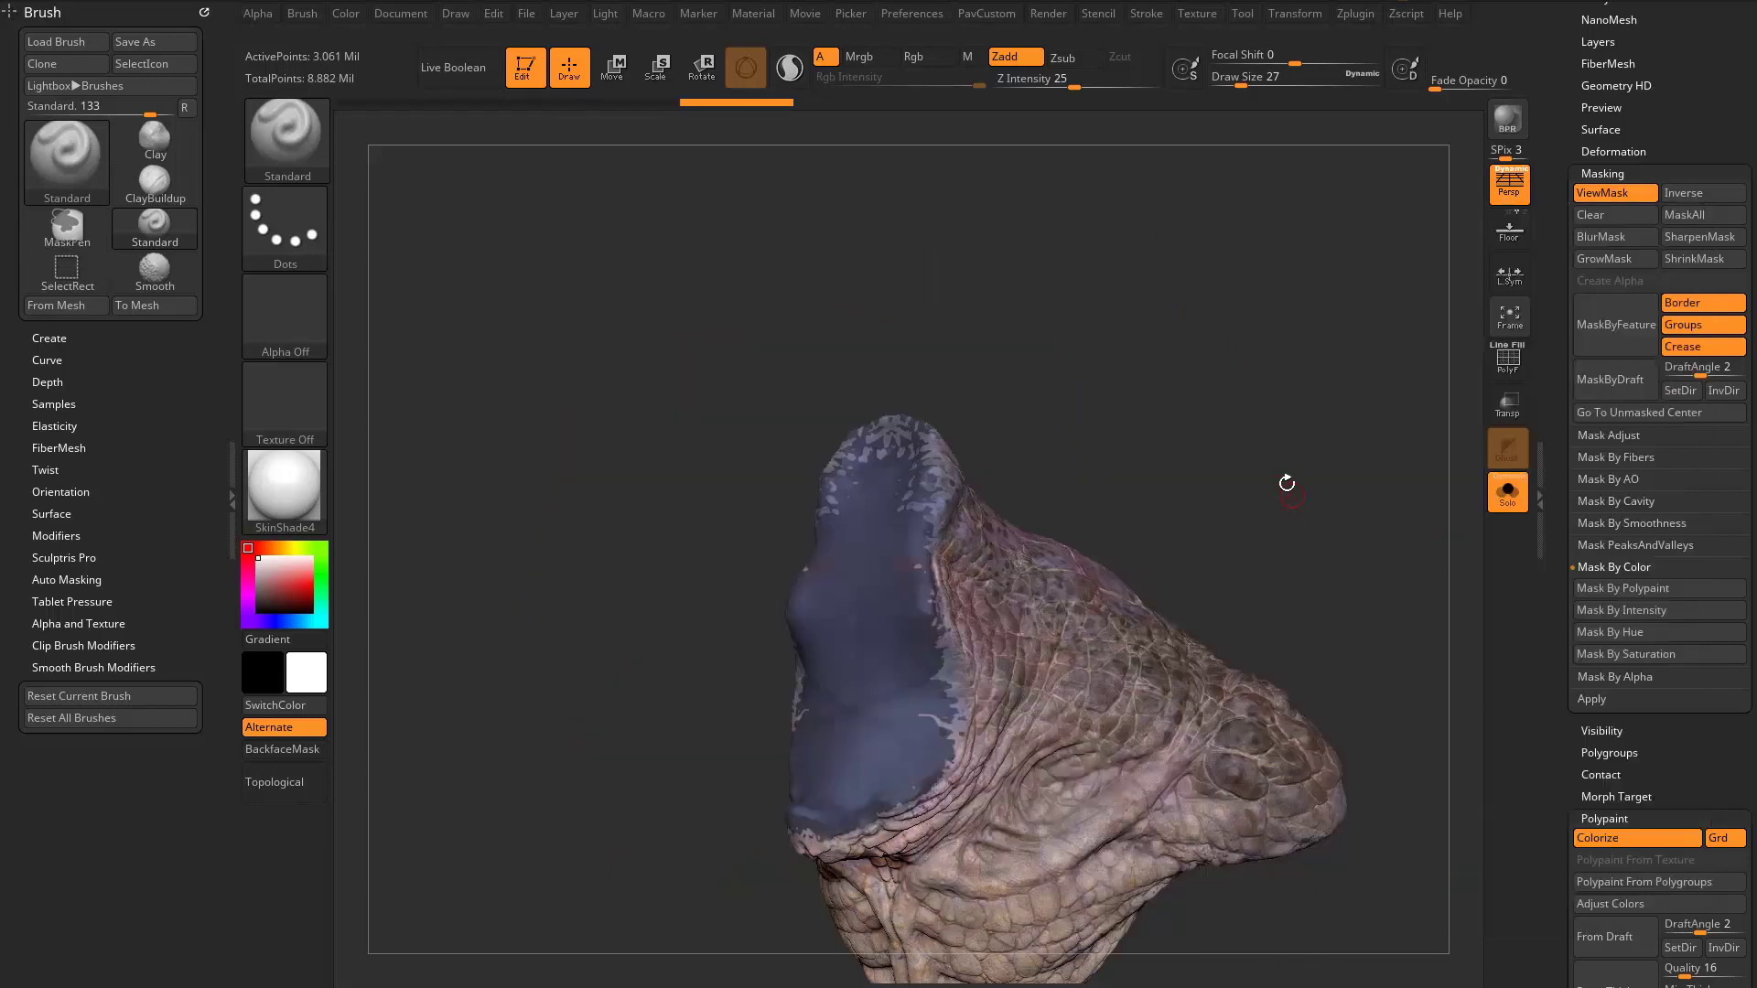
pyautogui.moveTo(1281, 482)
pyautogui.mouseDown()
pyautogui.moveTo(1259, 420)
pyautogui.moveTo(1251, 455)
pyautogui.moveTo(1349, 451)
pyautogui.moveTo(1338, 504)
pyautogui.mouseUp()
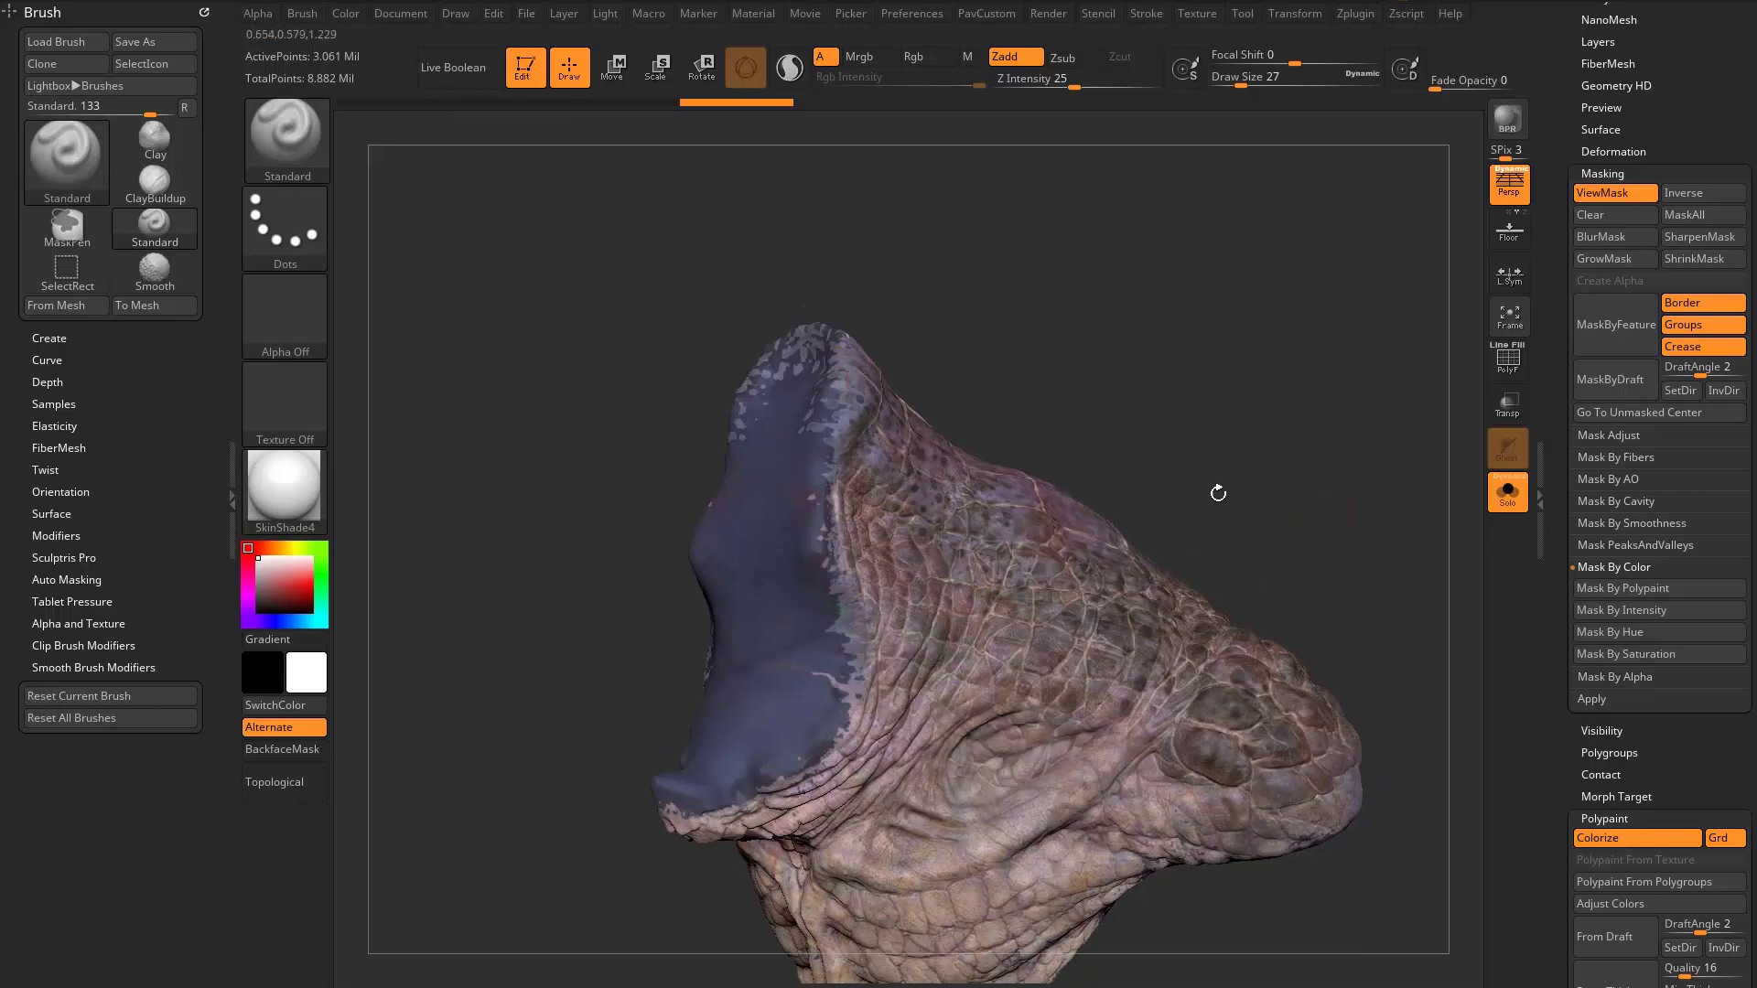
pyautogui.moveTo(1218, 493)
pyautogui.mouseDown()
pyautogui.moveTo(1282, 439)
pyautogui.moveTo(1018, 577)
pyautogui.mouseUp()
pyautogui.moveTo(1350, 470)
pyautogui.mouseDown()
pyautogui.moveTo(1325, 475)
pyautogui.moveTo(1343, 489)
pyautogui.mouseUp()
# Step: Mask the body by cavity with the intensity set to 54.19075
pyautogui.click(1614, 566)
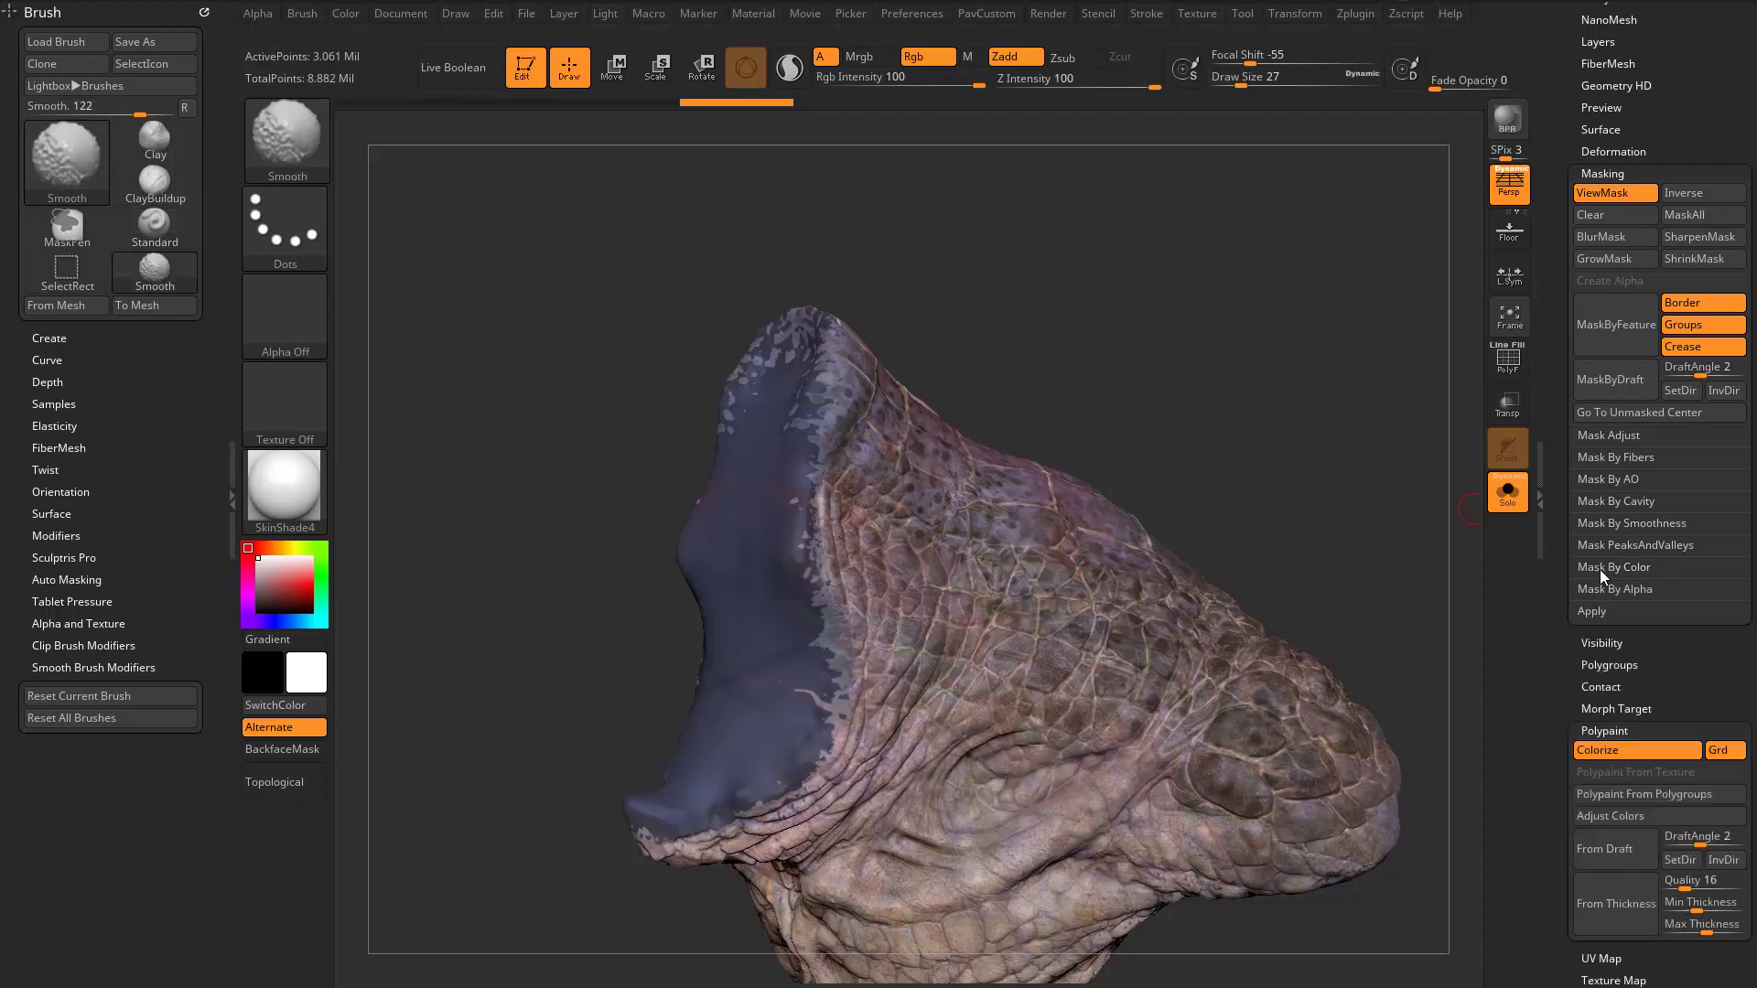
pyautogui.click(1615, 501)
pyautogui.press('shift')
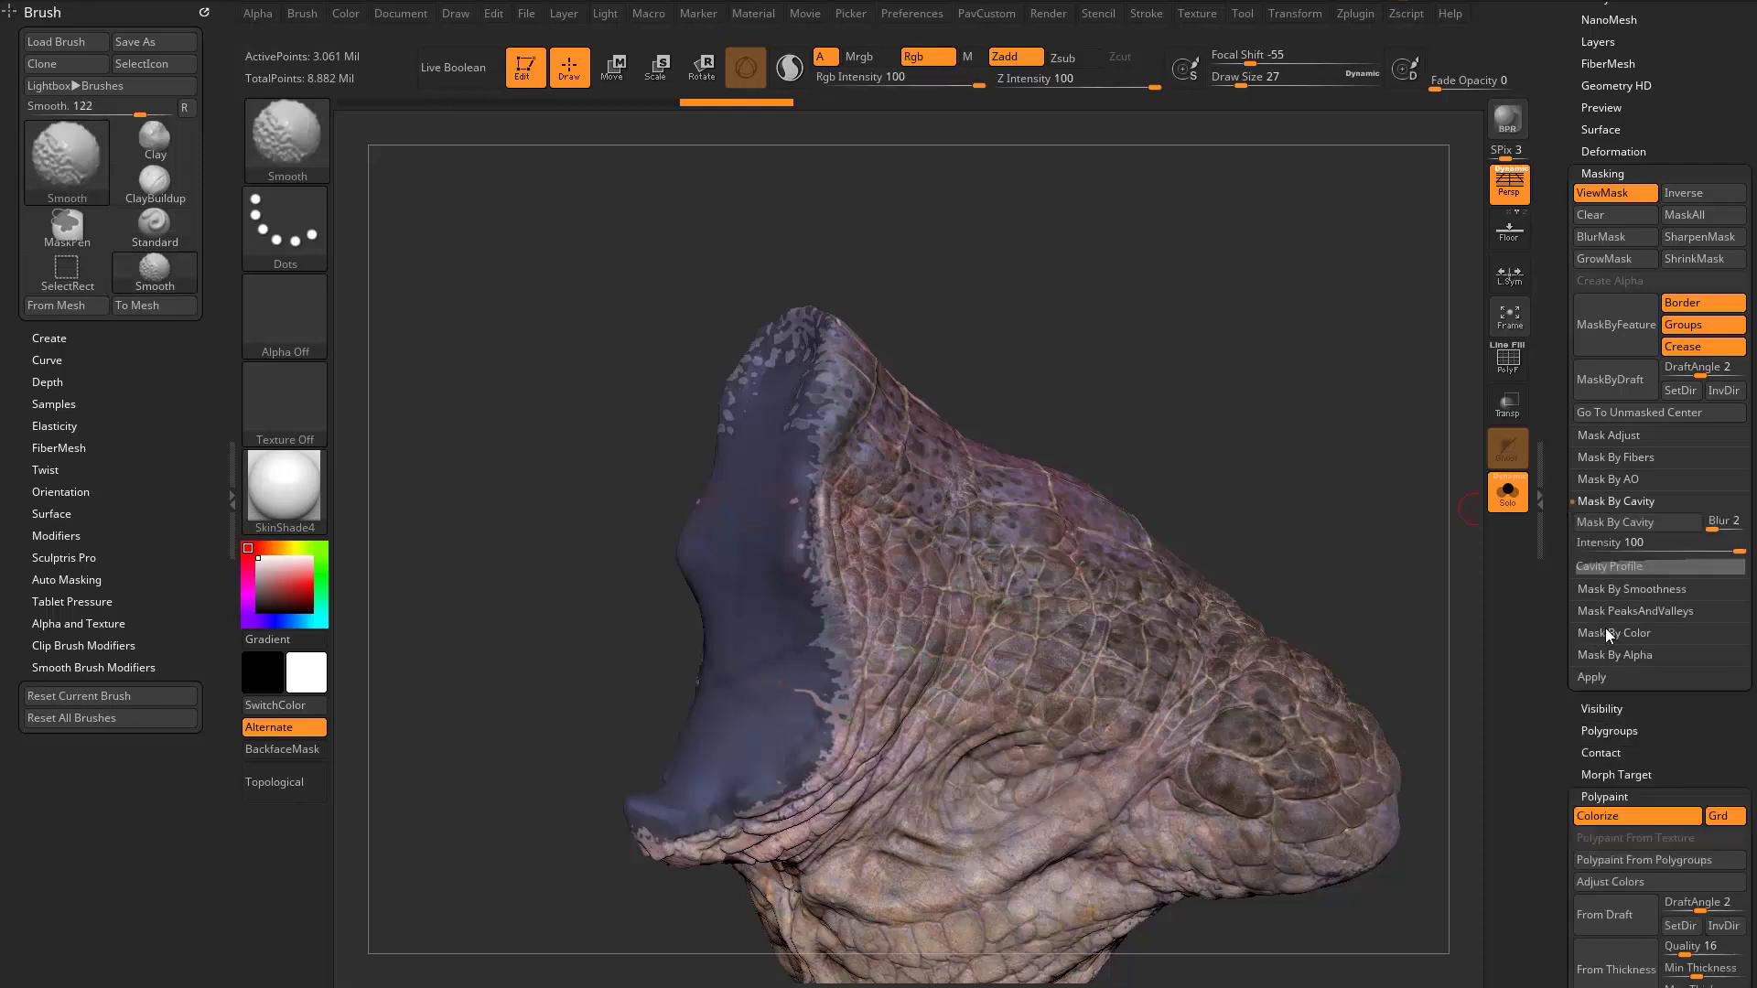
pyautogui.click(1608, 633)
pyautogui.moveTo(1554, 494); pyautogui.dragTo(1555, 517)
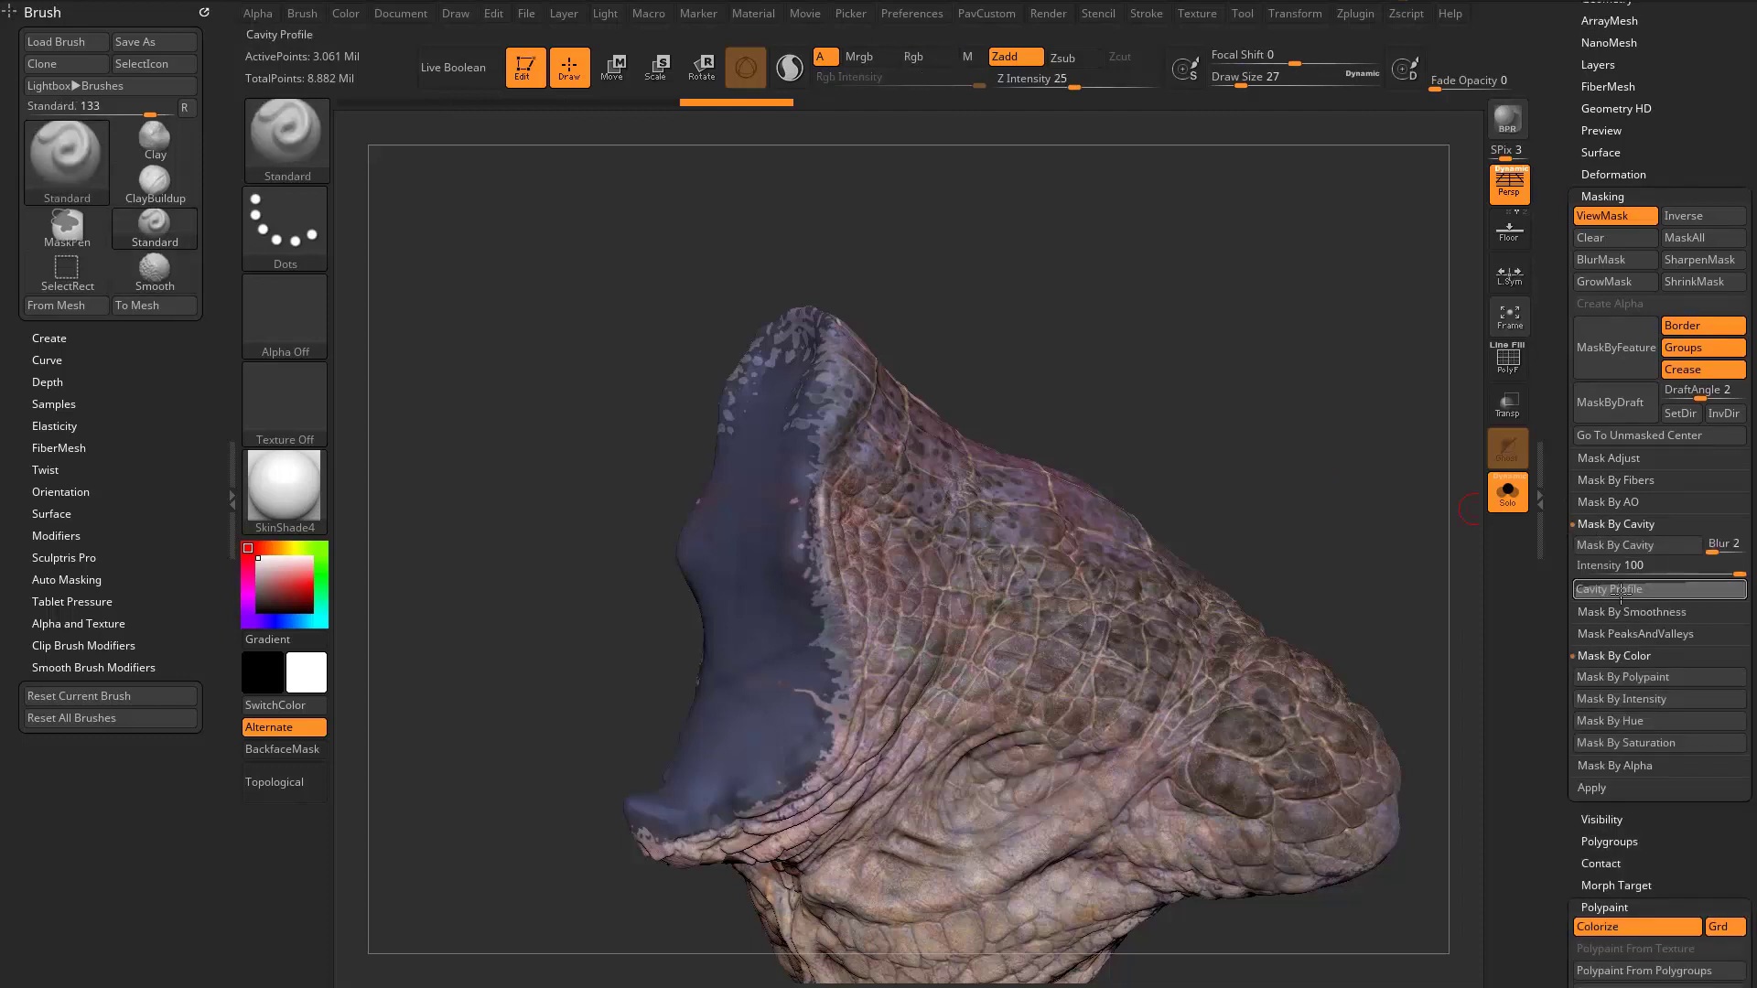
pyautogui.moveTo(1718, 566)
pyautogui.mouseDown()
pyautogui.moveTo(1694, 567)
pyautogui.moveTo(1726, 569)
pyautogui.mouseUp()
pyautogui.click(1614, 545)
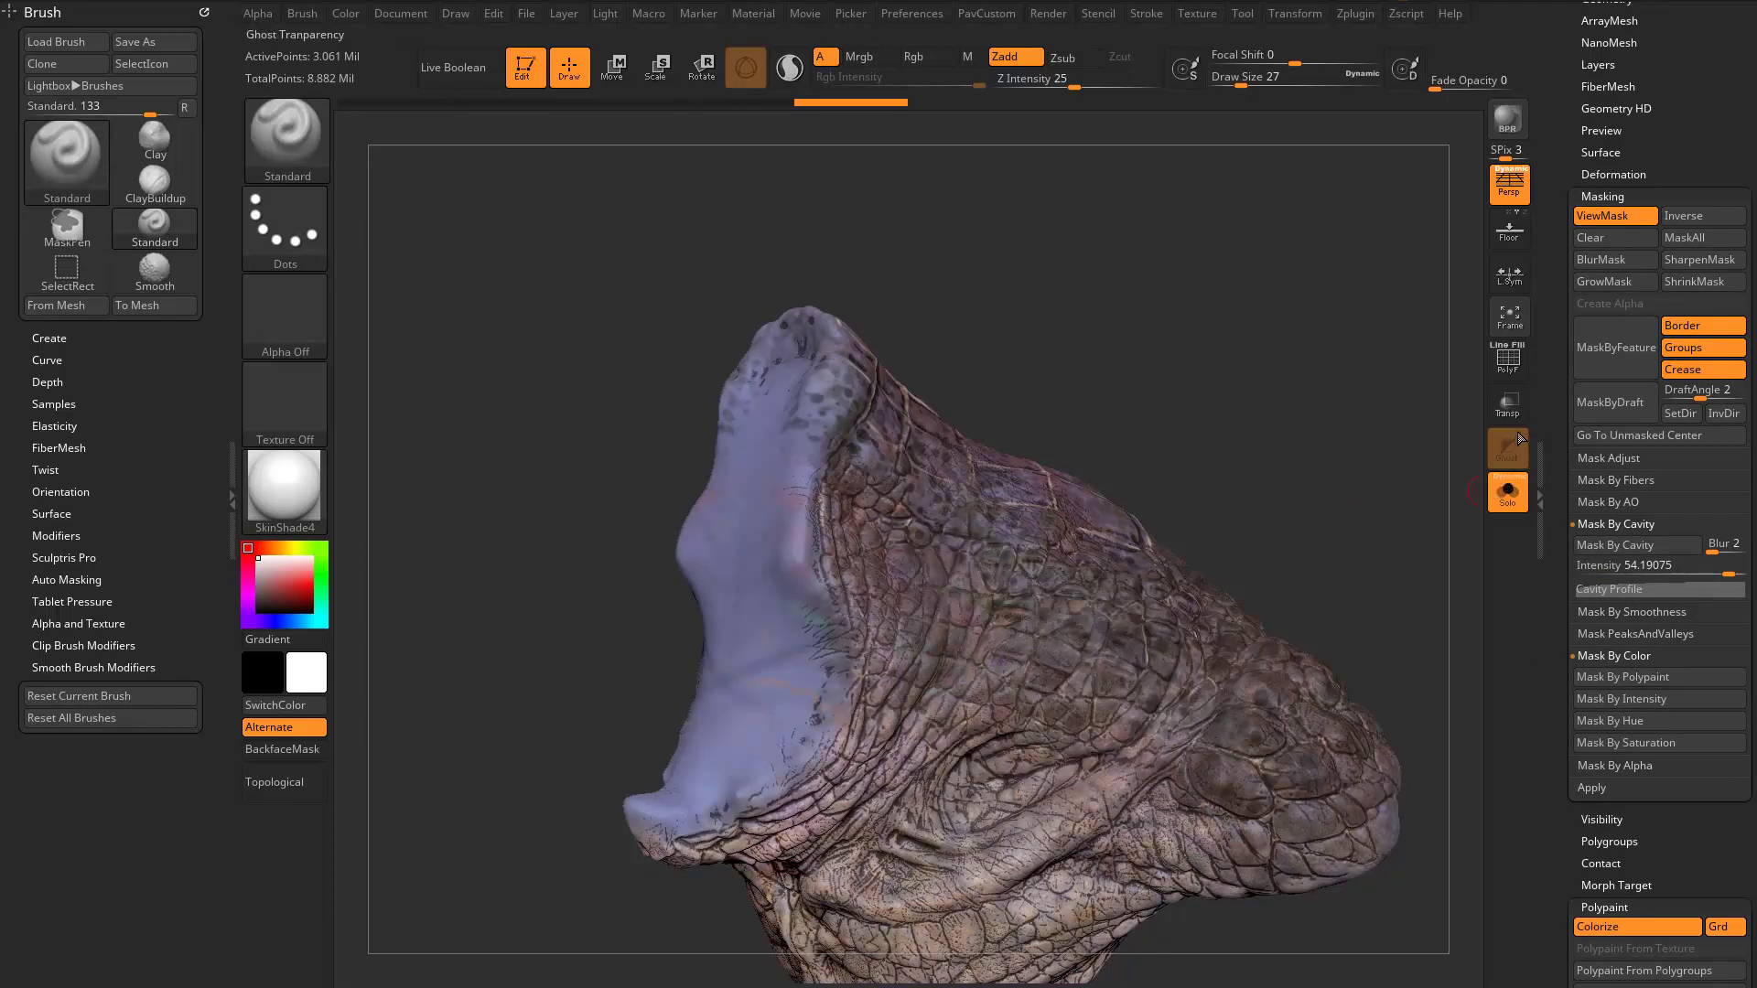
# Step: Turn the body subtool's polypaint off to view the cavity mask on plain material, and turn it back on
pyautogui.moveTo(1554, 385); pyautogui.dragTo(1569, 733)
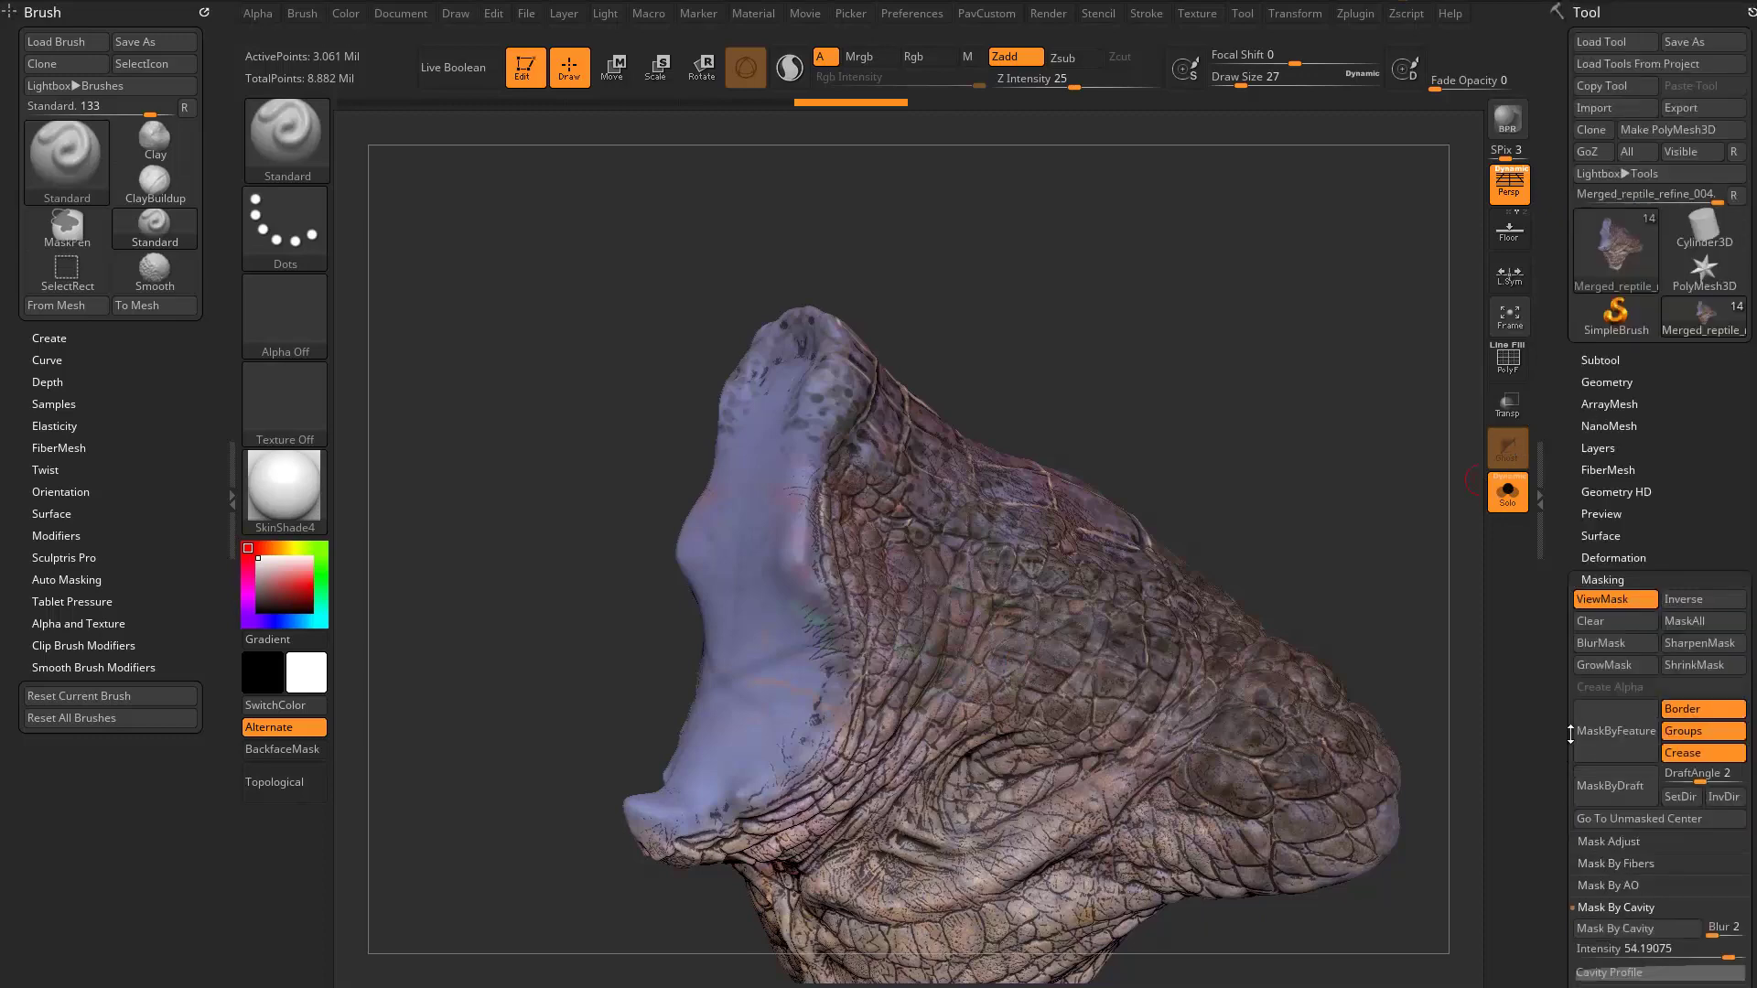
pyautogui.click(1617, 365)
pyautogui.moveTo(1552, 393); pyautogui.dragTo(1554, 318)
pyautogui.click(1730, 621)
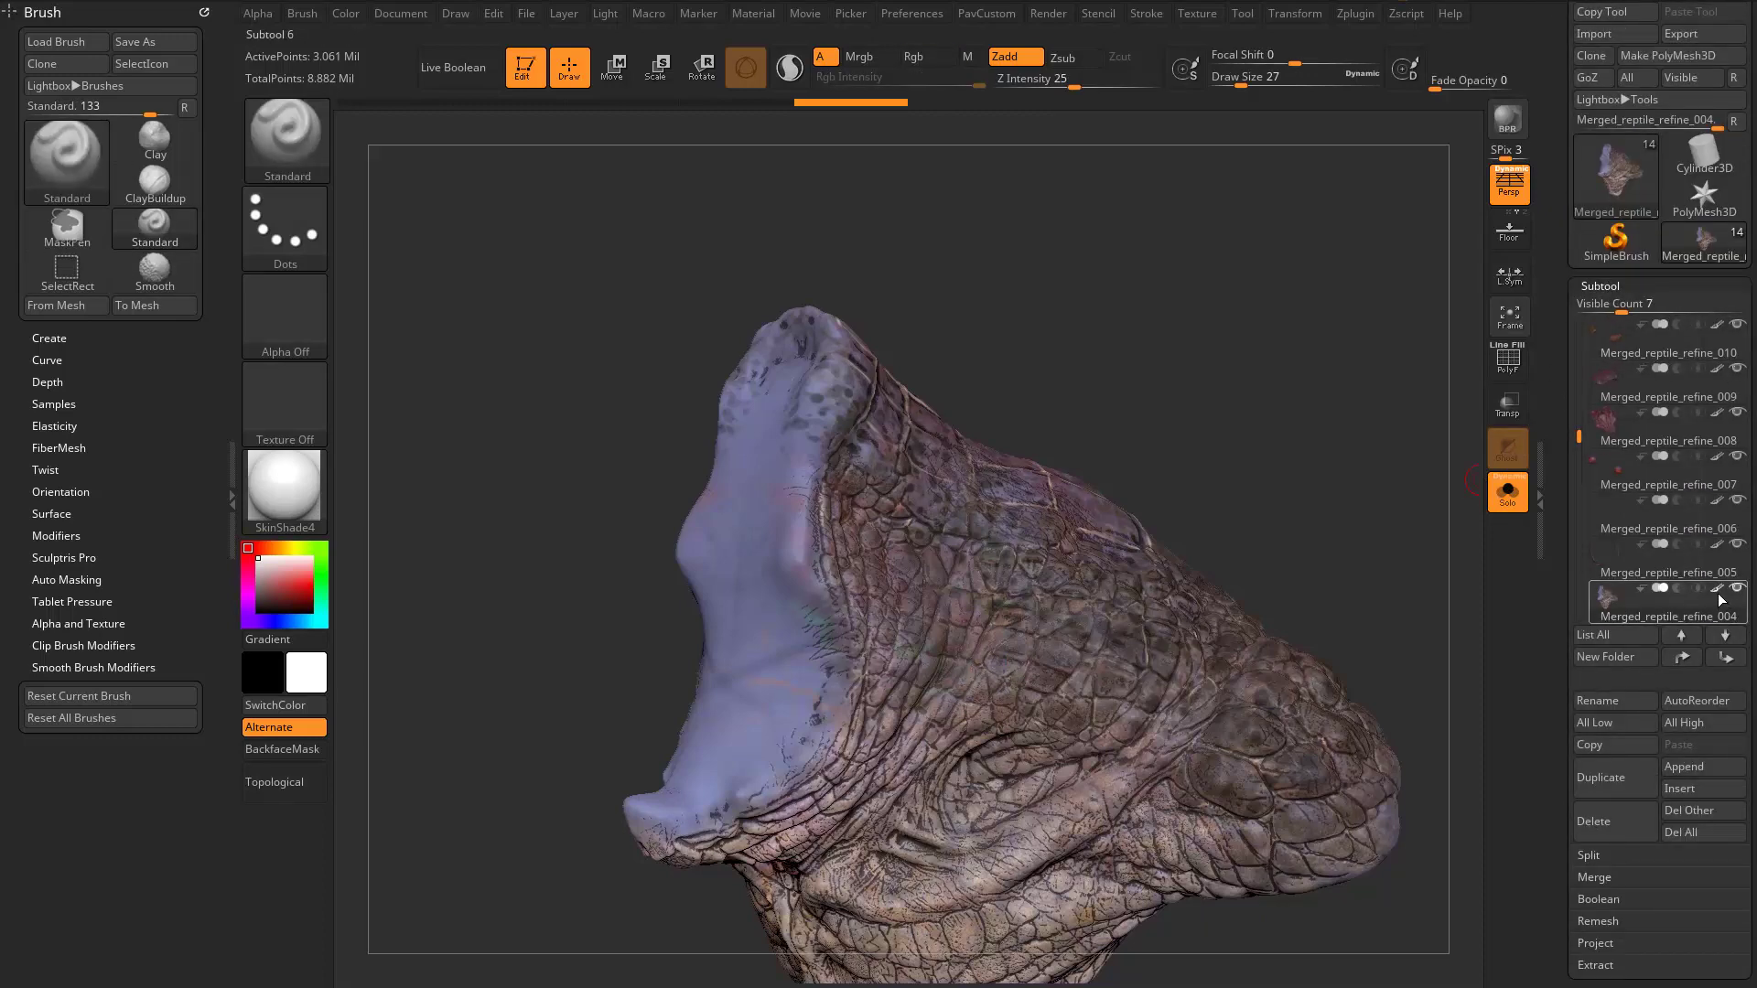
pyautogui.click(1717, 590)
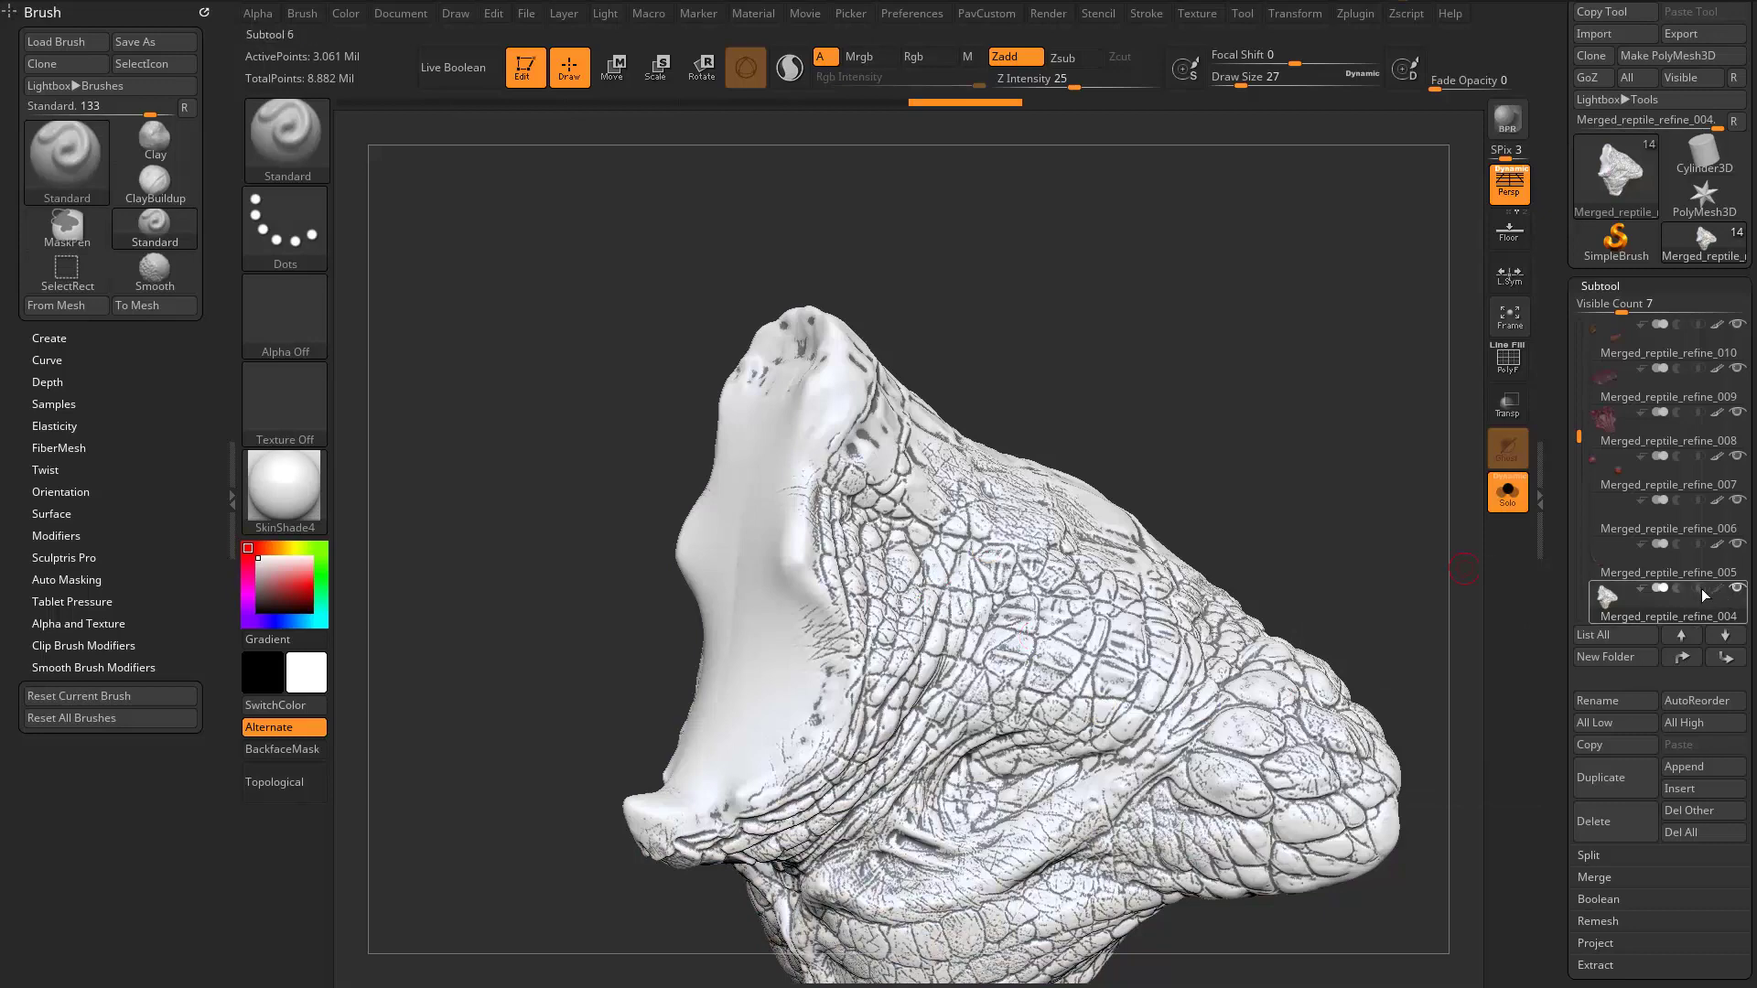
pyautogui.click(1716, 589)
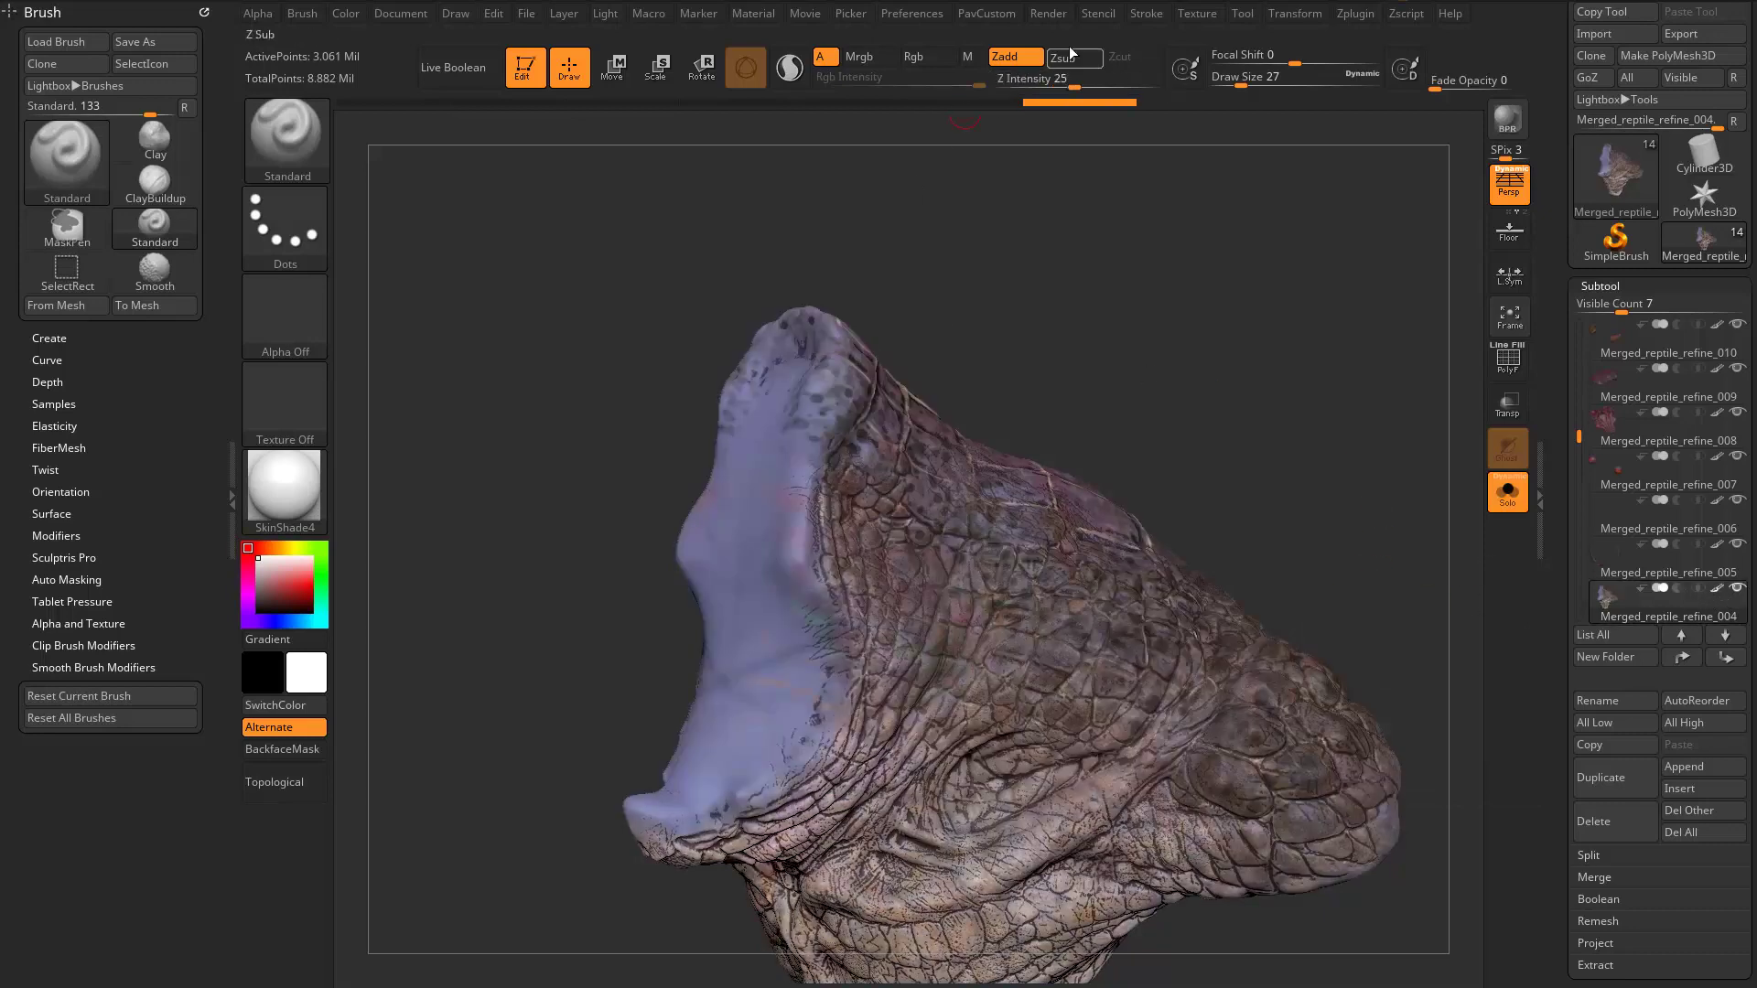
pyautogui.click(1048, 14)
pyautogui.moveTo(1105, 221); pyautogui.dragTo(1052, 220)
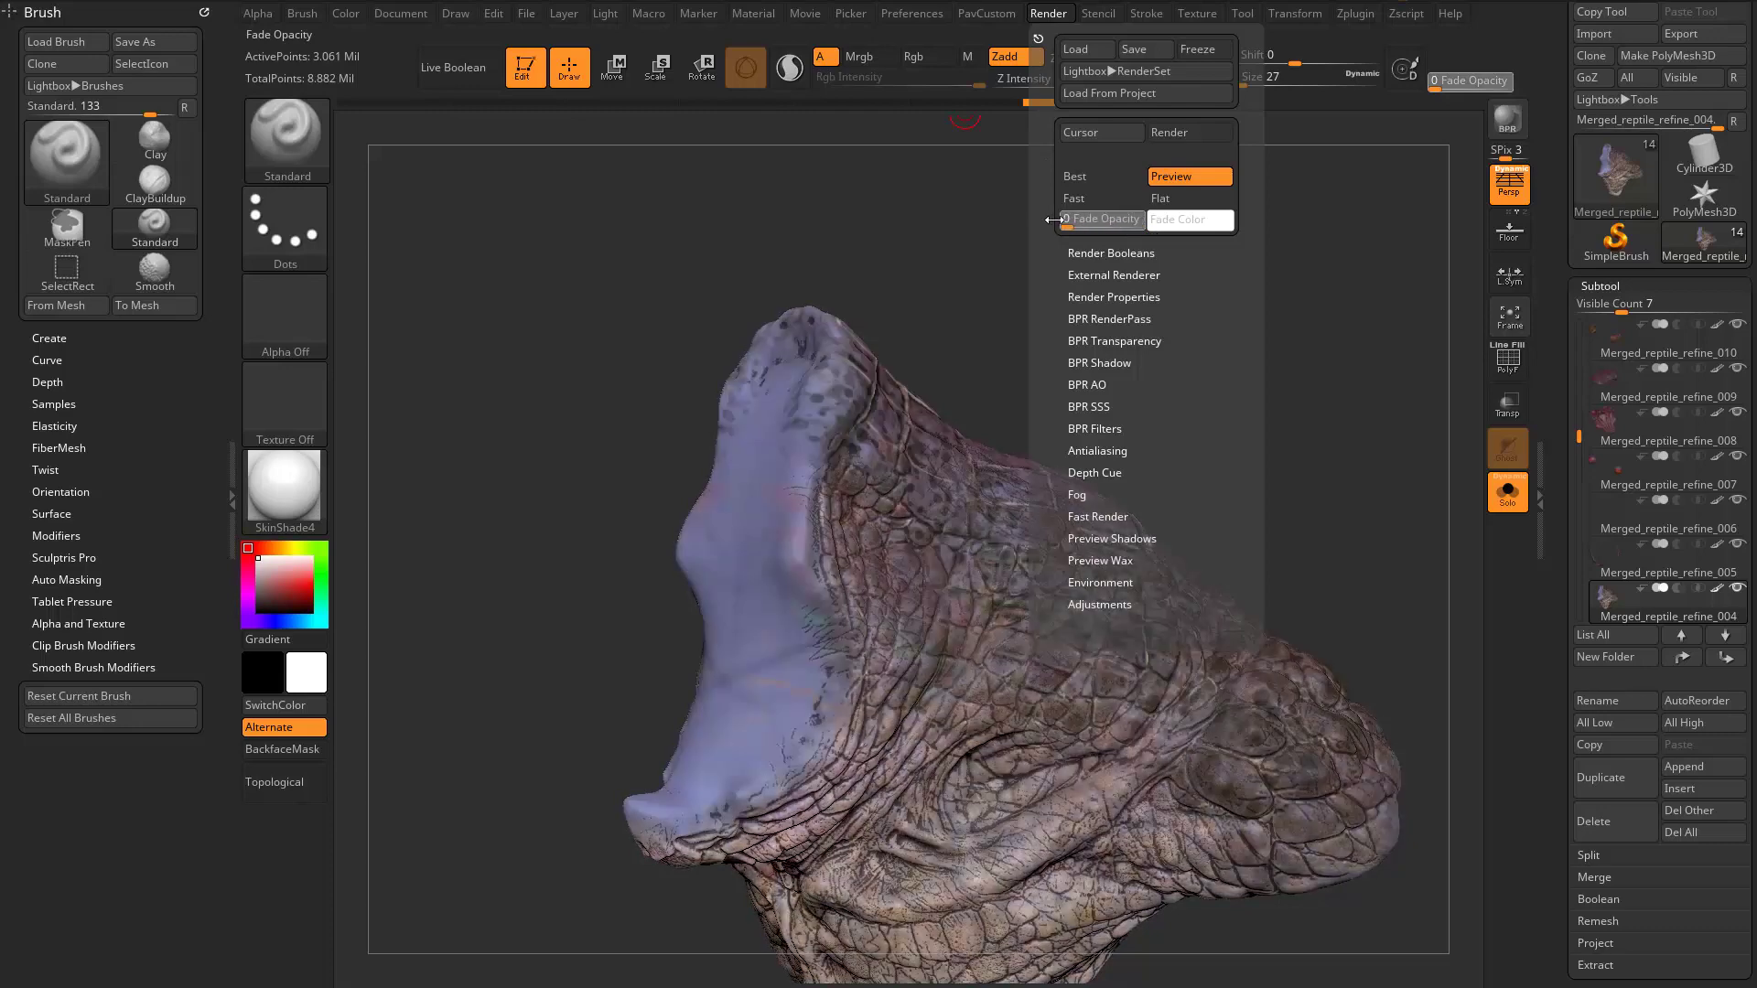
pyautogui.keyDown('alt'); pyautogui.moveTo(1291, 351); pyautogui.dragTo(1220, 251); pyautogui.keyUp('alt')
# Step: Hide and restore the body's polypaint once more to examine the cavity mask in the scale creases
pyautogui.moveTo(1564, 756); pyautogui.dragTo(1564, 504)
pyautogui.click(1717, 336)
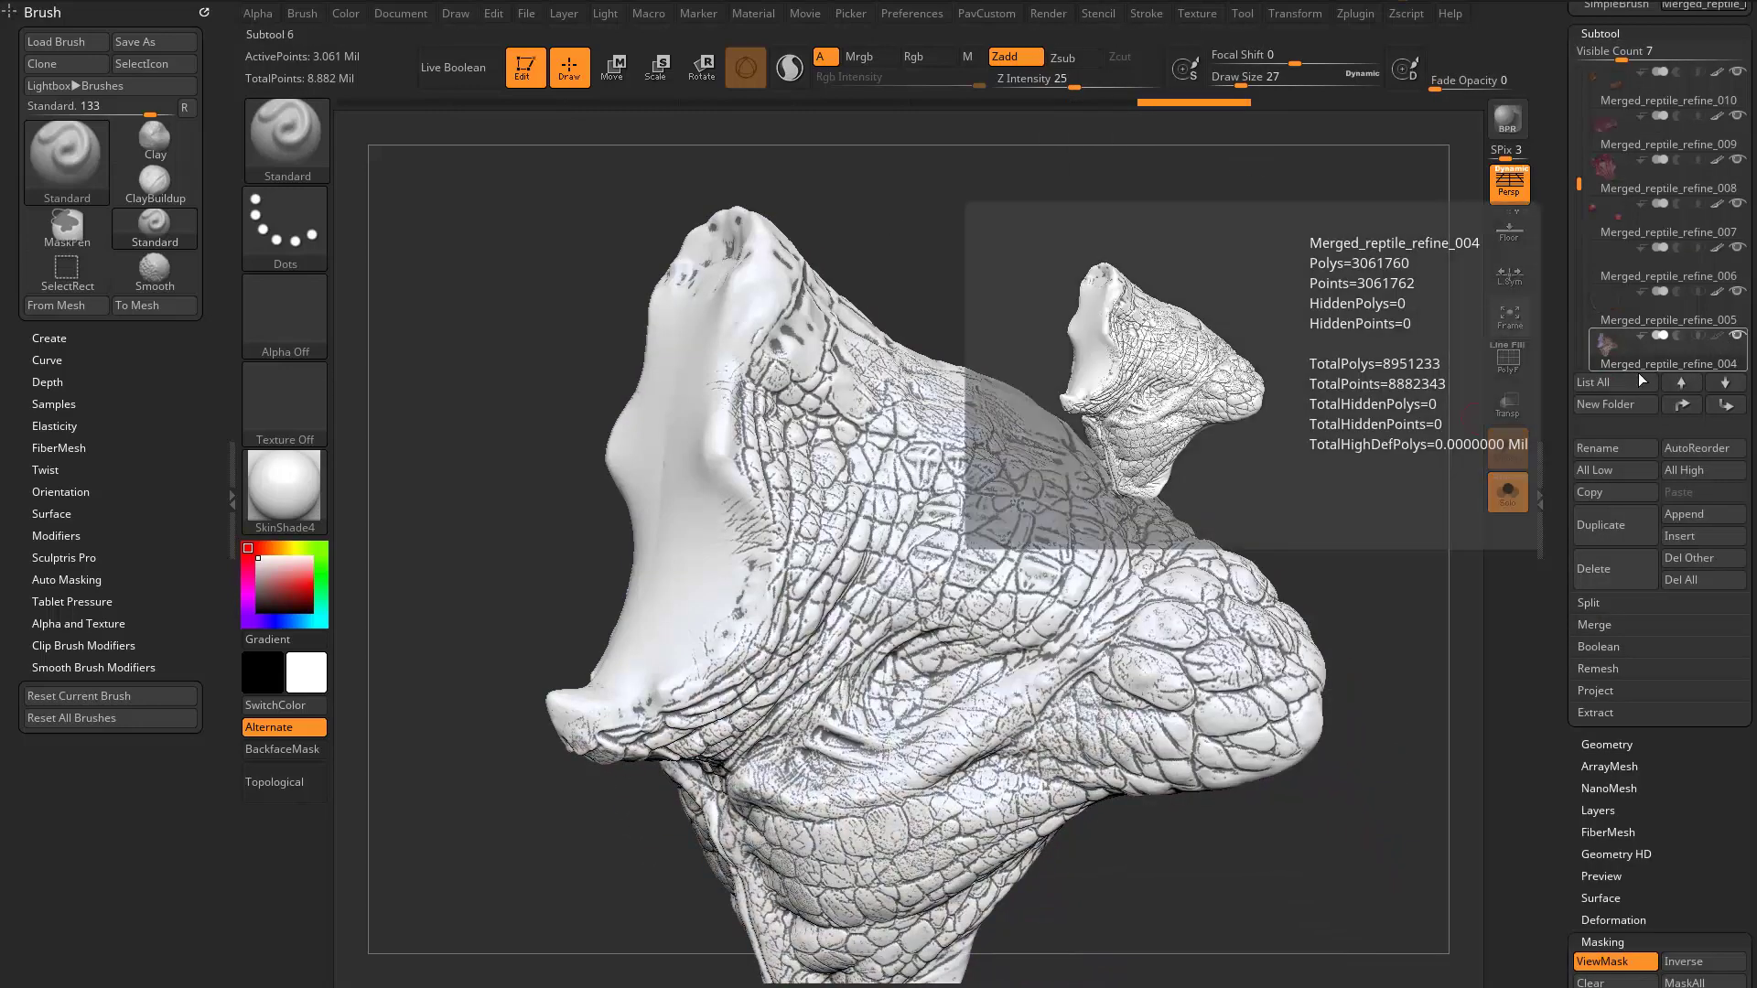
pyautogui.click(1717, 337)
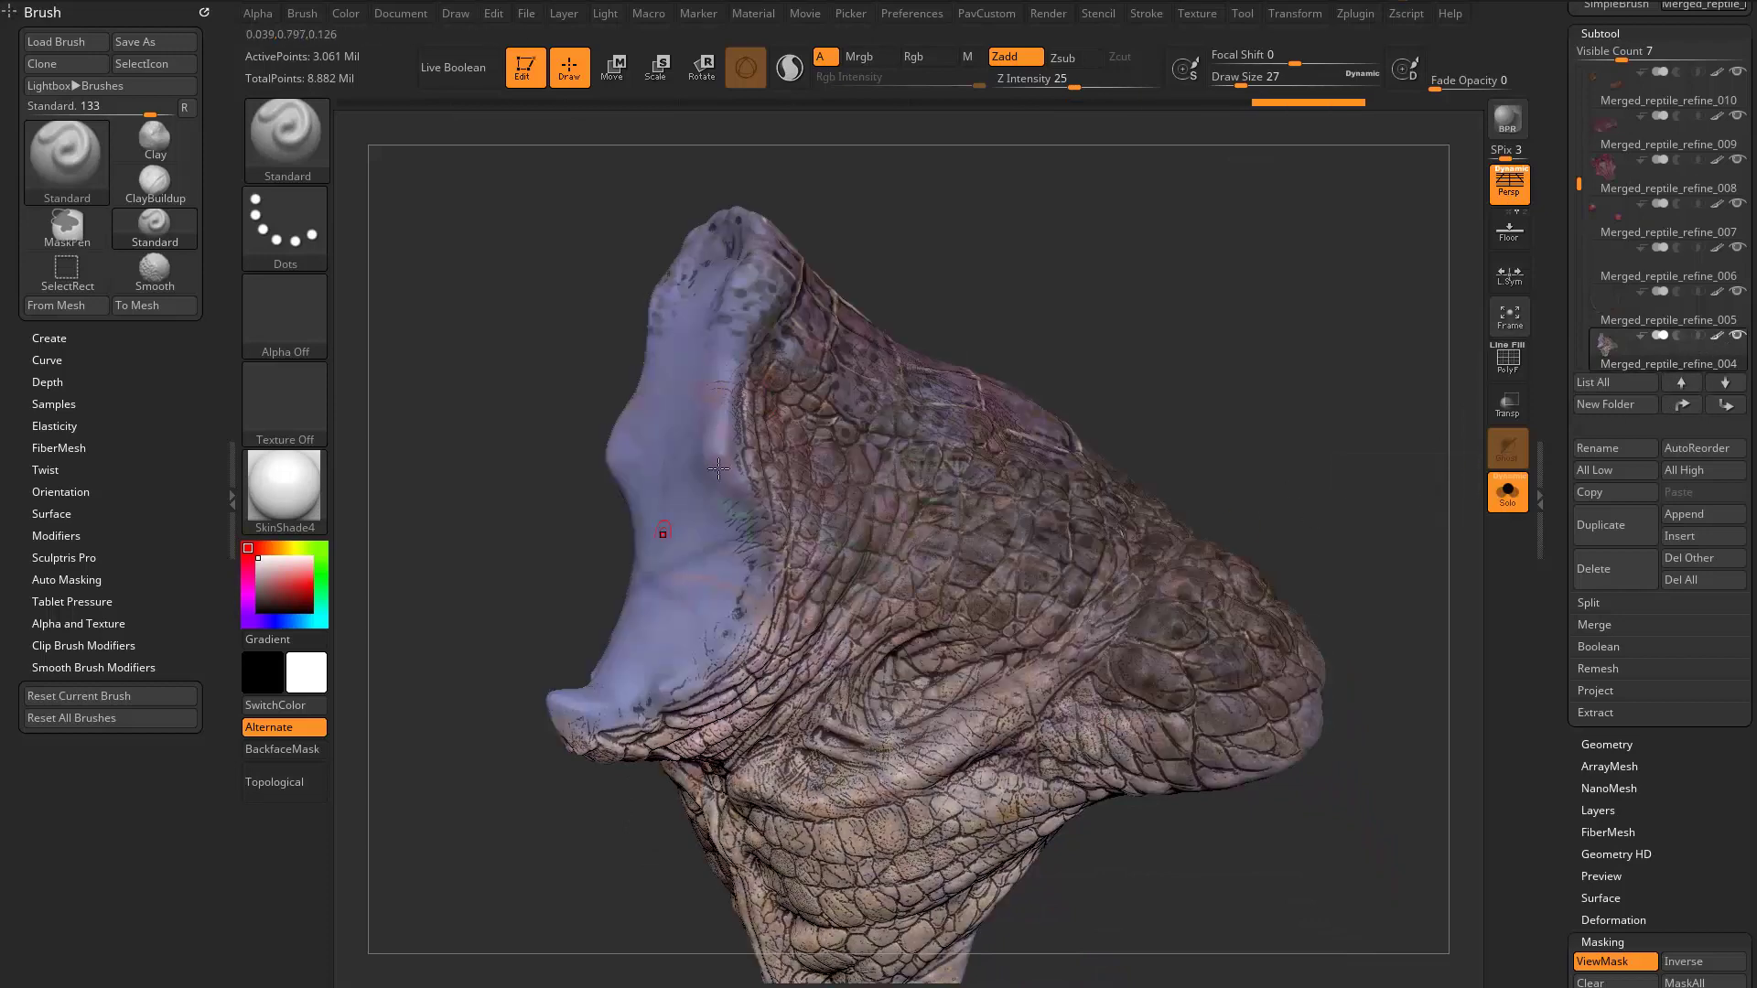
# Step: Reopen Mask By Polypaint and pick the lavender neck-opening surface as the first mask colour
pyautogui.moveTo(1382, 571)
pyautogui.mouseDown()
pyautogui.moveTo(1326, 521)
pyautogui.moveTo(1408, 525)
pyautogui.mouseUp()
pyautogui.scroll(-10, 1610, 576)
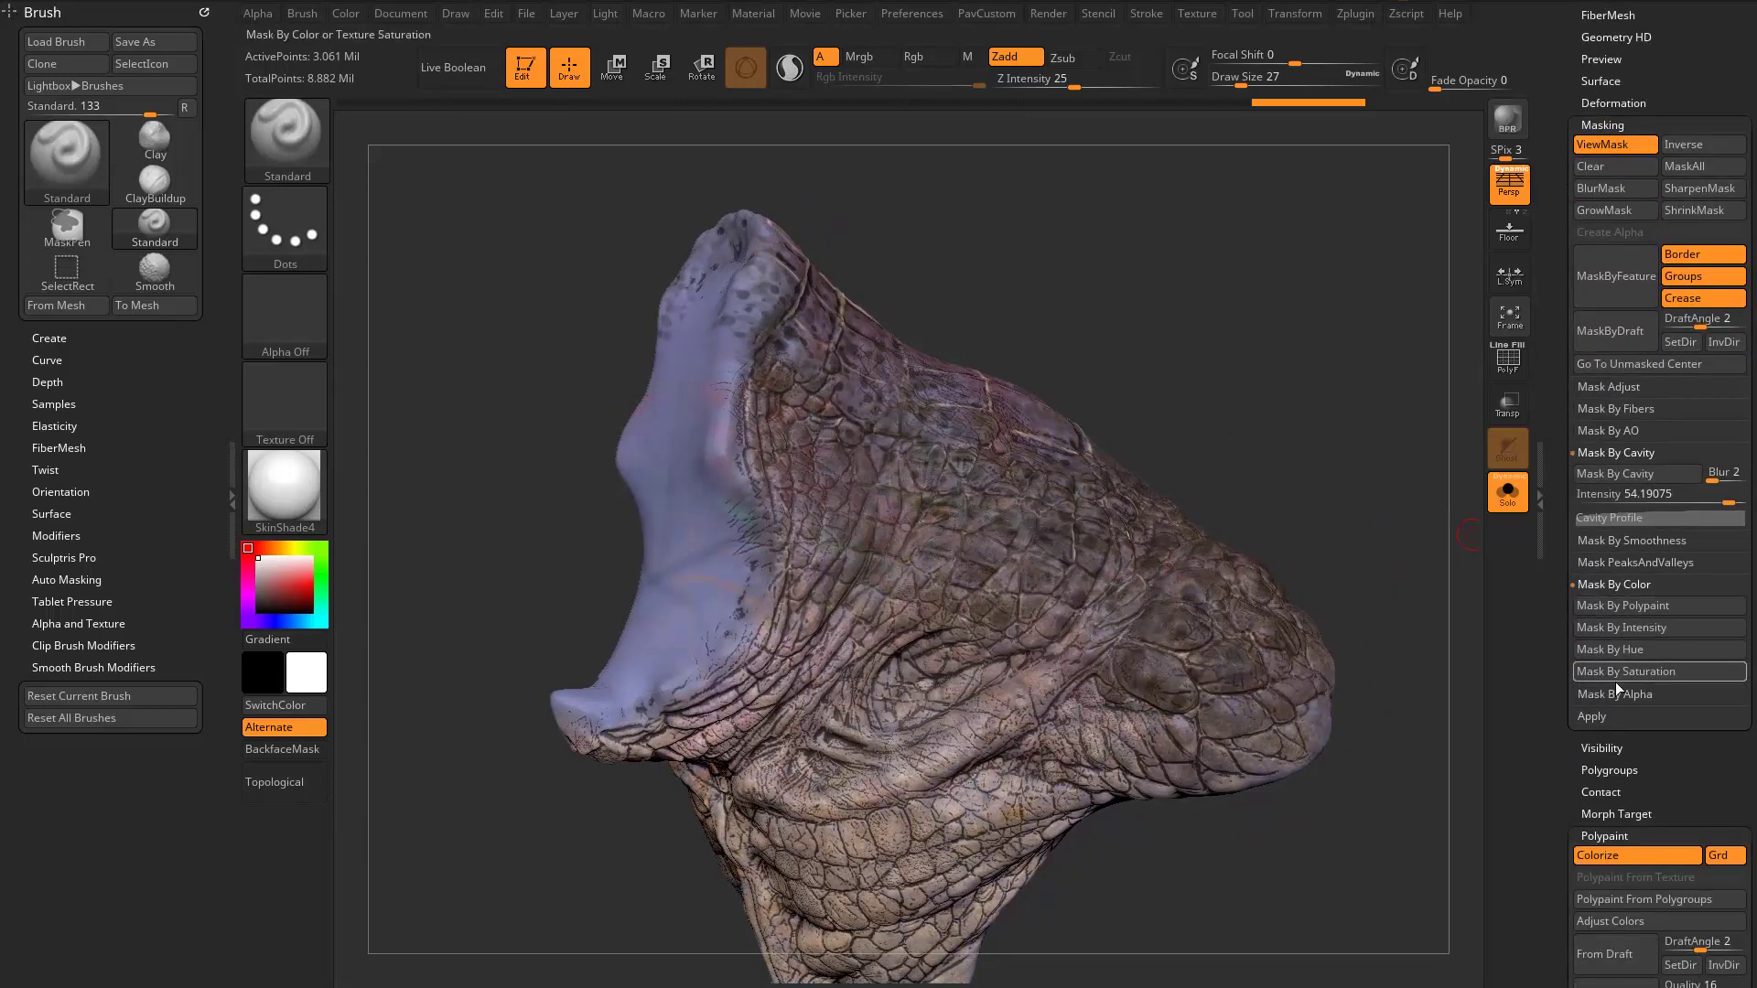
pyautogui.click(1619, 606)
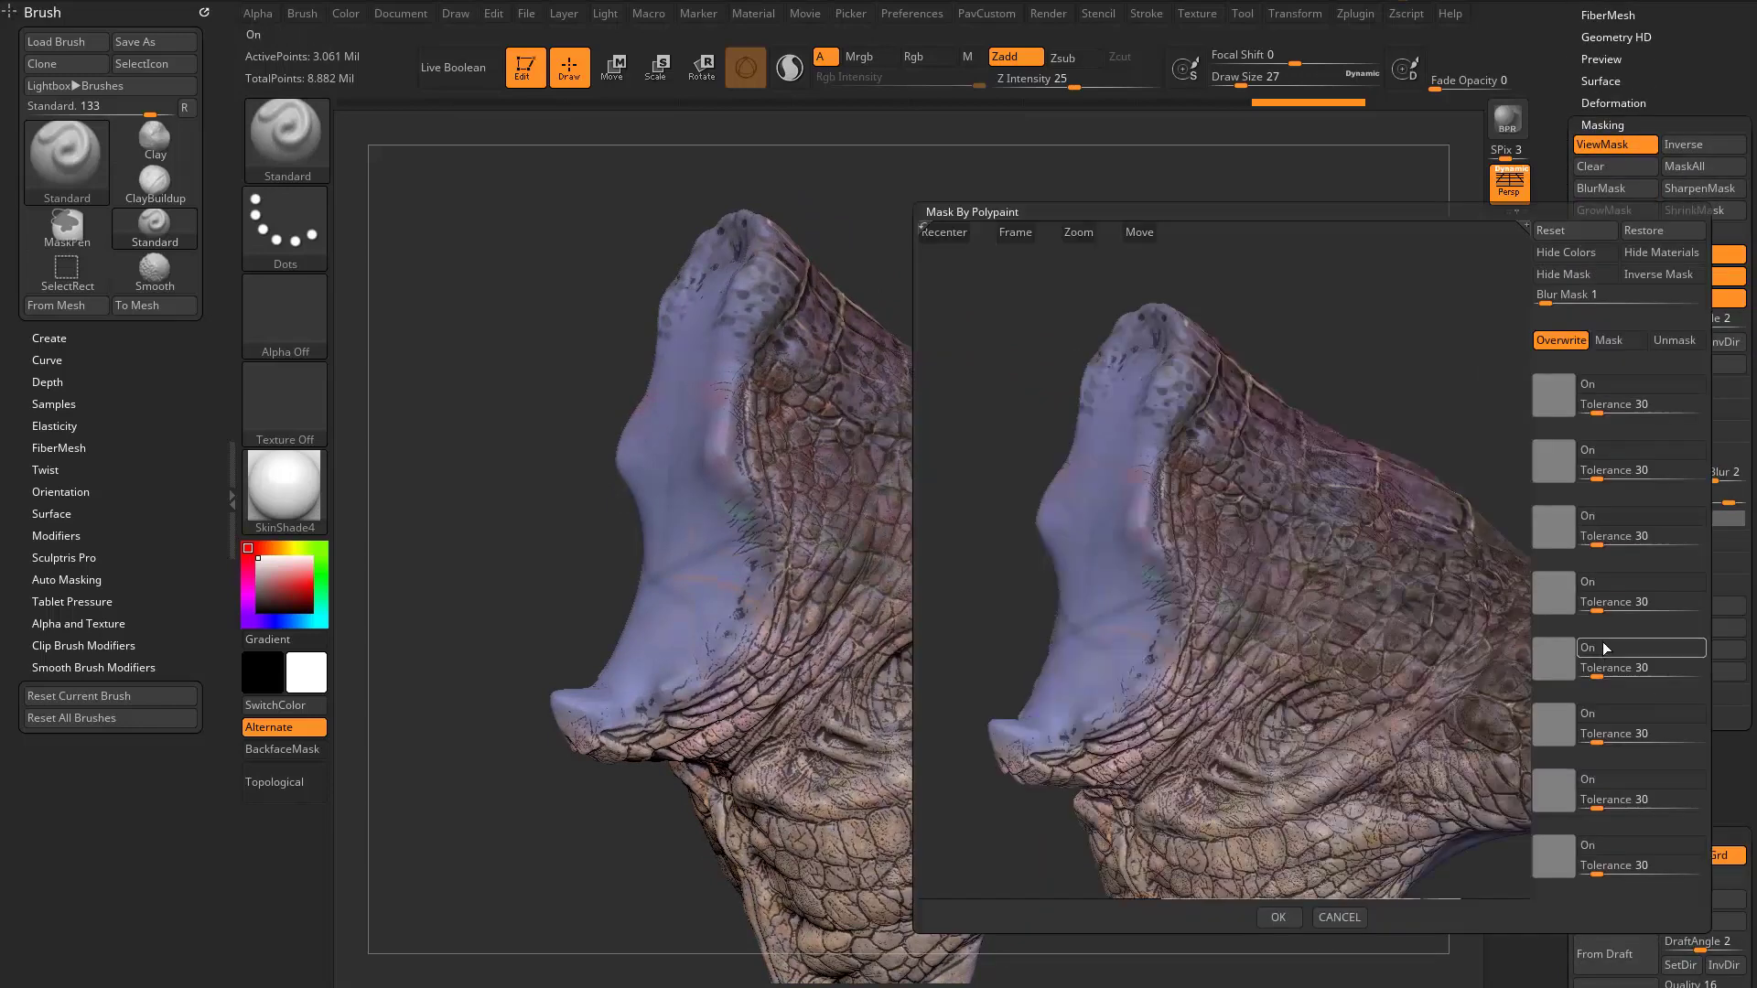
pyautogui.click(1087, 502)
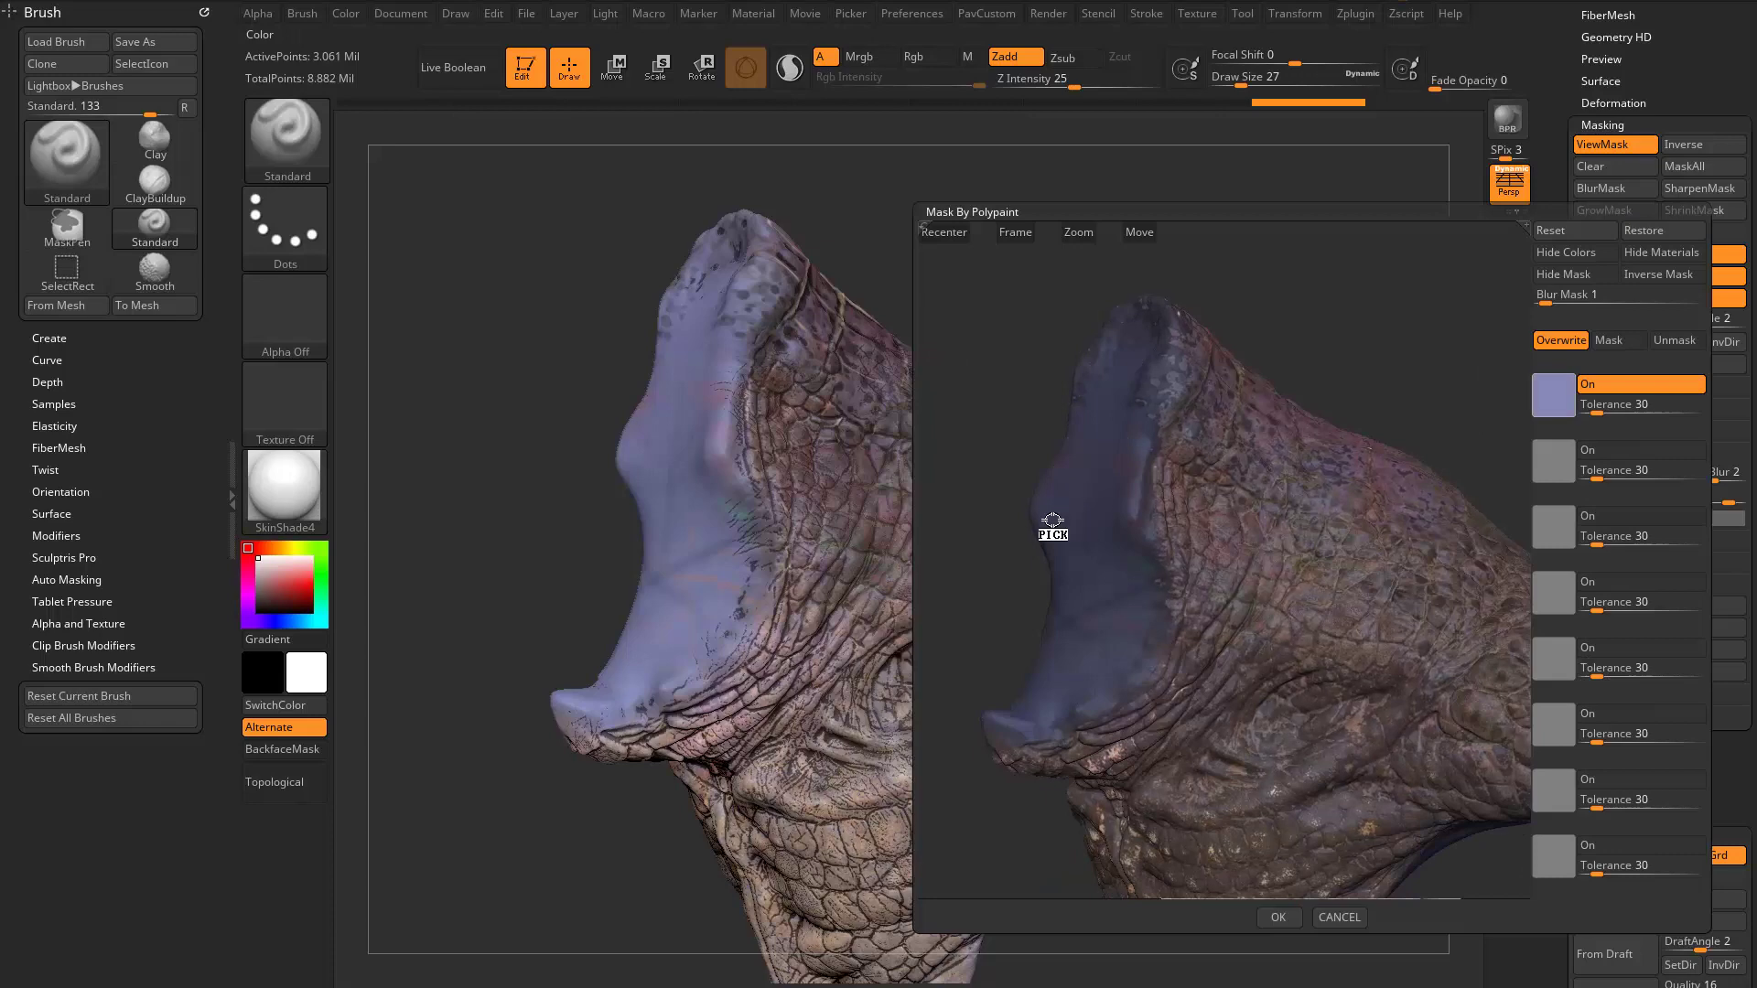
pyautogui.moveTo(1052, 520); pyautogui.dragTo(1088, 503)
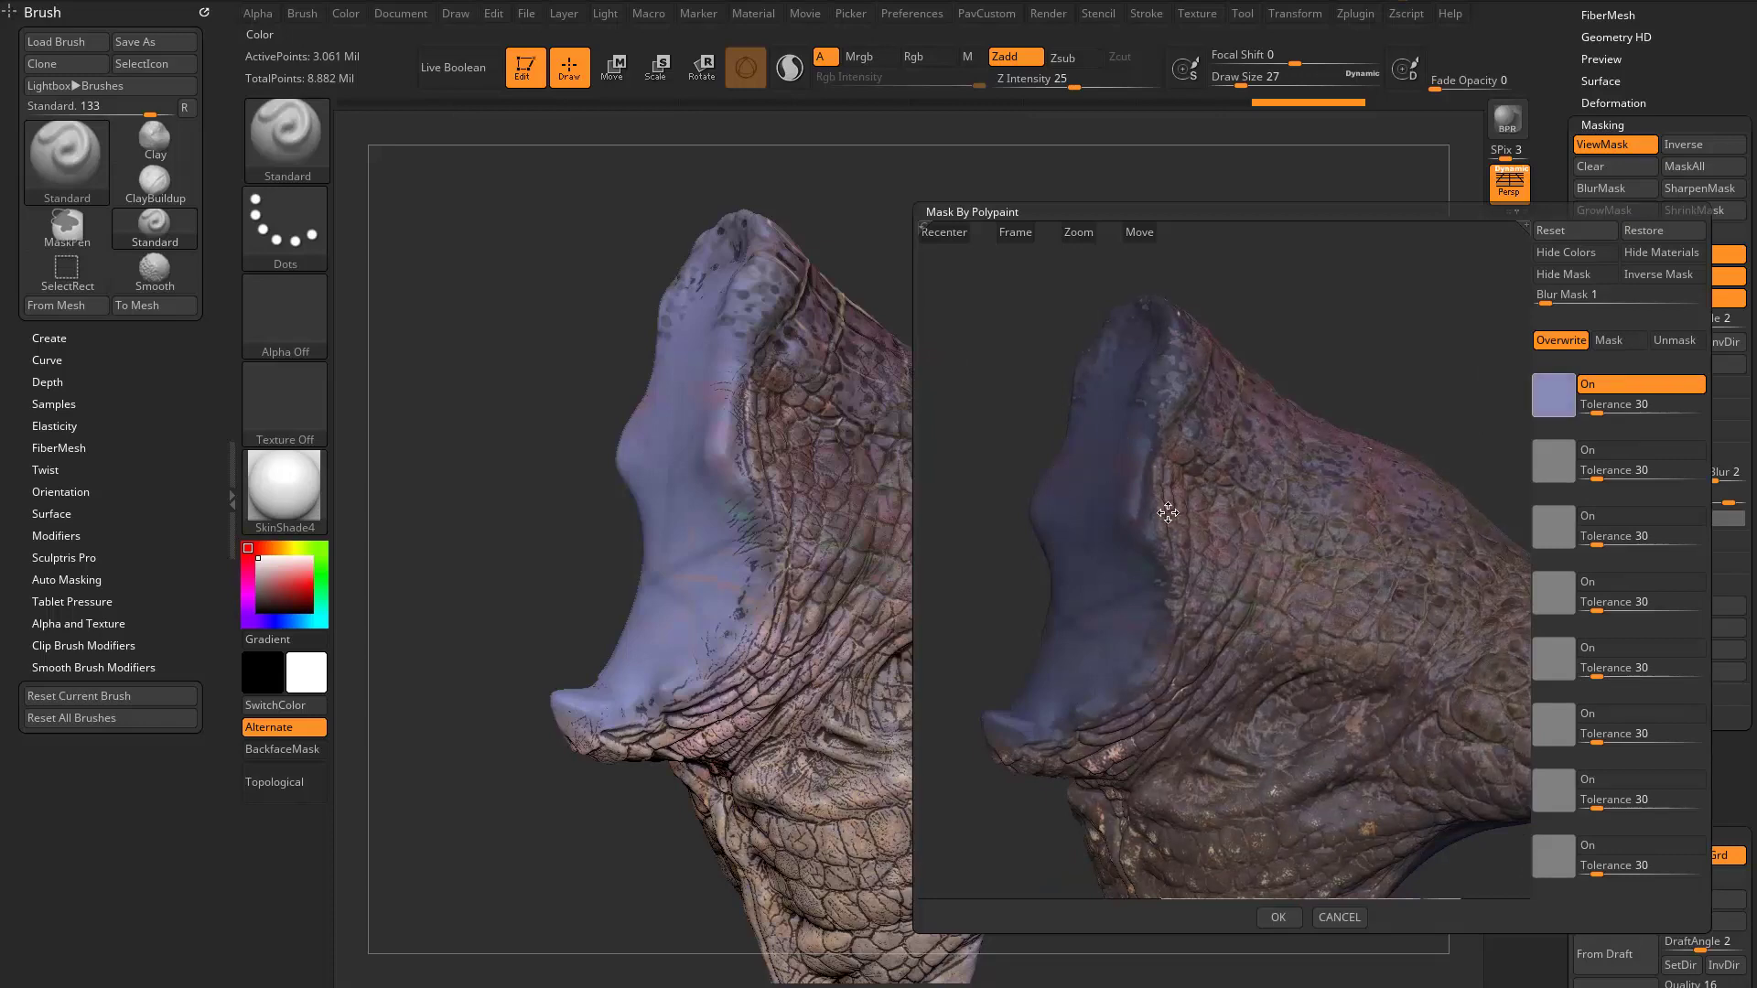
# Step: Add the lavender area to the existing cavity mask using Mask mode with tolerance 10, and apply it
pyautogui.click(1616, 346)
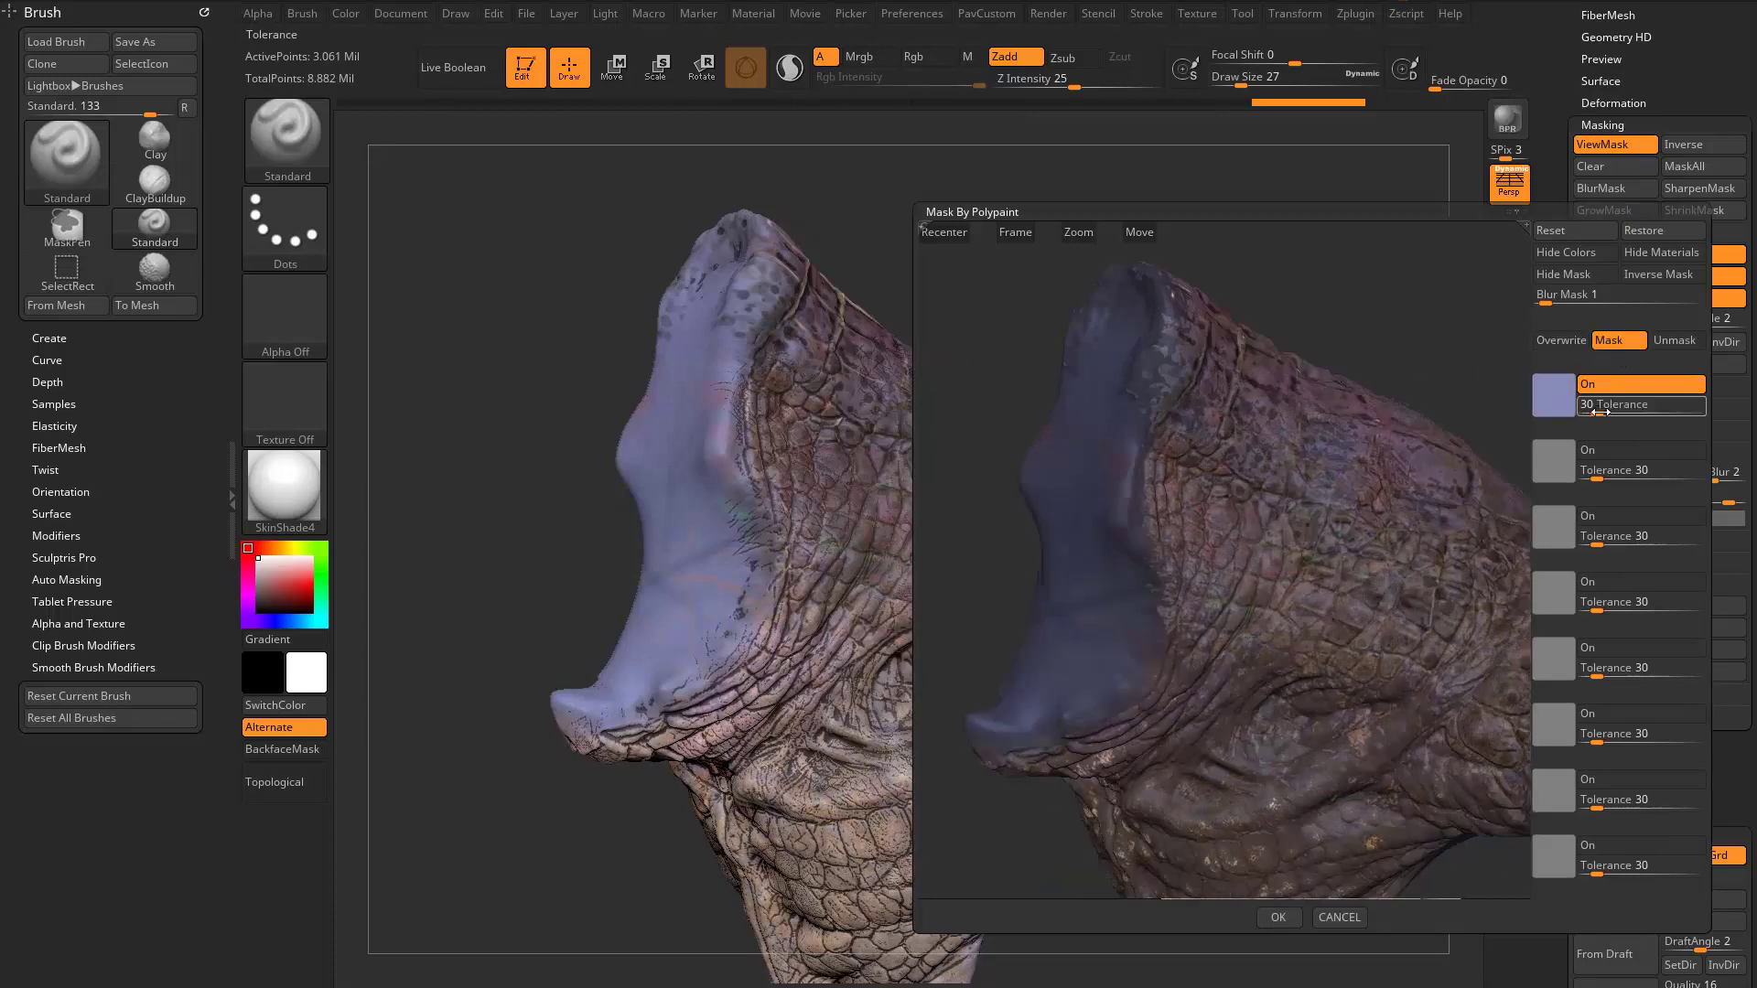
pyautogui.moveTo(1605, 413); pyautogui.dragTo(1587, 413)
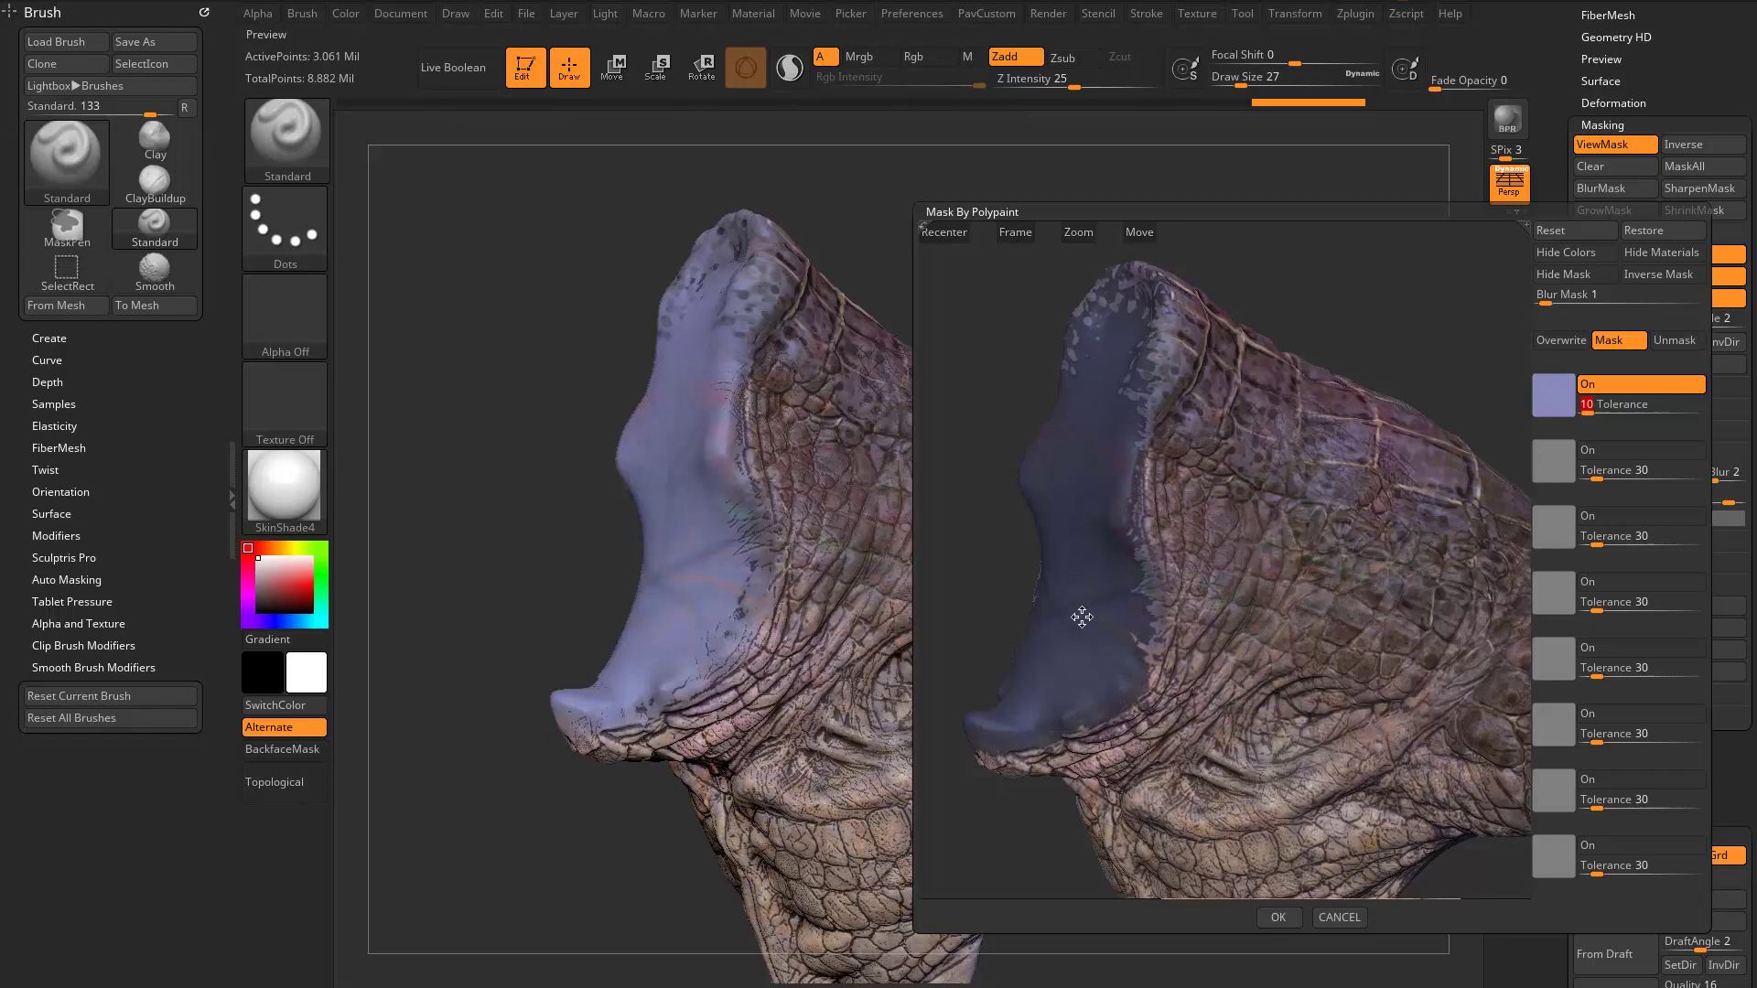
pyautogui.moveTo(1402, 308); pyautogui.dragTo(1264, 868)
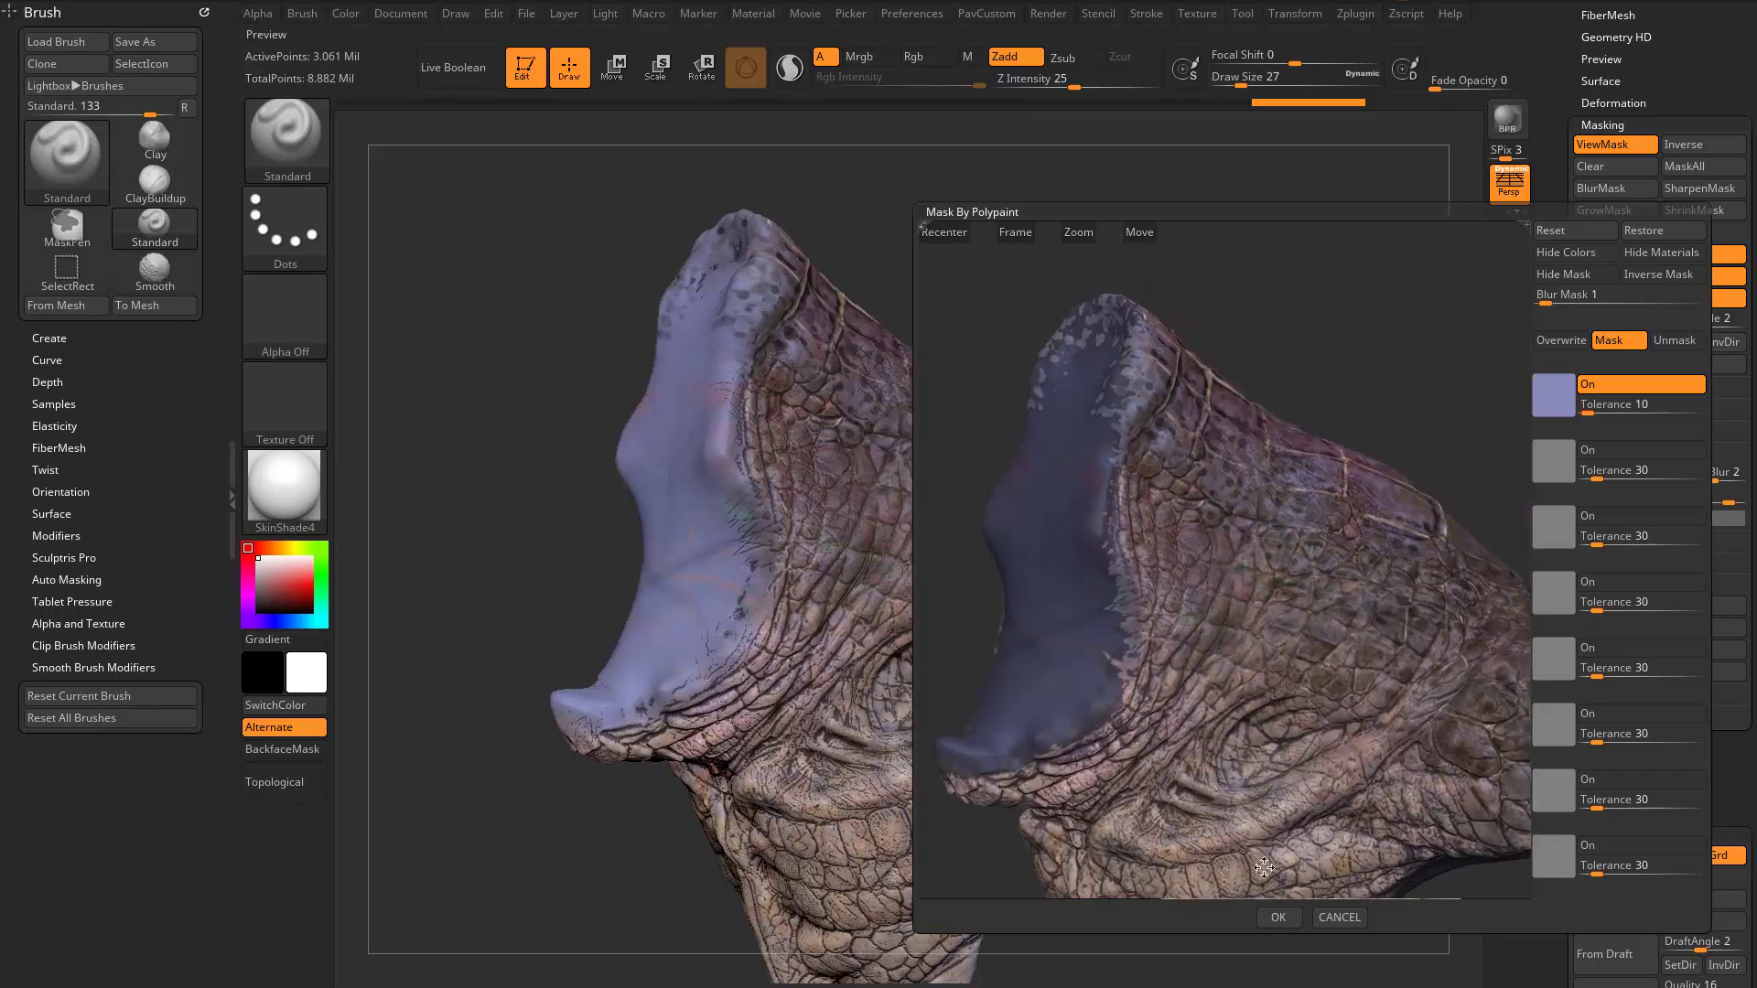
pyautogui.click(1279, 918)
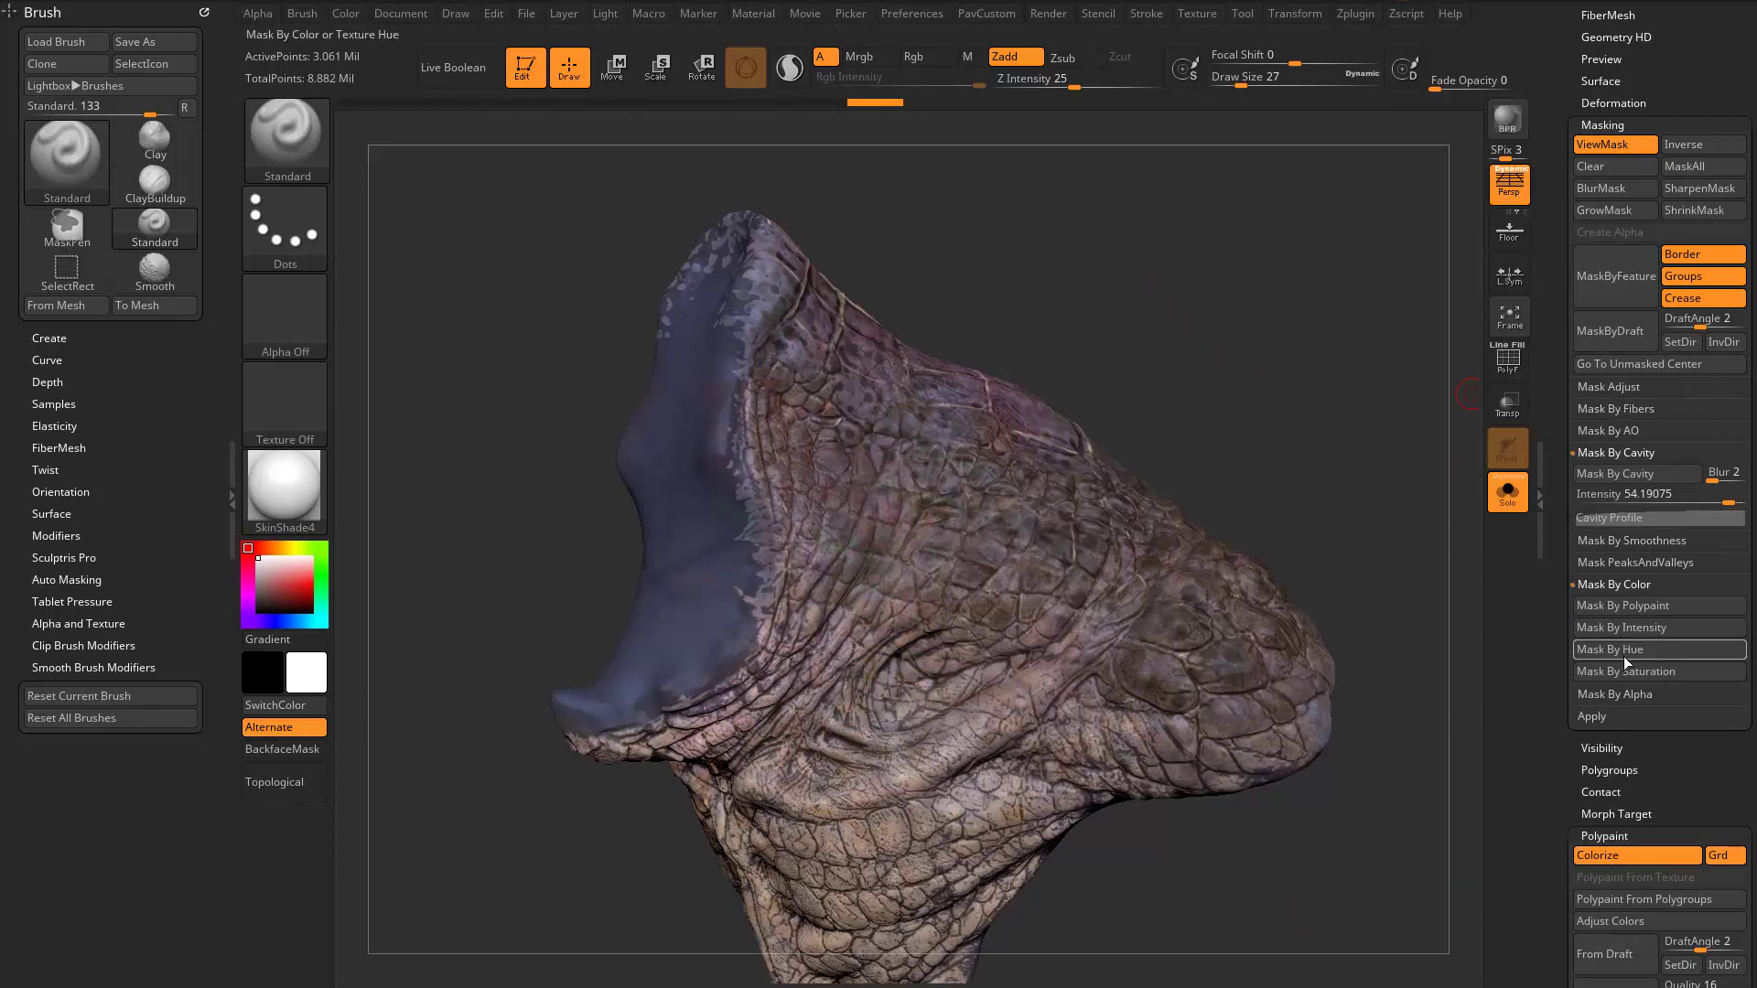
# Step: Add the lavender neck-opening colour to the existing cavity mask with Mask By Polypaint, using Mask mode and tolerance 2
pyautogui.click(1632, 605)
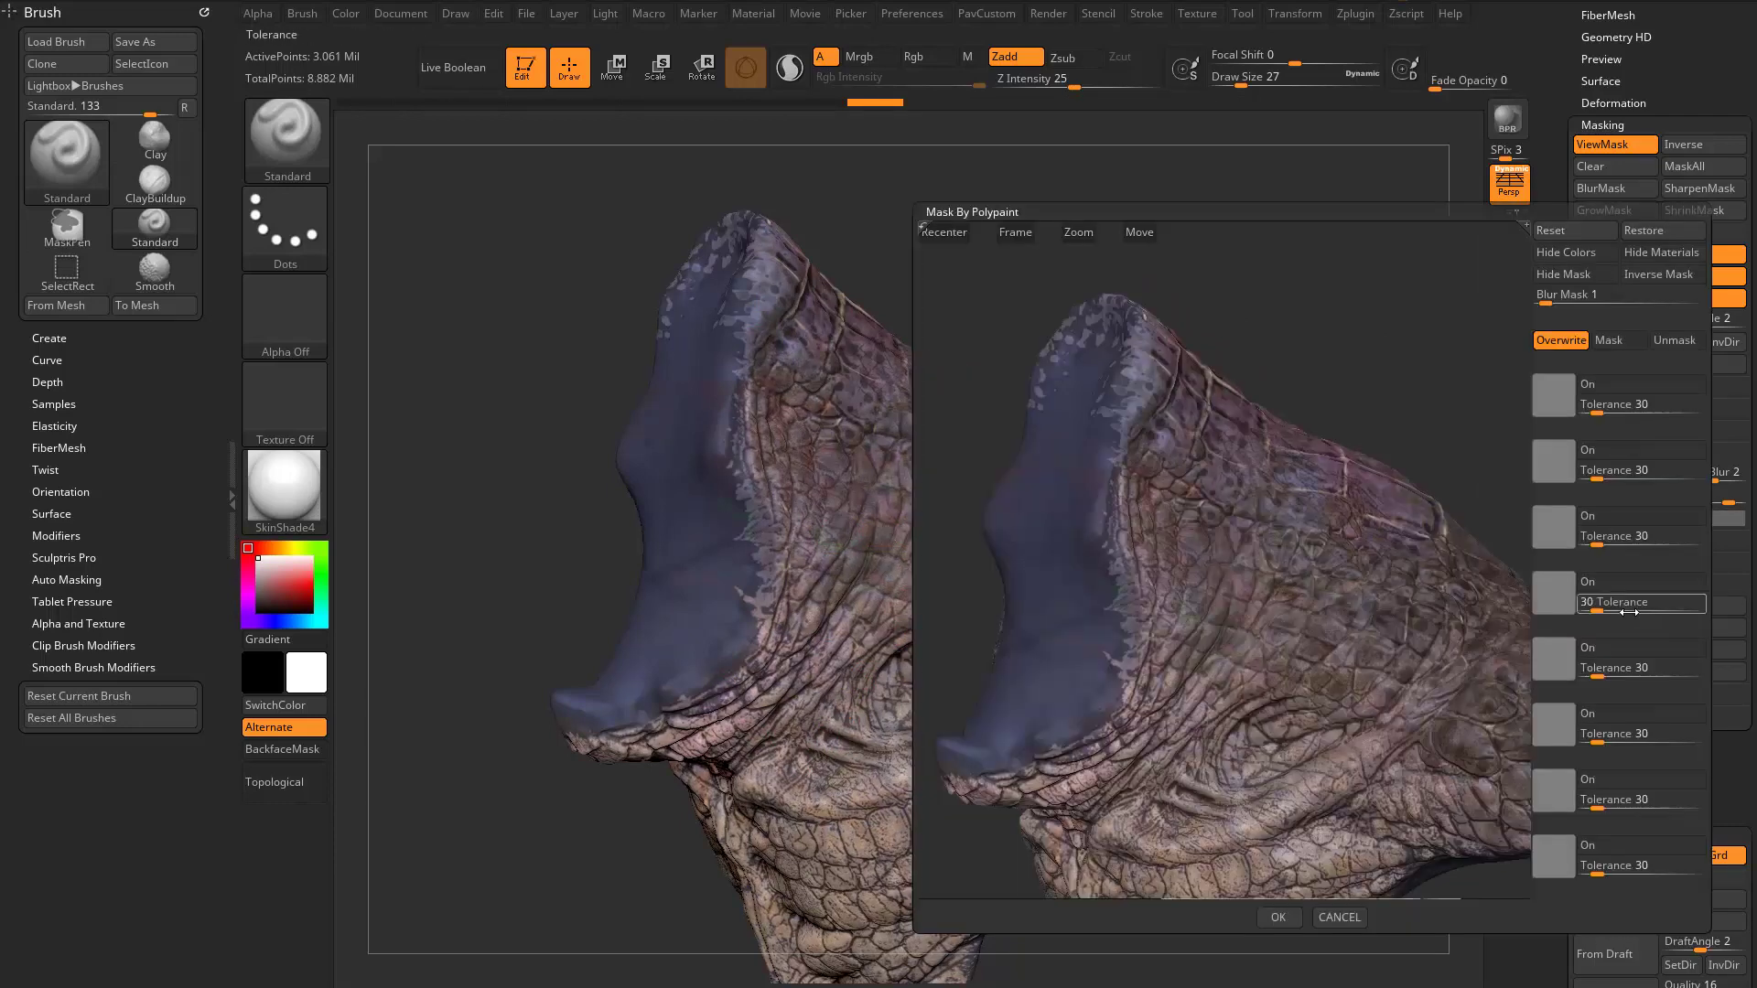
pyautogui.moveTo(1554, 396); pyautogui.dragTo(1100, 340)
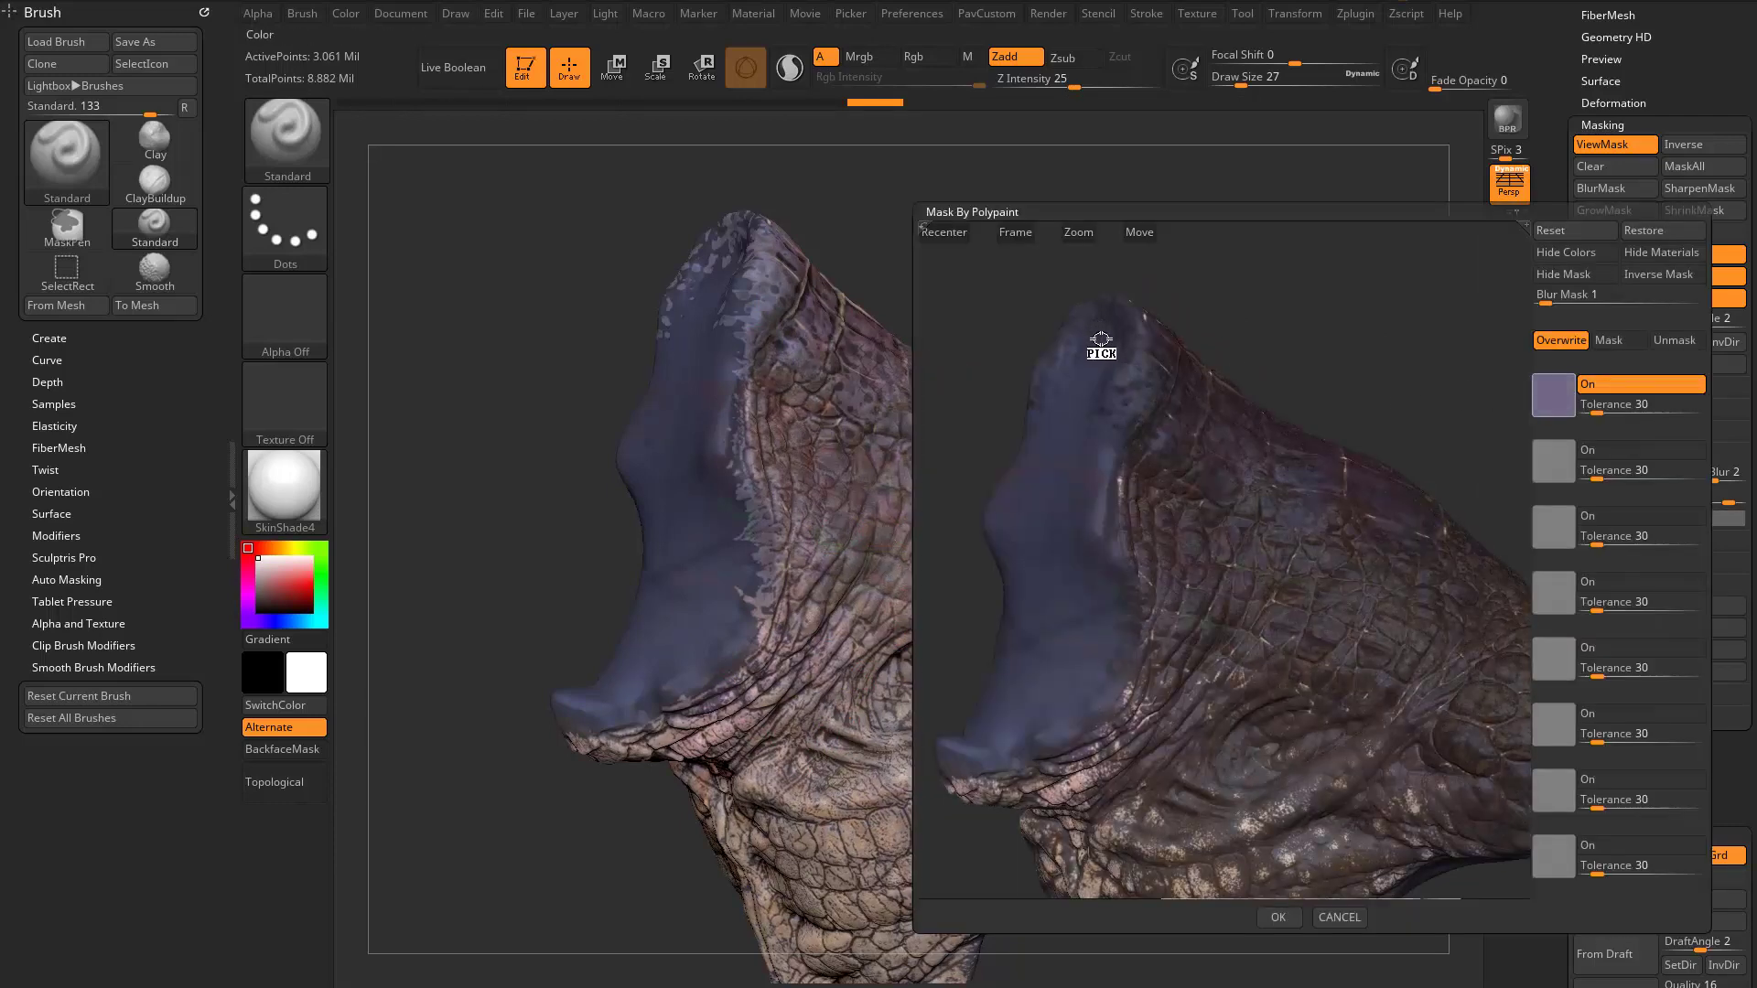
pyautogui.moveTo(1601, 409); pyautogui.dragTo(1583, 409)
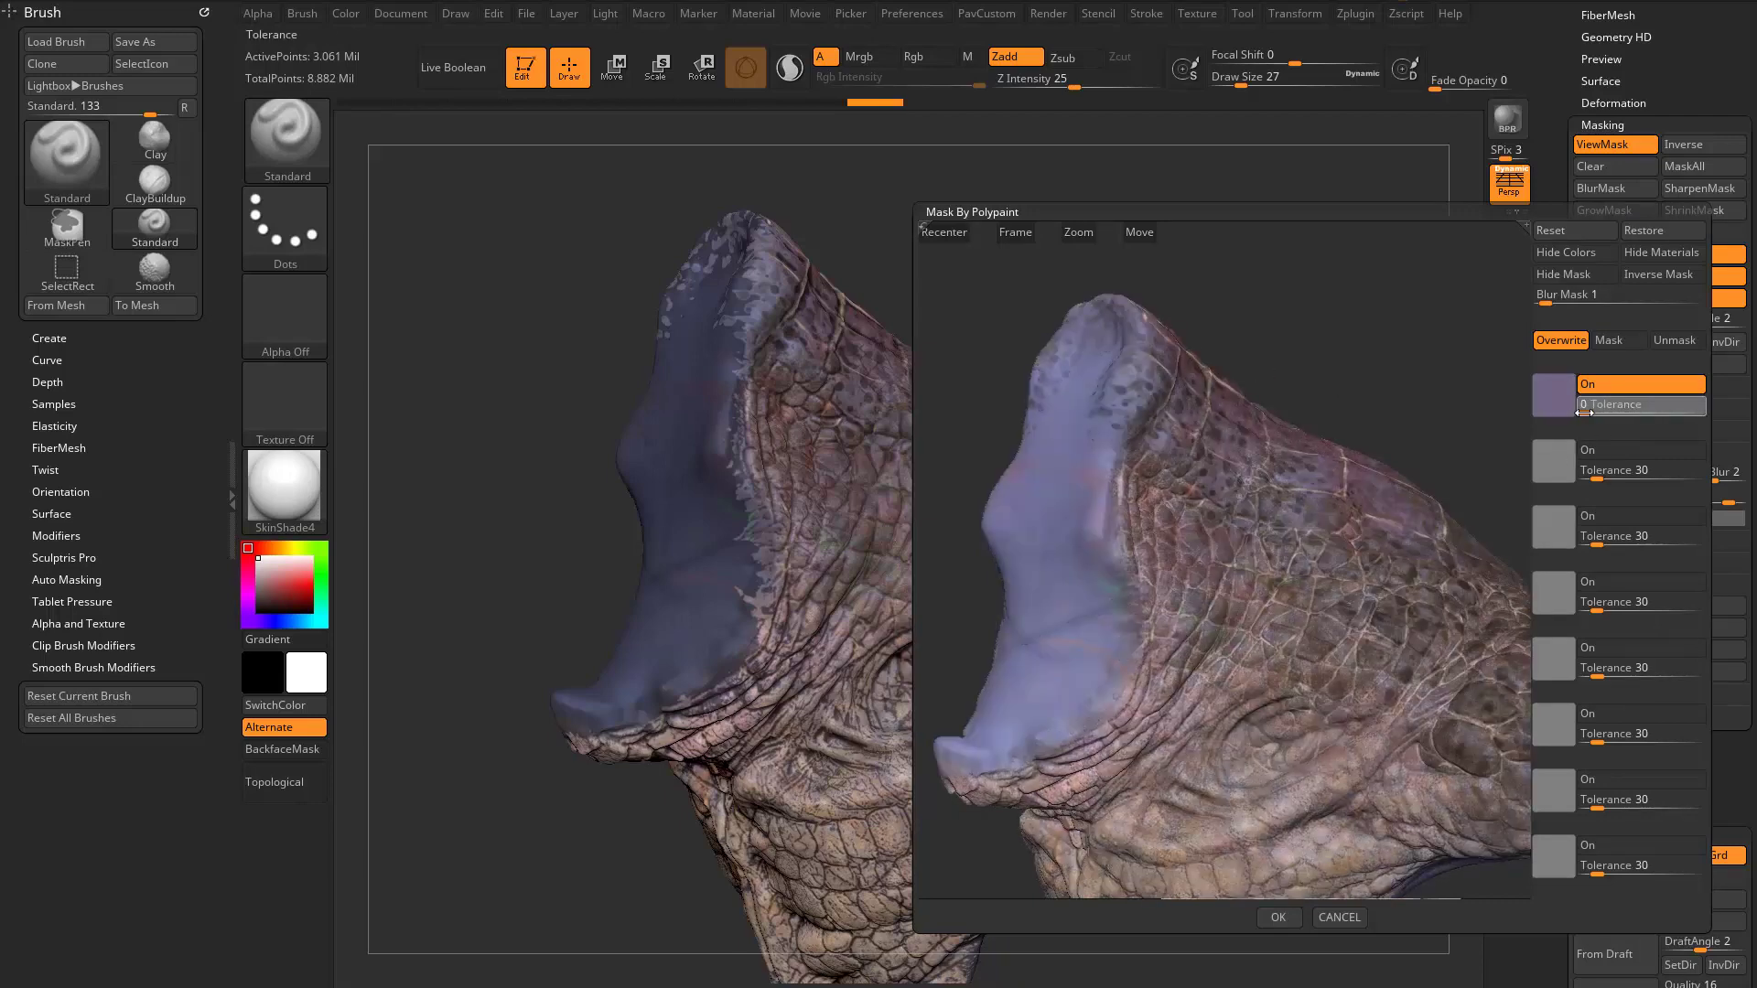
pyautogui.click(1612, 341)
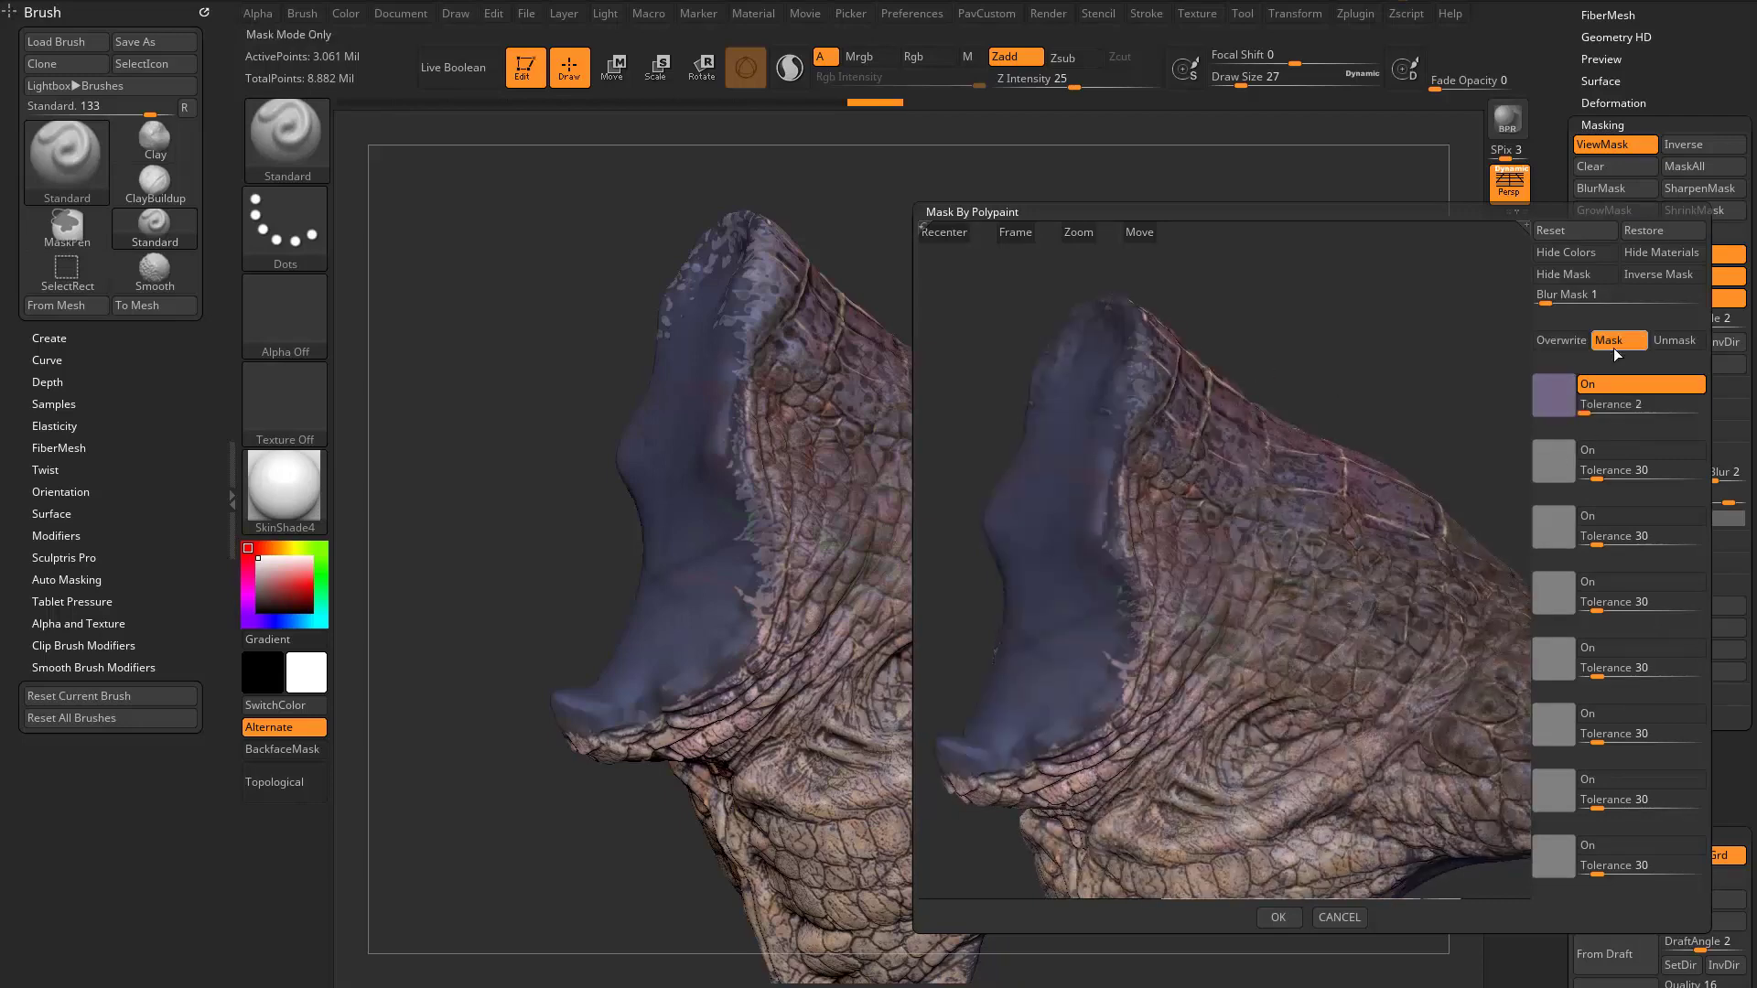
pyautogui.click(1278, 917)
pyautogui.moveTo(1110, 339); pyautogui.dragTo(1302, 337)
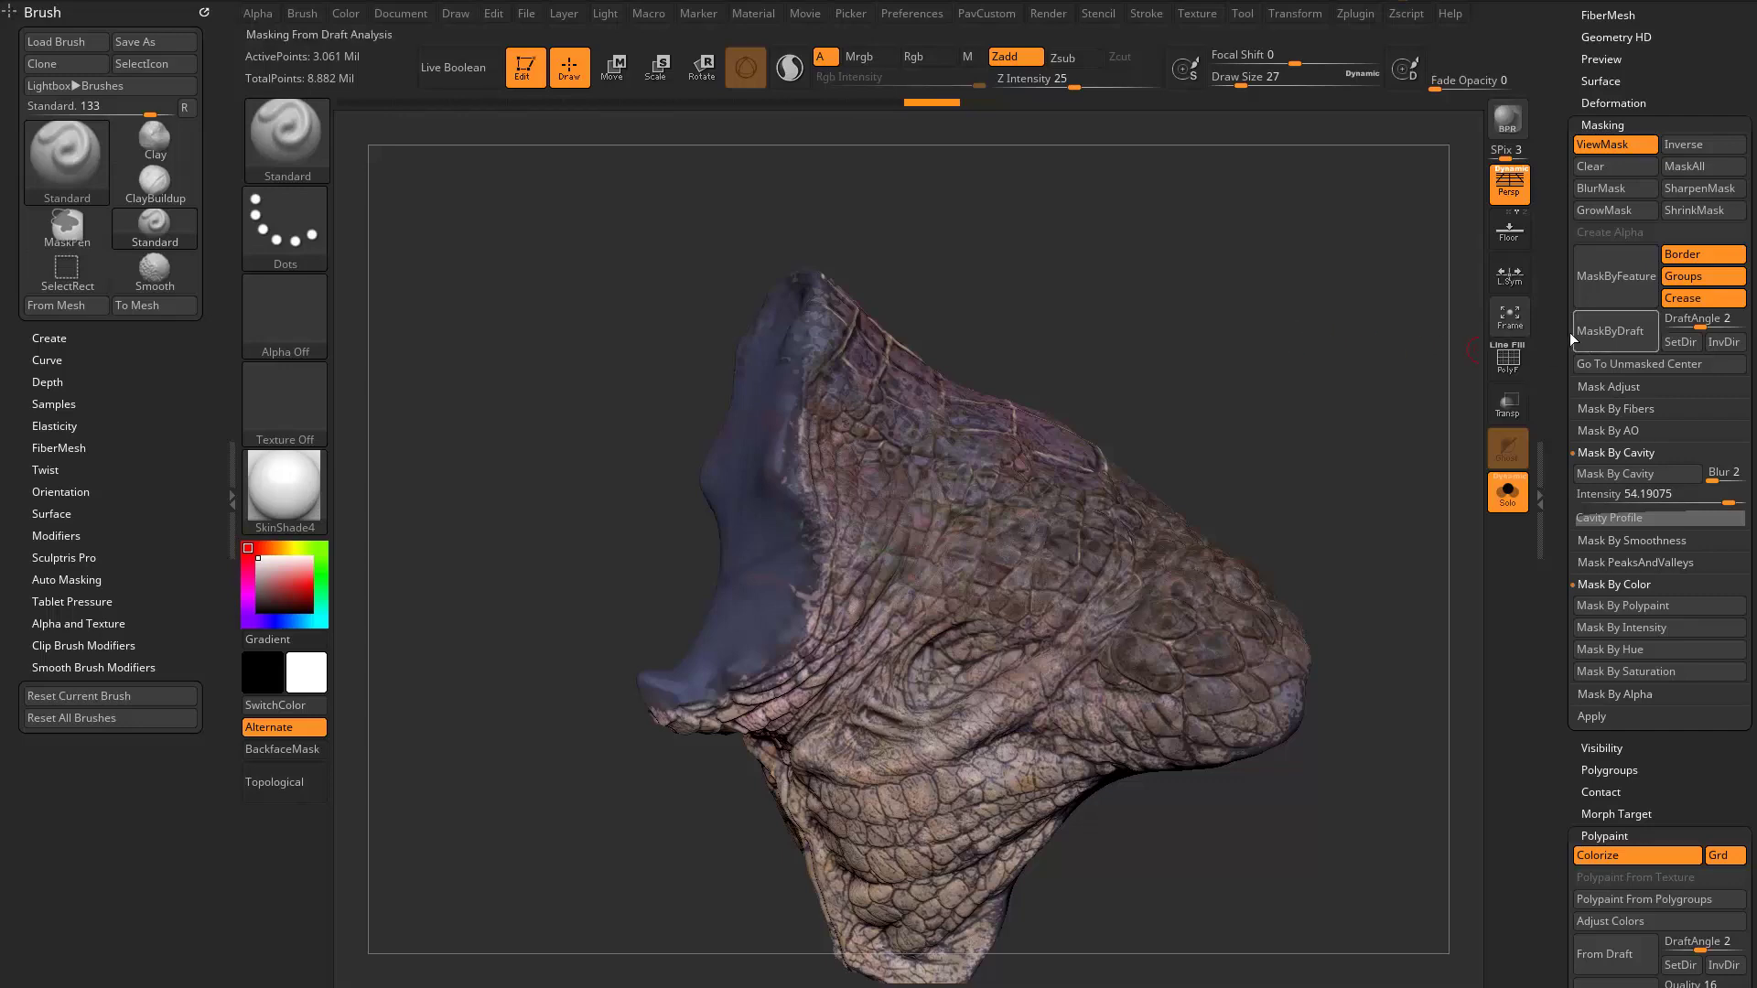
# Step: Turn off the body subtool's polypaint to examine the combined cavity and neck-opening mask on plain material
pyautogui.moveTo(1570, 340); pyautogui.dragTo(1556, 605)
pyautogui.click(1715, 629)
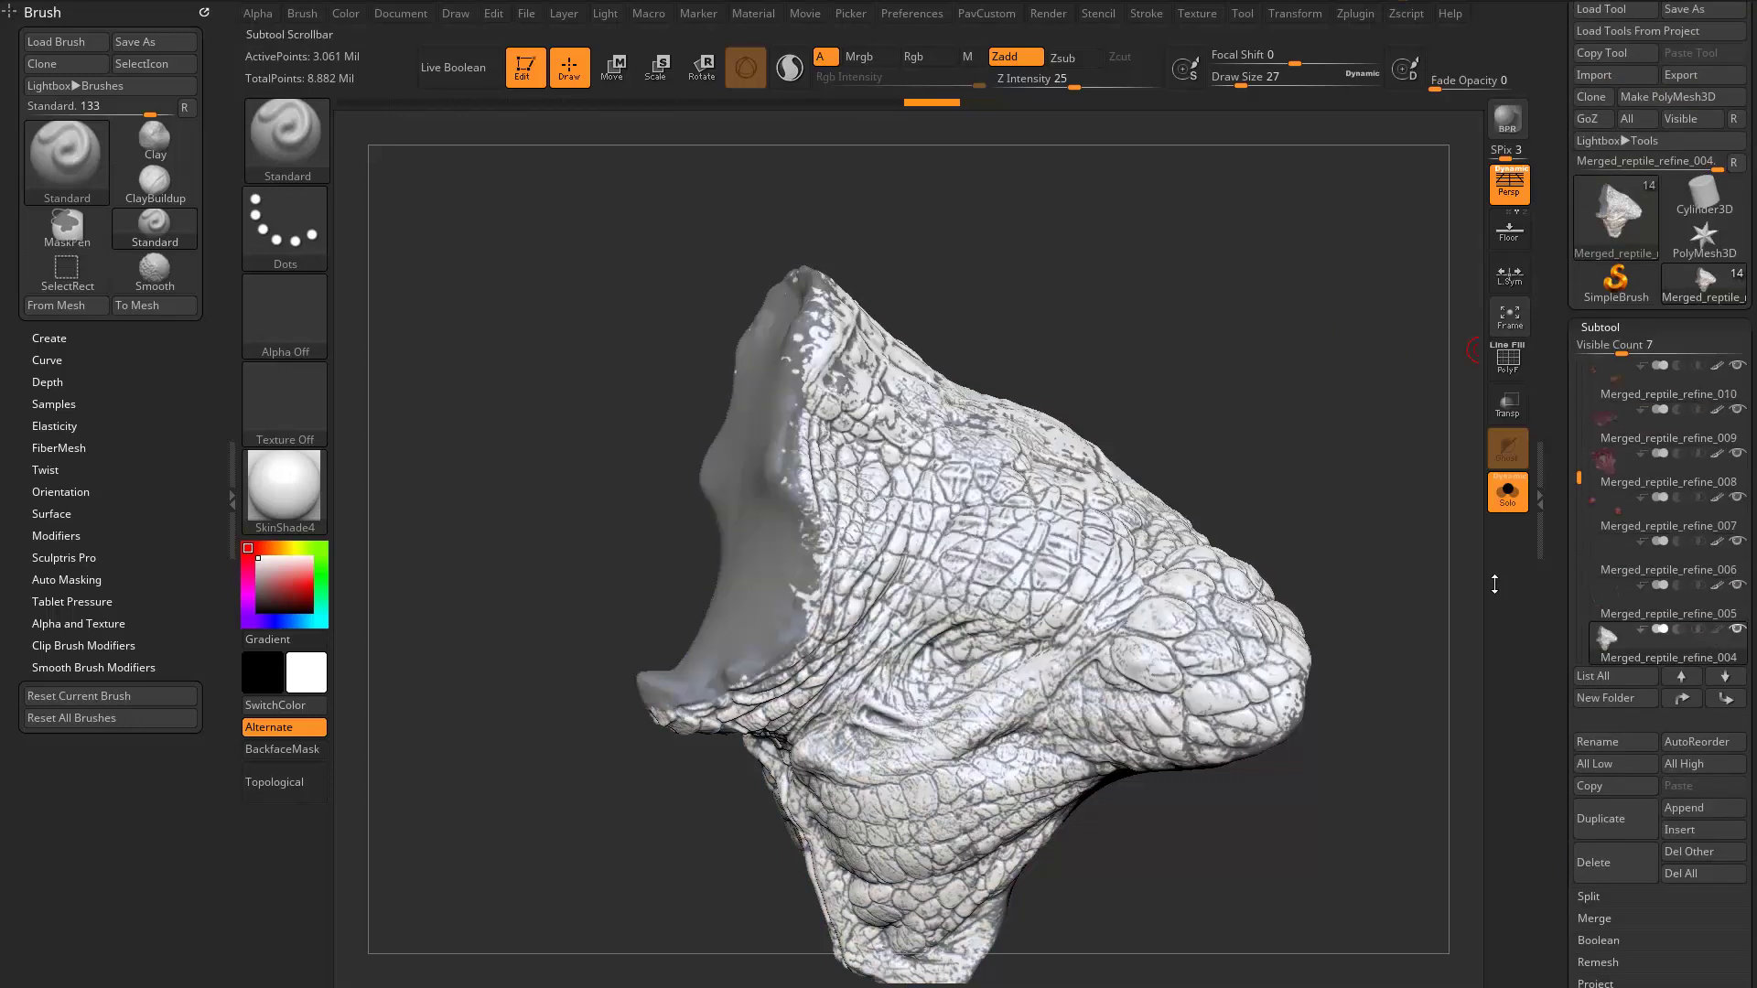
pyautogui.moveTo(1427, 539); pyautogui.dragTo(1348, 486)
# Step: Load the CrazyHeadWrestler.ZTL tool from the ZB2020Demo folder on the Desktop
pyautogui.click(1601, 9)
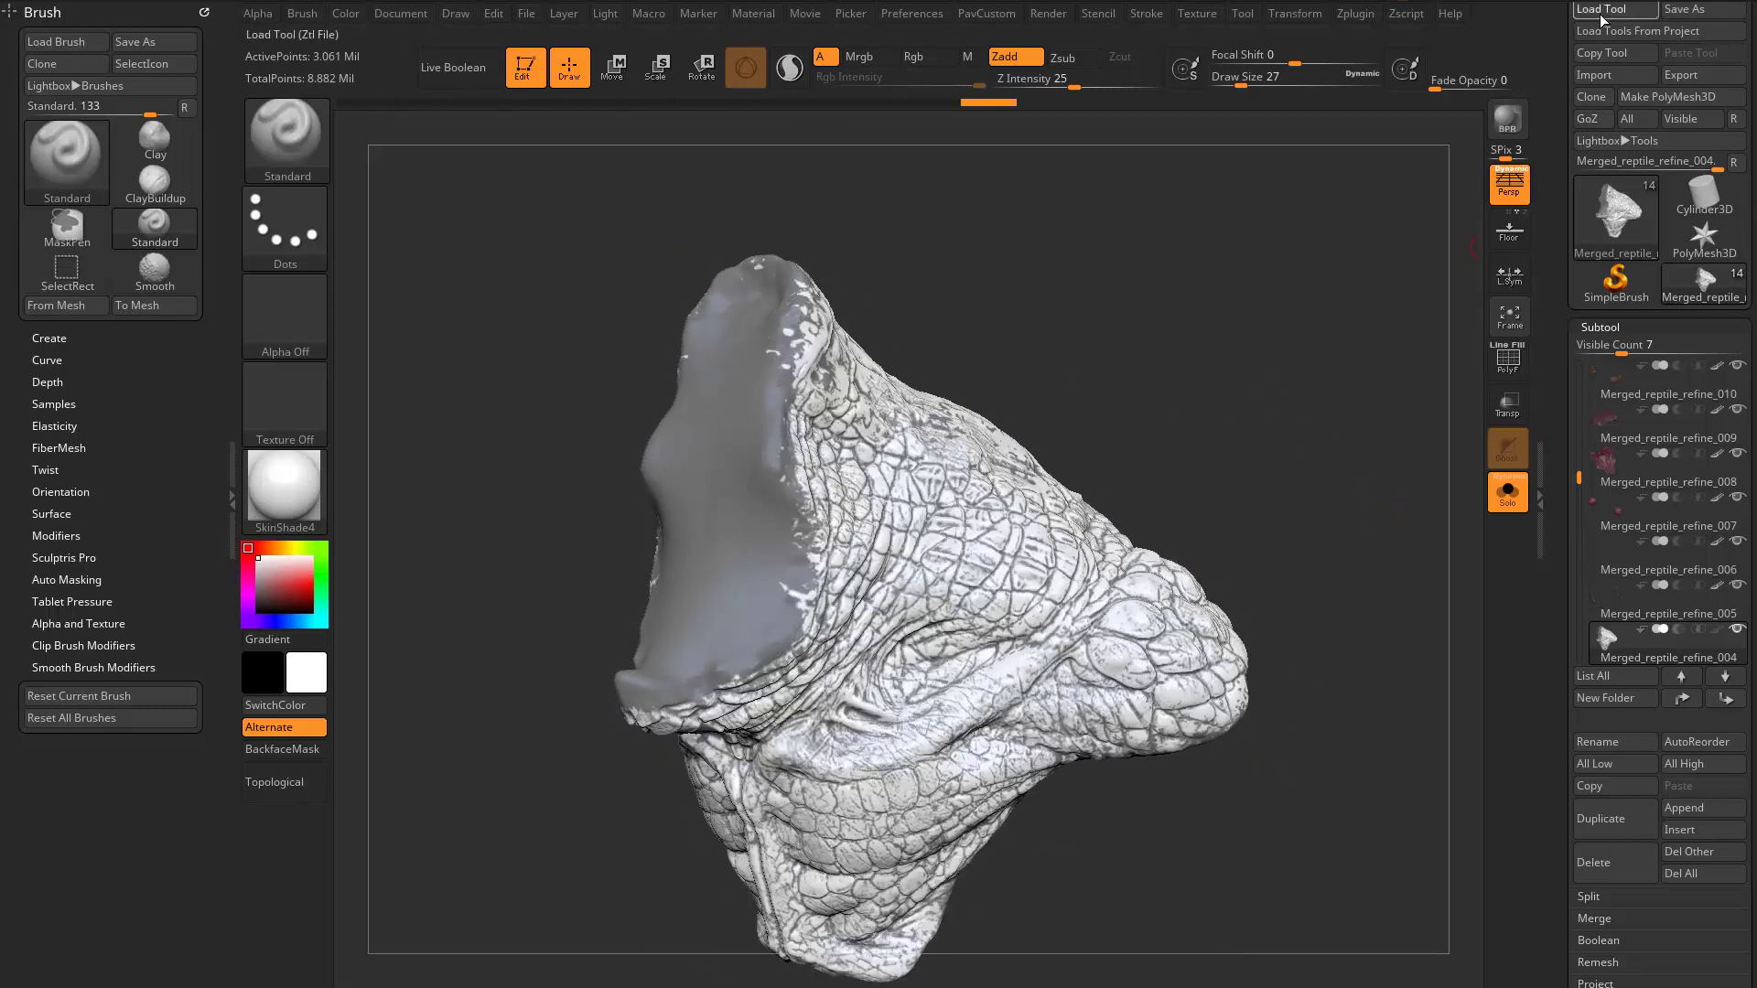
pyautogui.click(313, 625)
pyautogui.doubleClick(608, 458)
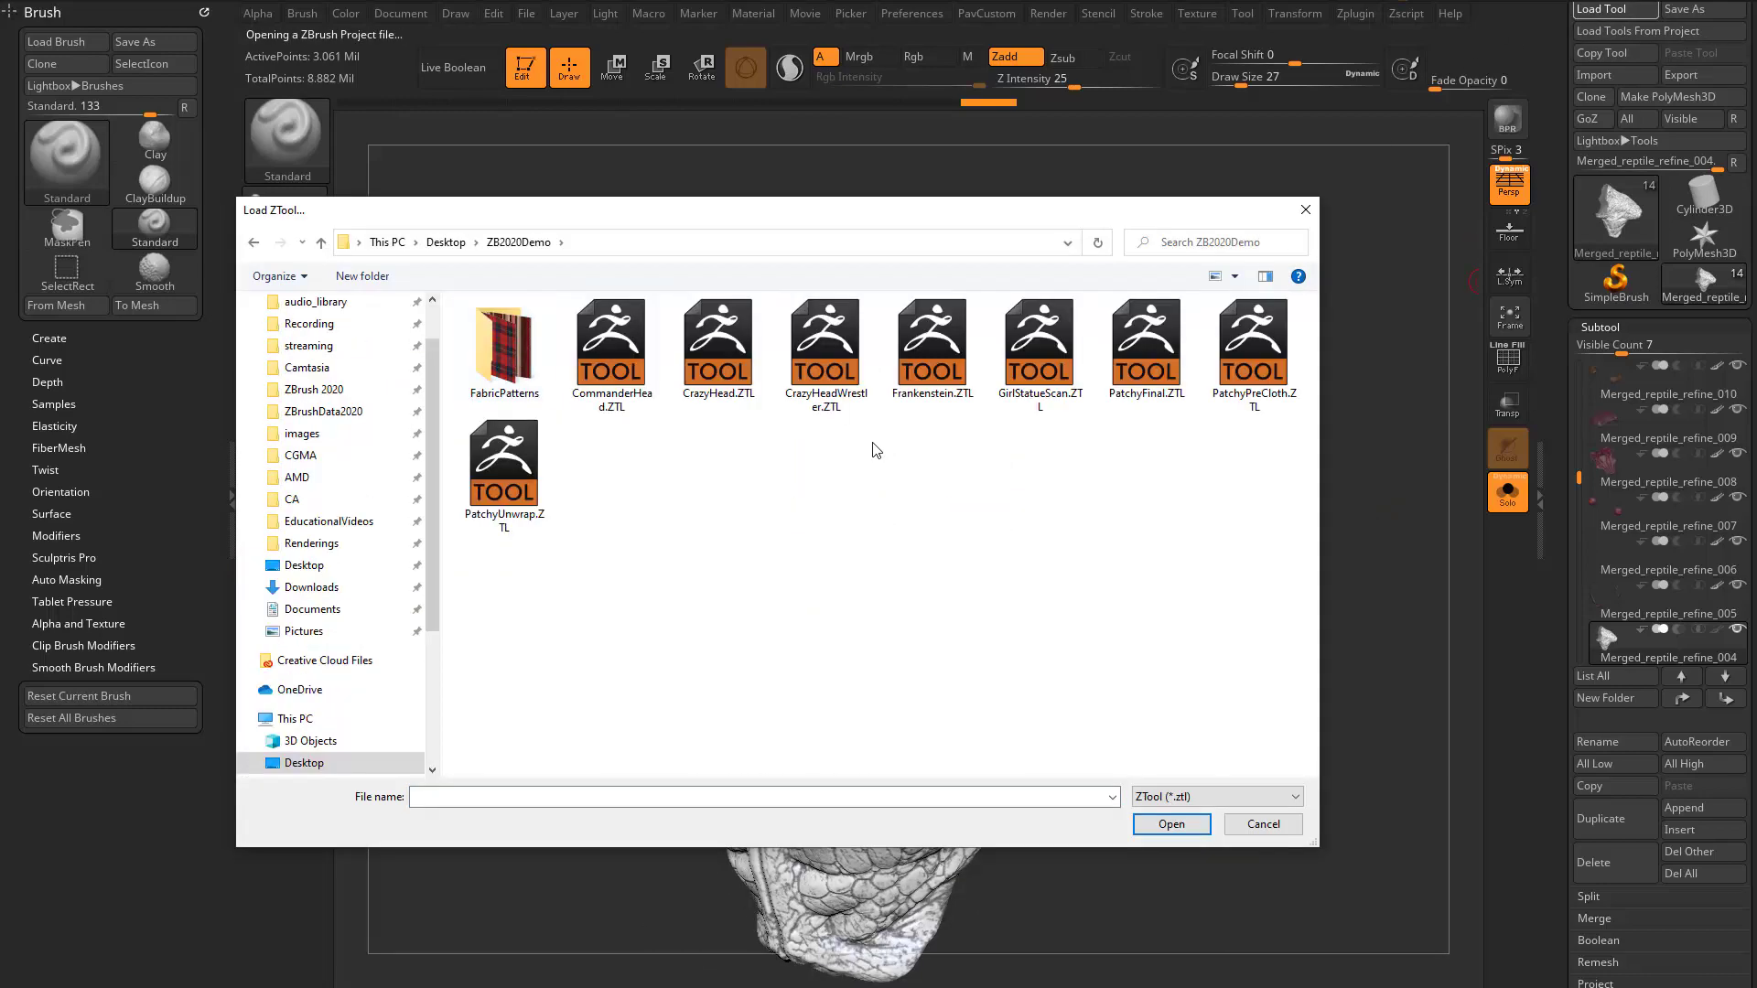
pyautogui.click(828, 352)
pyautogui.doubleClick(828, 352)
pyautogui.moveTo(1304, 650); pyautogui.dragTo(1318, 667)
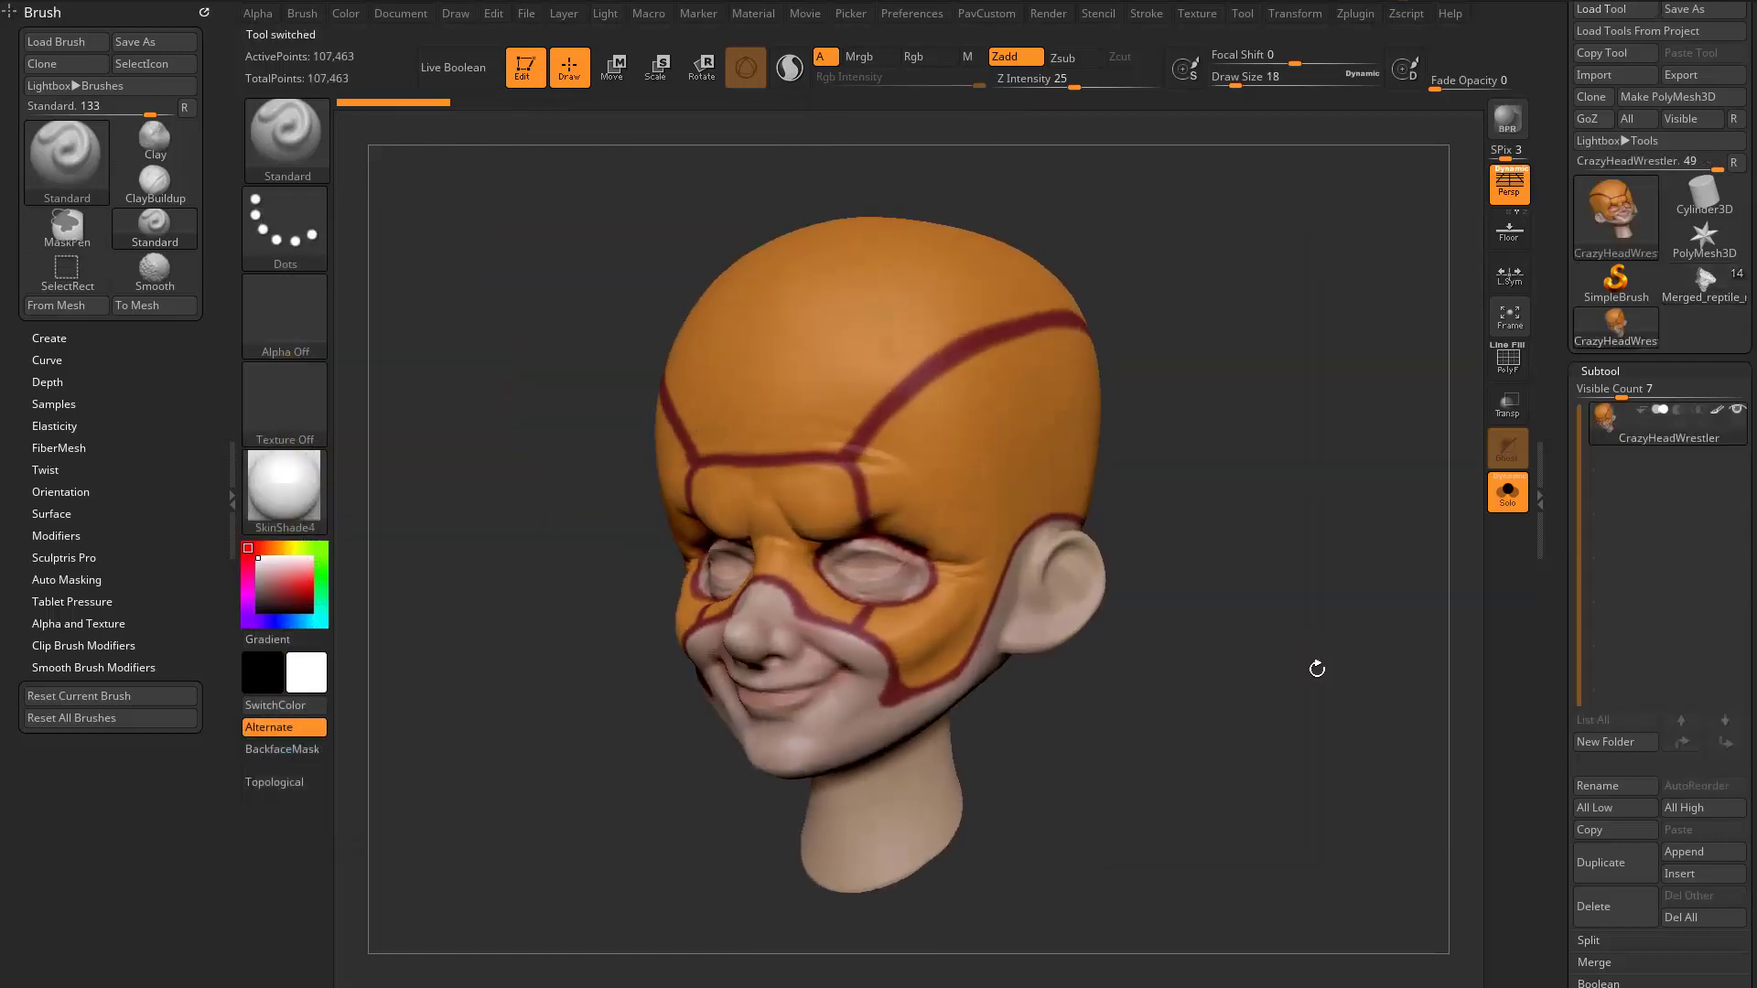
# Step: Open Mask By Polypaint for the wrestler head and pick the orange of the face covering as the first mask colour
pyautogui.moveTo(1561, 692); pyautogui.dragTo(1559, 619)
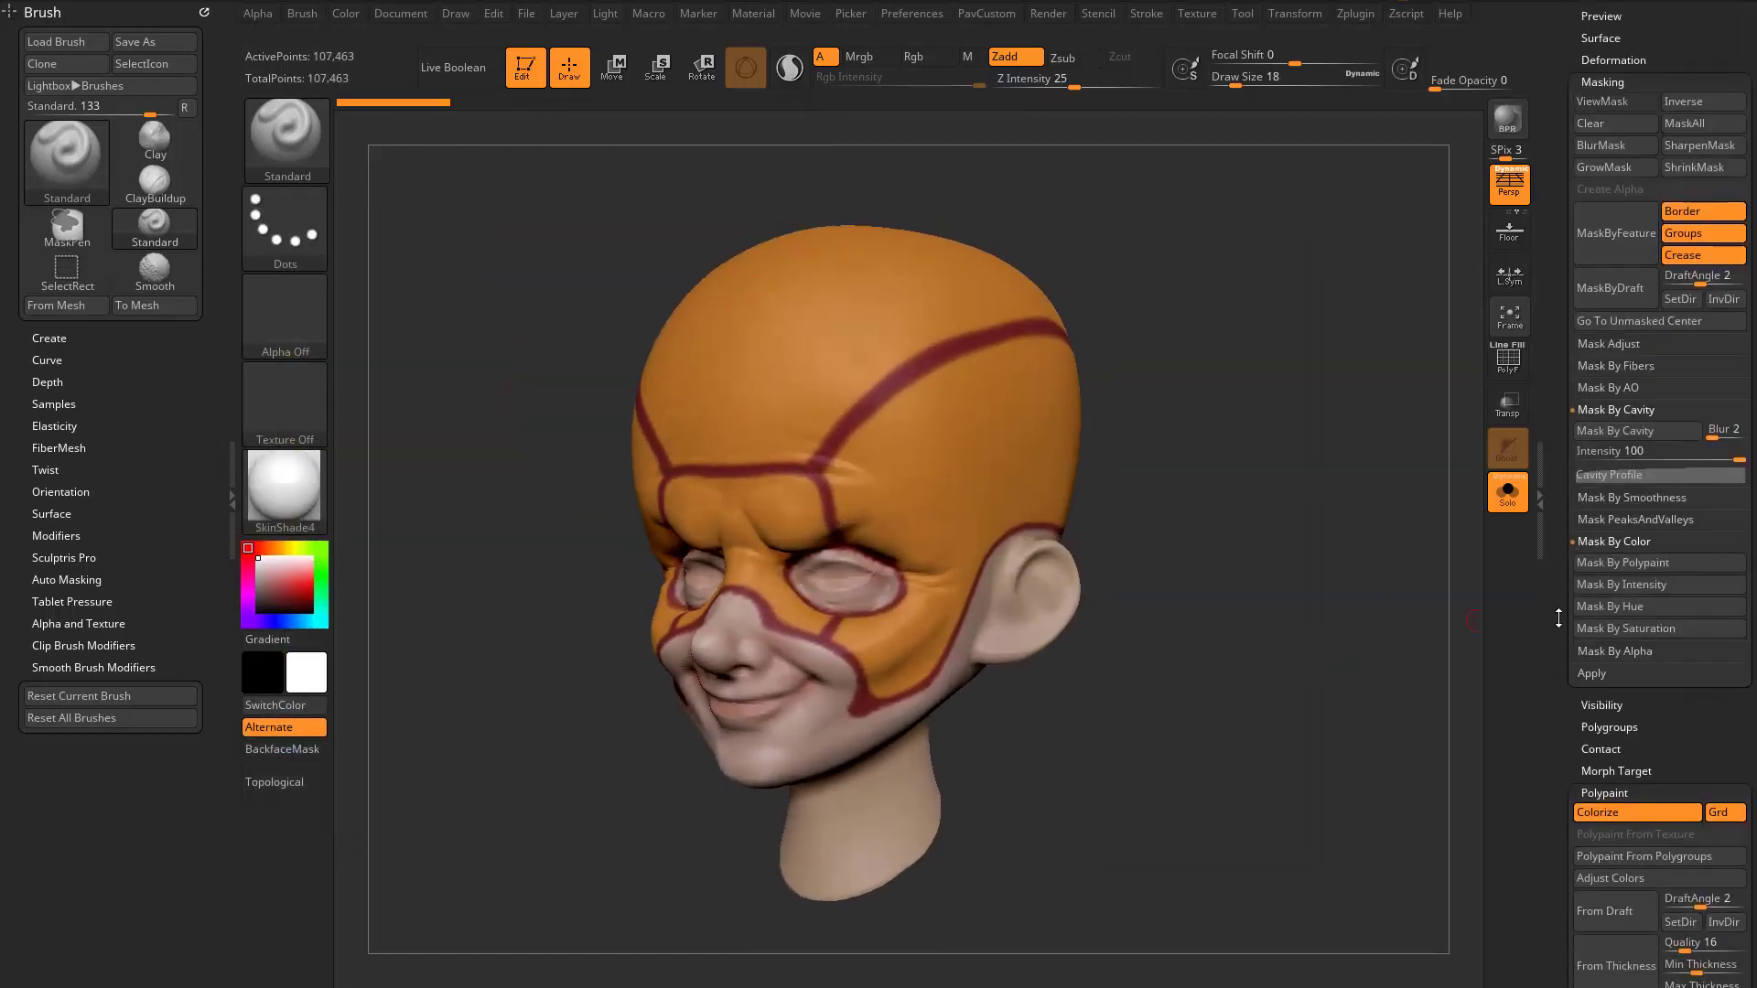
pyautogui.click(1617, 563)
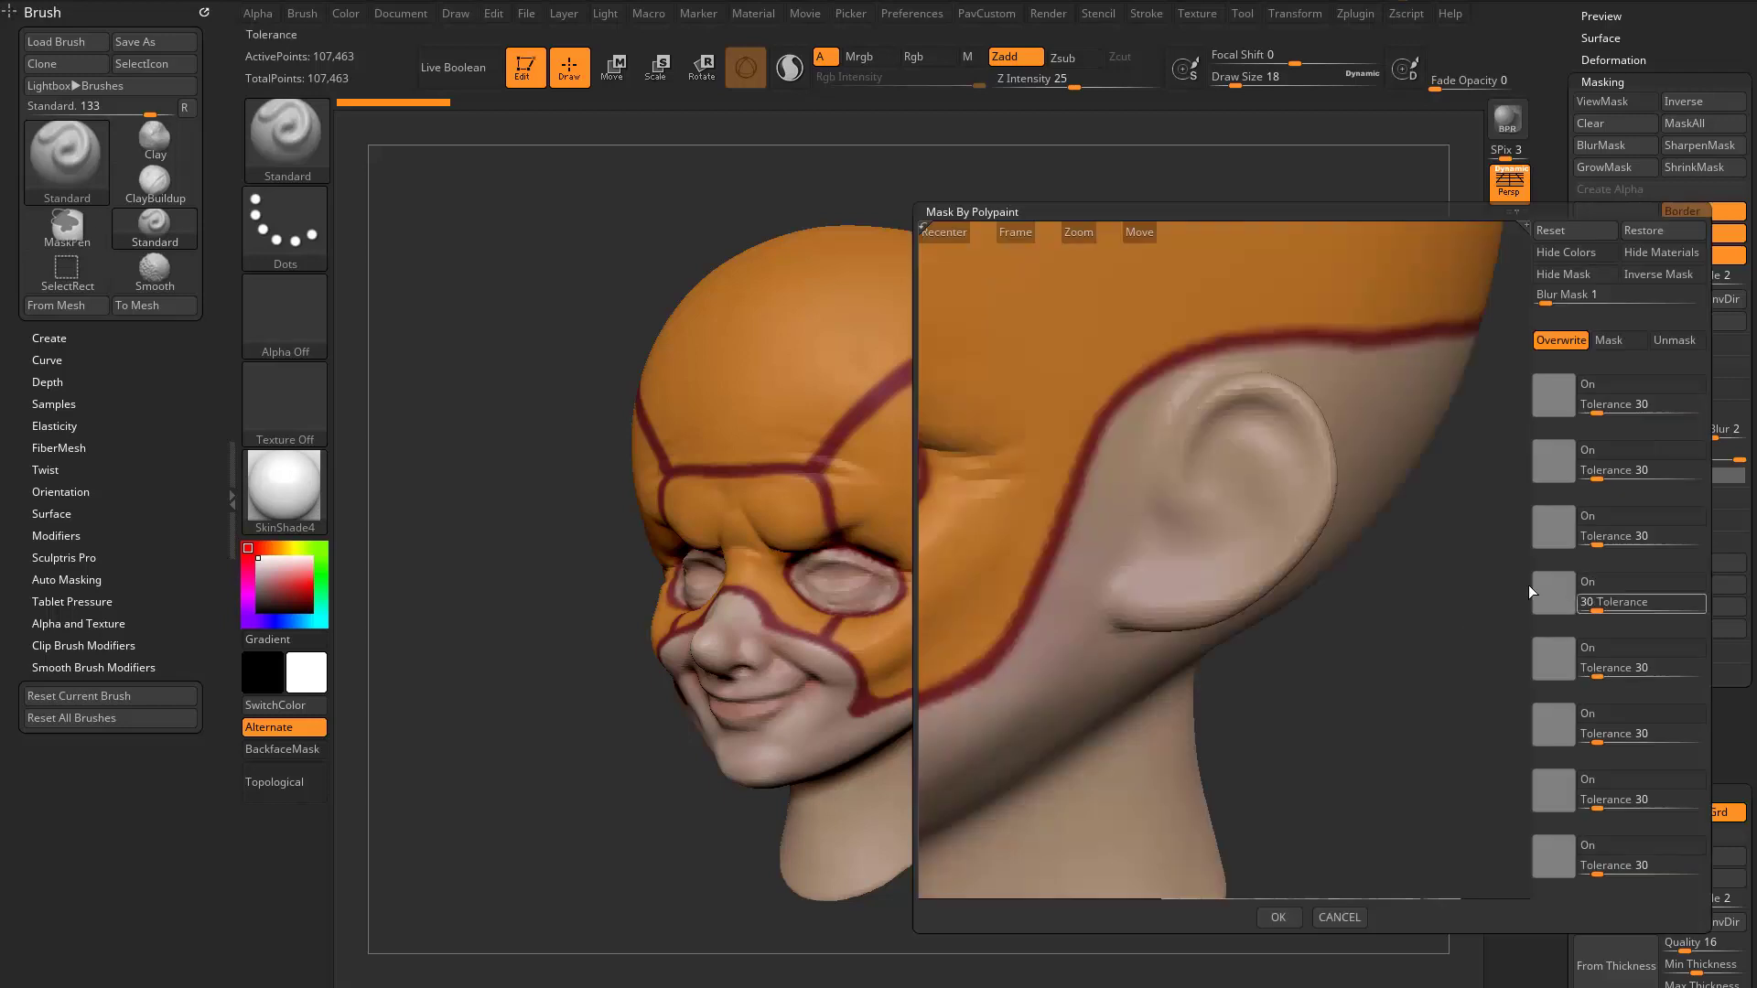
pyautogui.keyDown('alt'); pyautogui.moveTo(1399, 505); pyautogui.dragTo(1505, 465); pyautogui.keyUp('alt')
pyautogui.moveTo(1551, 402); pyautogui.dragTo(1247, 553)
pyautogui.keyDown('alt'); pyautogui.moveTo(1519, 638); pyautogui.dragTo(1682, 388); pyautogui.keyUp('alt')
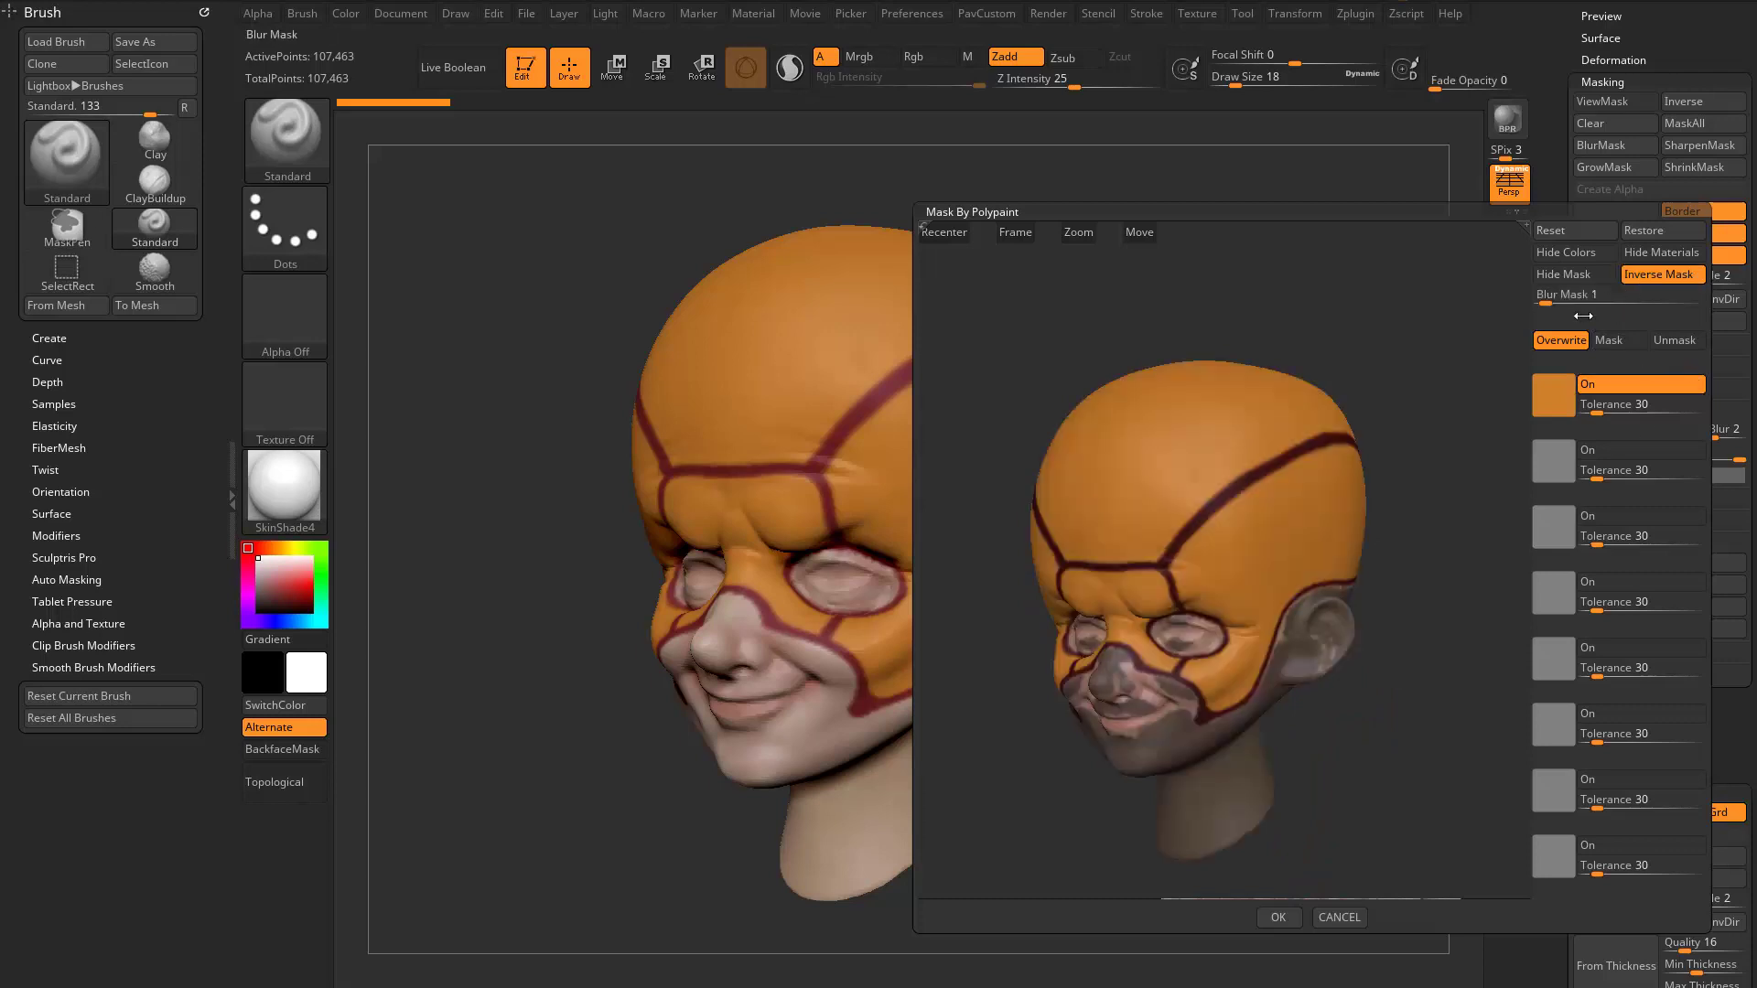
# Step: Invert the polypaint mask so the orange areas stay unmasked, lower the orange's tolerance to about 14, and apply it
pyautogui.click(1659, 273)
pyautogui.moveTo(1414, 503); pyautogui.dragTo(1453, 496)
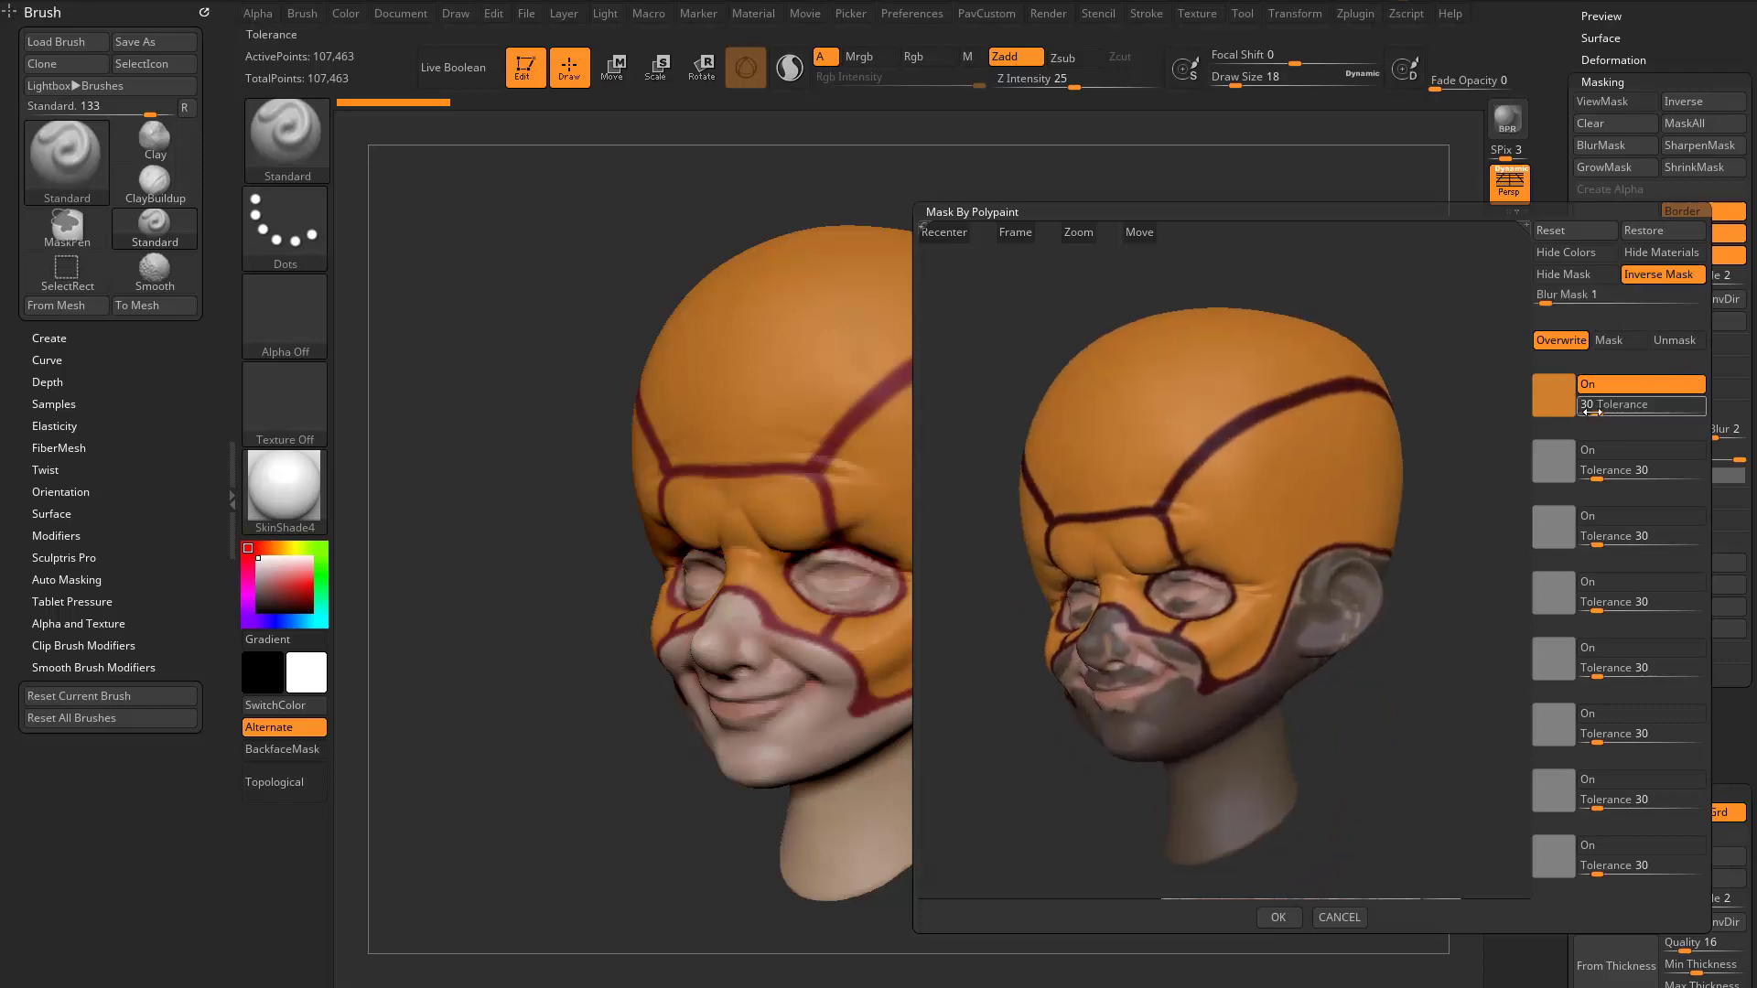
pyautogui.moveTo(1595, 408); pyautogui.dragTo(1610, 409)
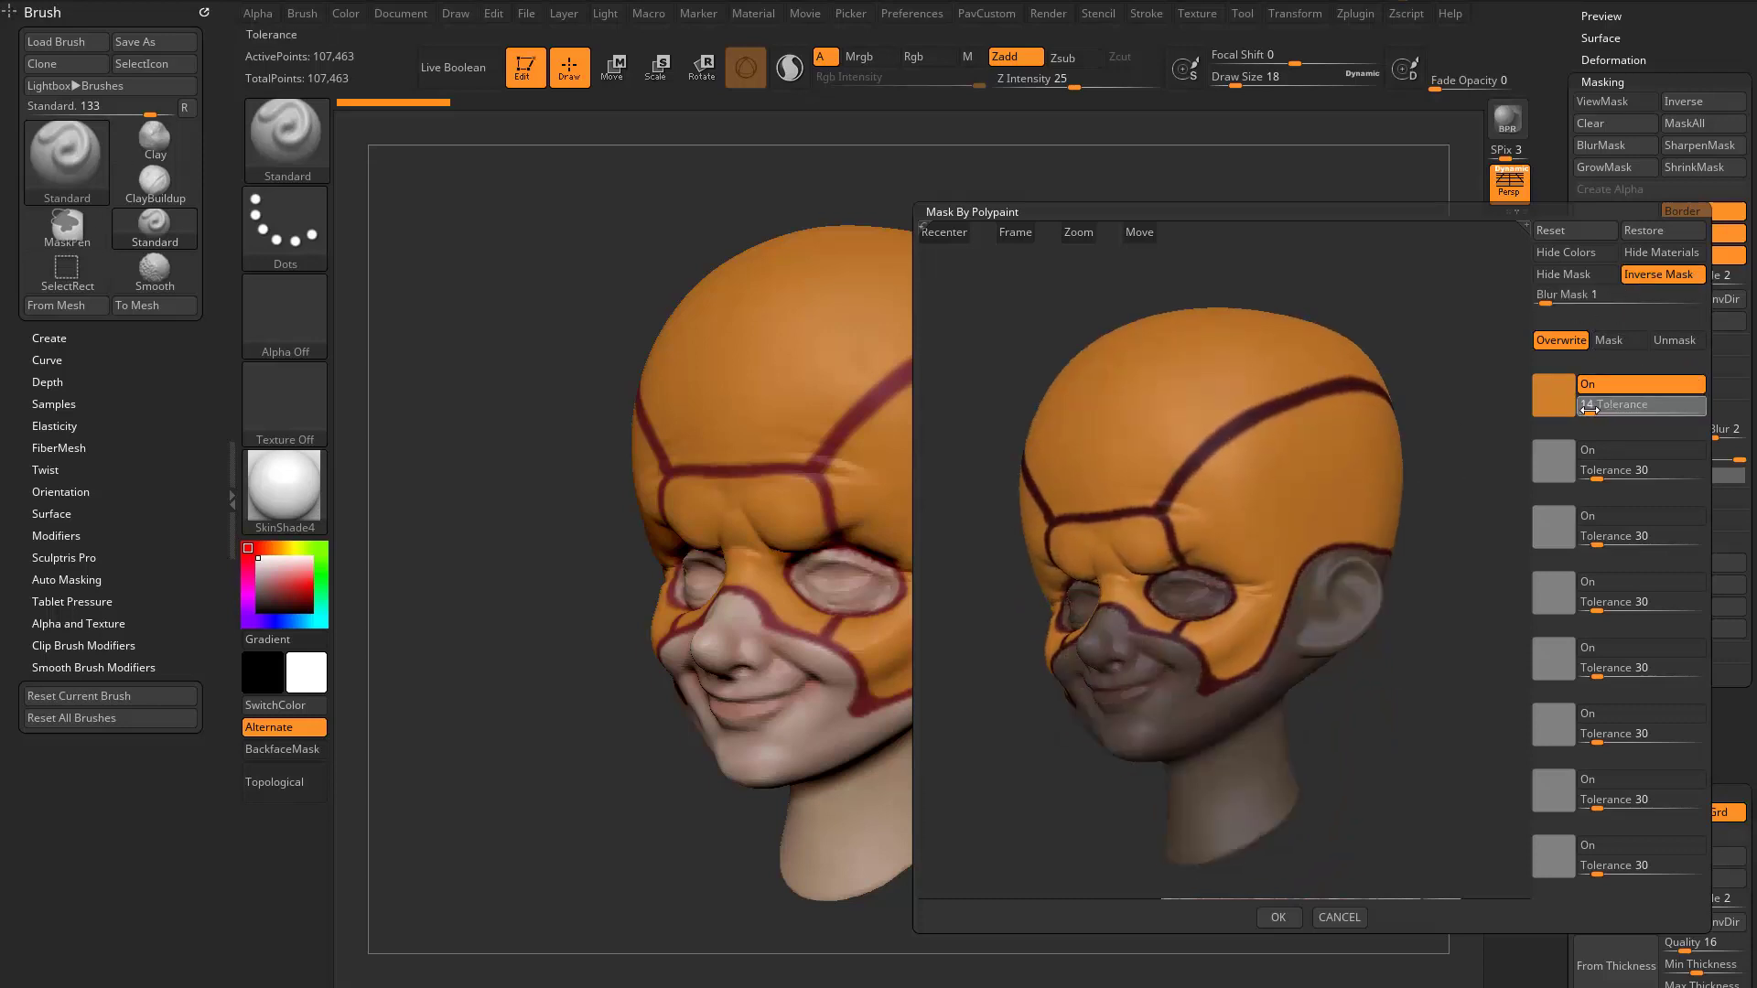
pyautogui.click(1278, 917)
pyautogui.moveTo(1311, 619)
pyautogui.mouseDown()
pyautogui.moveTo(1341, 633)
pyautogui.moveTo(948, 701)
pyautogui.mouseUp()
# Step: Recolour the unmasked orange areas to light blue with Adjust Colors by shifting HSV Hue and raising HSV Intensity, and clear the mask
pyautogui.scroll(-5, 1569, 732)
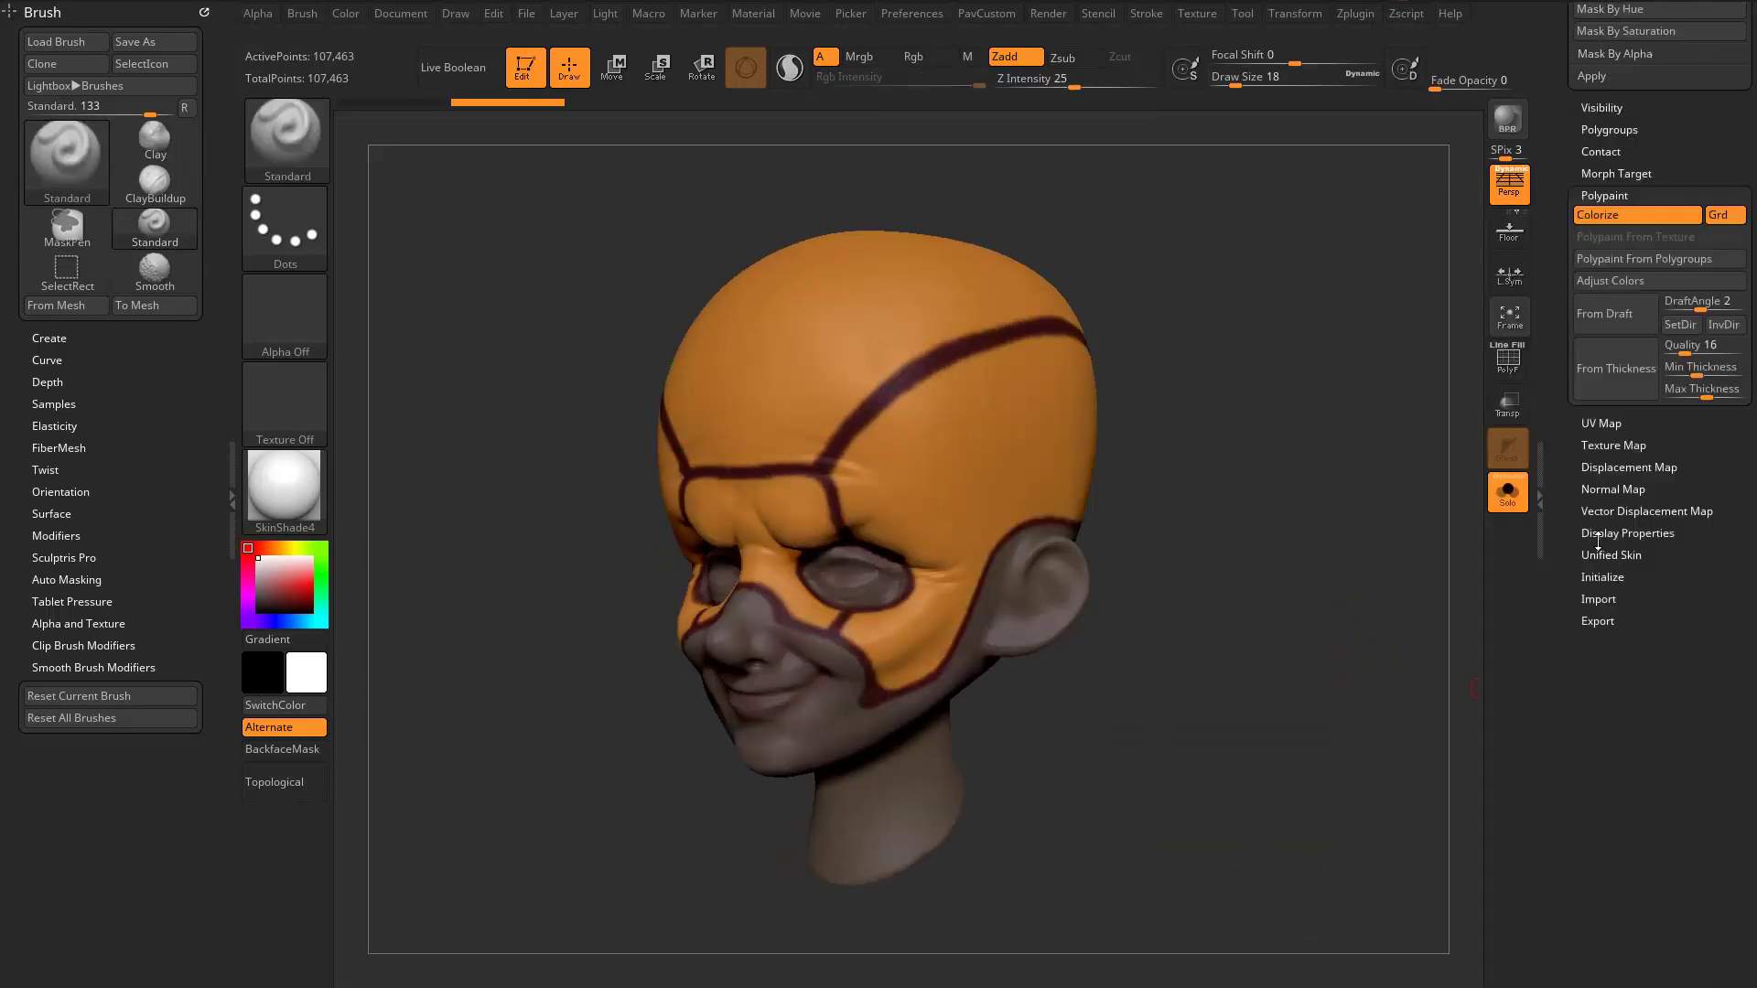
pyautogui.click(1609, 280)
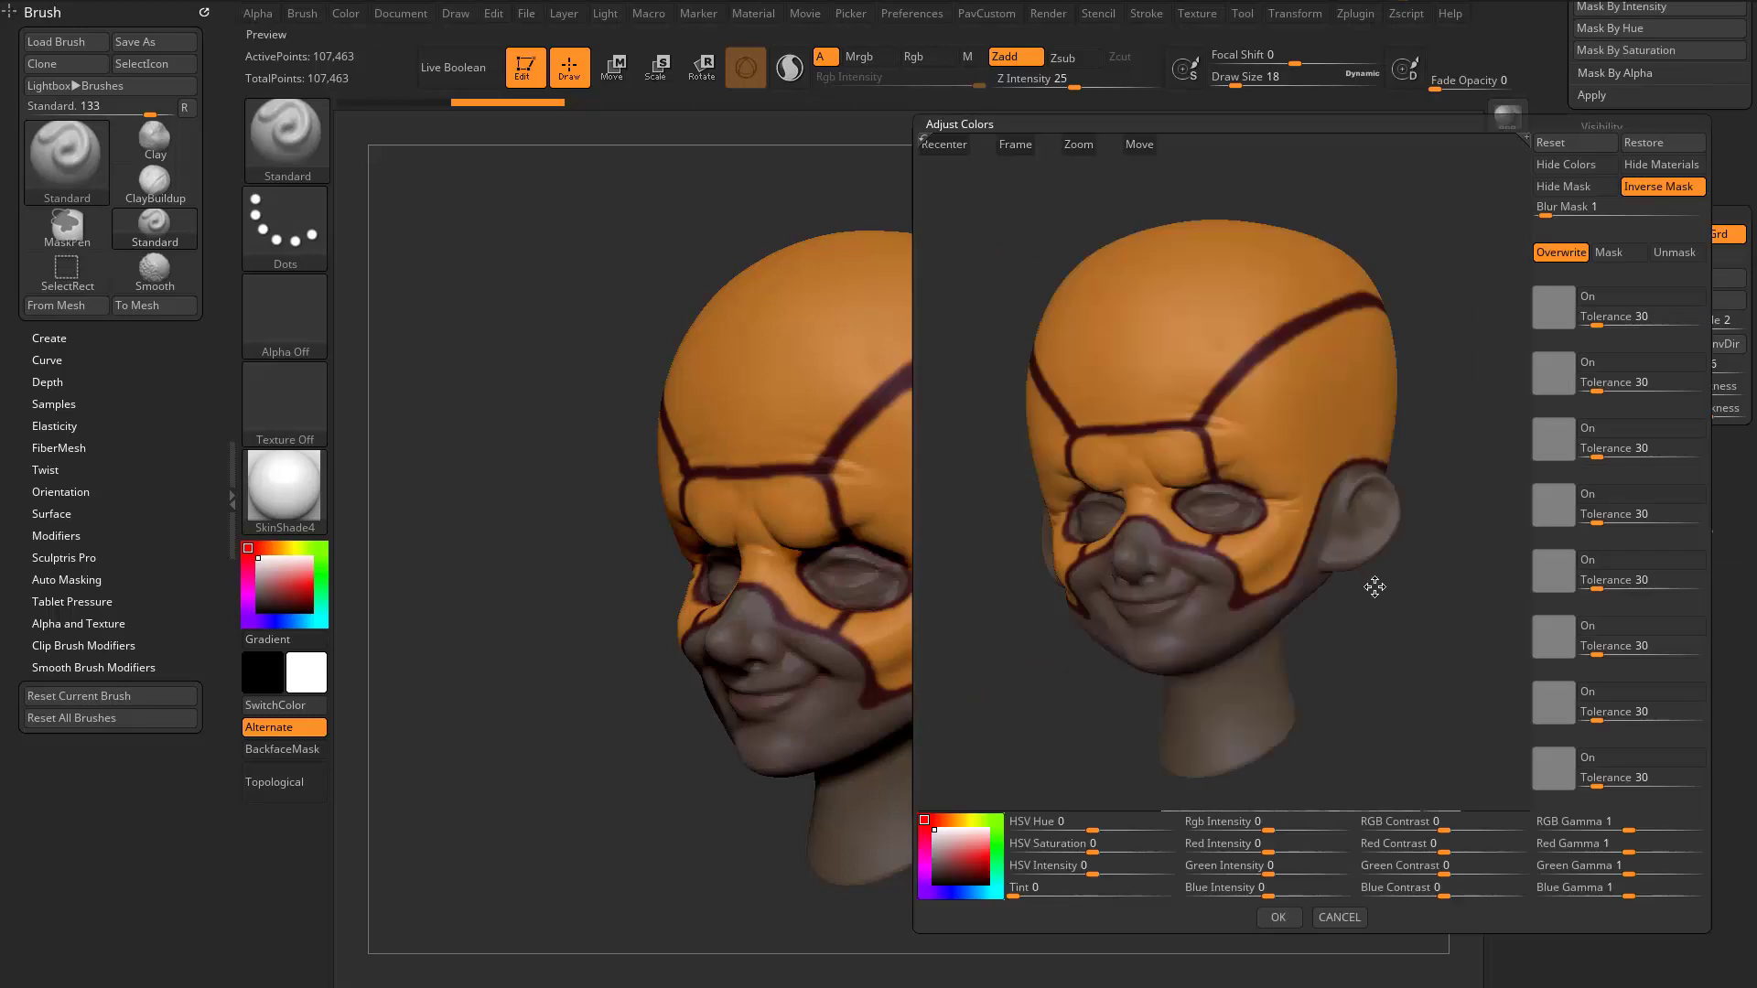
pyautogui.moveTo(1462, 539); pyautogui.dragTo(1466, 568)
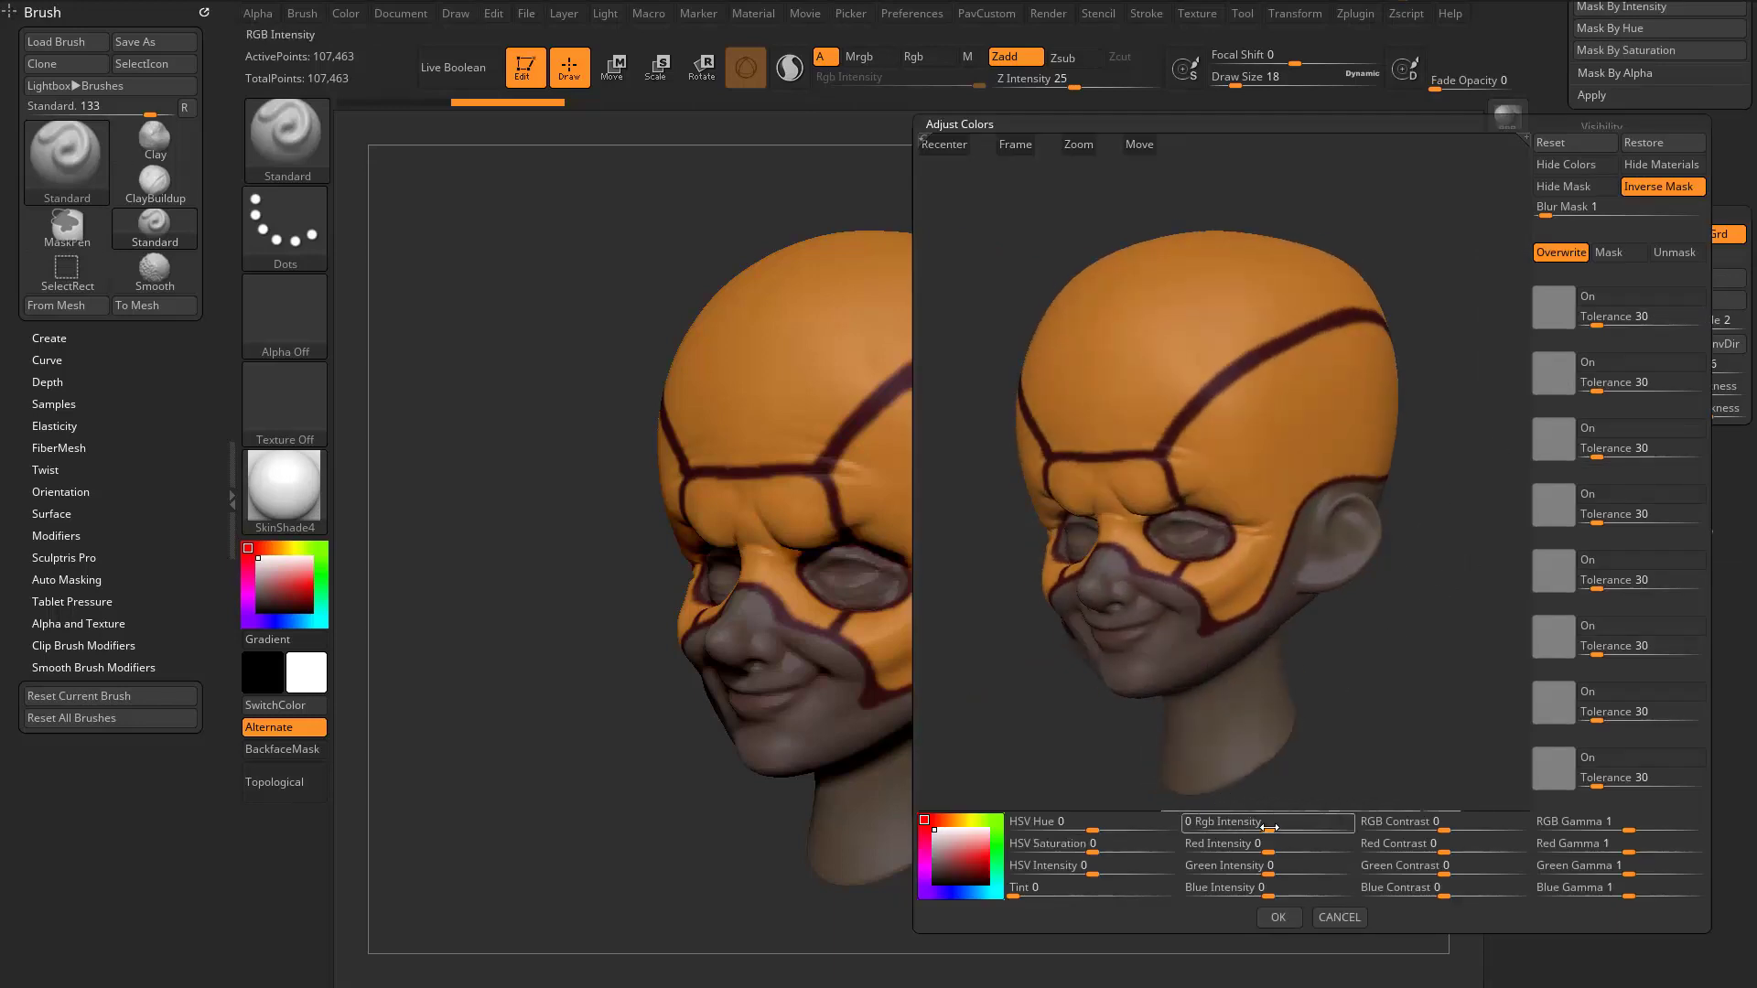
pyautogui.moveTo(1255, 828)
pyautogui.mouseDown()
pyautogui.moveTo(1290, 828)
pyautogui.moveTo(1270, 828)
pyautogui.mouseUp()
pyautogui.moveTo(1093, 828)
pyautogui.mouseDown()
pyautogui.moveTo(1061, 828)
pyautogui.moveTo(1117, 828)
pyautogui.moveTo(1086, 828)
pyautogui.mouseUp()
pyautogui.moveTo(1081, 827)
pyautogui.mouseDown()
pyautogui.moveTo(1171, 828)
pyautogui.moveTo(1076, 849)
pyautogui.mouseUp()
pyautogui.moveTo(1093, 871); pyautogui.dragTo(1159, 874)
pyautogui.click(1279, 917)
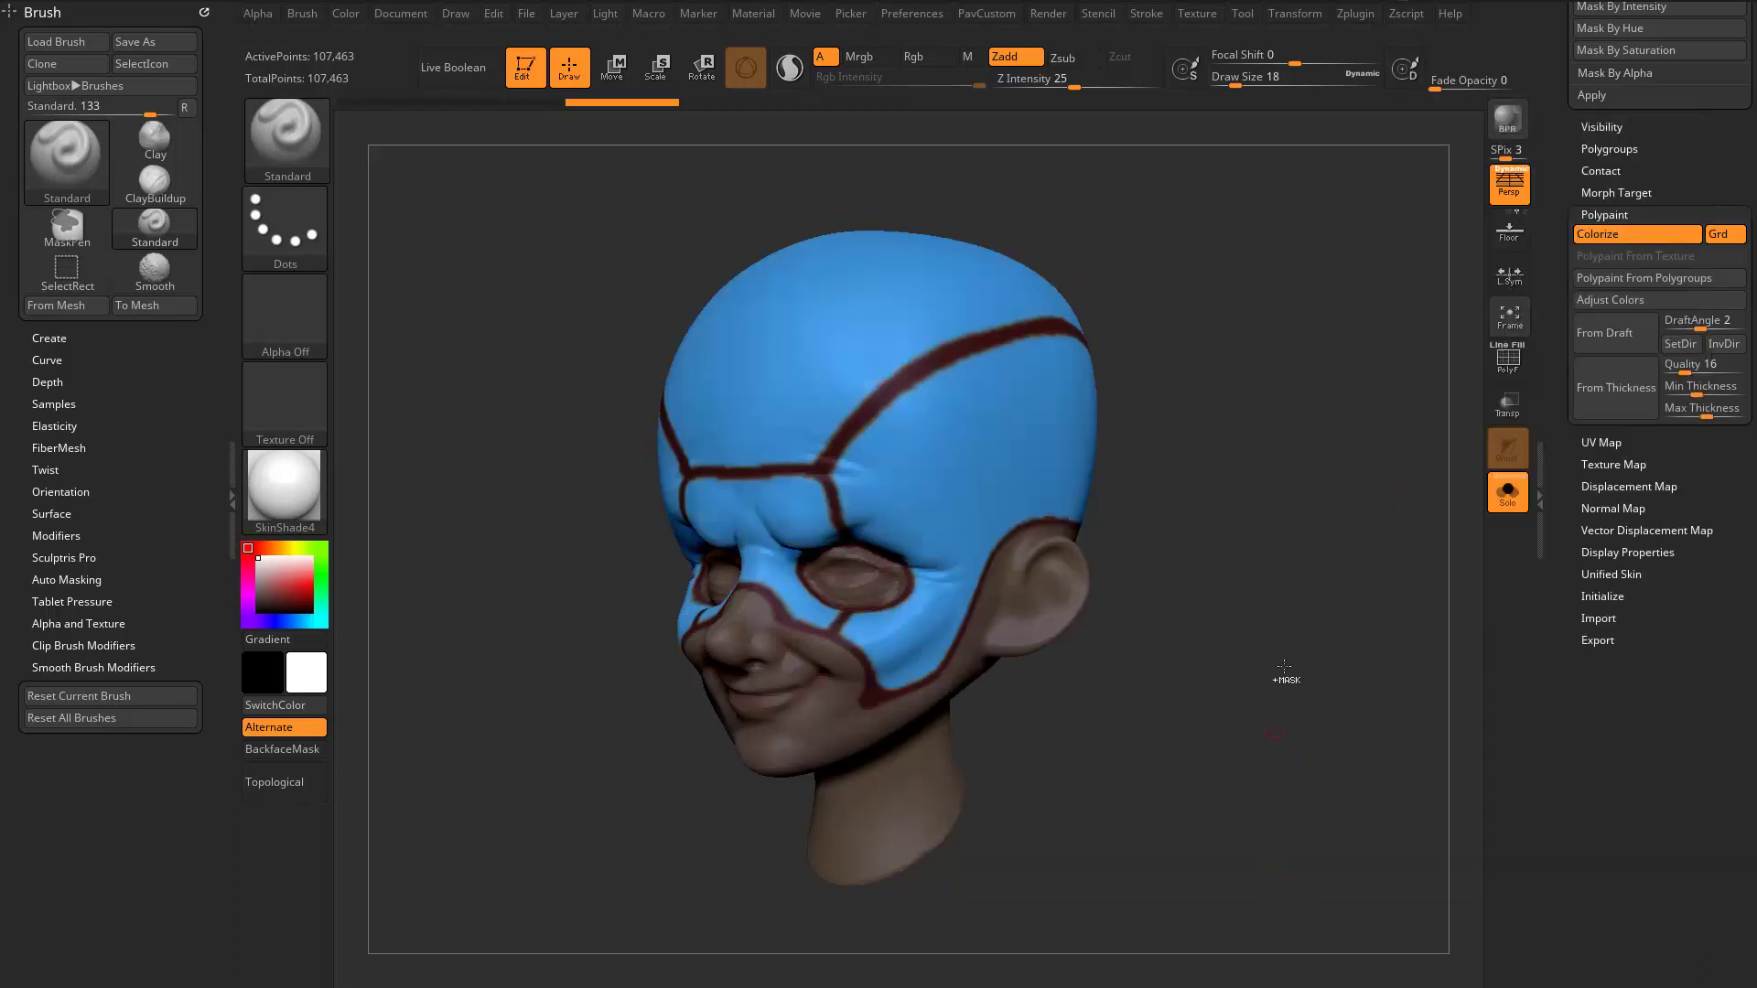
pyautogui.moveTo(1318, 792); pyautogui.dragTo(1165, 813)
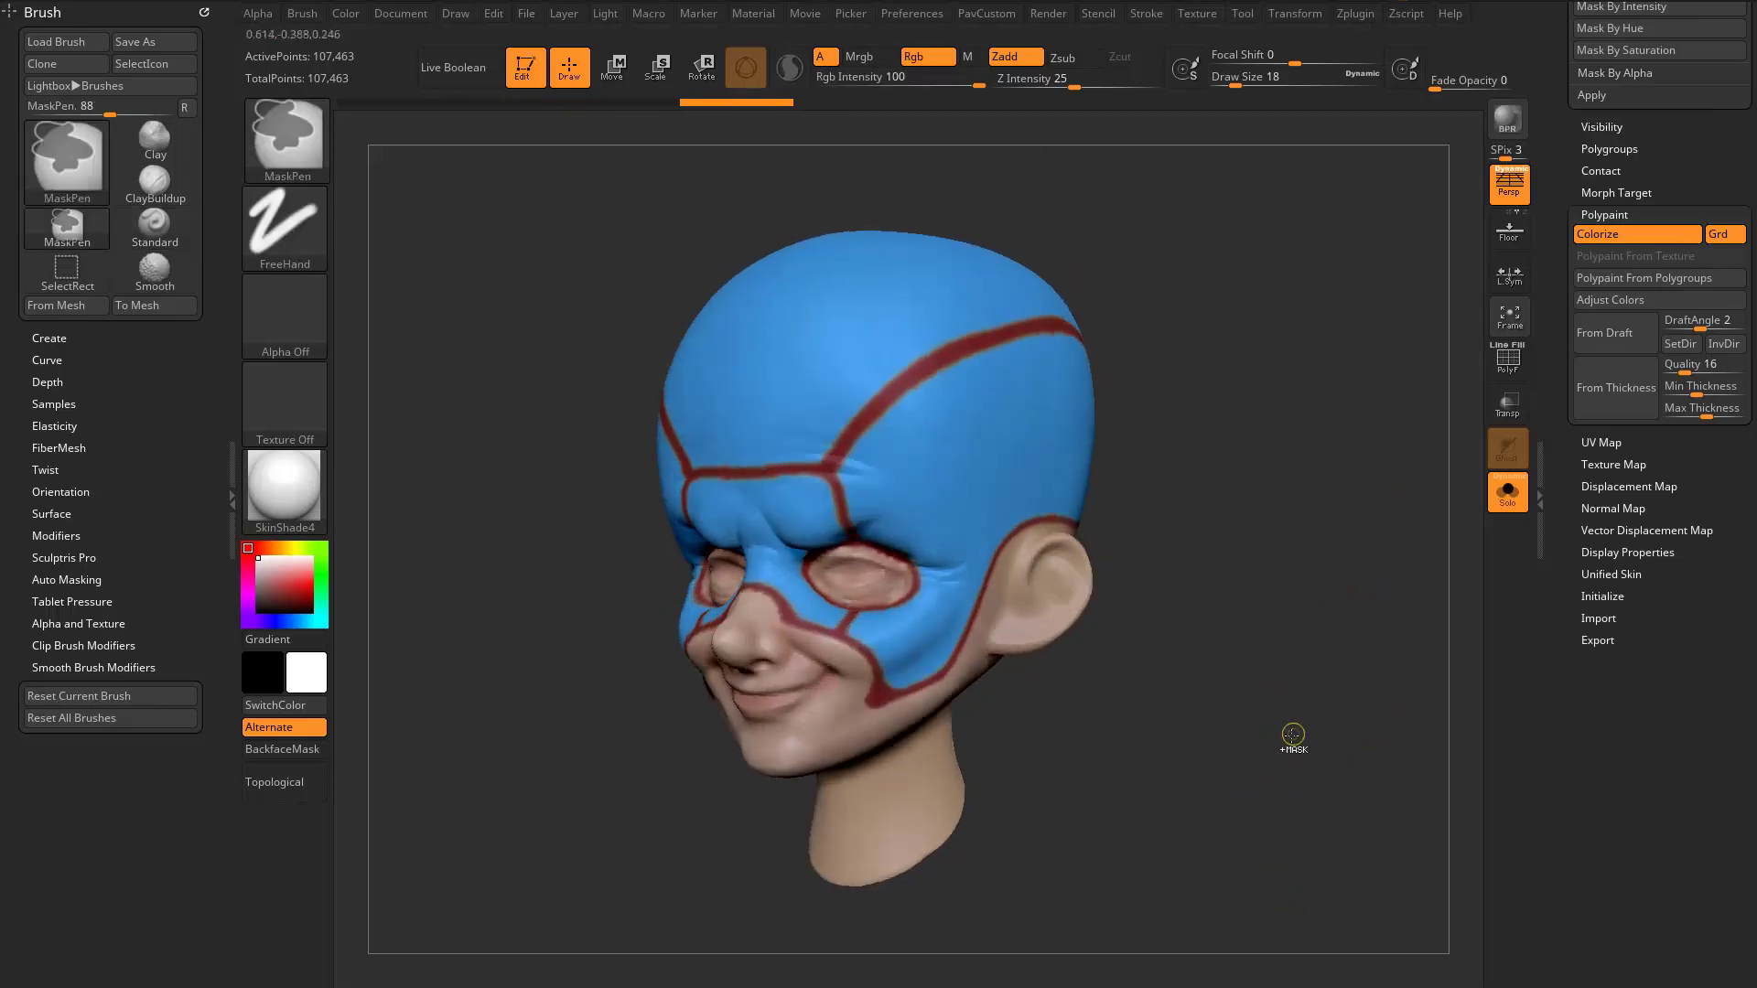